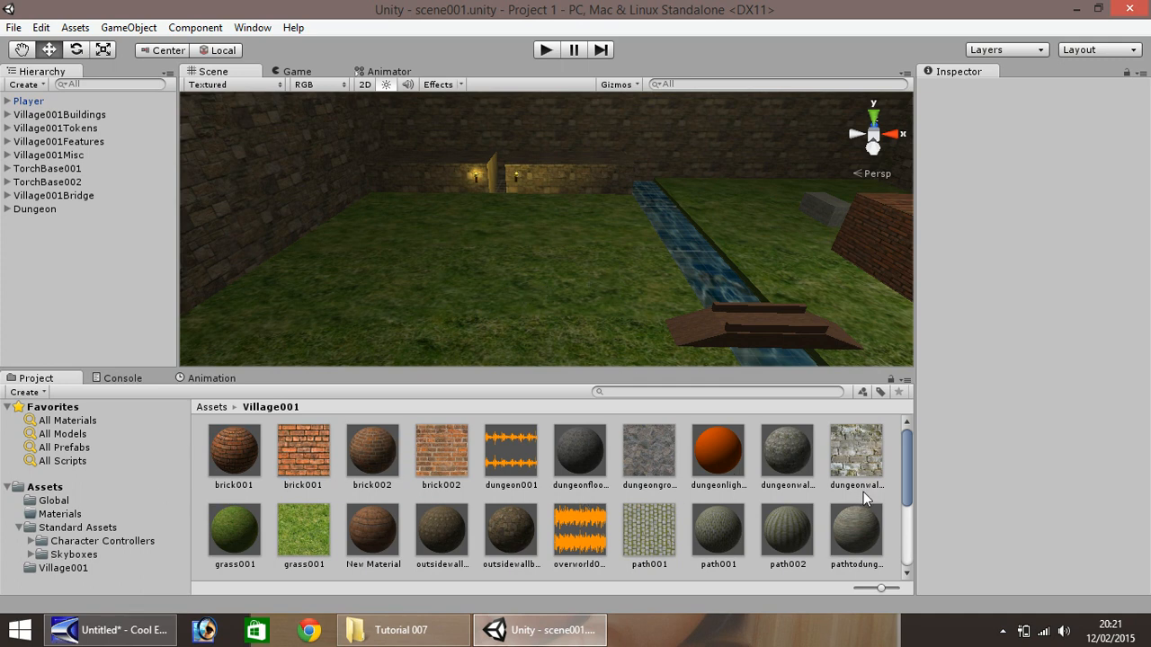
- Create a new folder named Audio inside the Village001 assets folder
right_click(66, 570)
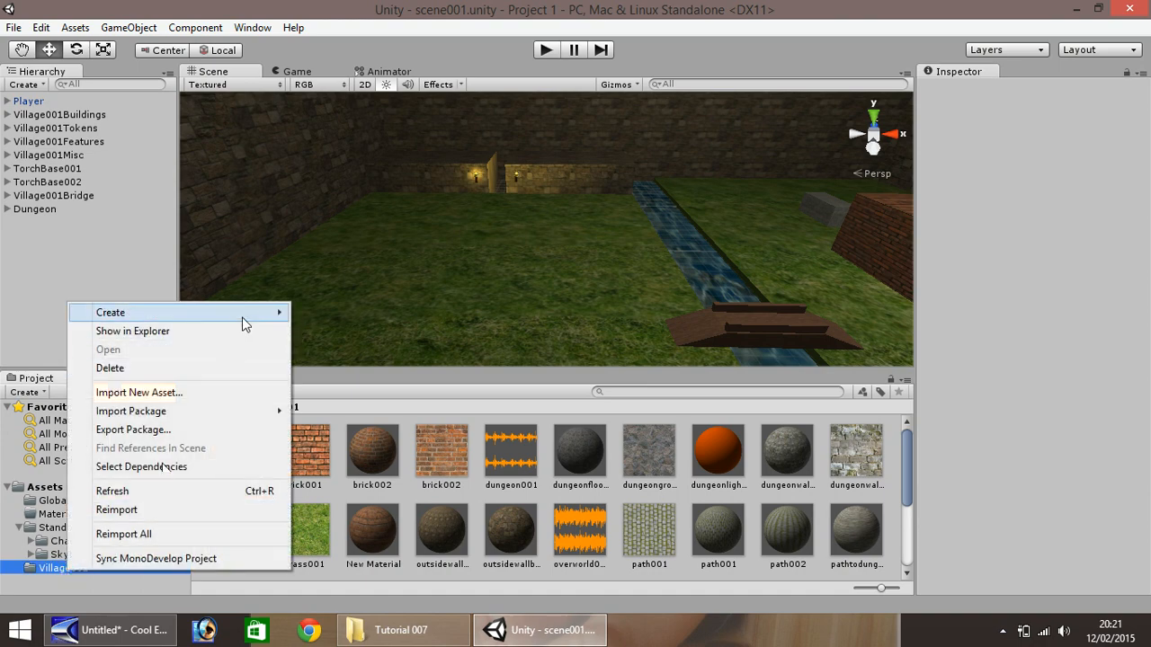
mouse_move(242, 310)
left_click(335, 286)
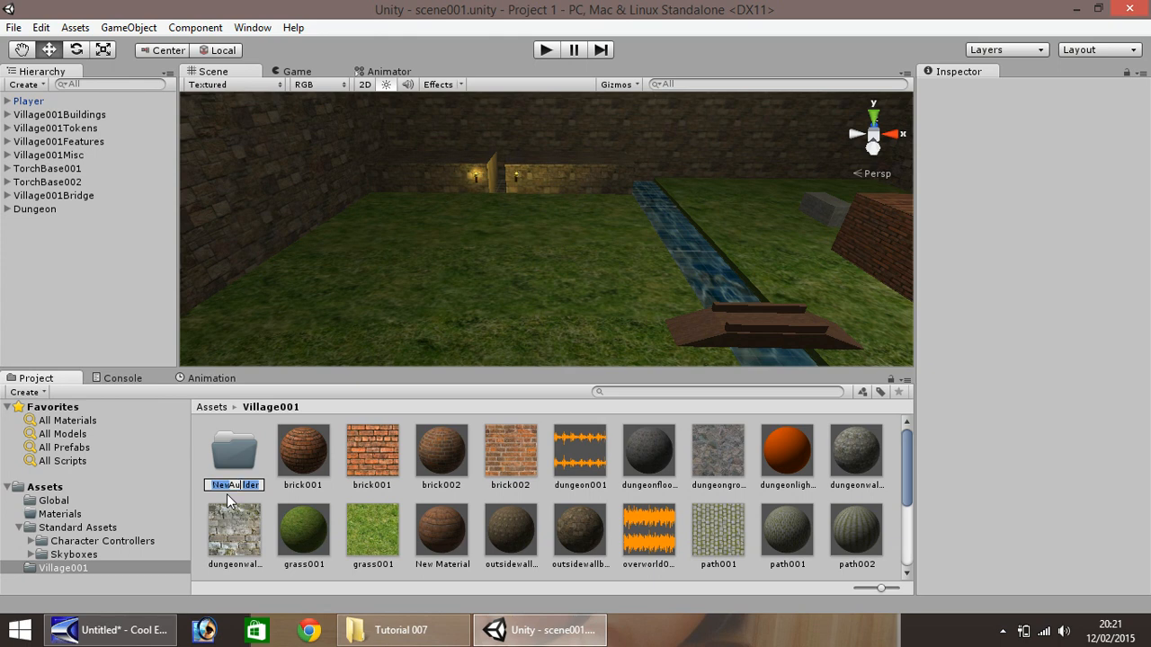
type("Audio")
key("Return")
- Move the dungeon001, overworld and river001 audio clips from Village001 into the Audio folder
left_click_drag(552, 452, 235, 457)
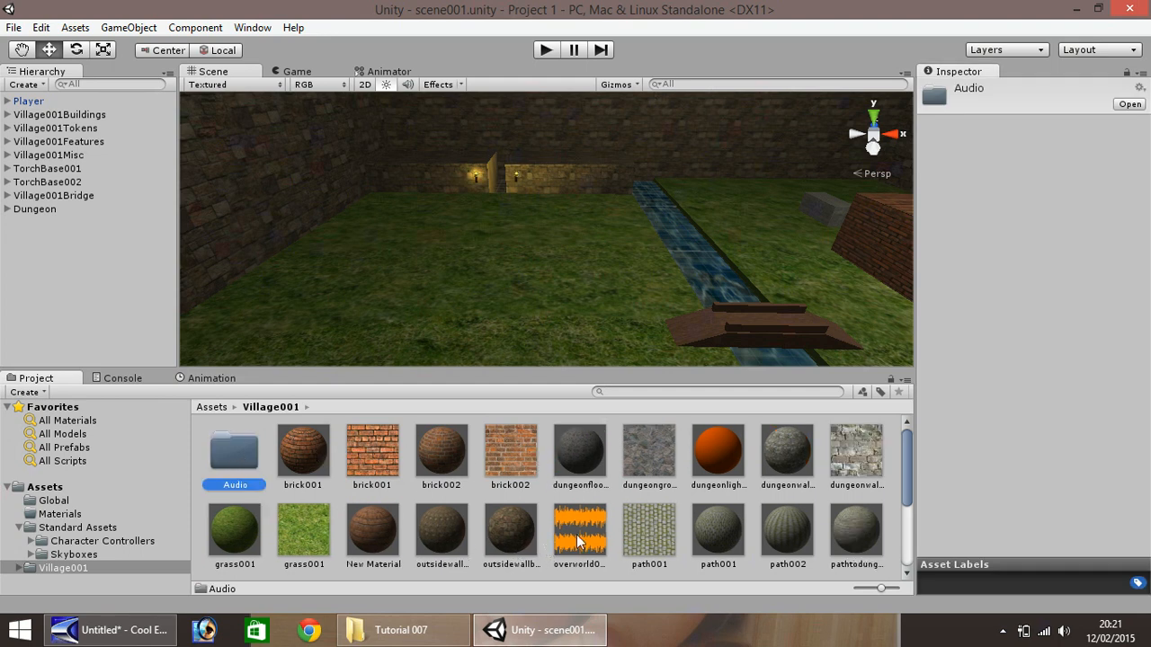
left_click_drag(581, 534, 238, 461)
scroll(238, 461, "down", 3)
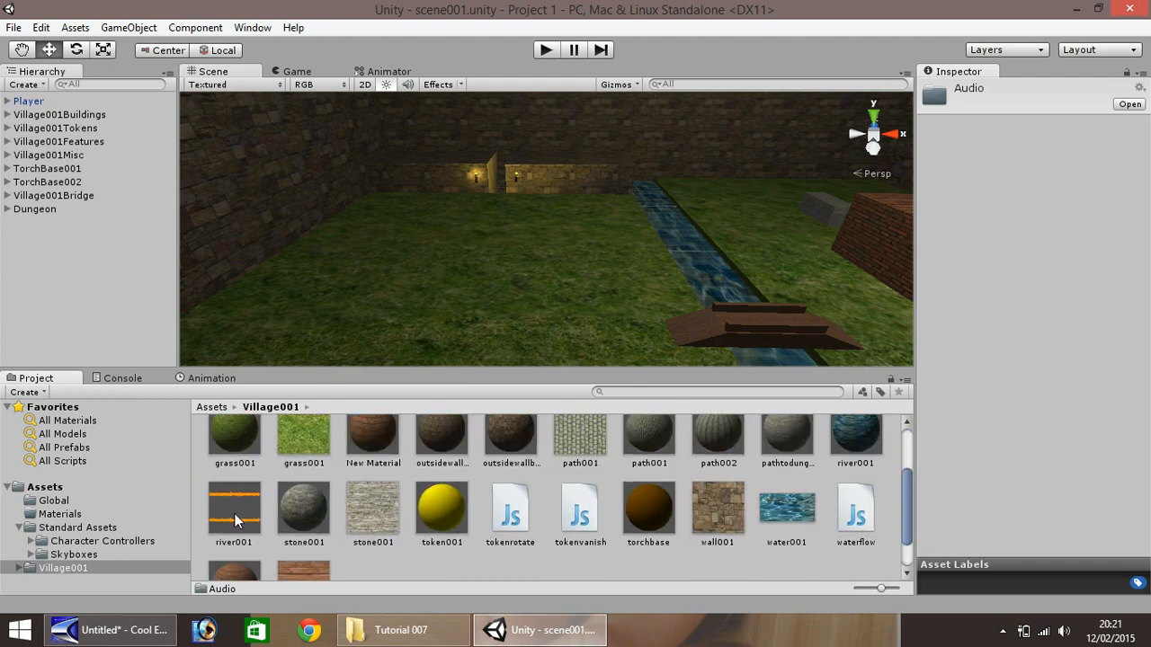
left_click_drag(235, 517, 237, 438)
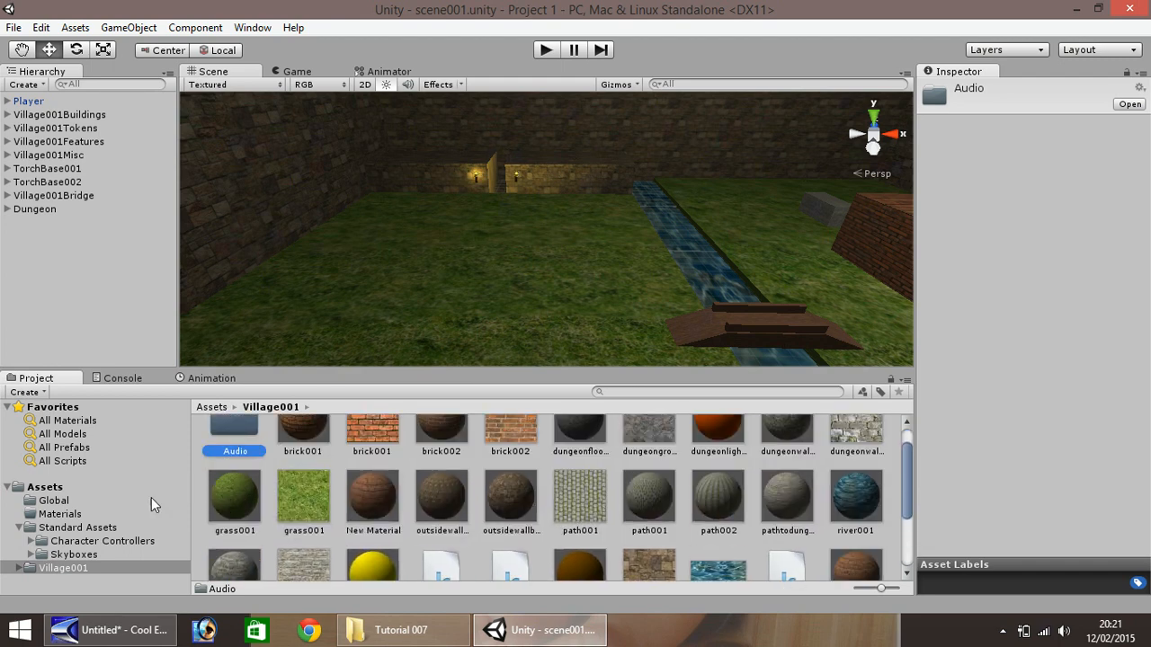
- Create a new folder named Materials inside the Village001 assets folder
right_click(68, 568)
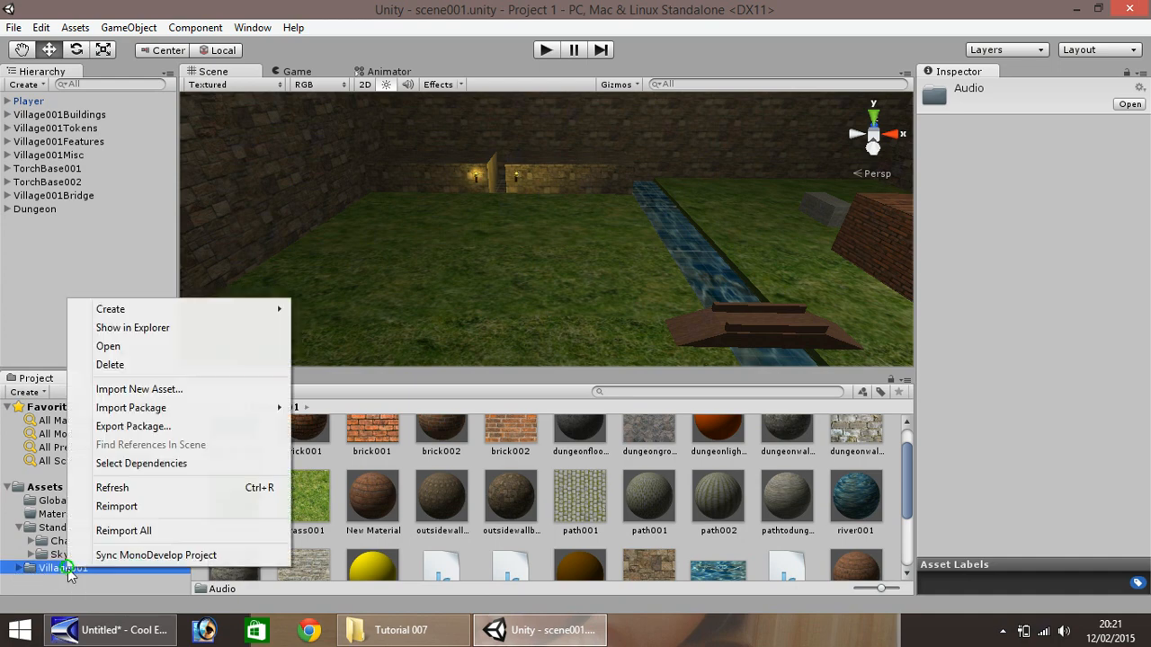
mouse_move(159, 311)
left_click(321, 282)
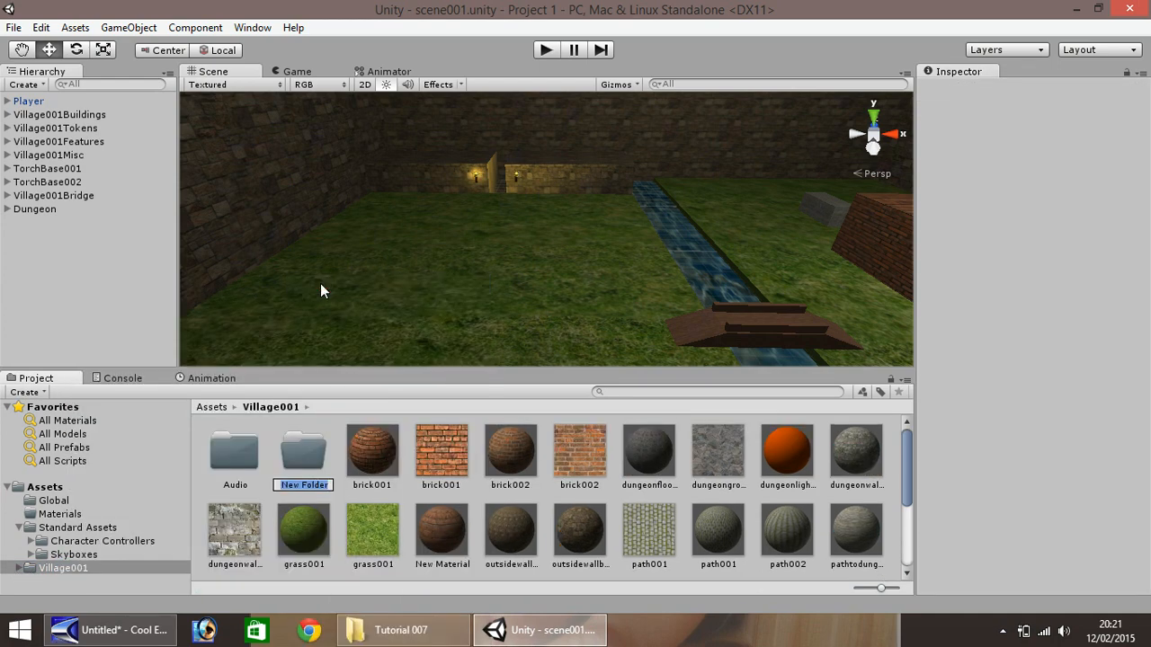
type("Materials")
key("Return")
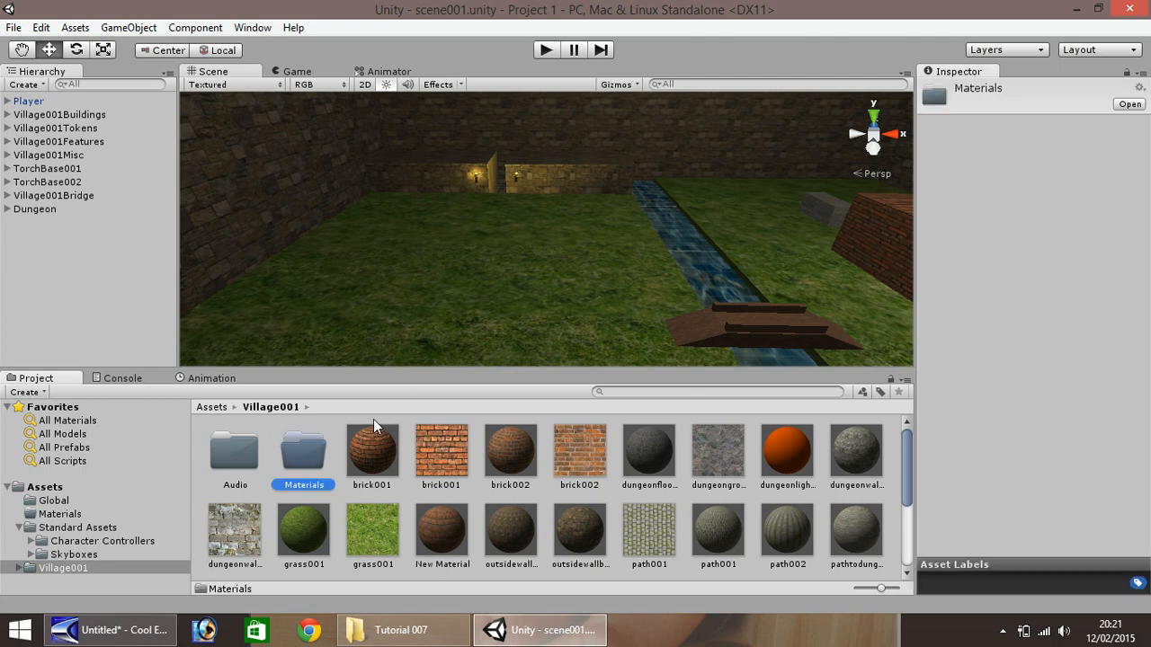
- Move the brick, dungeon, path, outside wall, grass001 and New Material materials together into Village001's Materials folder
left_click(378, 451)
left_click(510, 456, "ctrl")
left_click(664, 457, "ctrl")
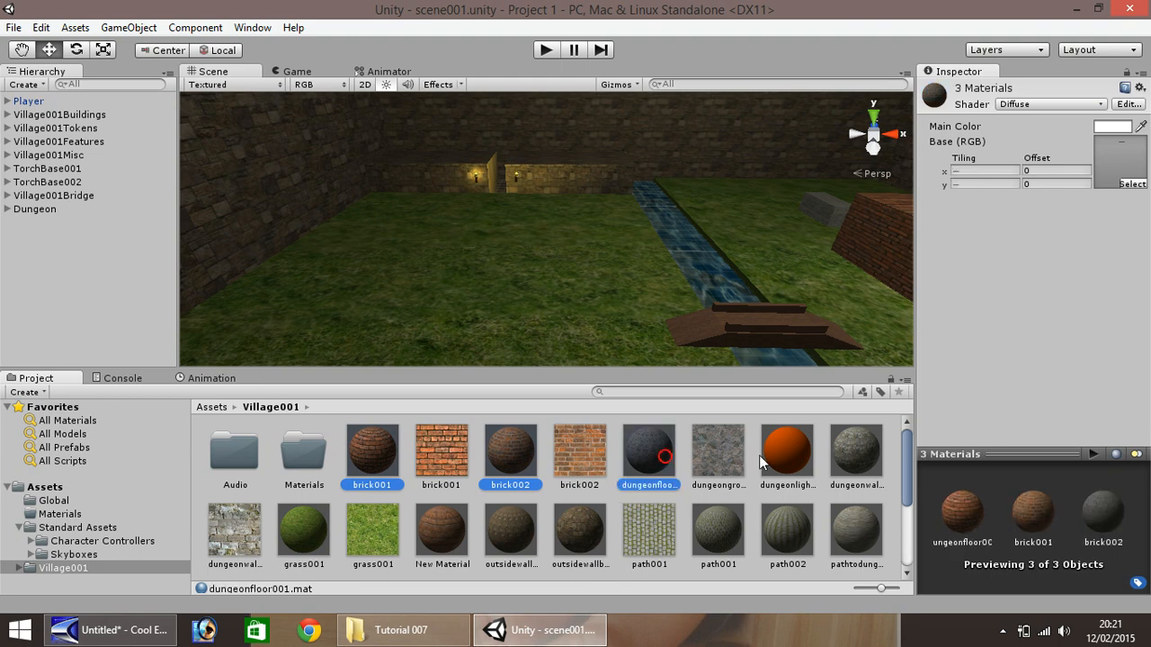
left_click(799, 460, "ctrl")
left_click(852, 461, "ctrl")
left_click(846, 533, "ctrl")
left_click(796, 536, "ctrl")
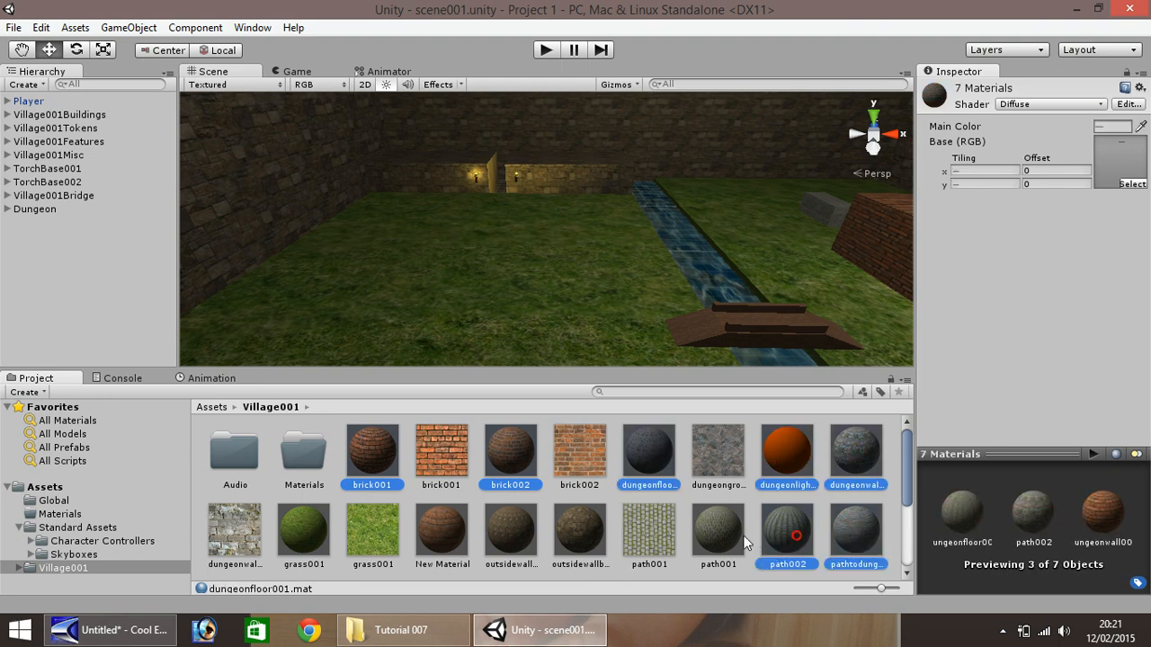
left_click(710, 538, "ctrl")
left_click(580, 532, "ctrl")
left_click(509, 535, "ctrl")
left_click(445, 536, "ctrl")
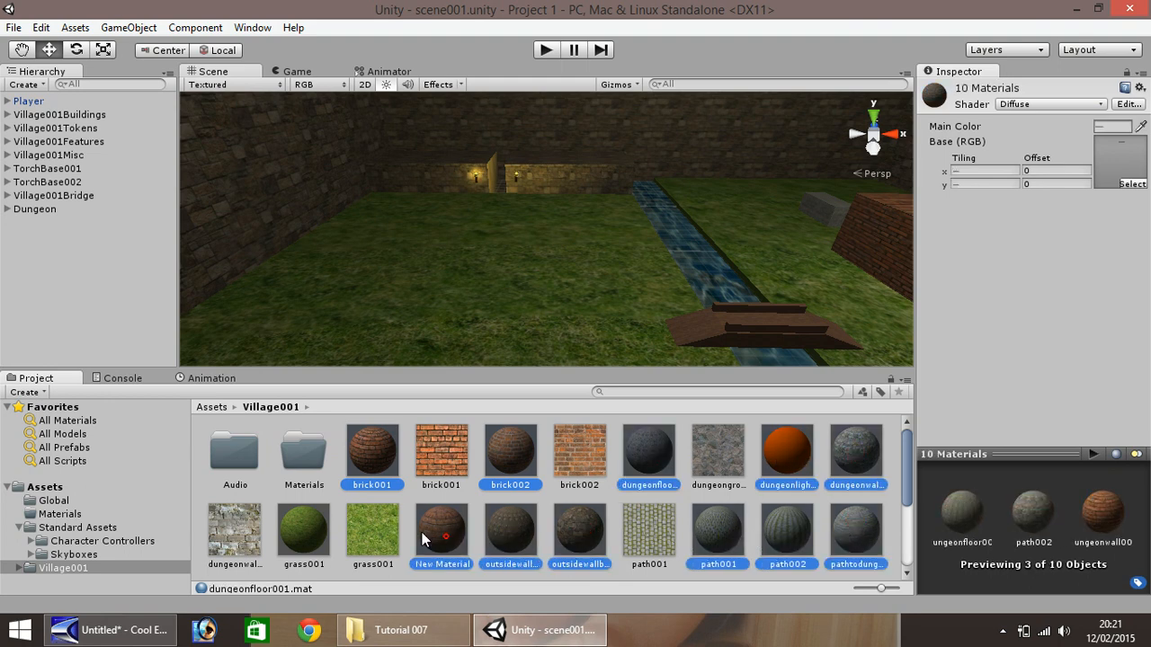
left_click(286, 536, "ctrl")
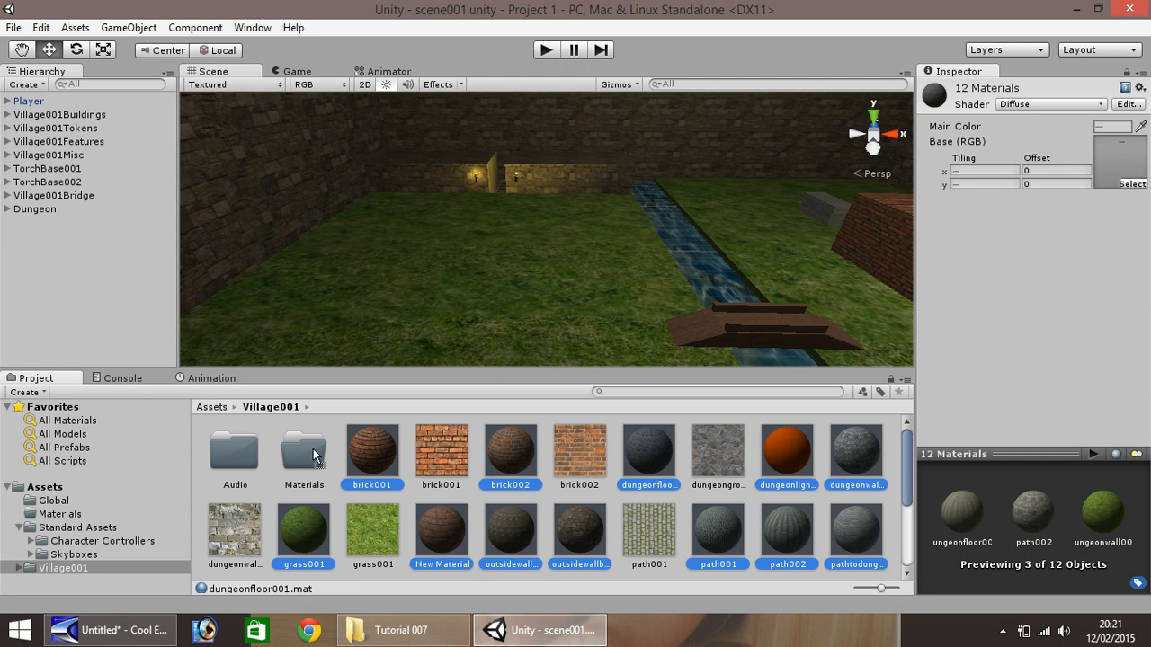
left_click_drag(313, 457, 313, 457)
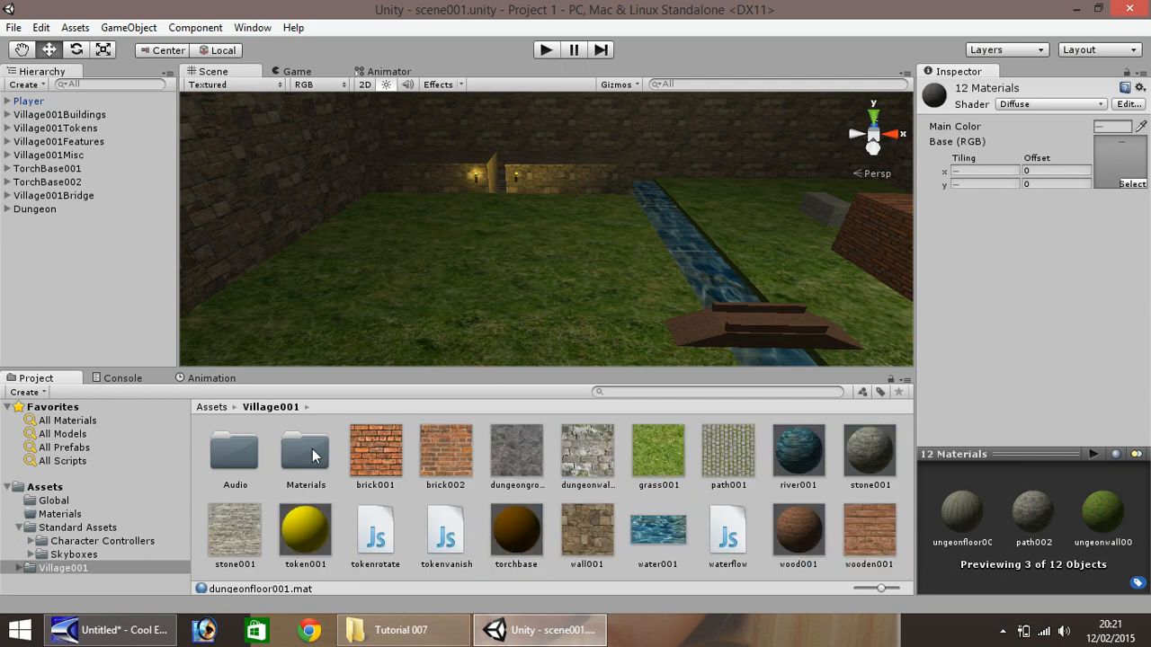
- Move the remaining token001, torchbase, wood001, river001 and stone001 materials into Village001's Materials folder
left_click(304, 534)
left_click(505, 532, "ctrl")
left_click(800, 534, "ctrl")
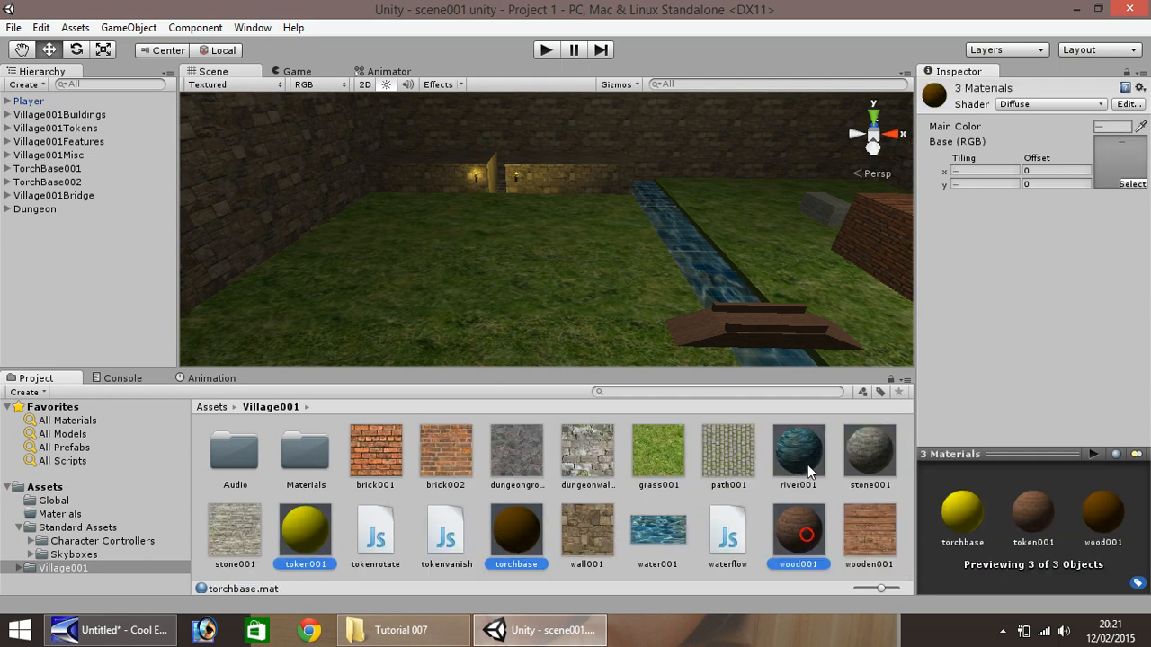
left_click(807, 465, "ctrl")
left_click(865, 454, "ctrl")
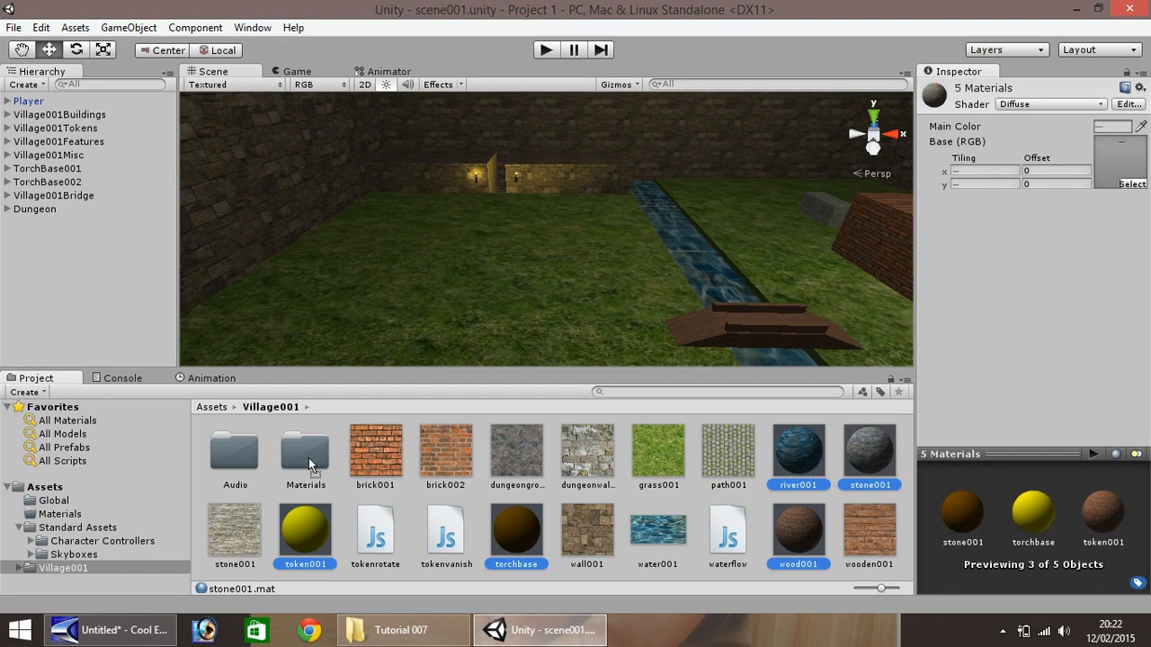
left_click_drag(308, 458, 308, 458)
- Create a new folder named Textures inside the Village001 assets folder
right_click(630, 539)
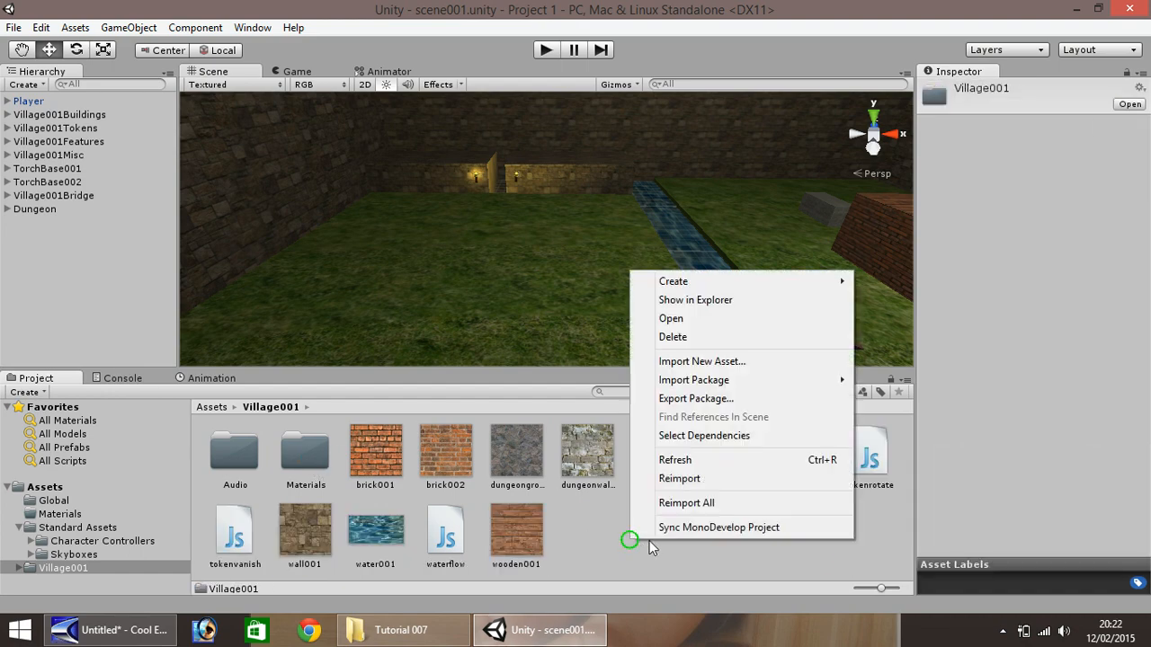
mouse_move(719, 283)
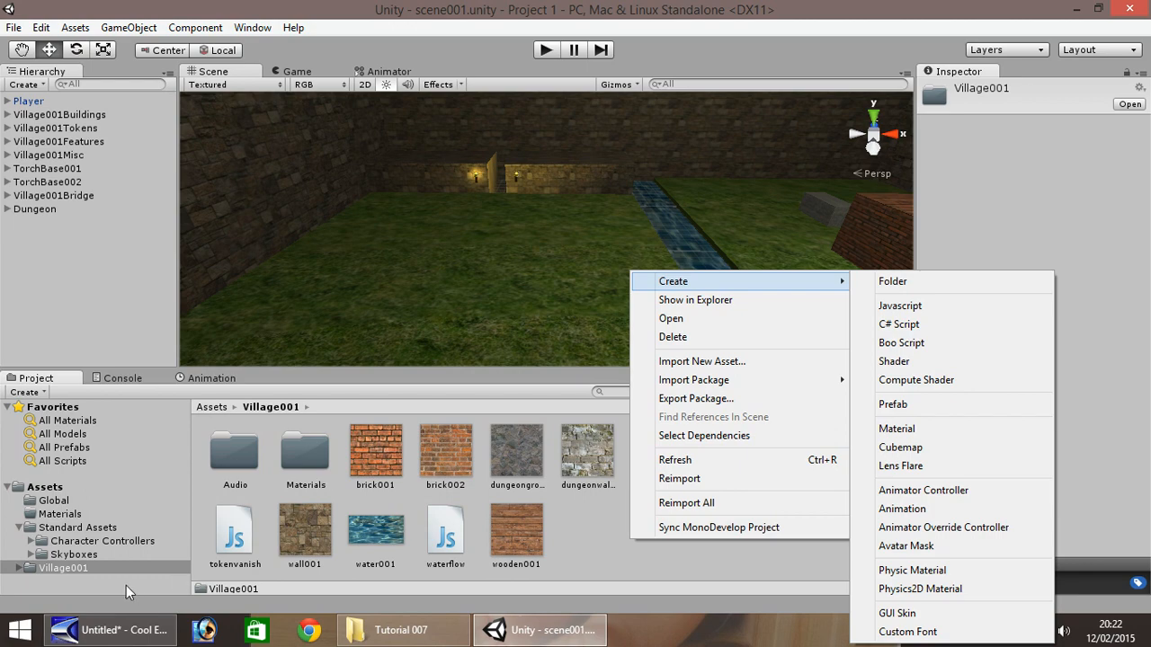
right_click(85, 568)
left_click(199, 309)
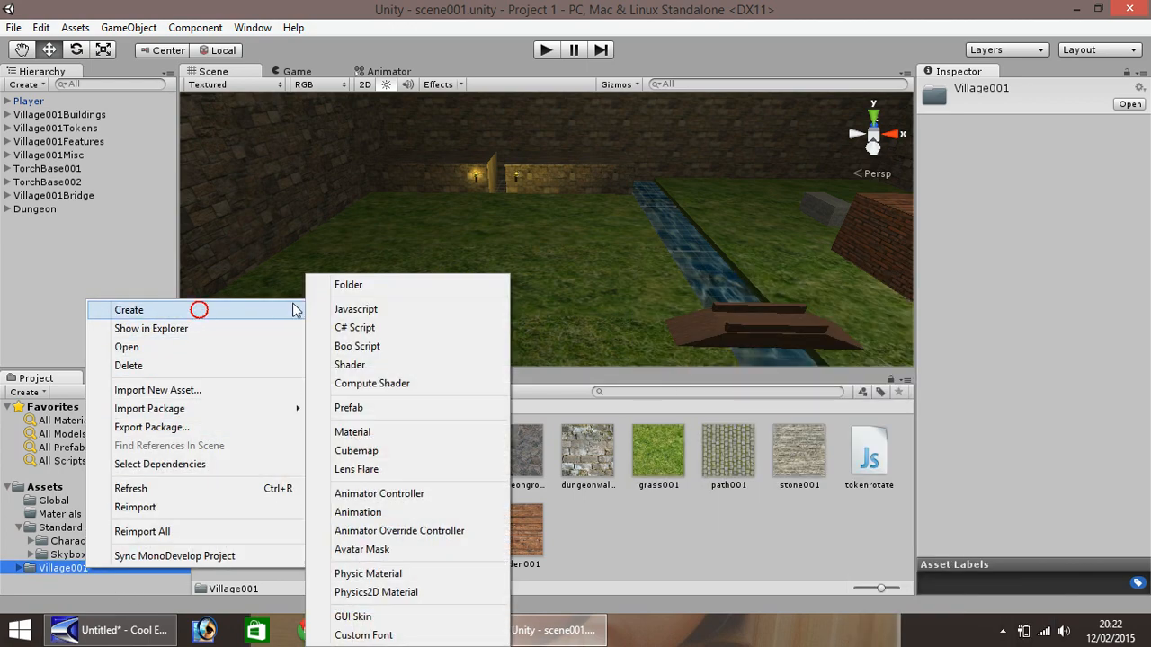
left_click(348, 285)
type("T")
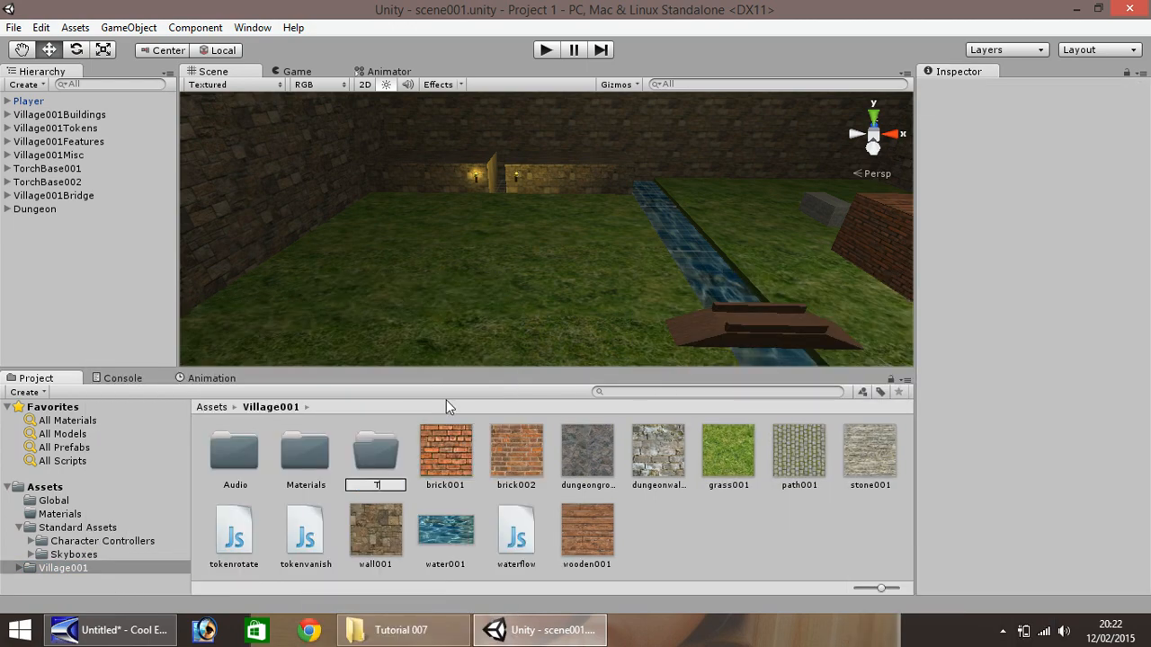
type("extures")
key("Return")
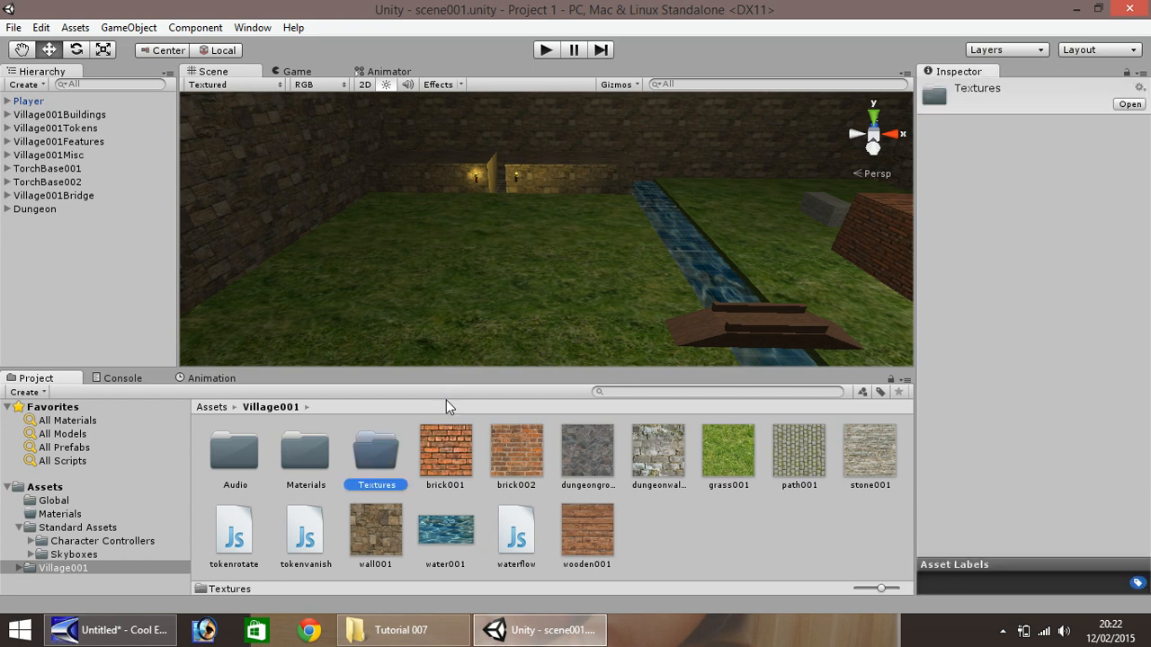
- Move all the brick, dungeon, grass, path, stone, wooden, water and wall texture images into the Textures folder
left_click(451, 440)
left_click(521, 458, "ctrl")
left_click(600, 457, "ctrl")
left_click(663, 458, "ctrl")
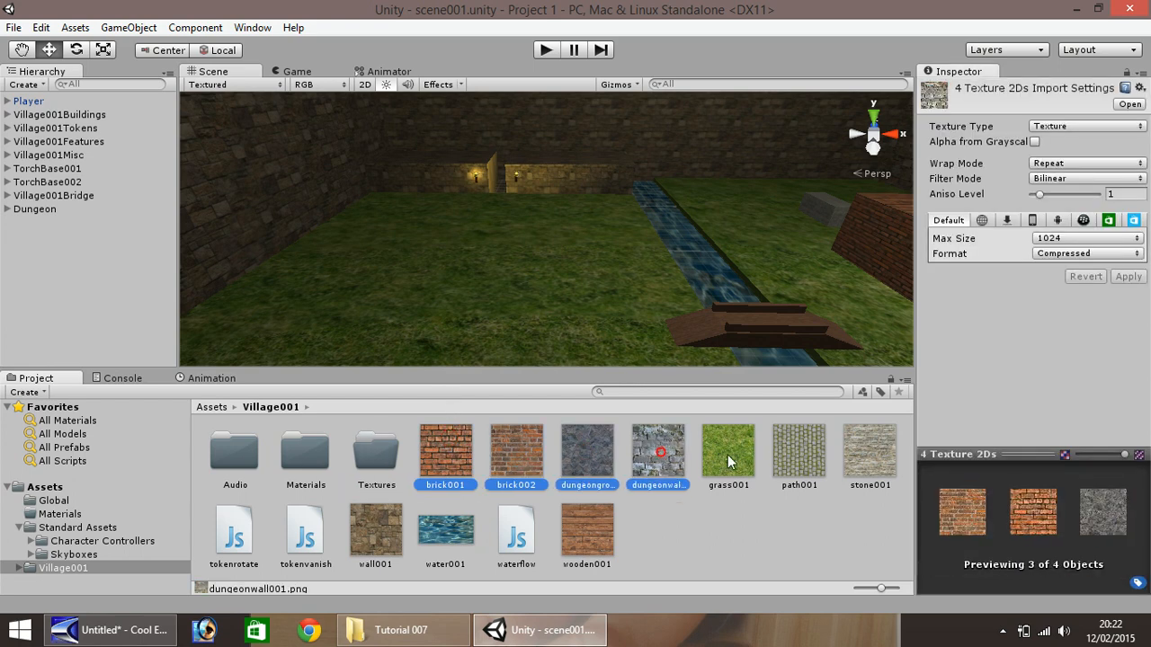
left_click(731, 460, "ctrl")
left_click(795, 461, "ctrl")
left_click(858, 459, "ctrl")
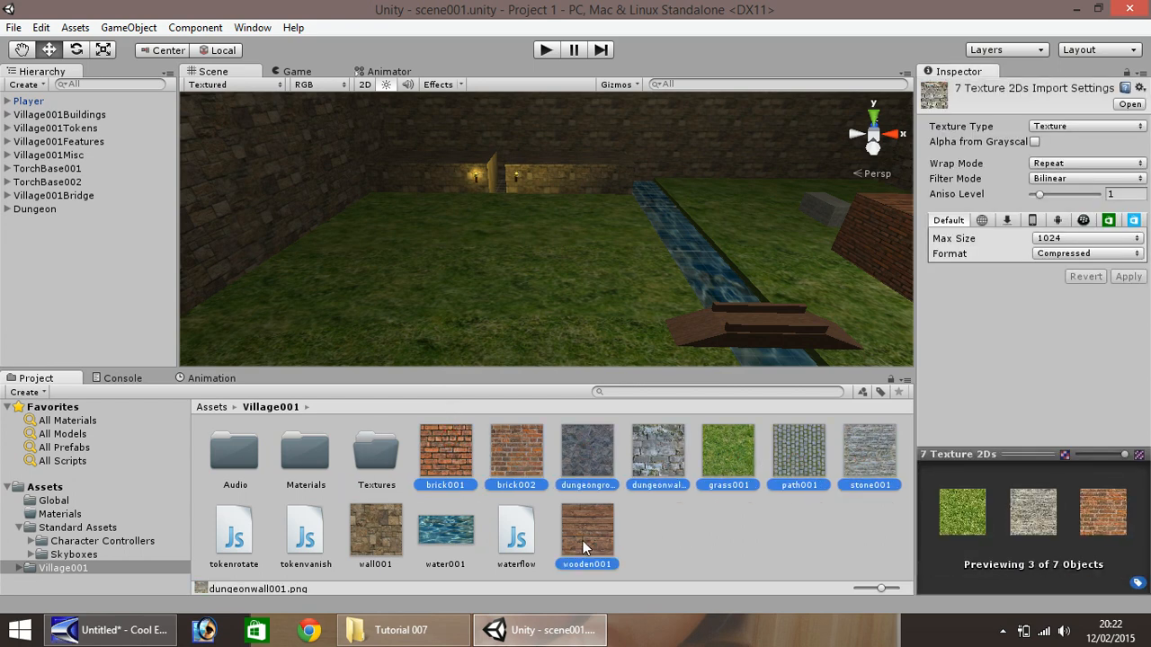
left_click(435, 536, "ctrl")
left_click(376, 533, "ctrl")
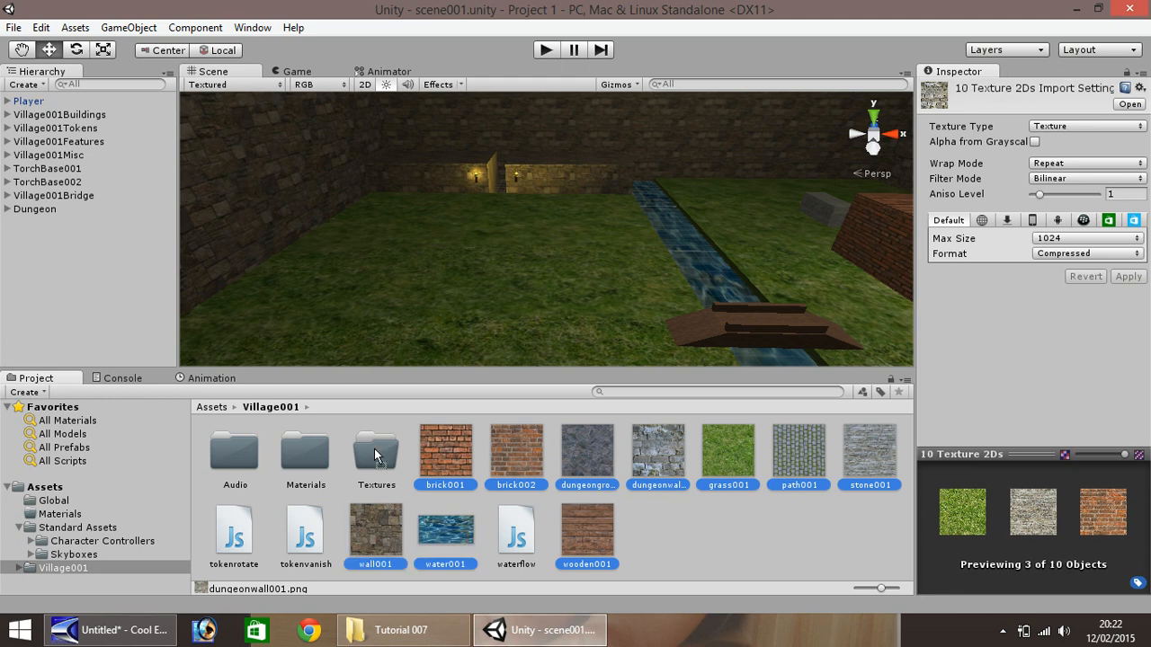
left_click_drag(375, 455, 376, 455)
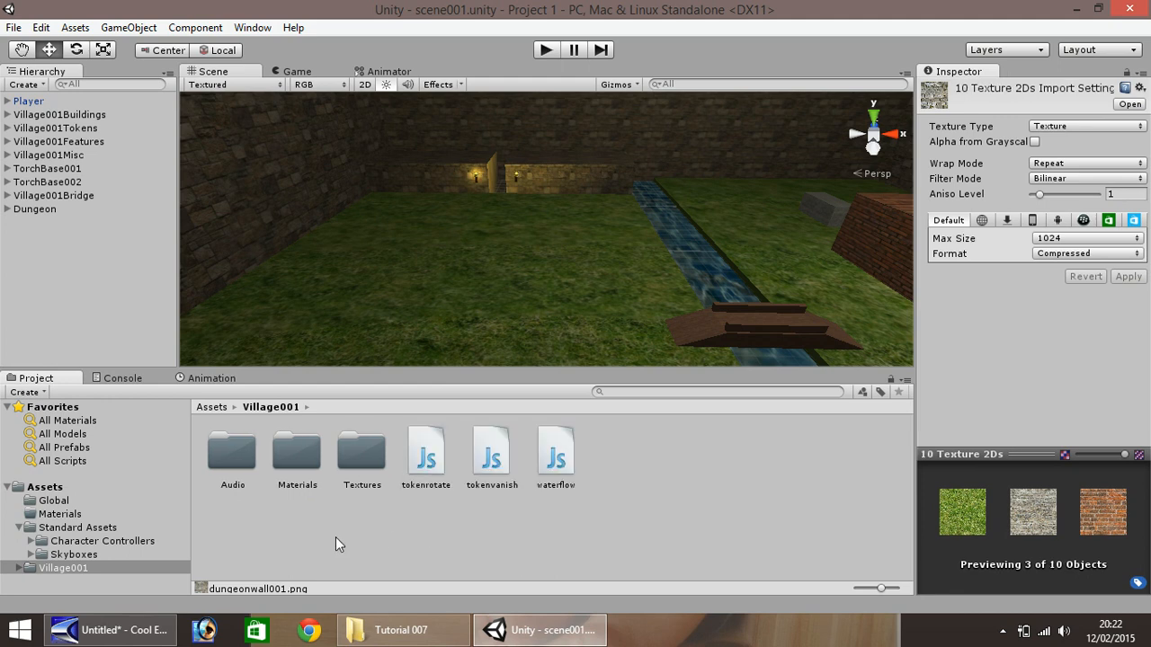
- Create a new folder named Scripts inside the Village001 assets folder
right_click(133, 569)
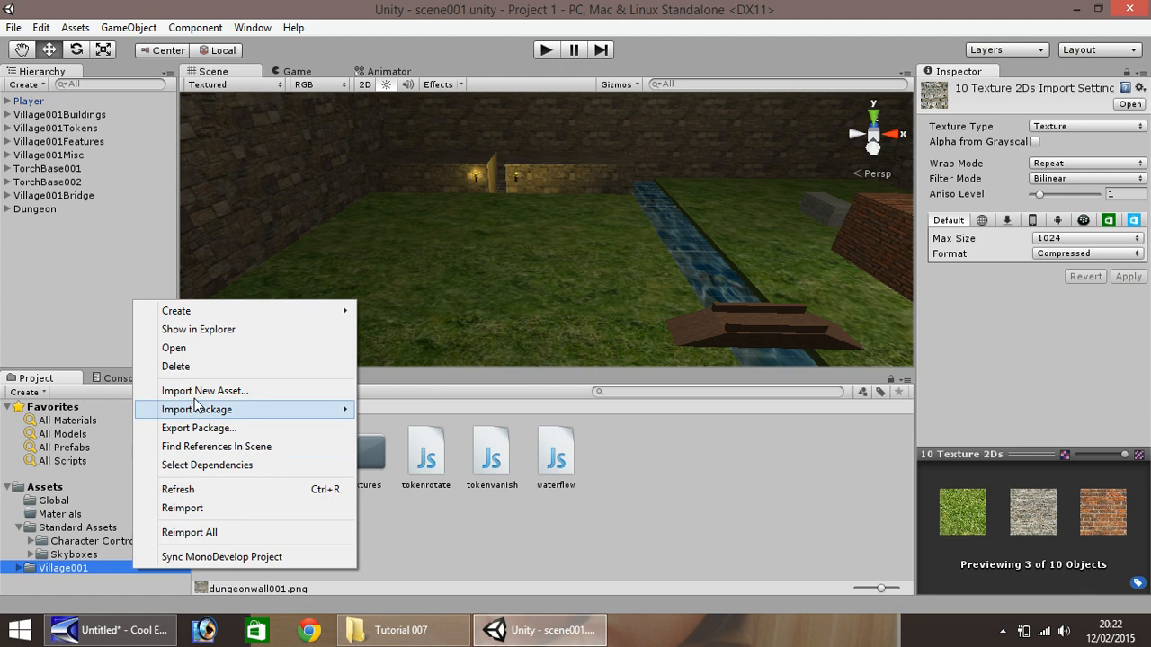
left_click(244, 315)
left_click(415, 286)
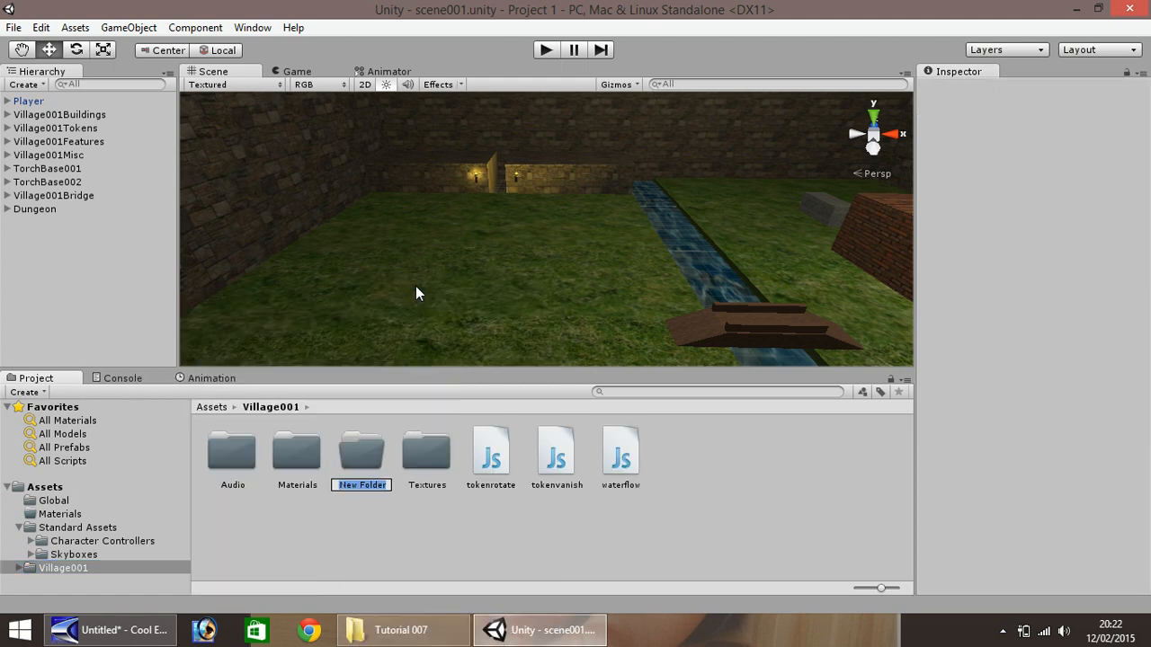
type("Scripts")
key("Return")
- Move the tokenrotate, tokenvanish and waterflow scripts into the Scripts folder and check the Village001 subfolders
left_click(626, 459)
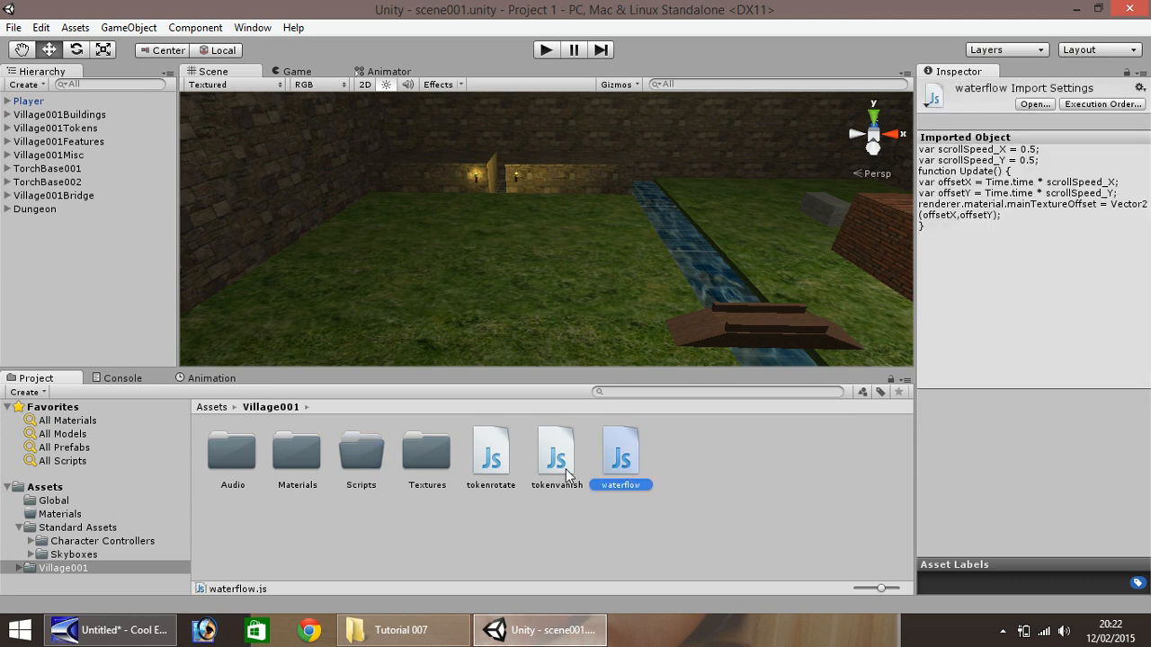
left_click(491, 459, "shift")
left_click_drag(491, 459, 362, 454)
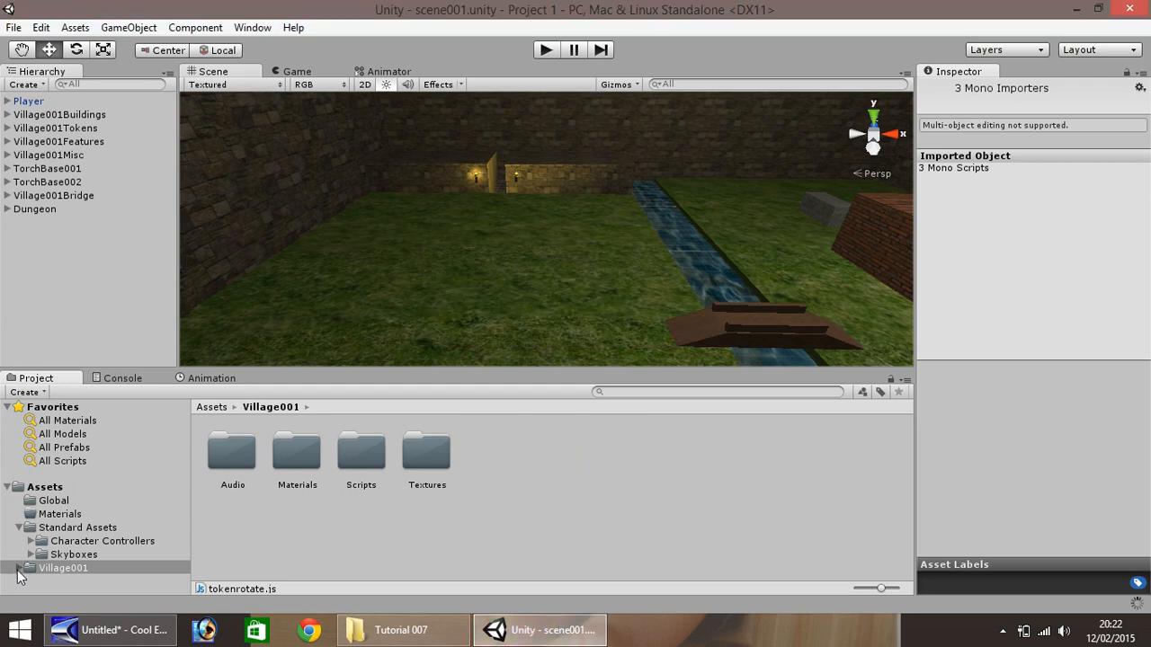
left_click(19, 568)
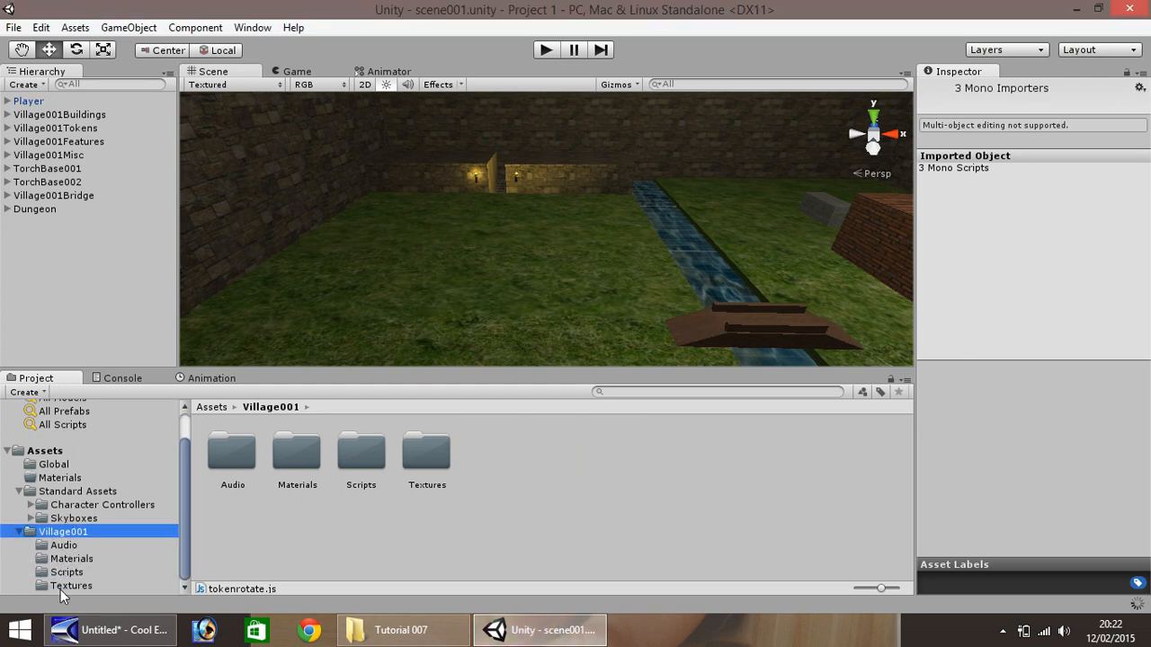
left_click(21, 532)
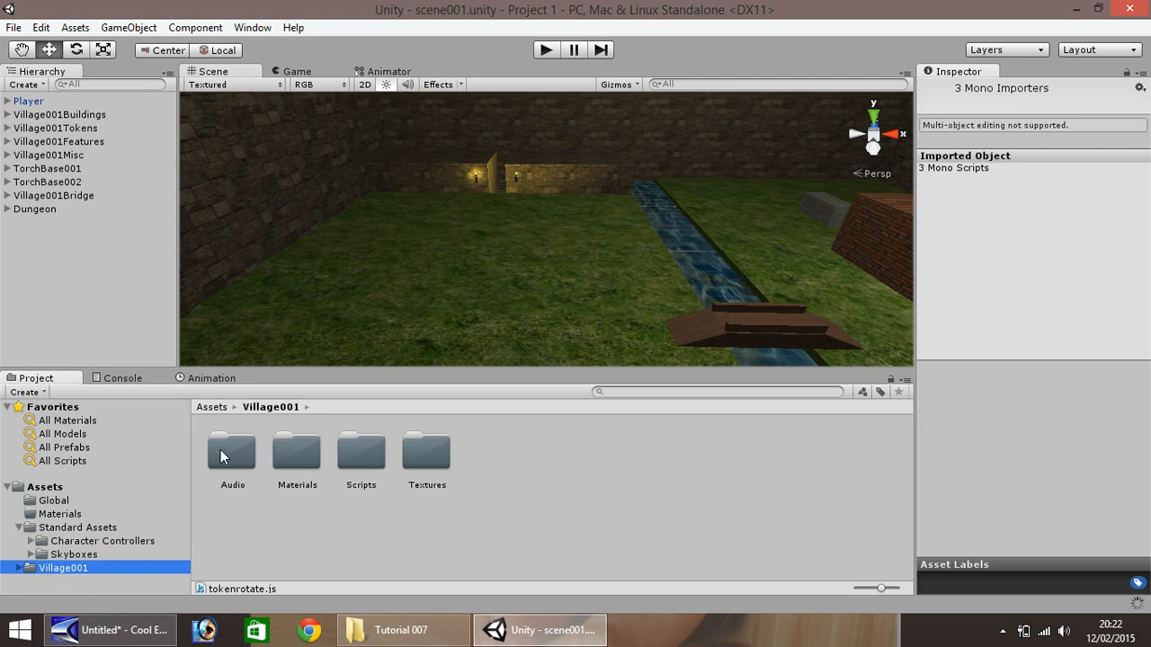
left_click(386, 244)
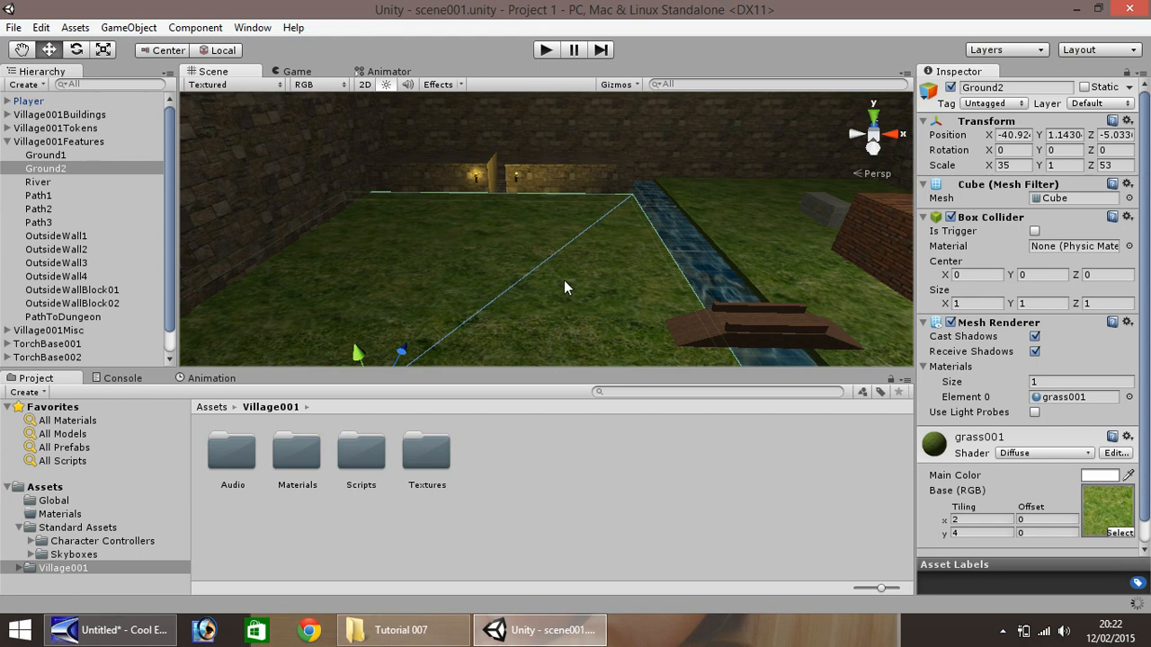
left_click(253, 168)
scroll(352, 198, "down", 8)
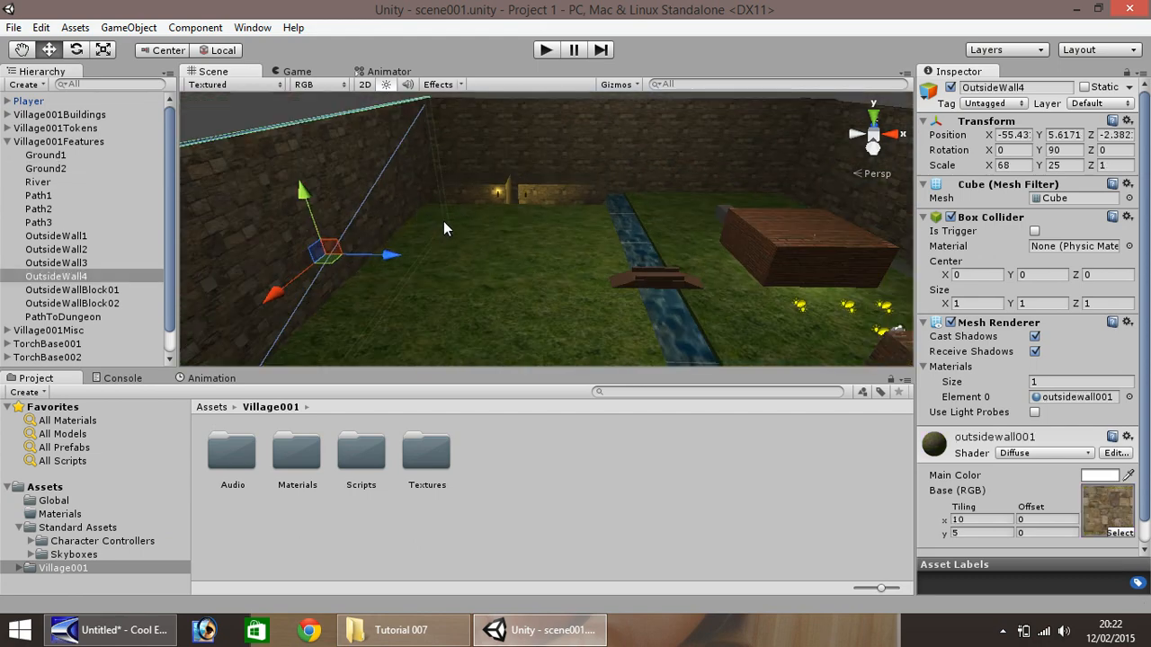
scroll(439, 229, "down", 3)
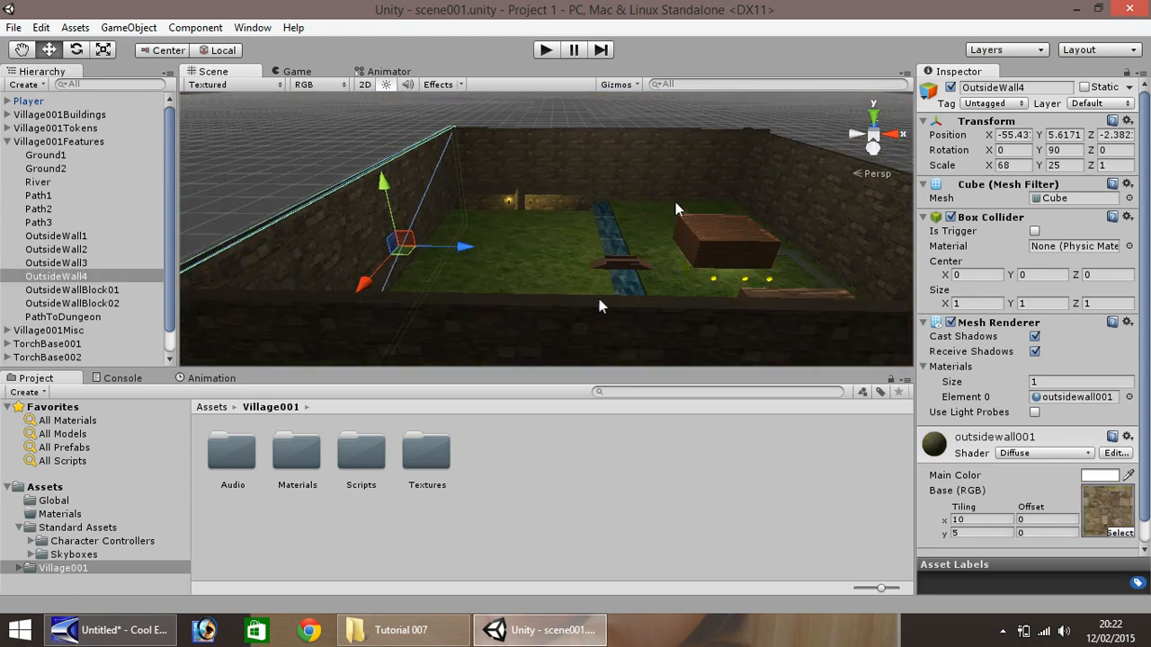
left_click(7, 141)
- Create a new Terrain object in the village scene
left_click(136, 30)
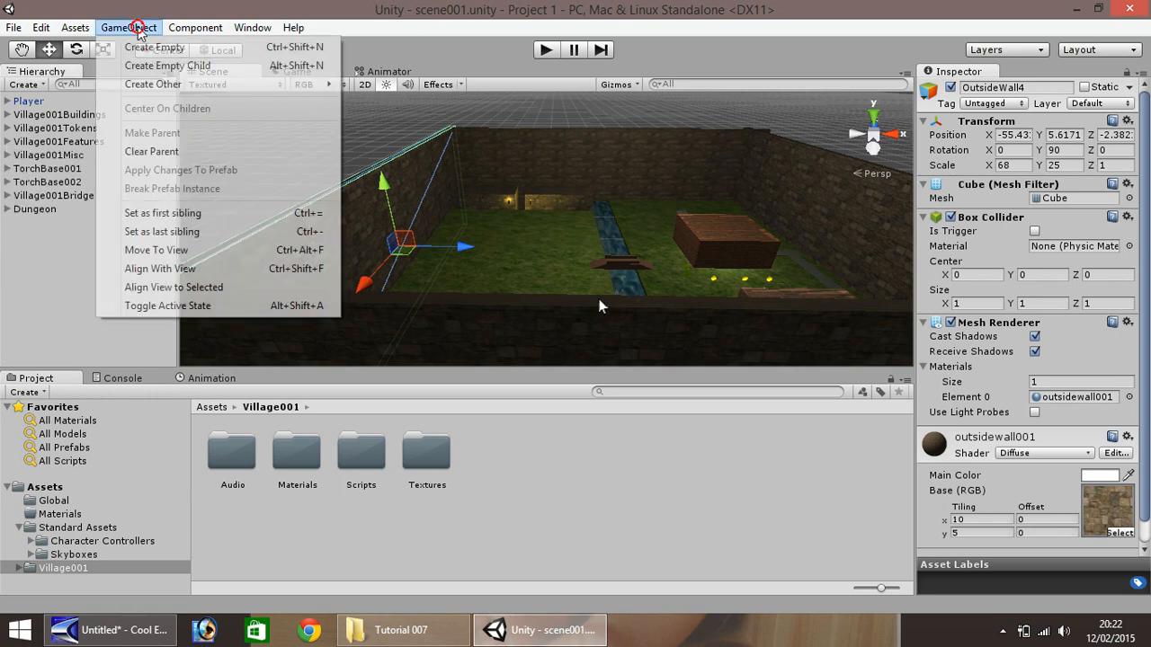
mouse_move(158, 90)
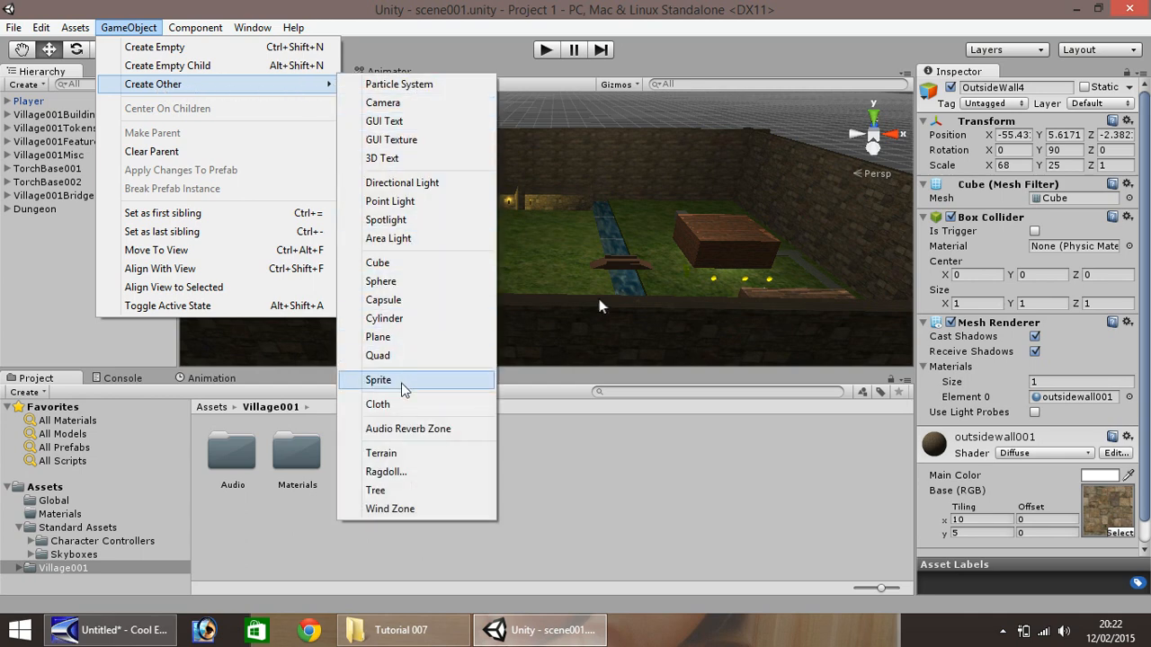
left_click(395, 454)
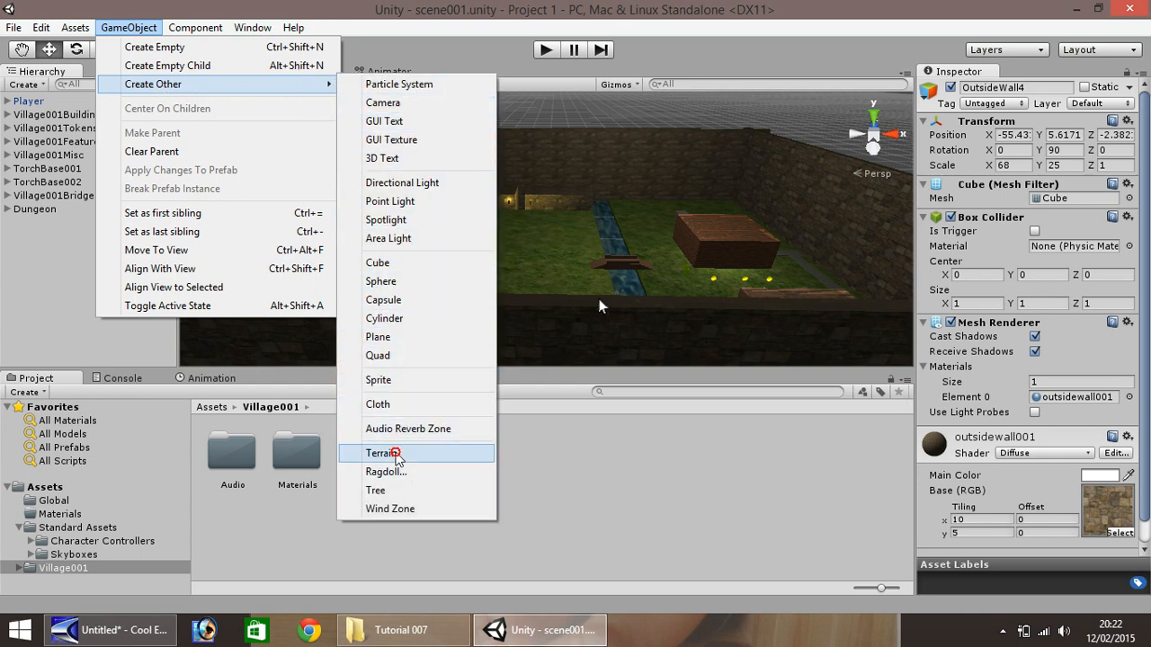
left_click(703, 115)
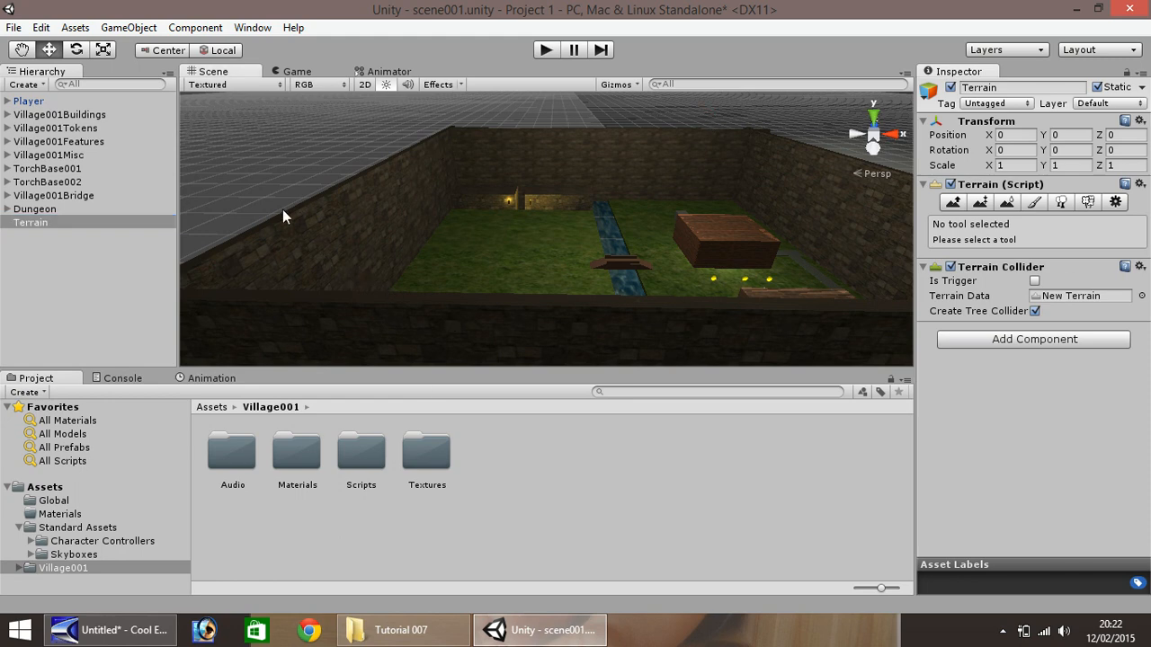
- Move the Terrain to about X -140.30 and Z -104.32 so that it extends beneath and around the walled village
double_click(43, 224)
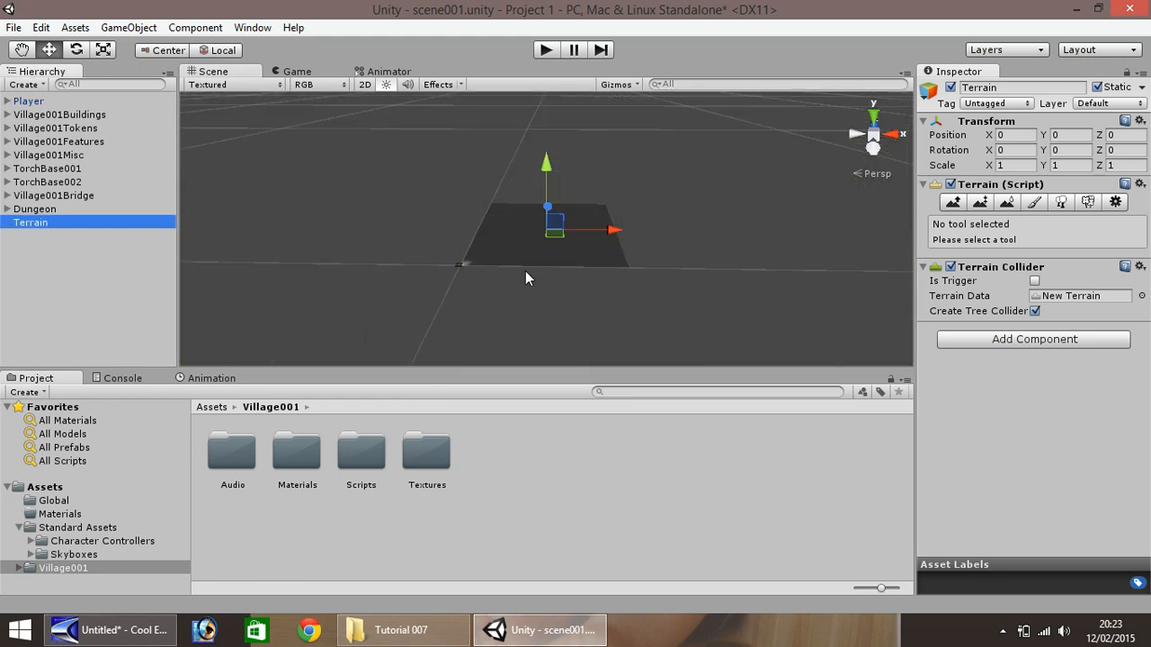
scroll(525, 270, "up", 5)
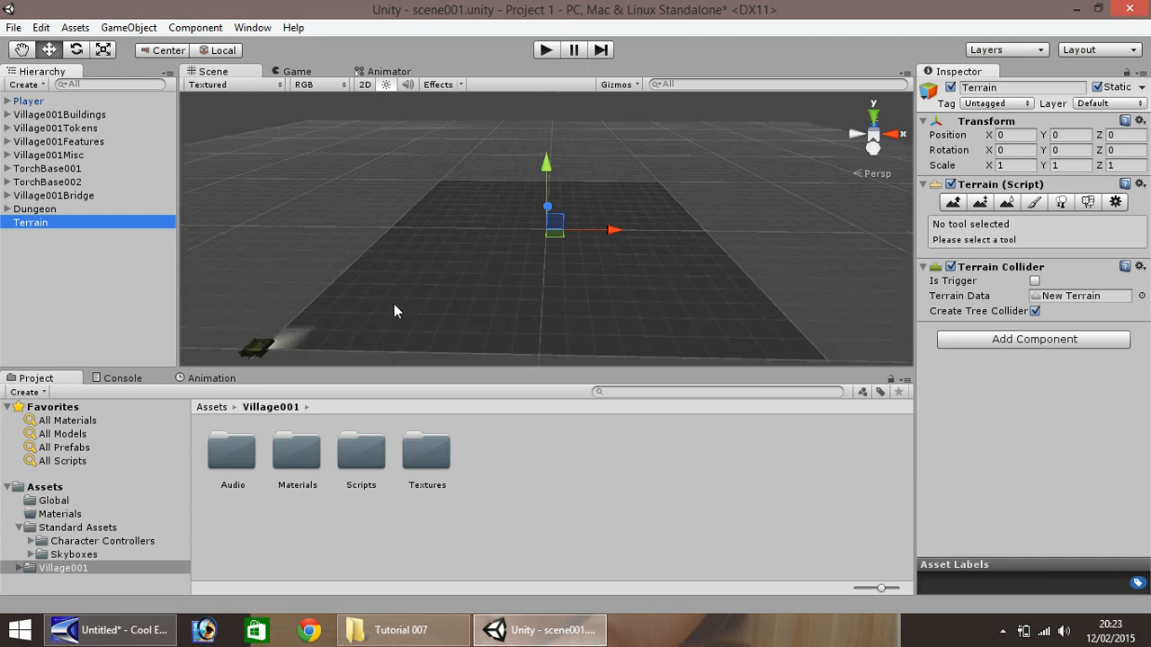
scroll(382, 305, "up", 3)
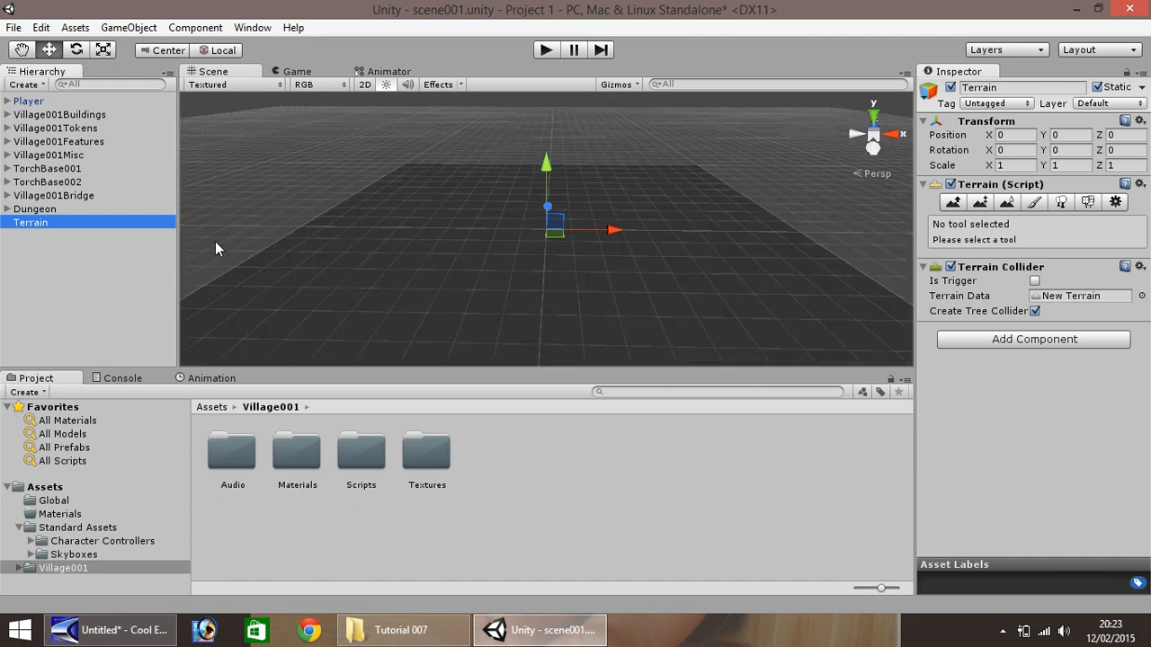
left_click(21, 50)
left_click_drag(244, 283, 457, 186)
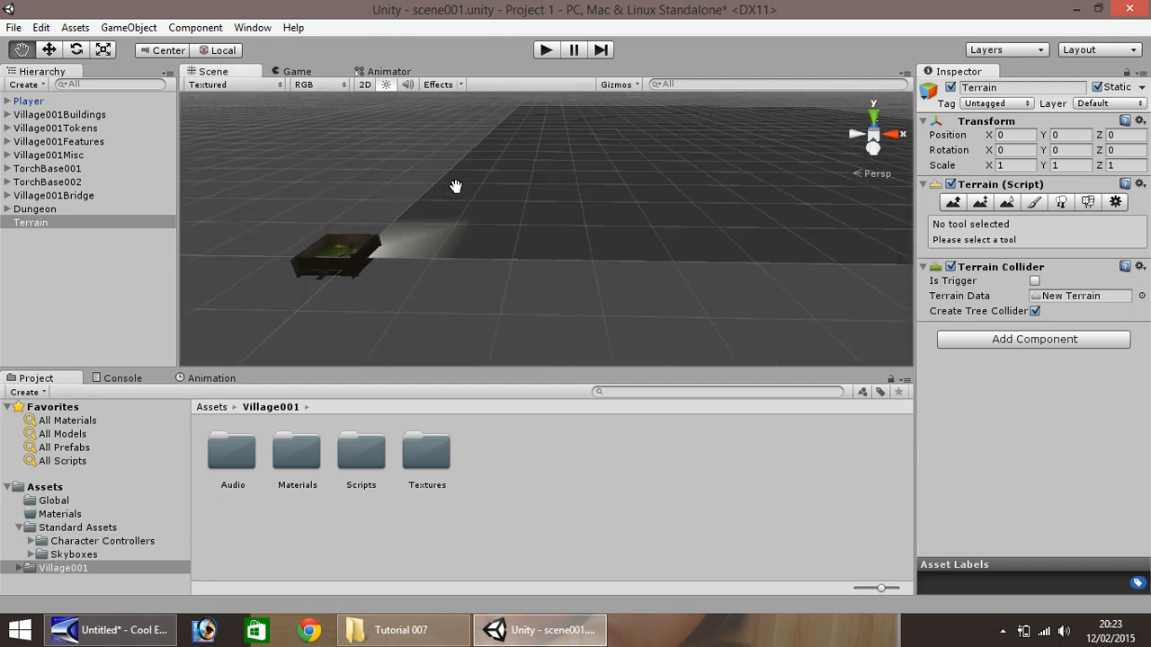
left_click(51, 49)
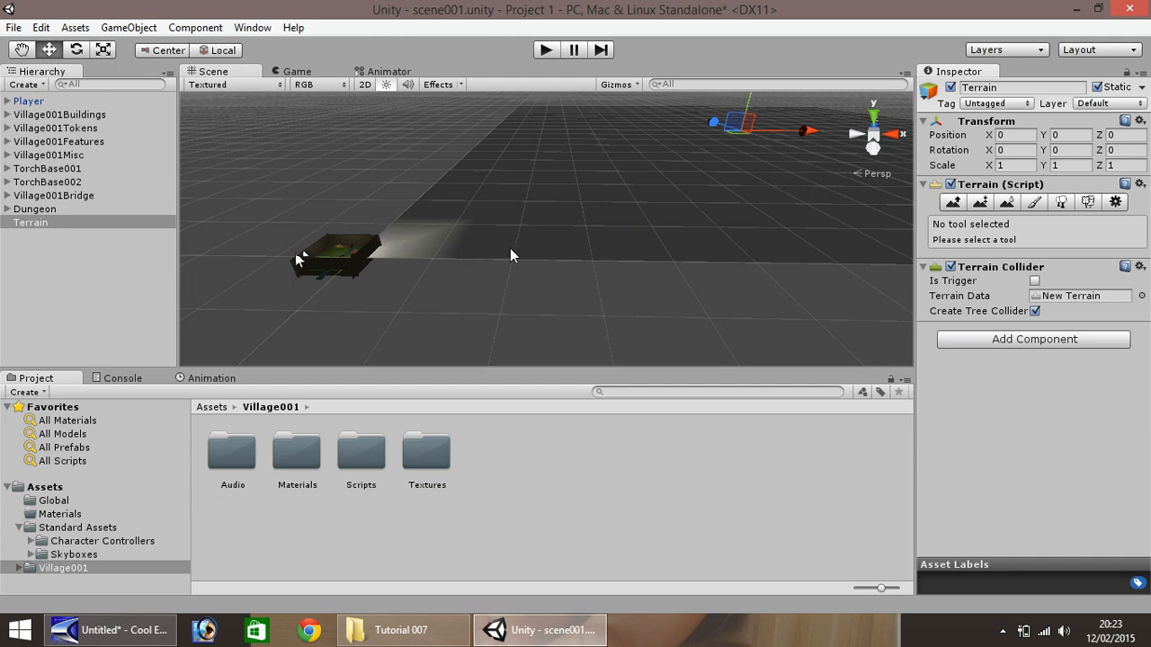
left_click_drag(808, 131, 743, 142)
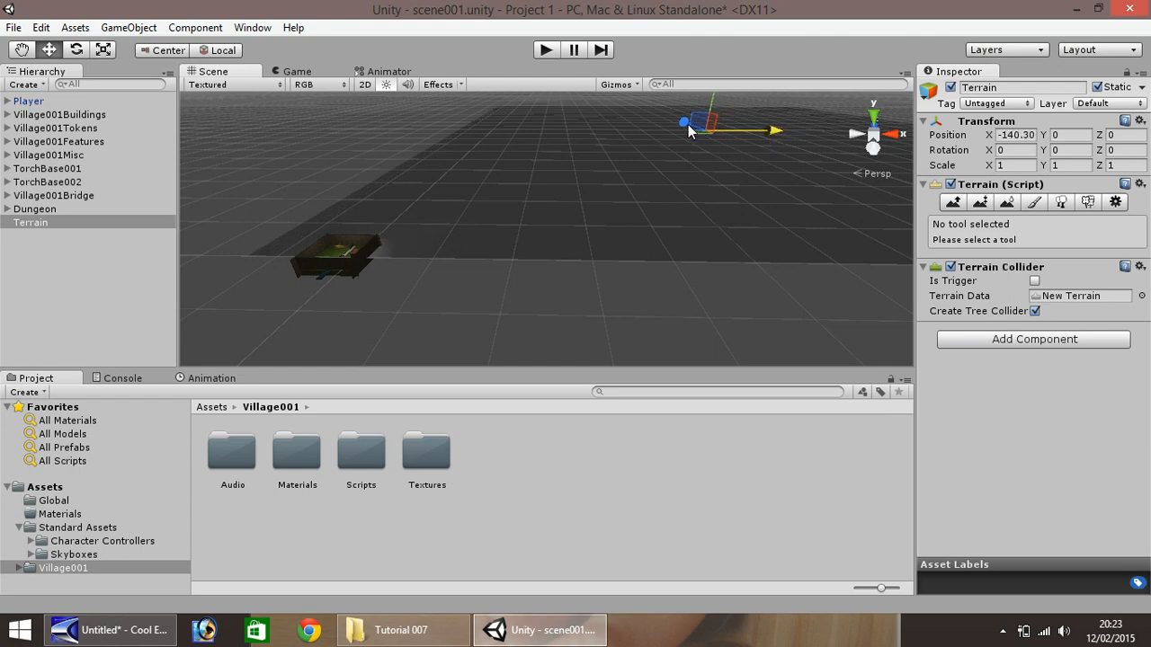
left_click_drag(682, 120, 683, 151)
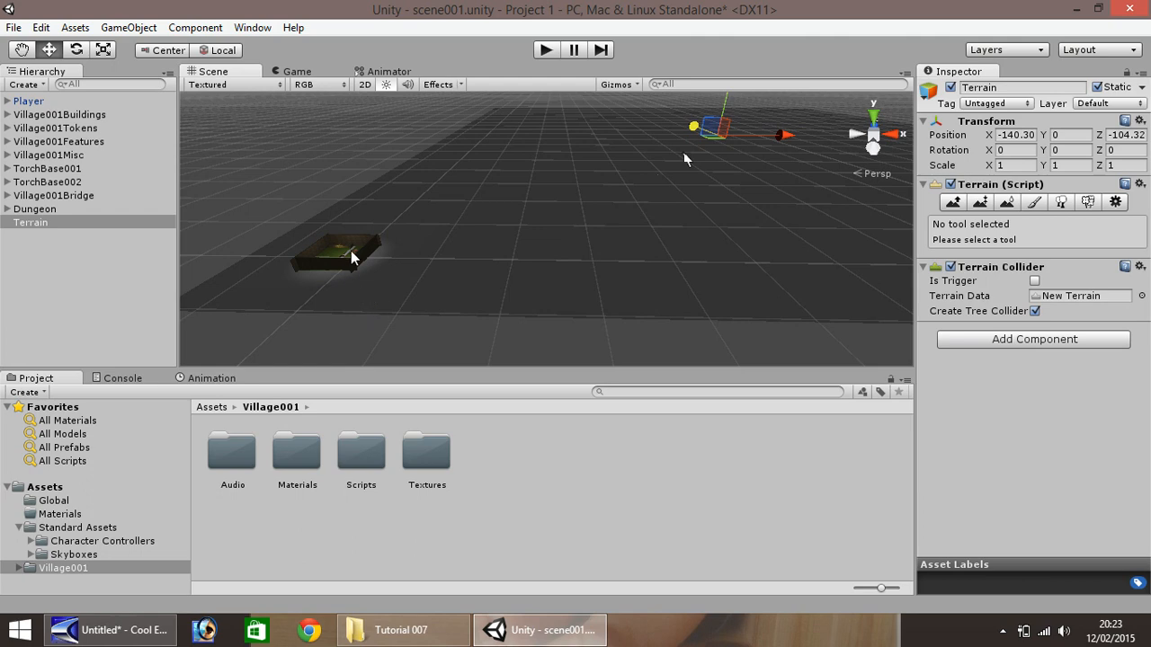
- Raise hills on the open terrain beside the village with the Raise / Lower Terrain tool and the soft round brush
scroll(339, 251, "up", 3)
left_click(22, 50)
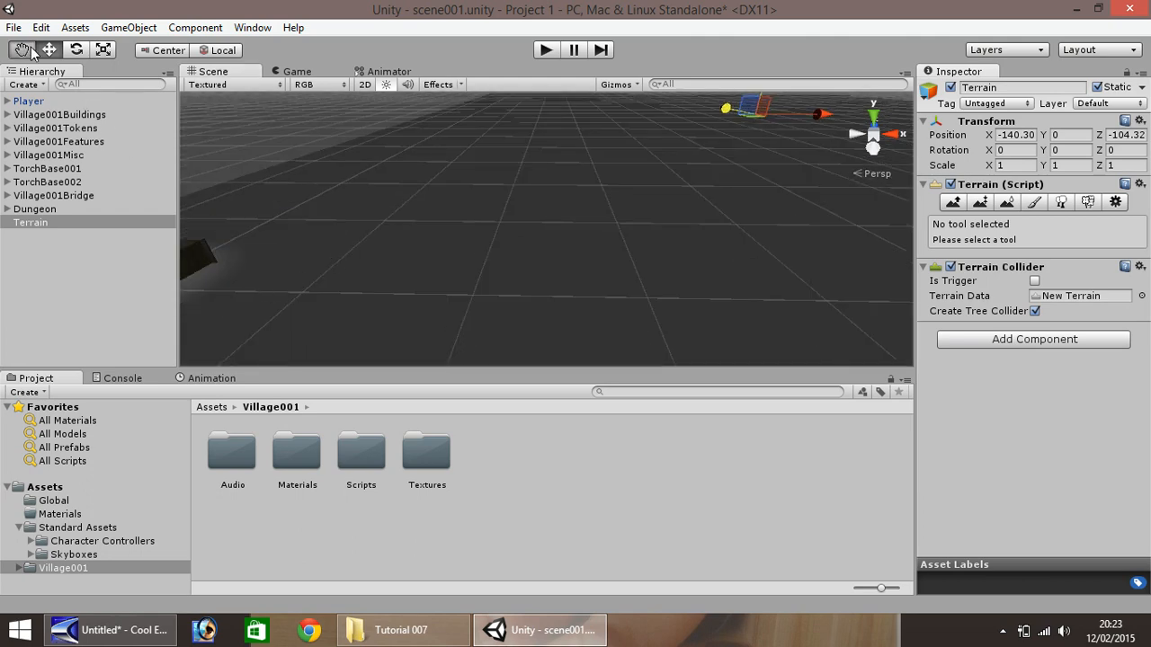
left_click_drag(230, 203, 349, 205)
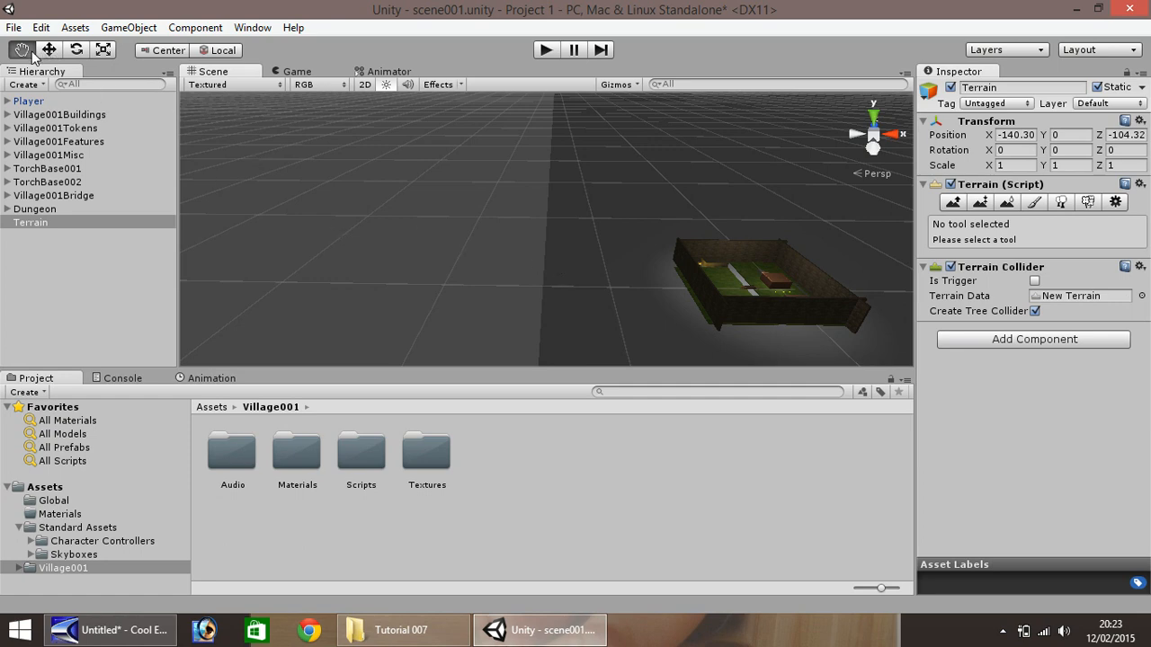
mouse_move(473, 226)
left_mouse_down()
mouse_move(422, 210)
mouse_move(424, 224)
mouse_move(470, 244)
left_mouse_up()
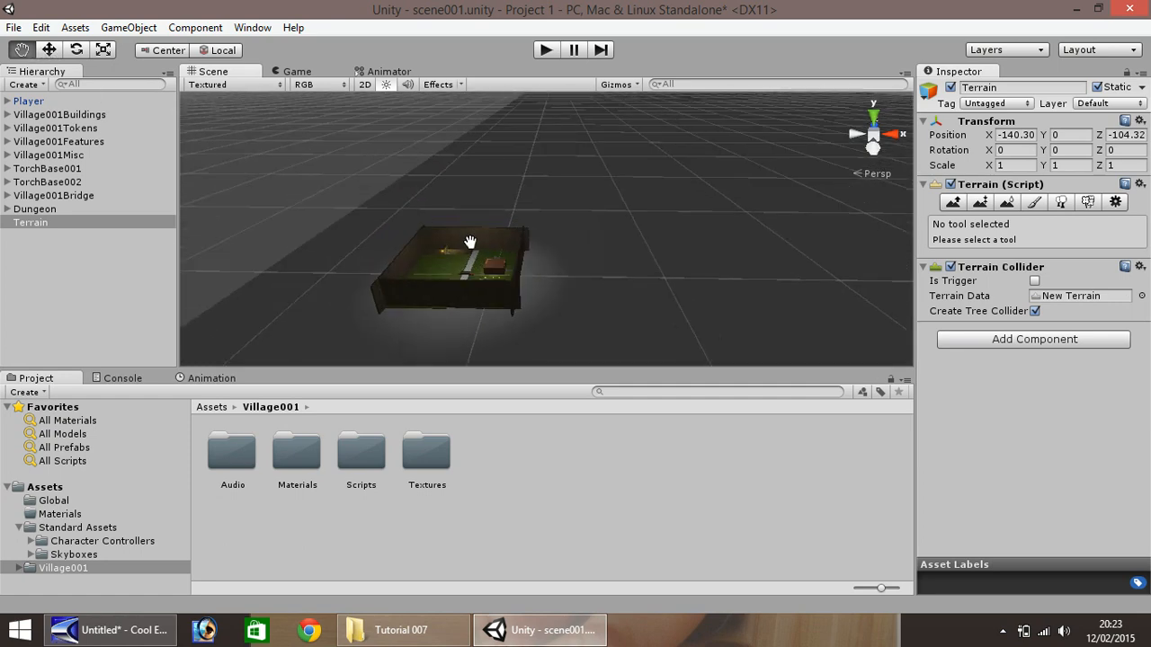
scroll(468, 243, "down", 5)
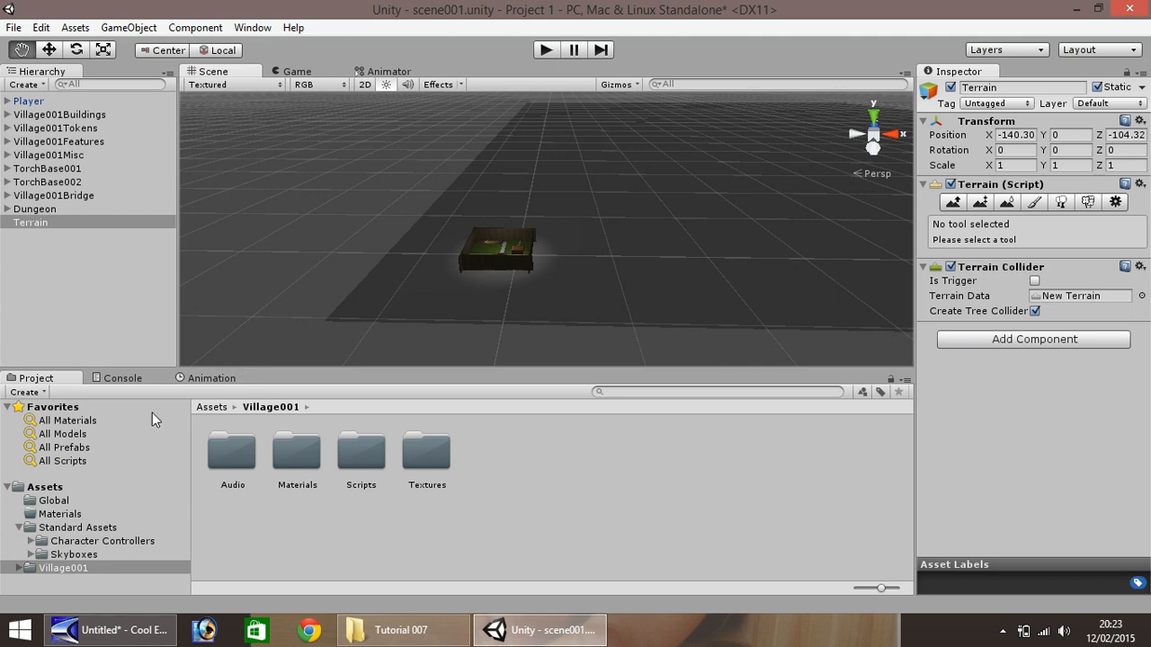
left_click(48, 49)
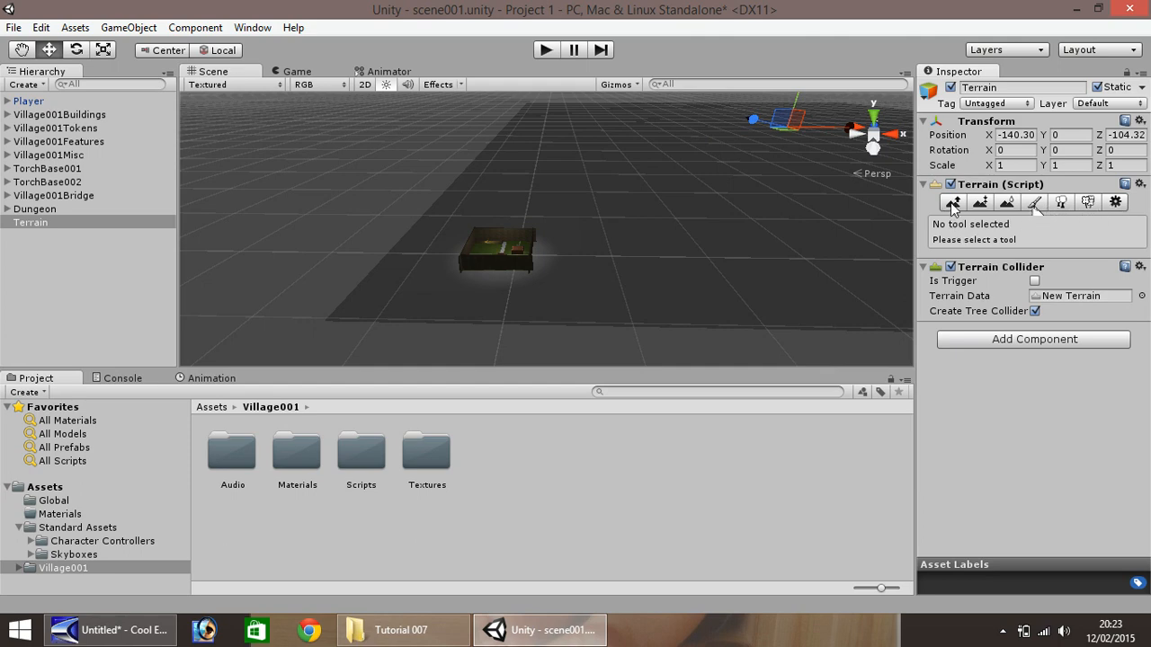
left_click(954, 204)
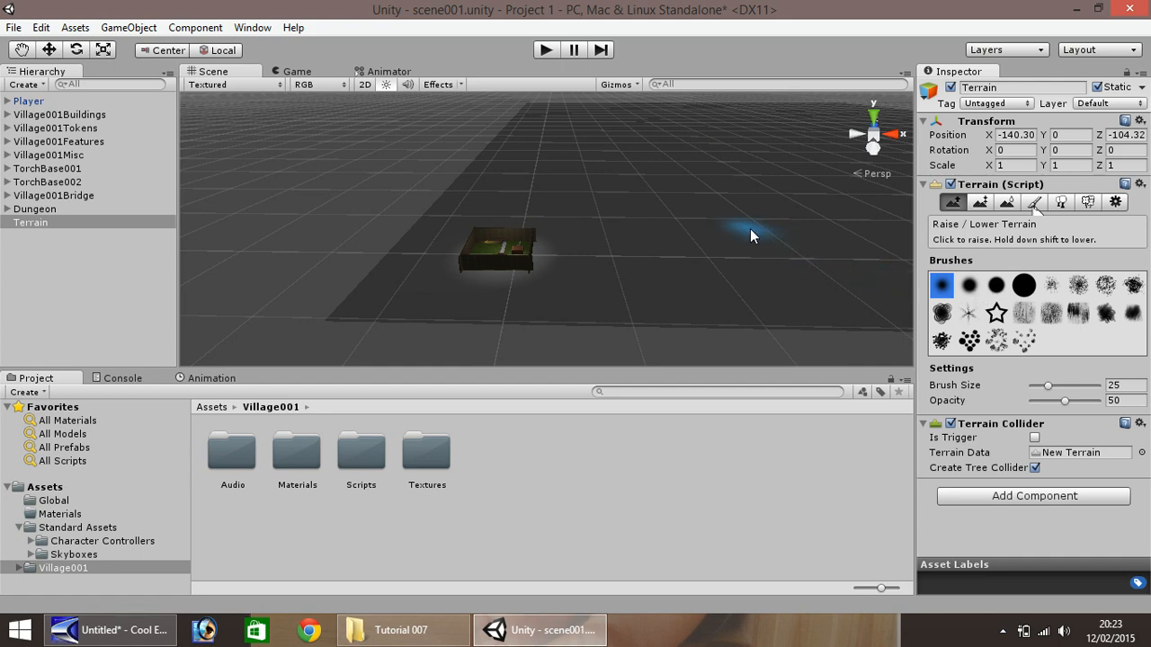
left_click(794, 215)
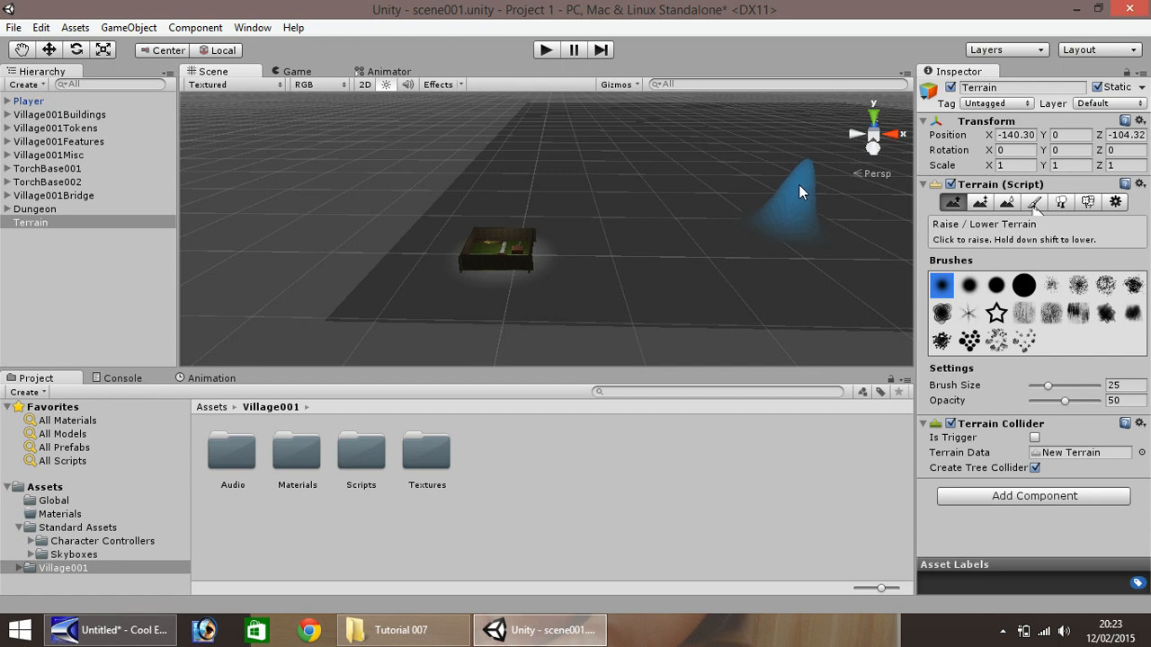
left_click(726, 214)
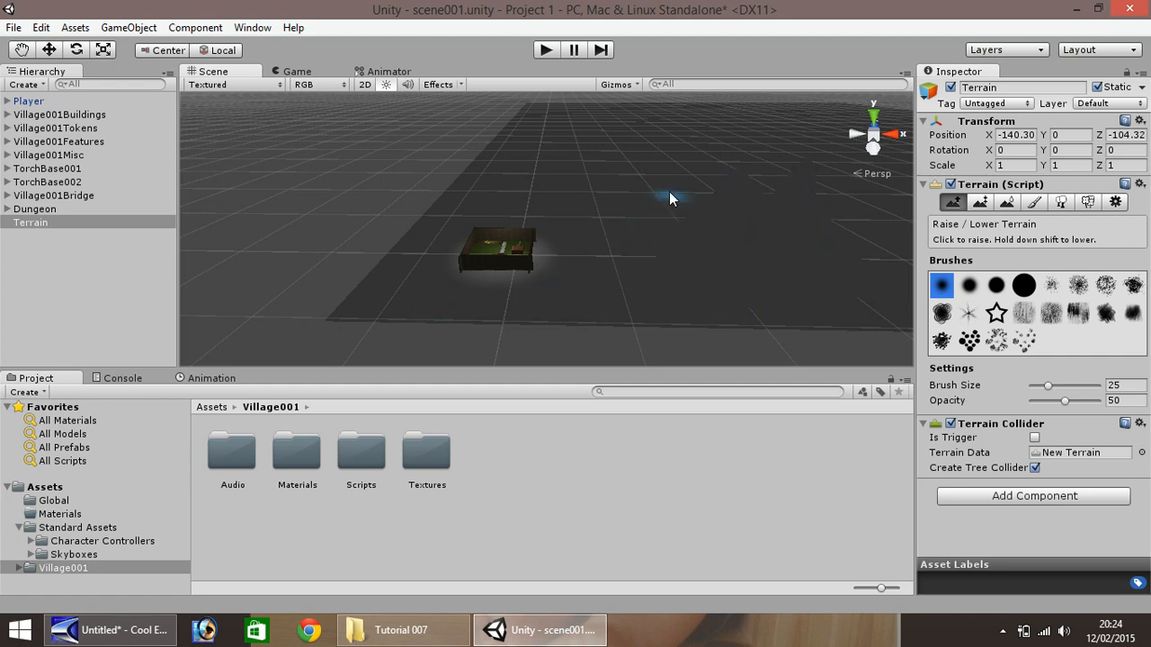
- Start a new terrain texture for Paint Texture and assign grass001 as its texture
left_click(1034, 204)
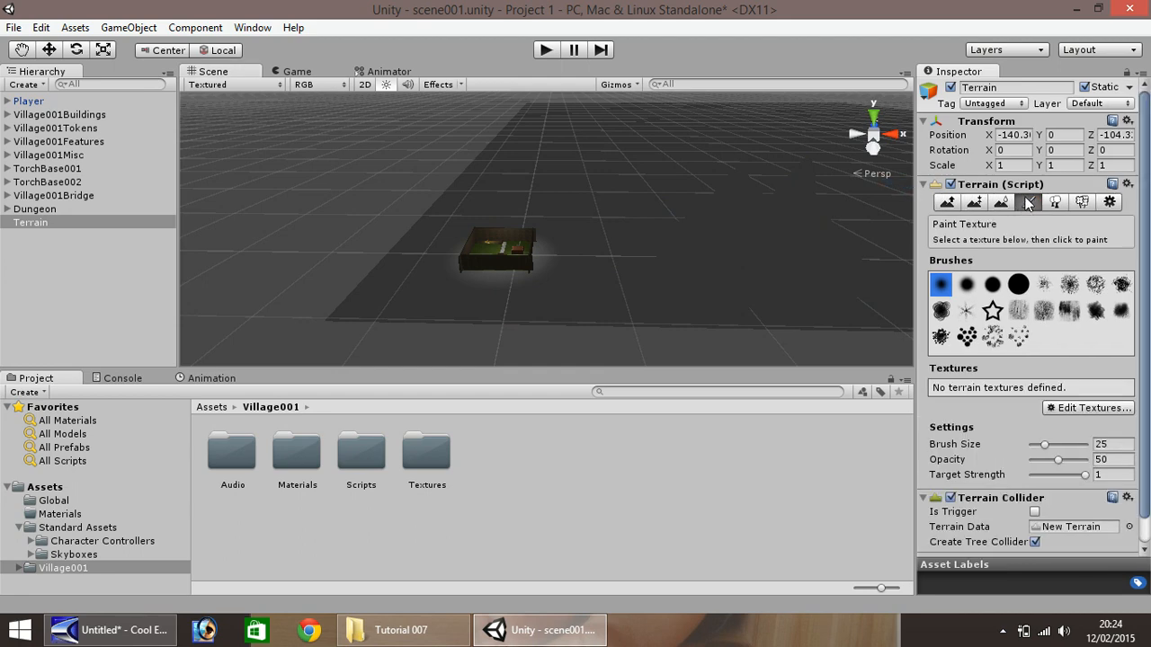
left_click(1087, 409)
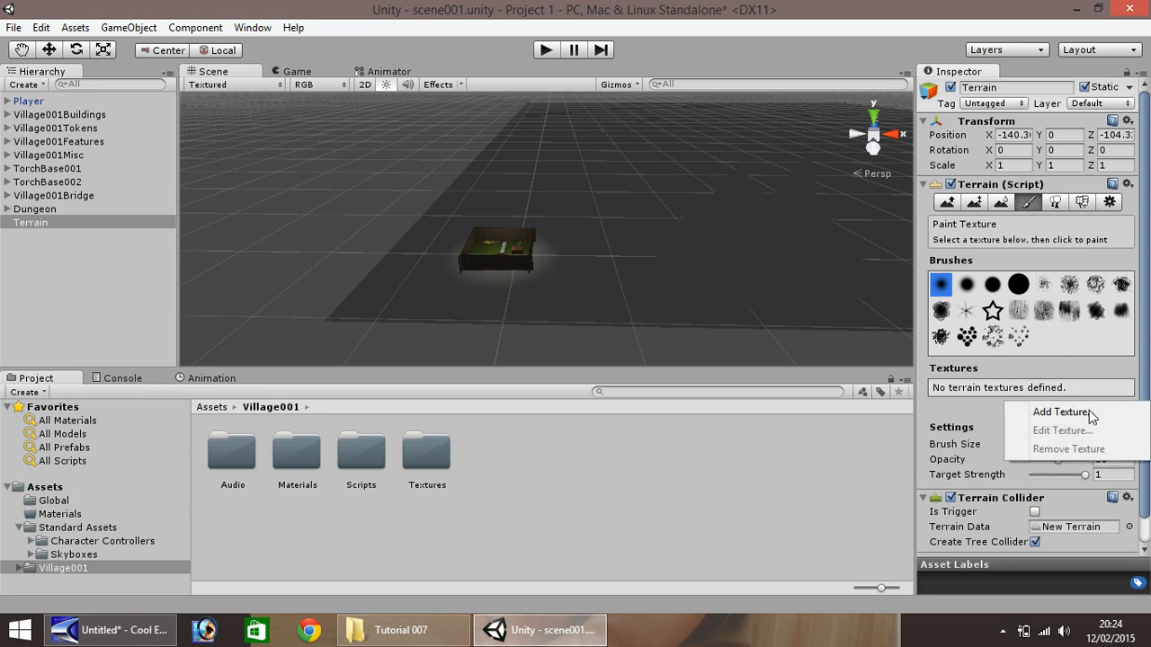
left_click(1055, 414)
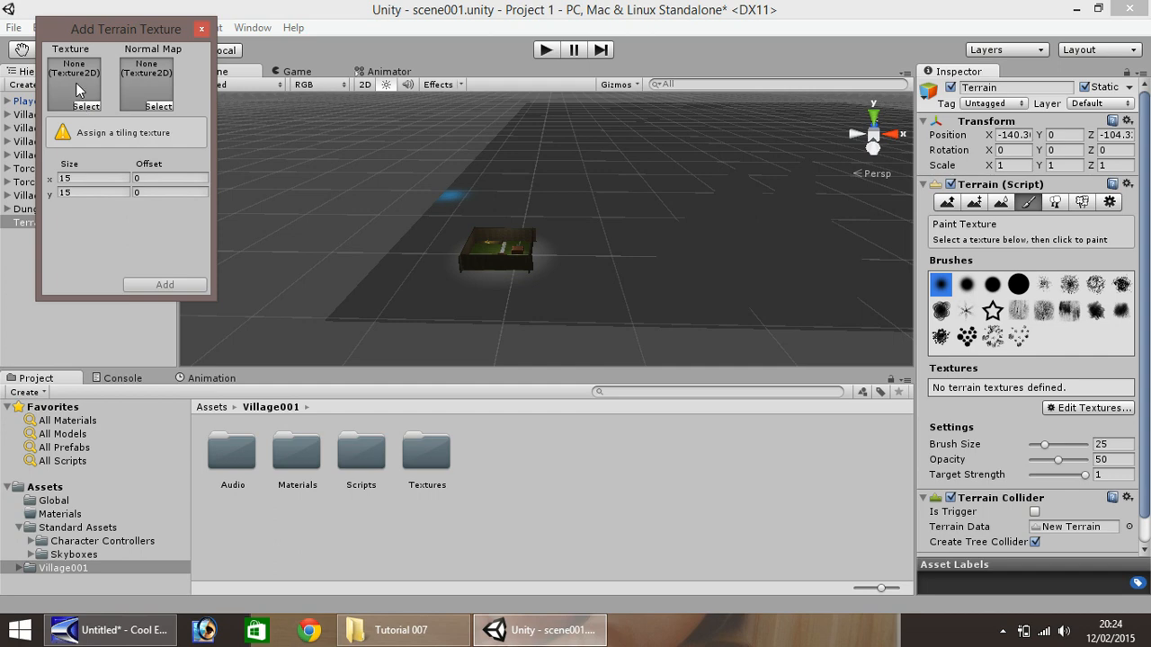
left_click(87, 106)
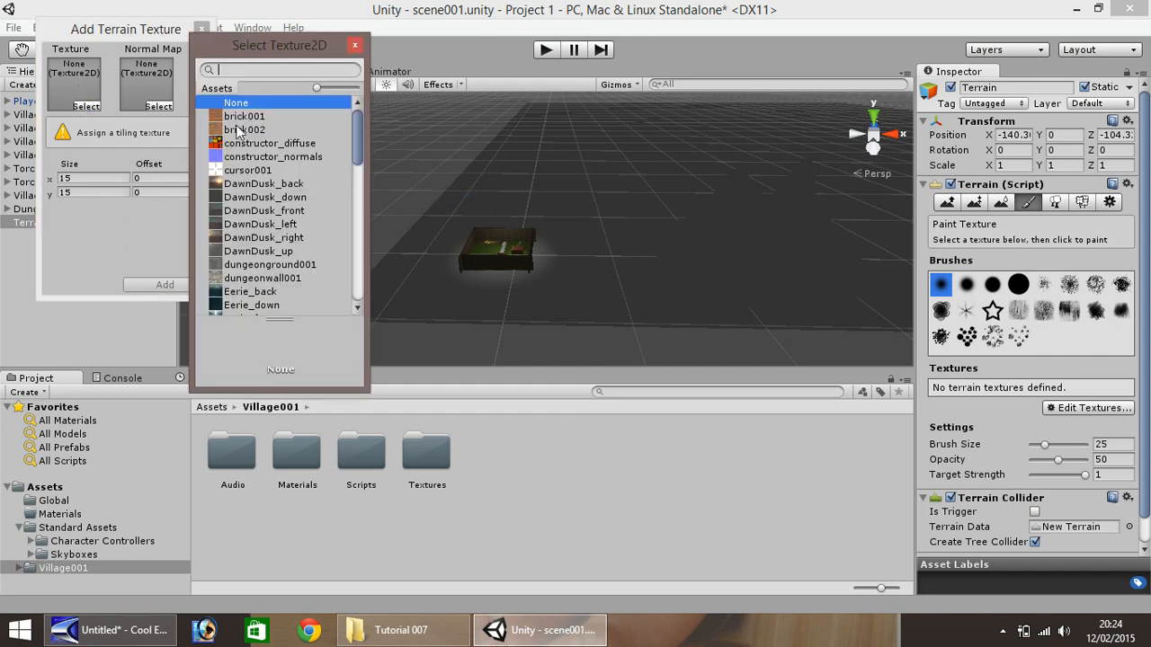
left_click_drag(359, 157, 359, 180)
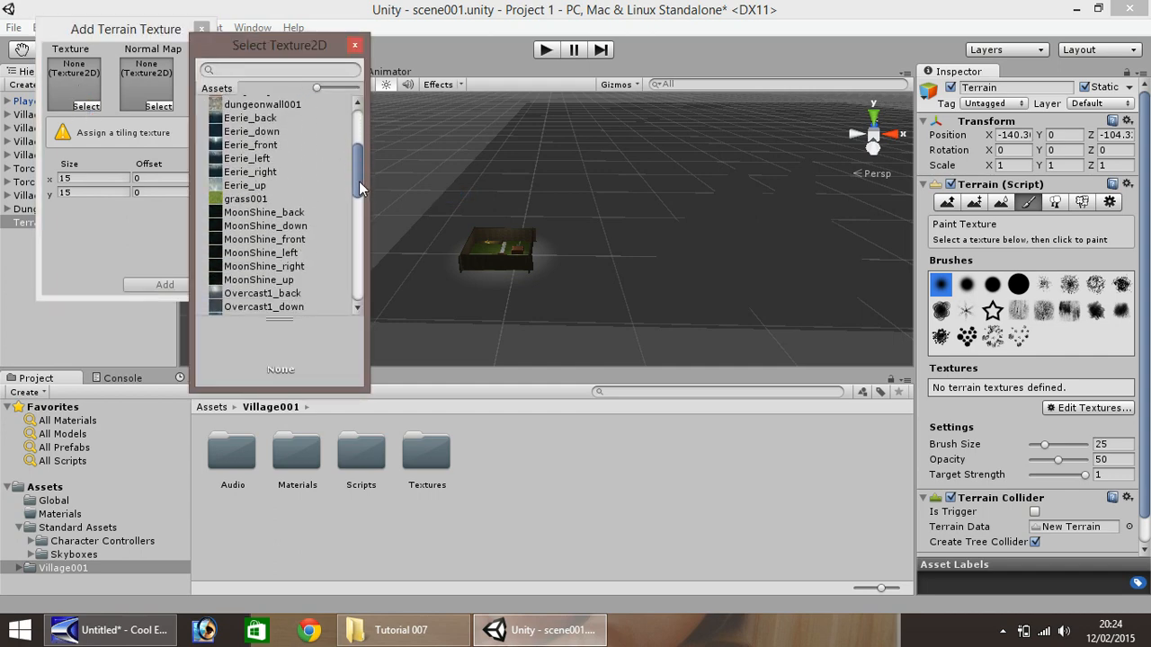
left_click(236, 199)
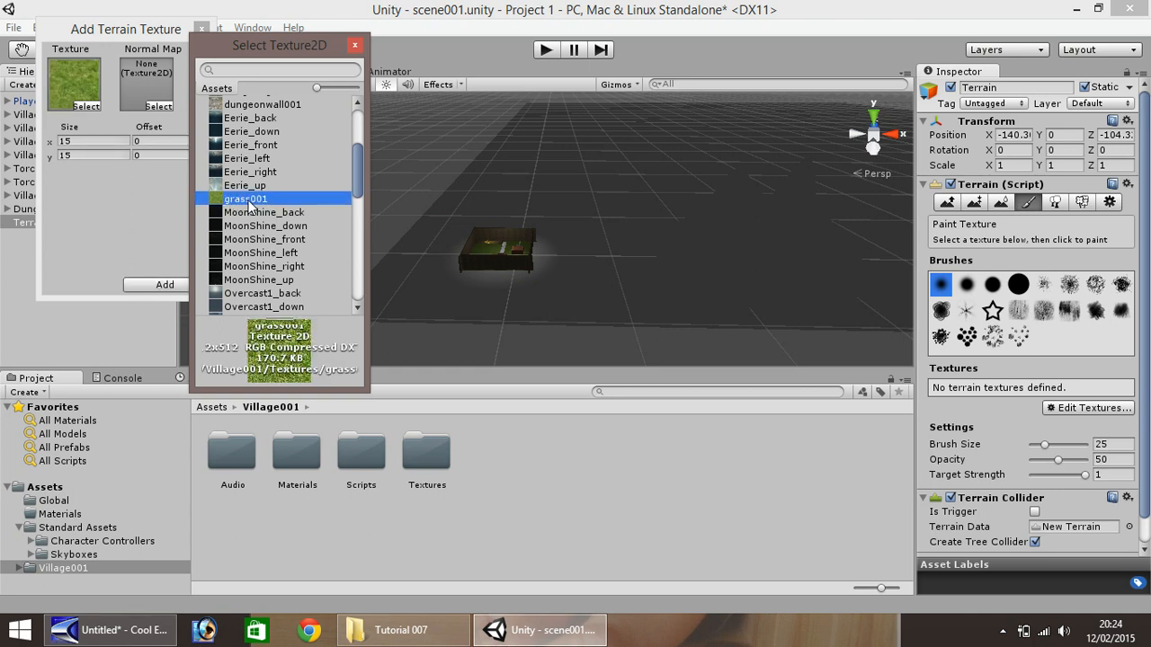
double_click(250, 203)
- Assign grass001 as the normal map as well and add the grass texture to the terrain
left_click(159, 106)
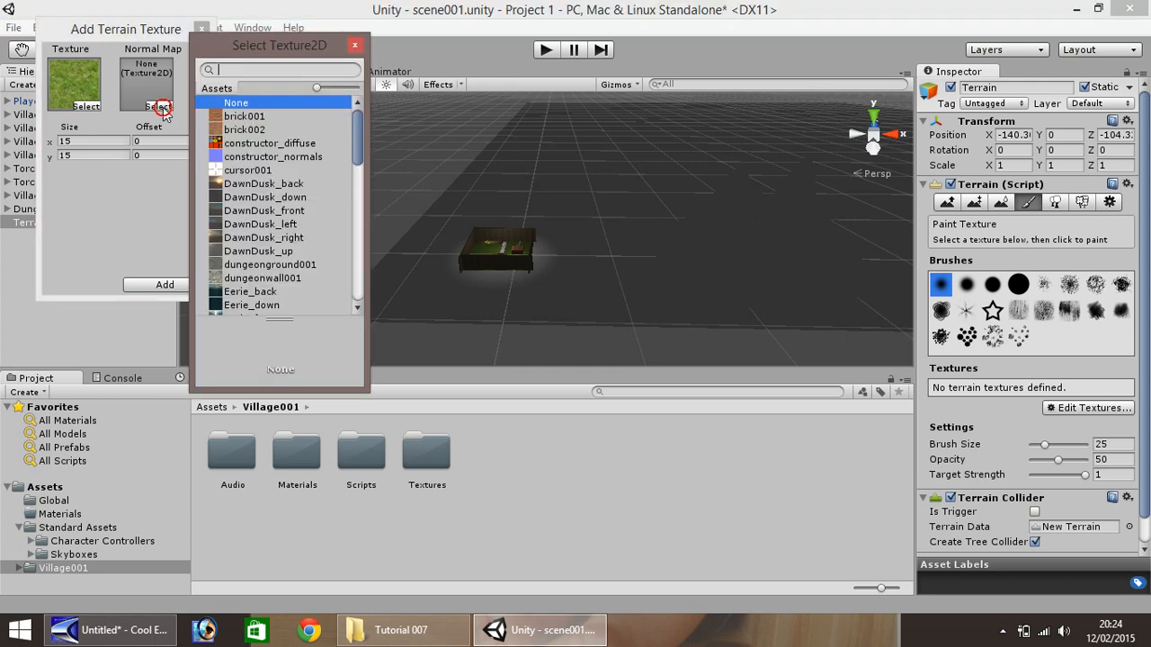
left_click_drag(358, 128, 360, 164)
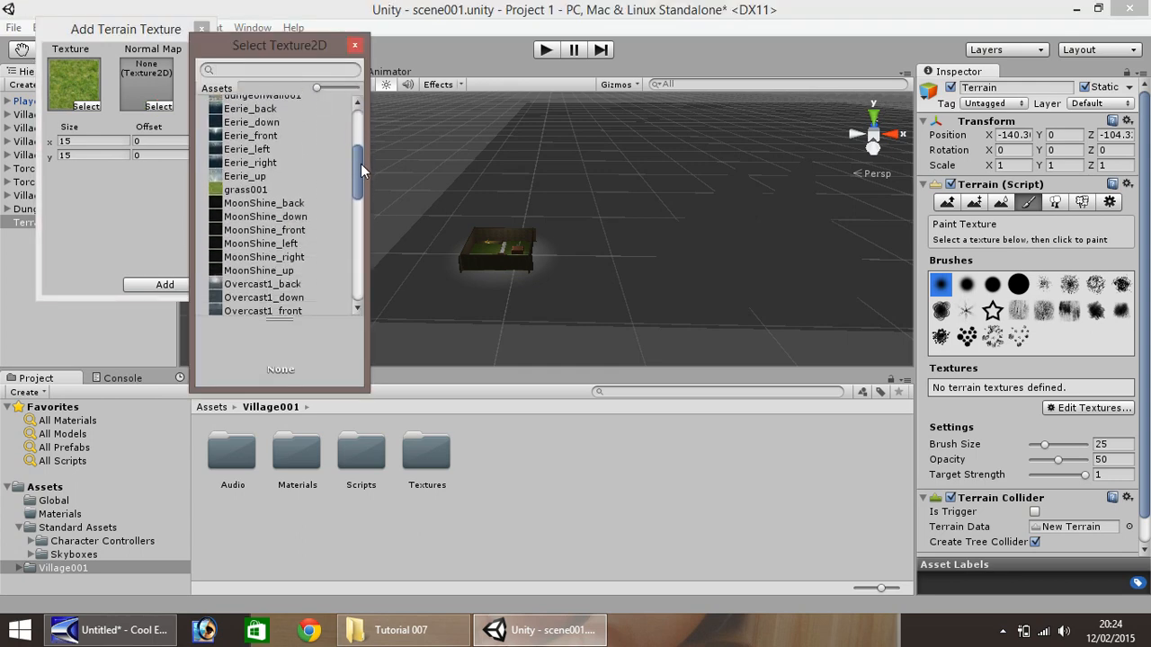
double_click(244, 190)
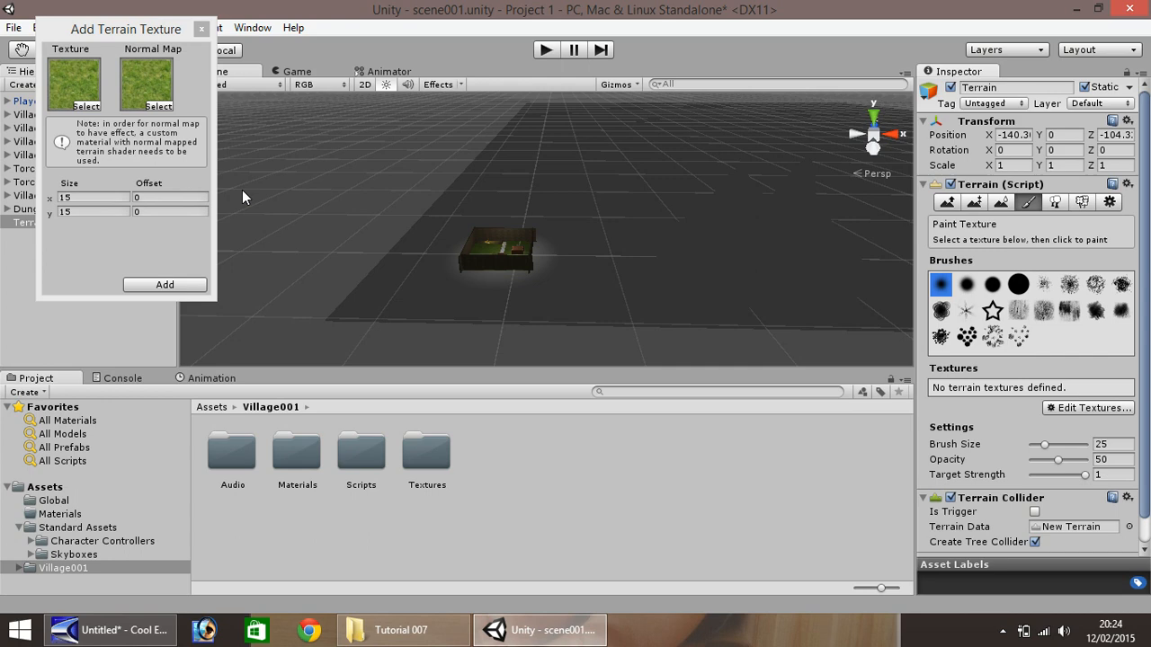
left_click(170, 284)
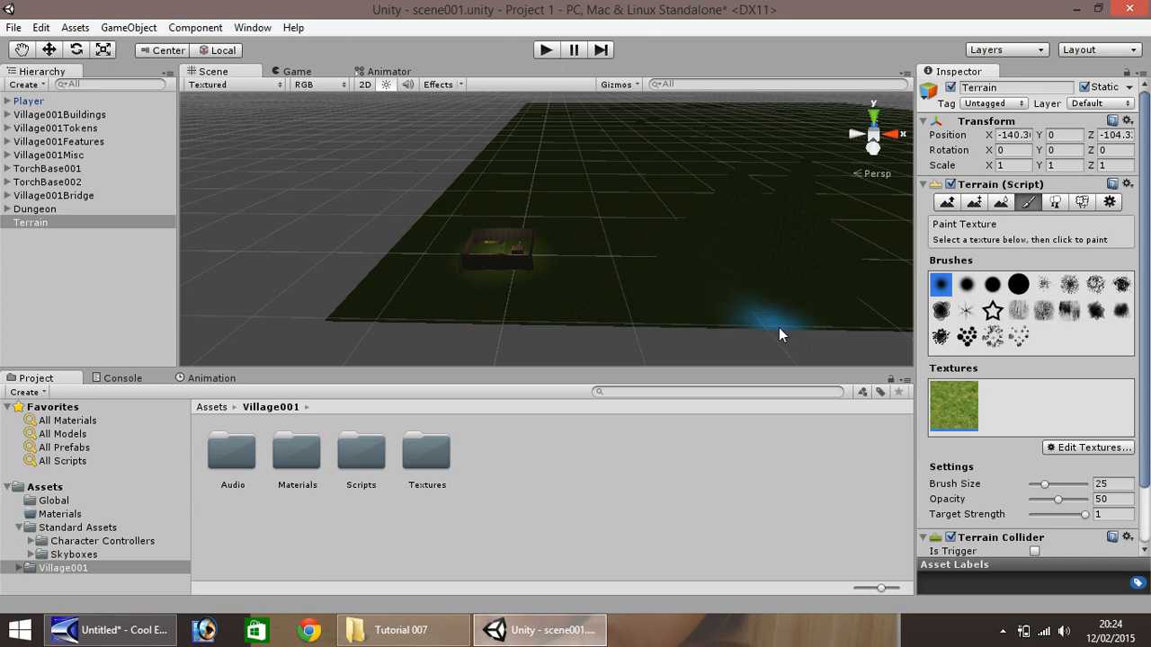
- Raise hills along the terrain's near edge around the village with the Paint Height tool
left_click(975, 202)
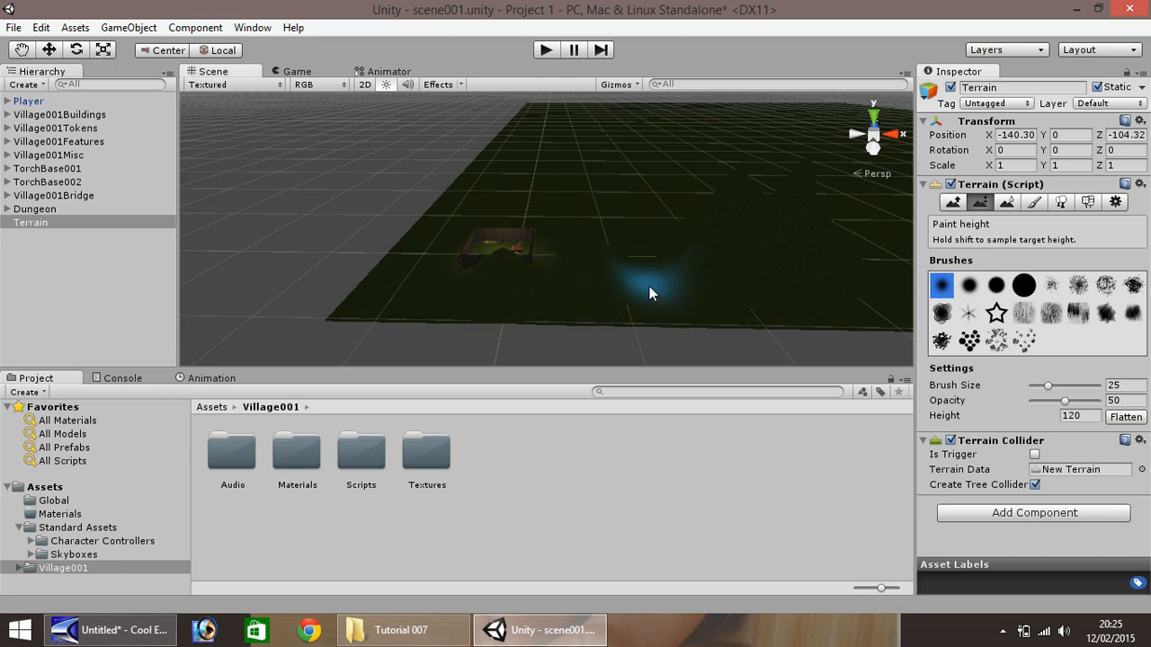
right_click_drag(648, 287, 650, 287)
left_click(650, 284)
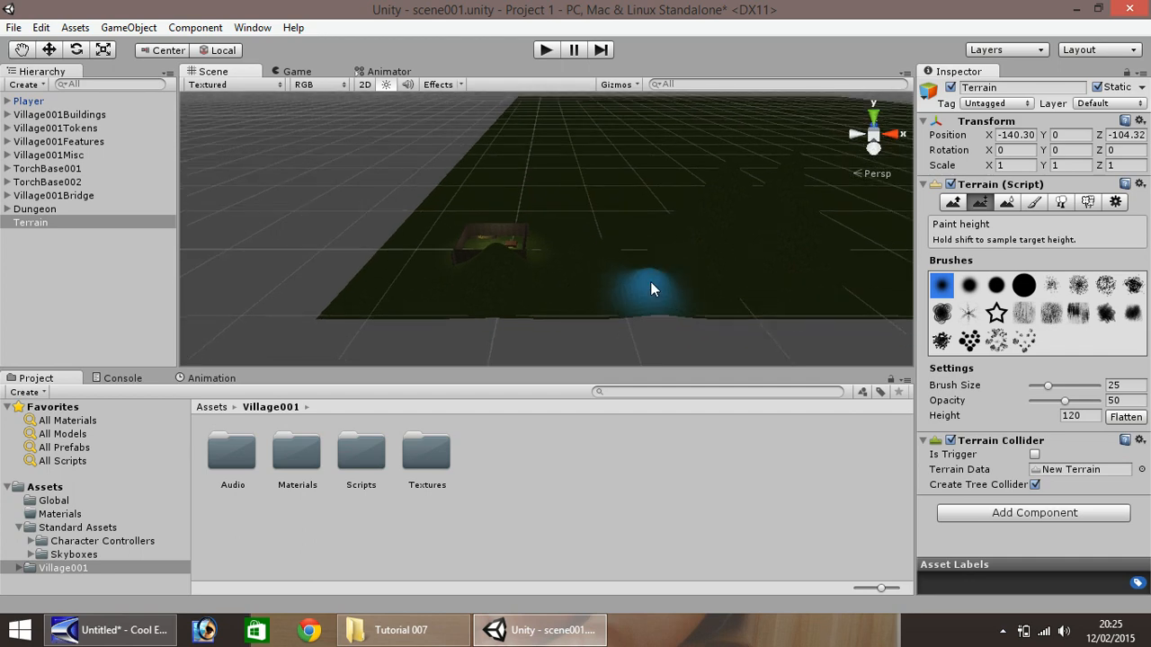
left_click(410, 309)
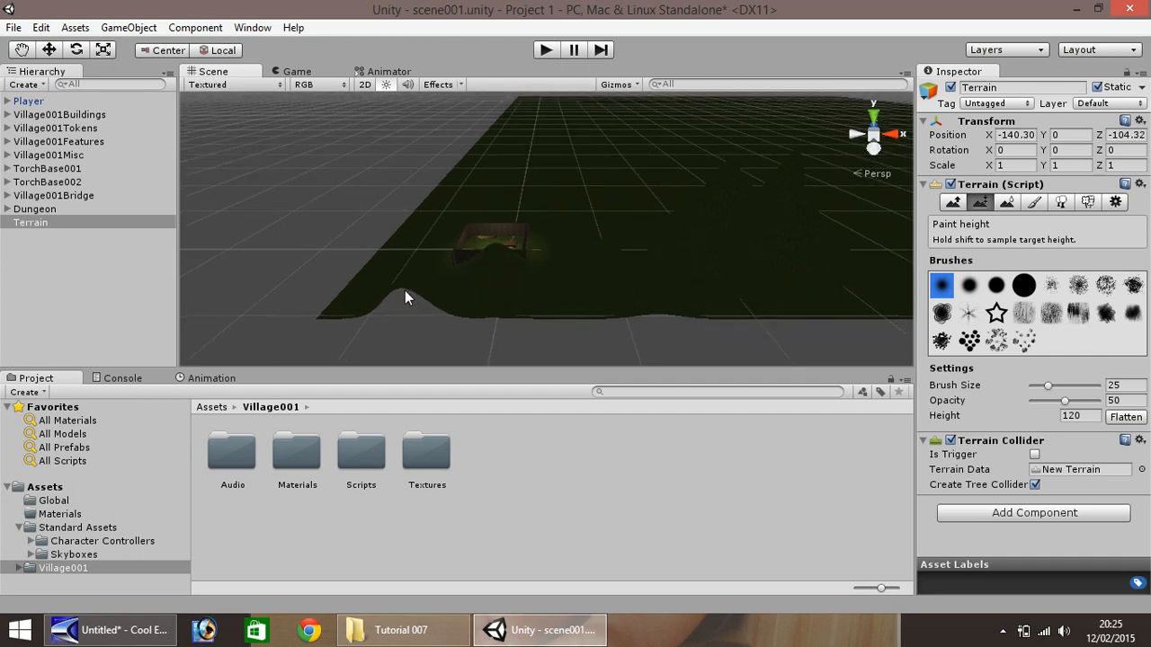
left_click(357, 299)
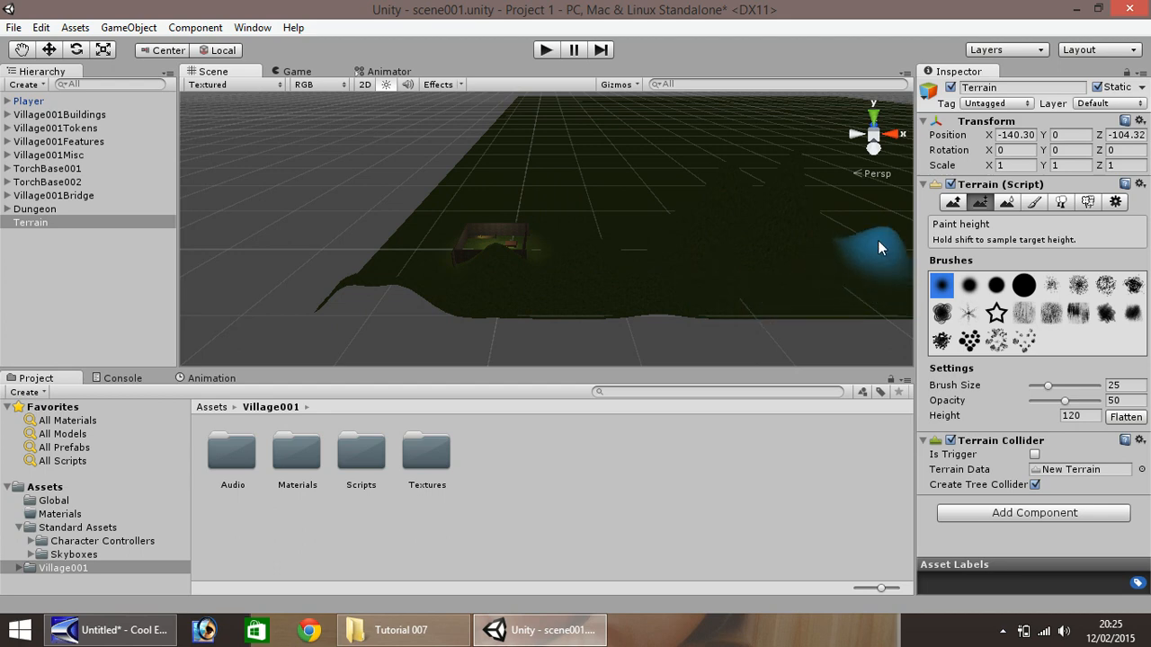
- Examine the painted terrain around the village walls up close and from the other side
scroll(505, 277, "up", 5)
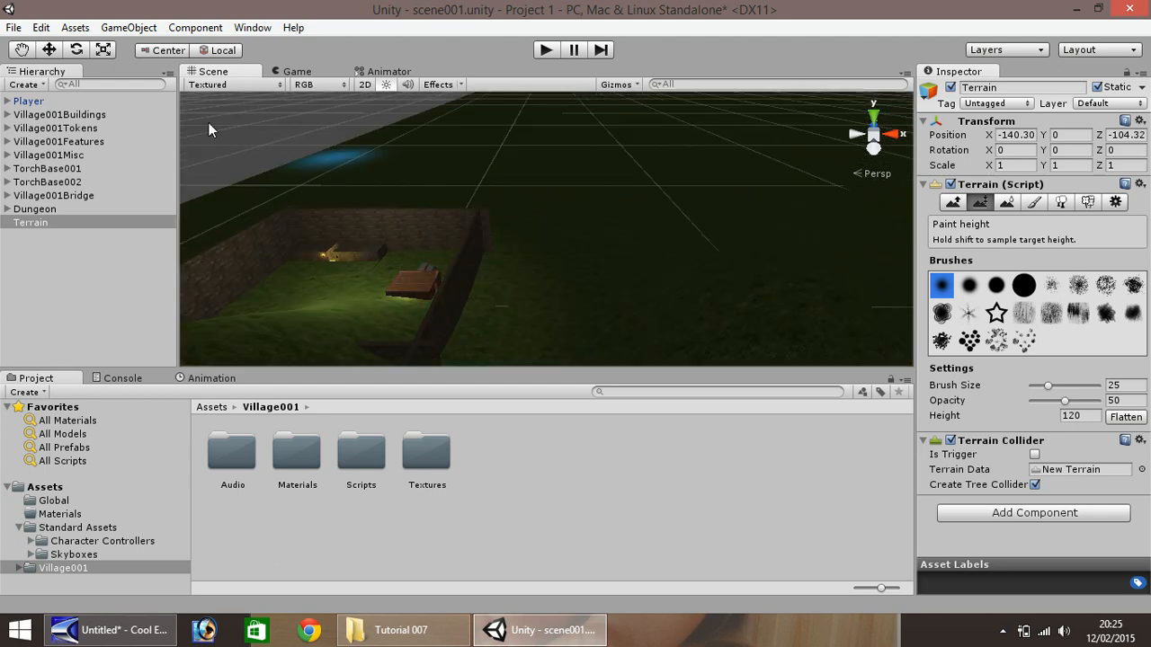
left_click(21, 52)
left_click_drag(324, 168, 353, 174)
right_click_drag(317, 234, 474, 242)
left_click_drag(480, 240, 512, 235)
right_click_drag(462, 226, 690, 224)
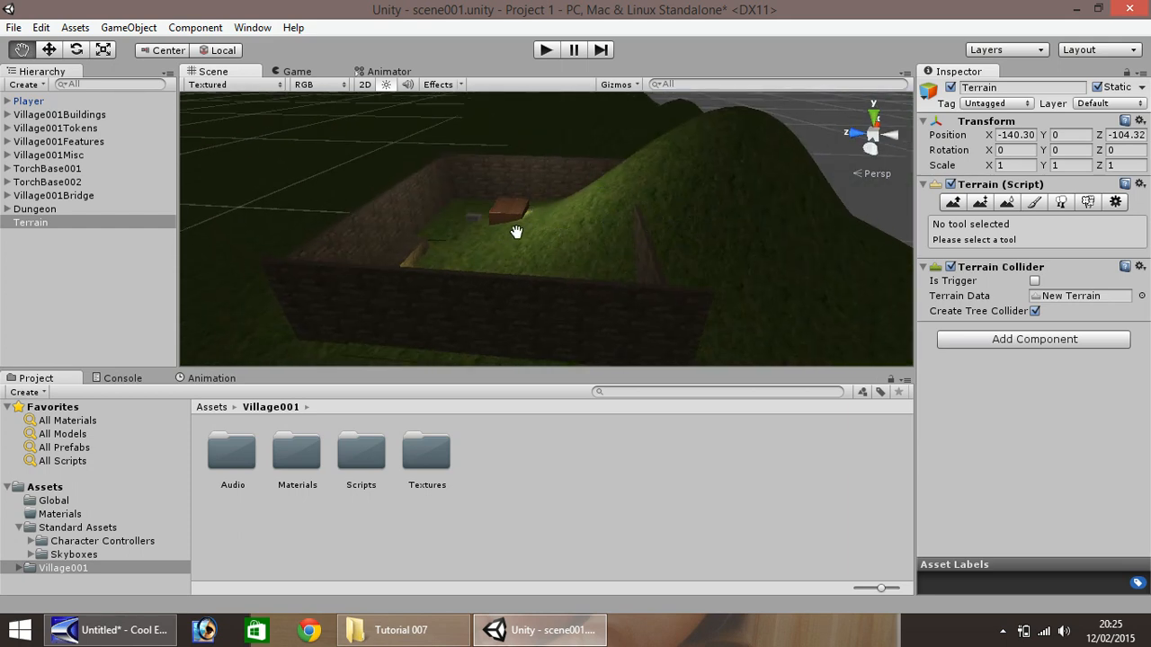
- Run the game and walk across the village grass past the bridge and the brick buildings
left_click(547, 49)
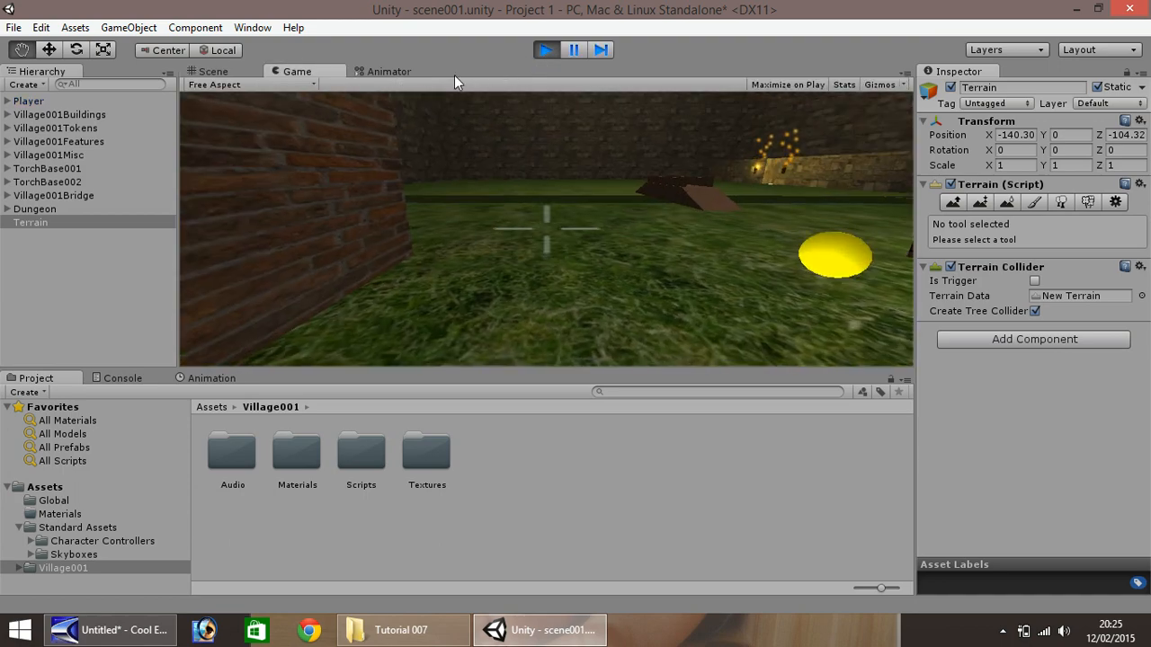
key("w")
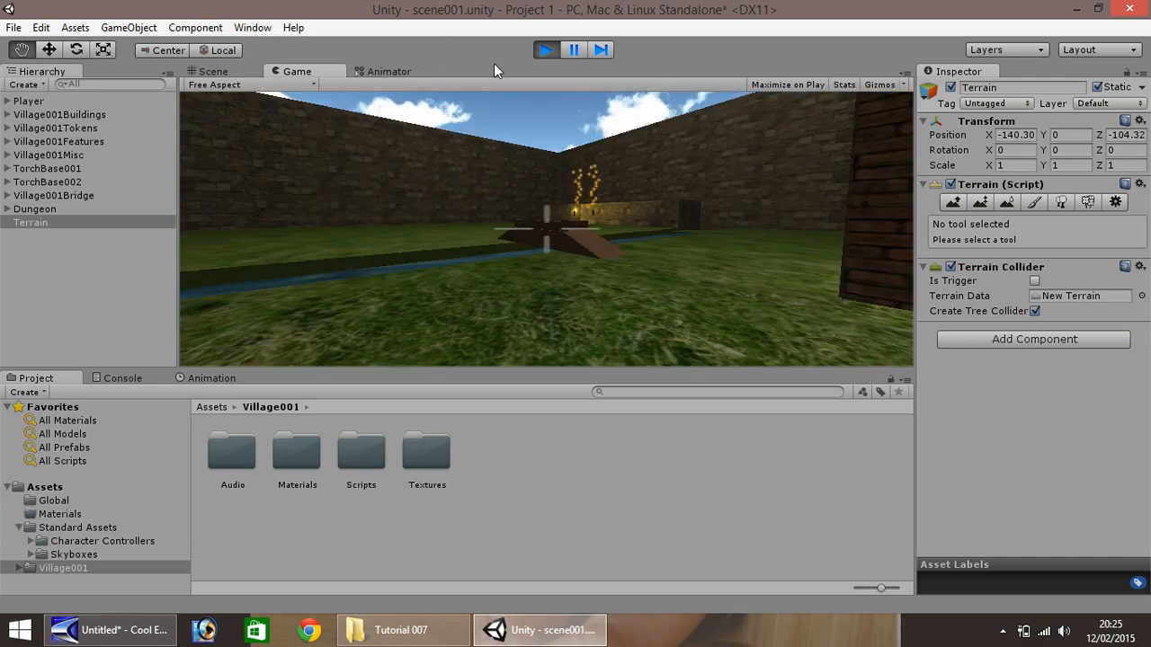
key("s")
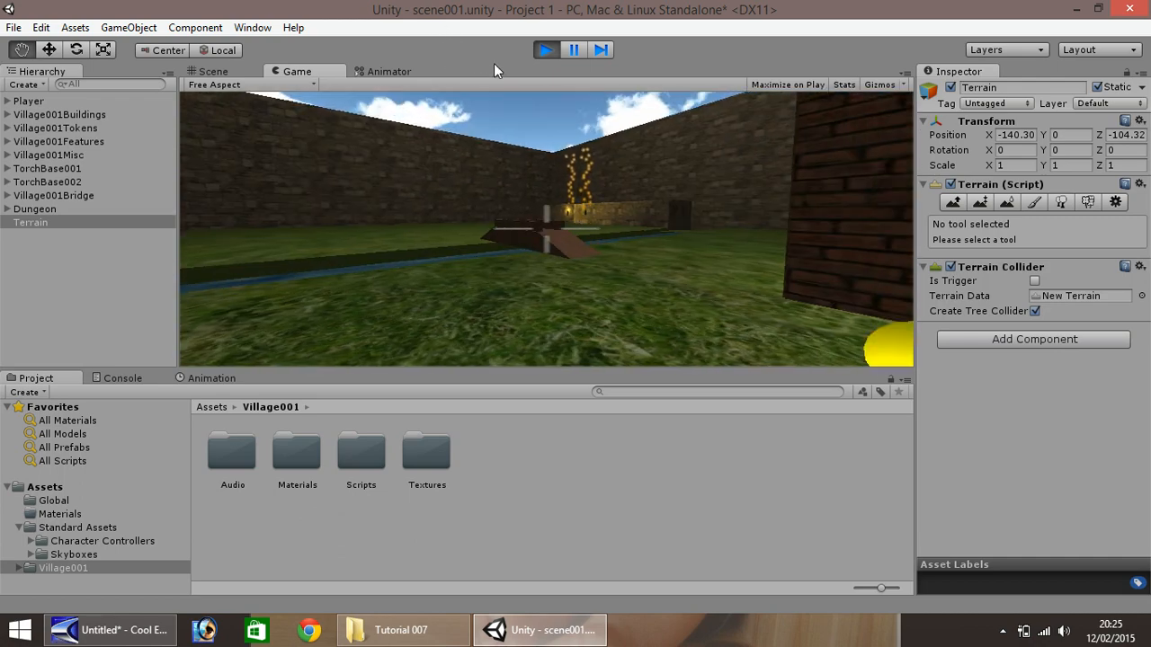
key("w")
key("w")
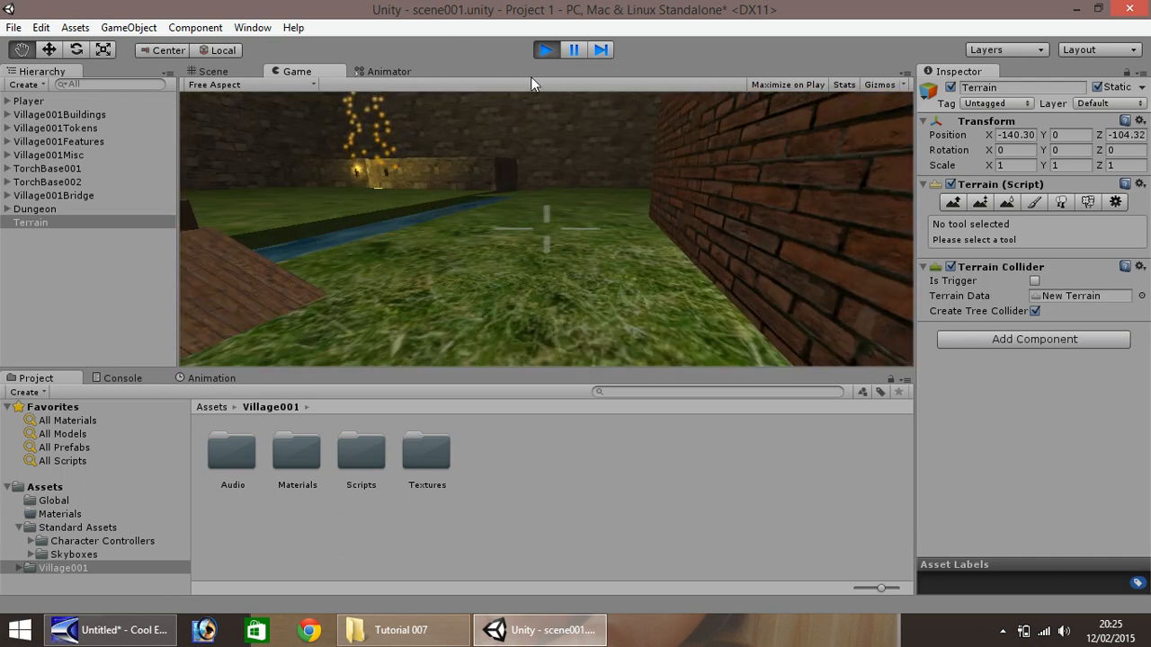
key("w")
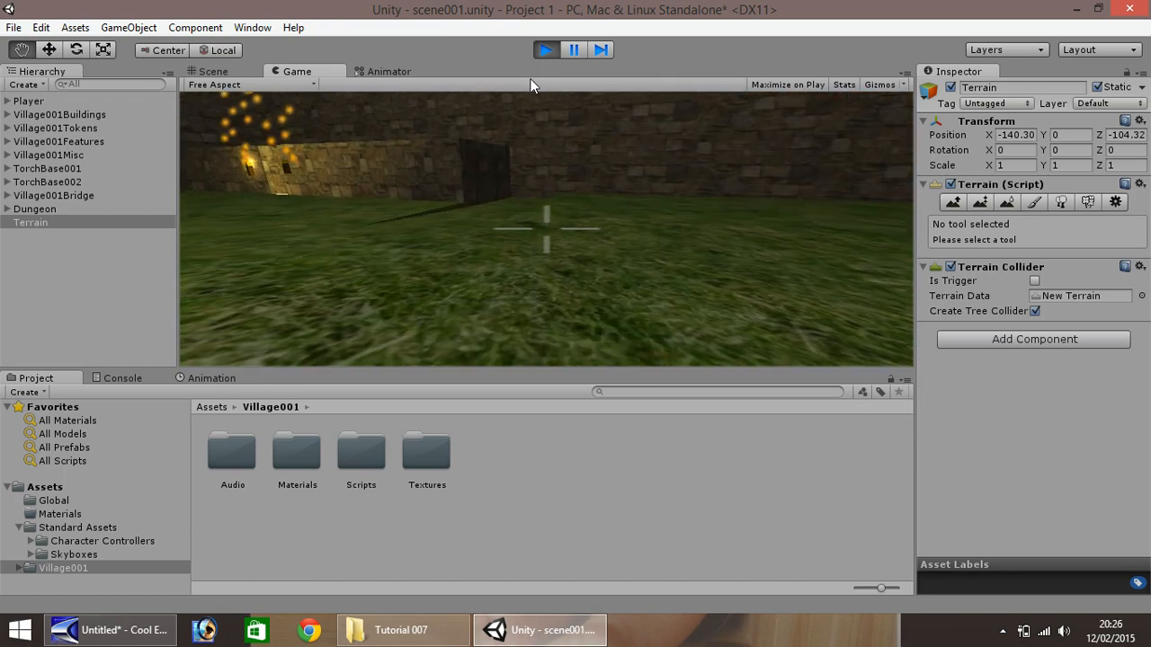
- Climb the hill that reaches inside the village walls in the running game, then stop playing
key("w")
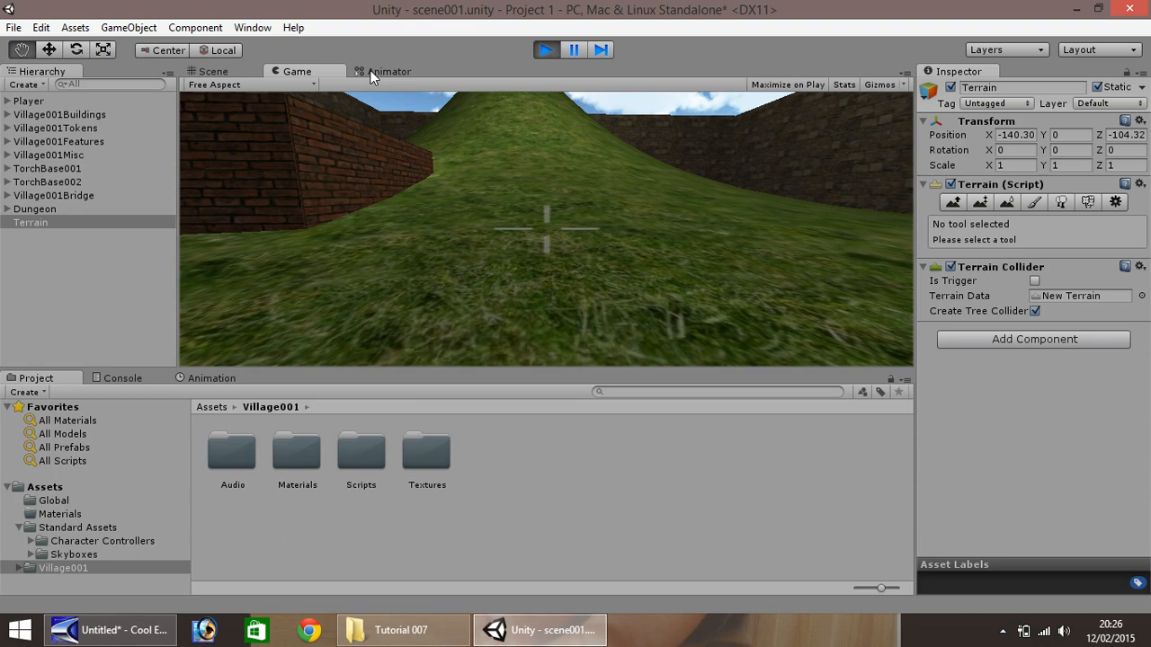
key("w")
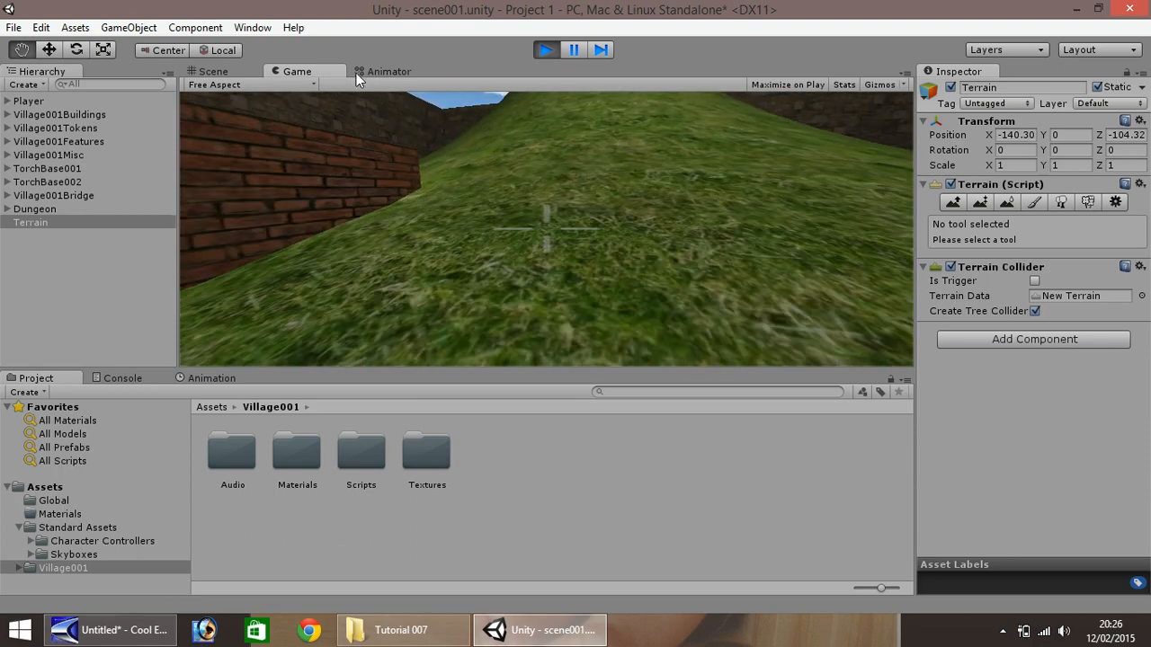
key("w")
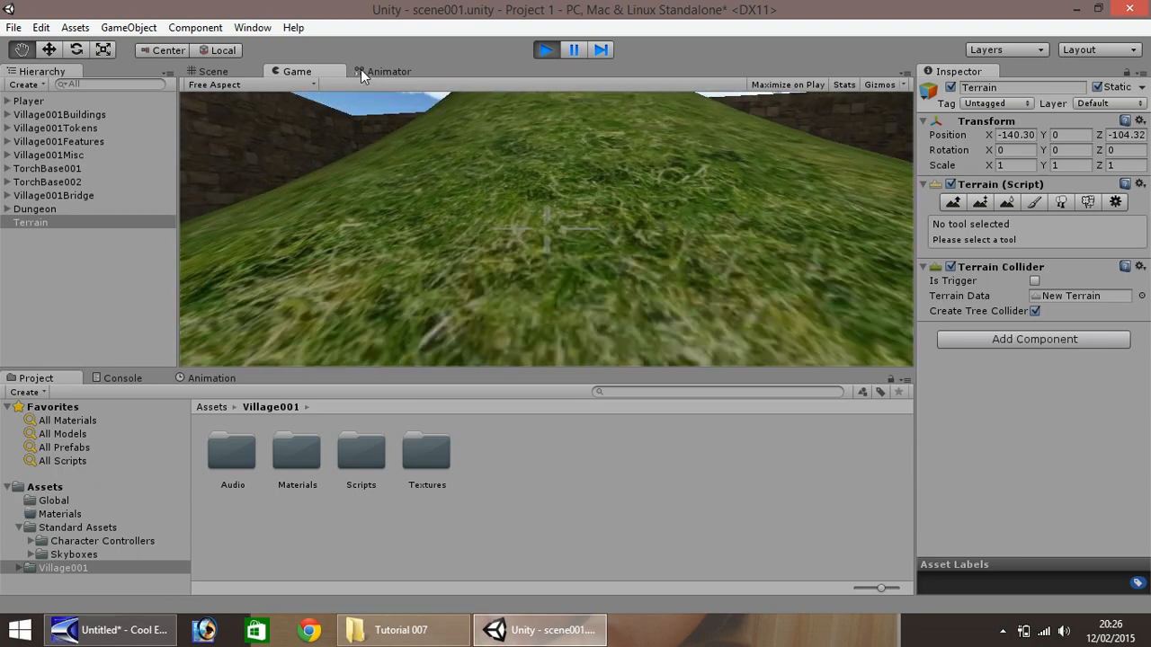
key("w")
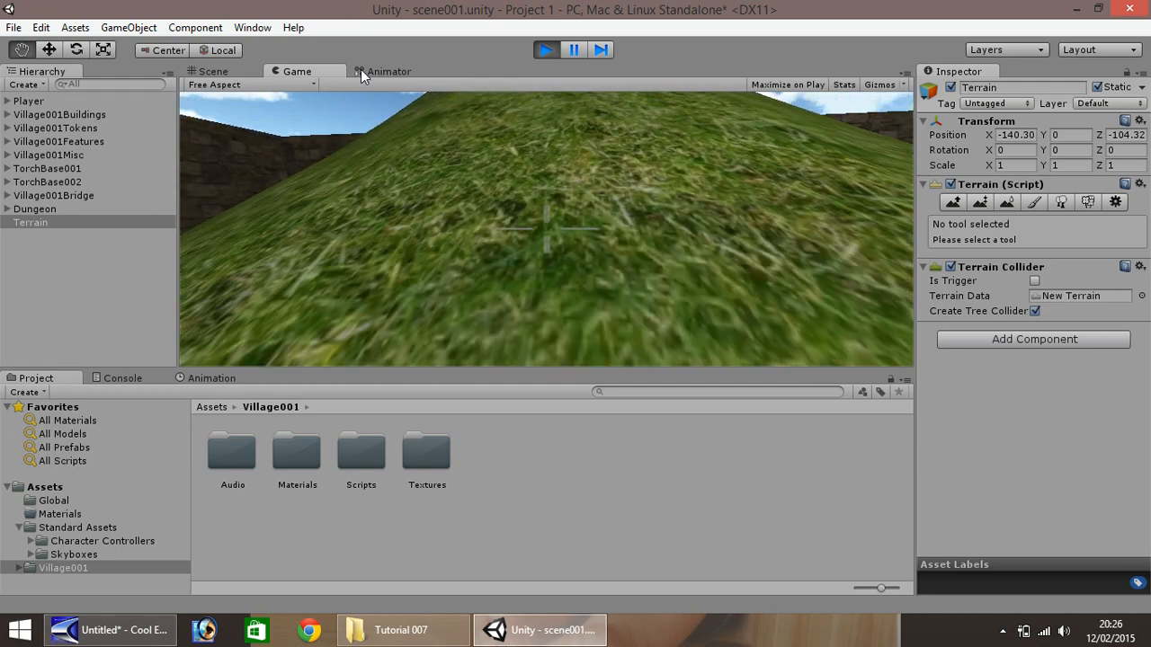
key("w")
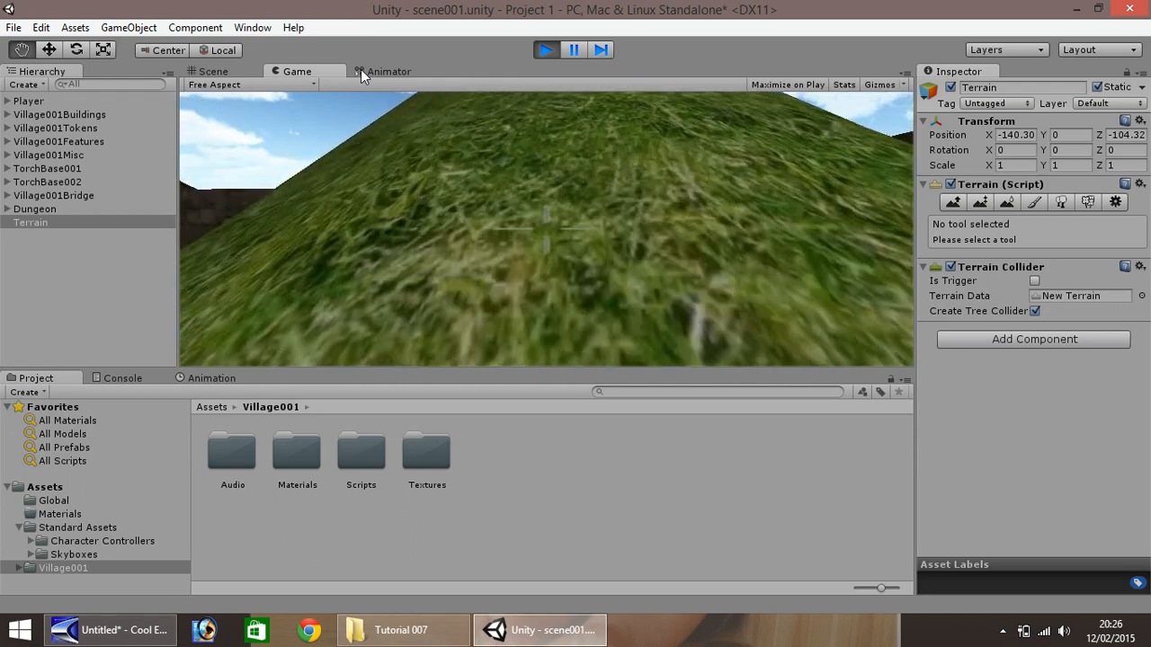
key("w")
left_click(547, 51)
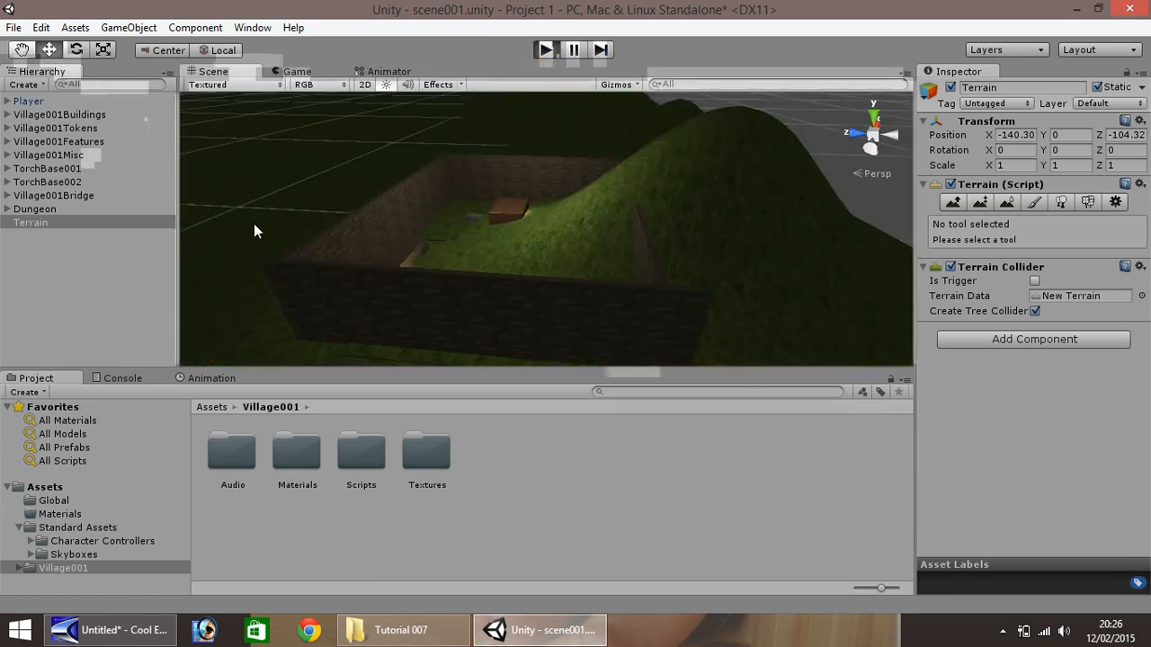
- Move the terrain along the Z axis to about -200.6 so its hills clear the village
scroll(267, 193, "down", 7)
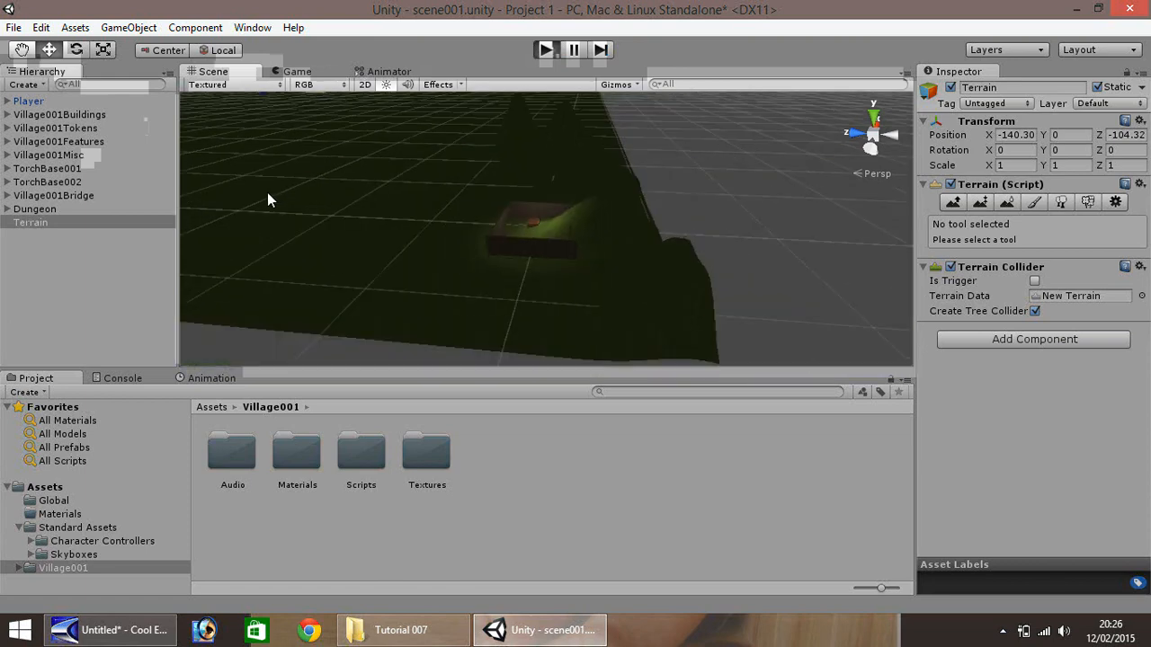
scroll(344, 134, "down", 3)
left_click_drag(305, 116, 325, 133)
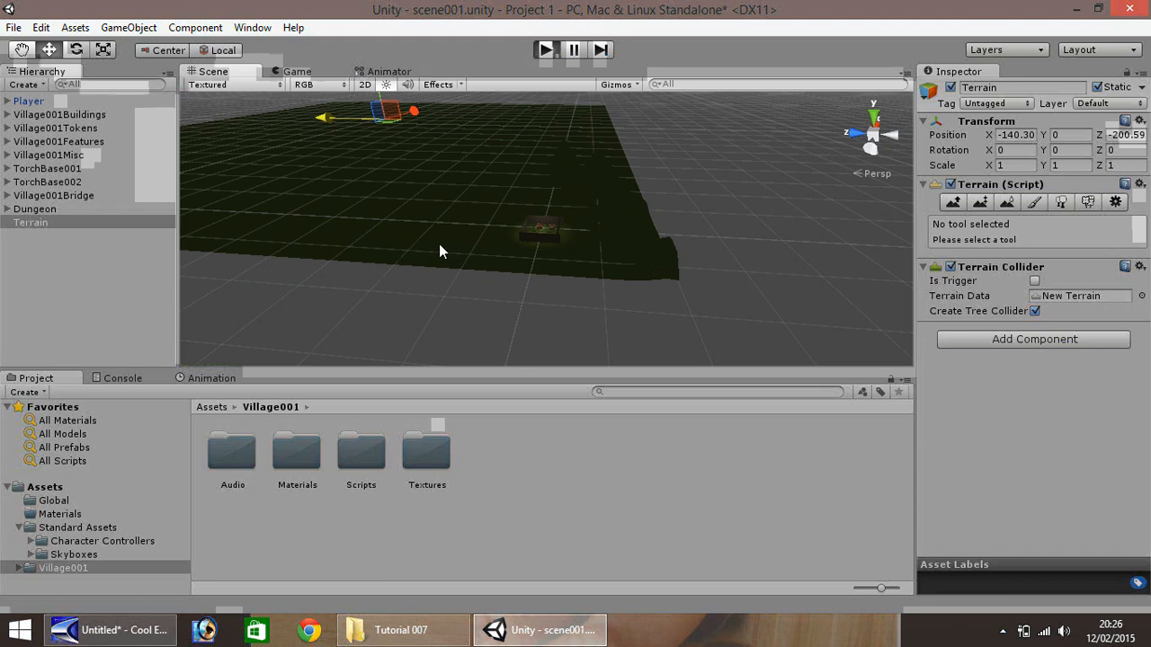
scroll(554, 267, "up", 5)
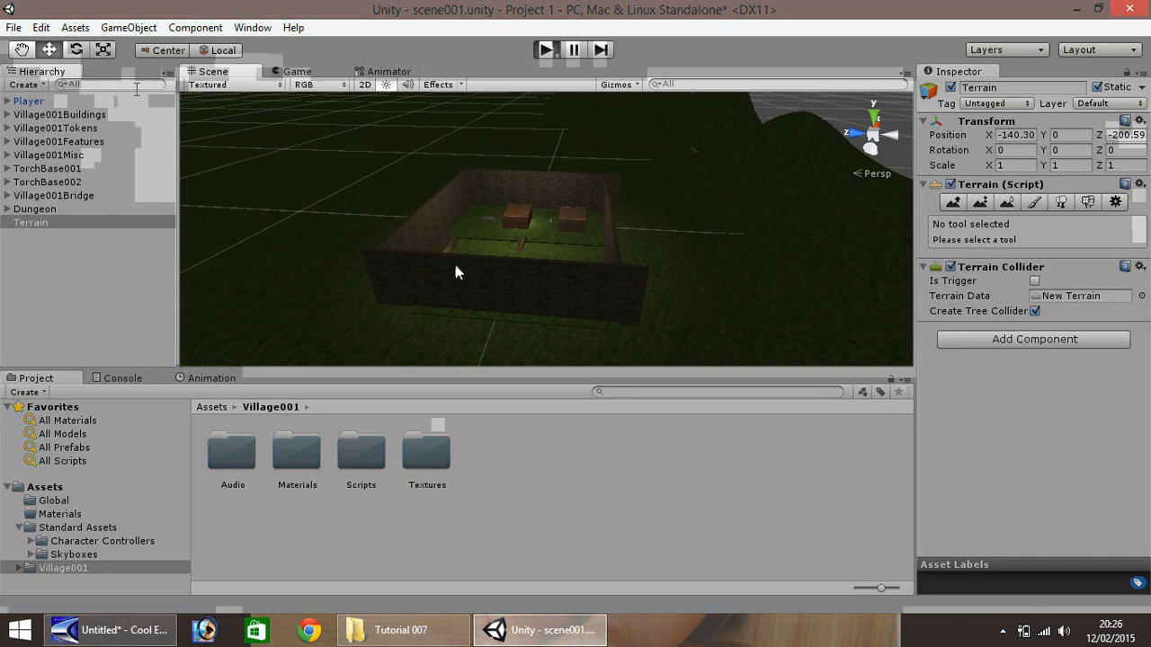
- Lower the terrain to a Y position of about -13.05, beneath the village ground, and check the fit around the walls
left_click(231, 129)
scroll(264, 180, "down", 5)
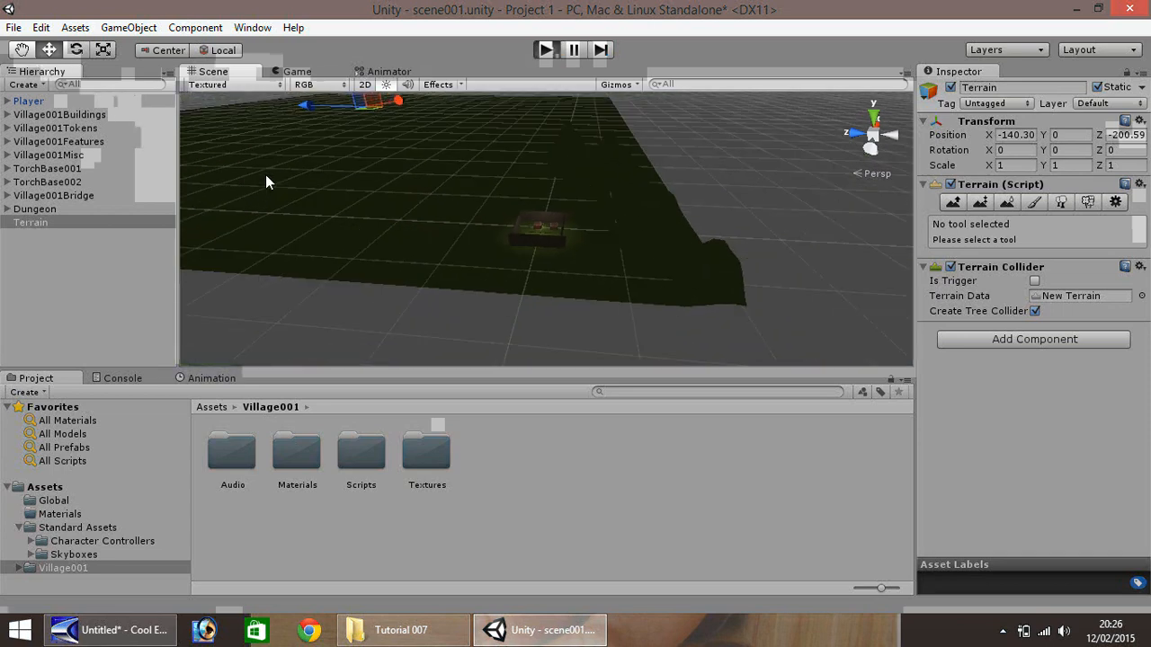
scroll(342, 127, "down", 3)
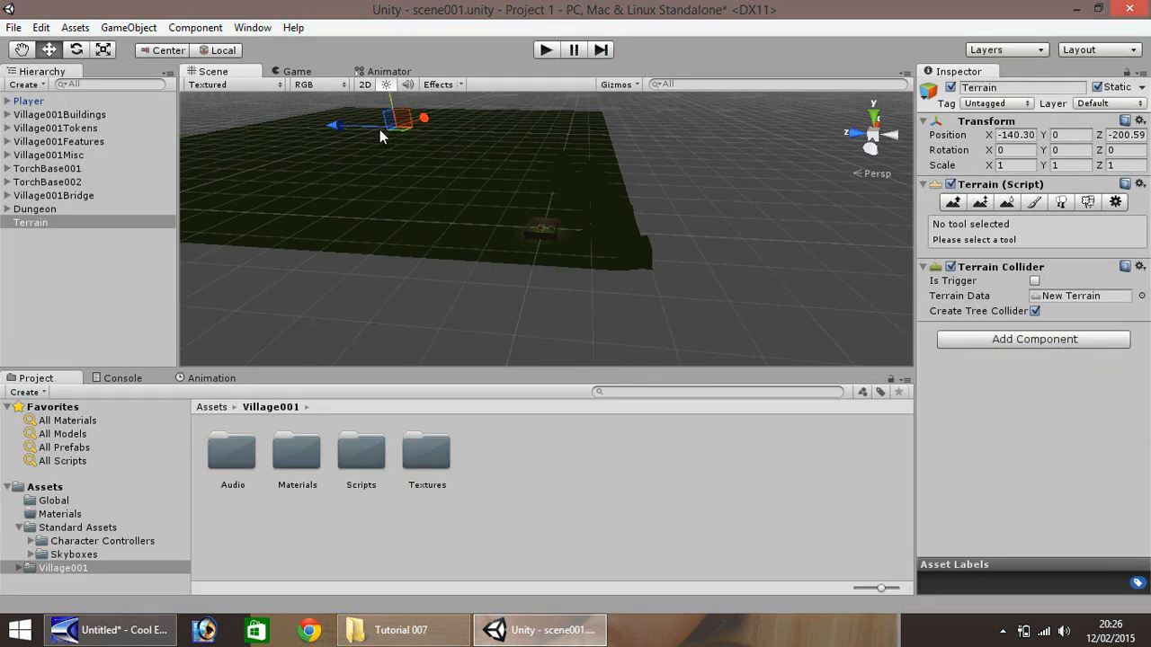
scroll(387, 123, "down", 3)
scroll(394, 117, "down", 2)
left_click_drag(405, 104, 406, 112)
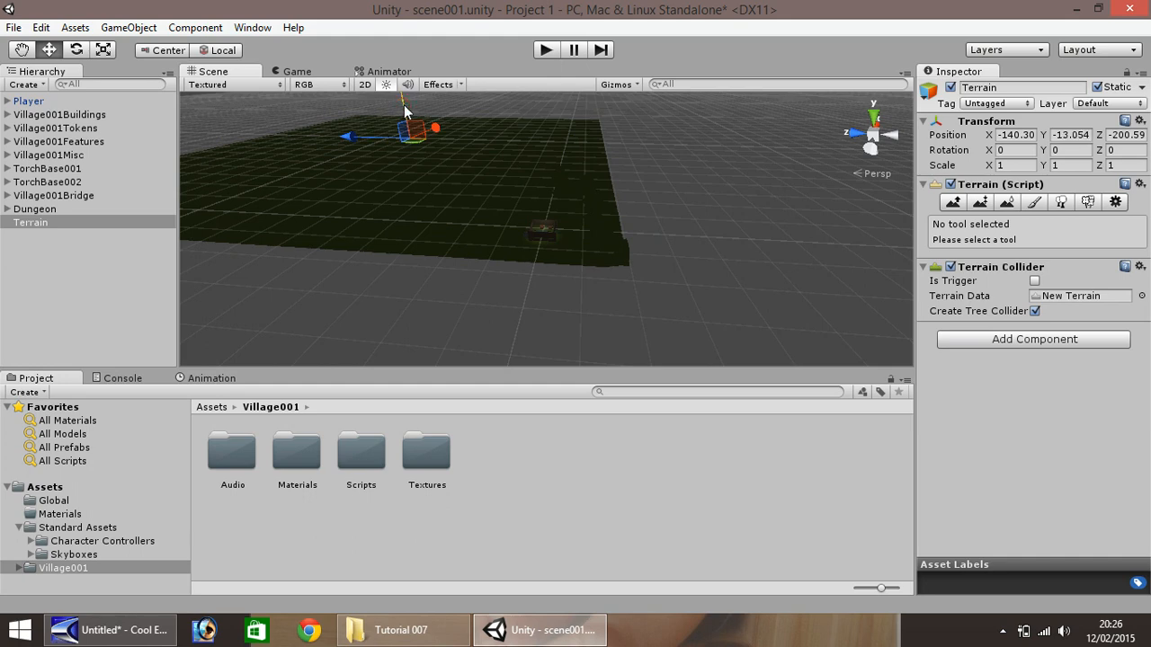
scroll(527, 229, "up", 5)
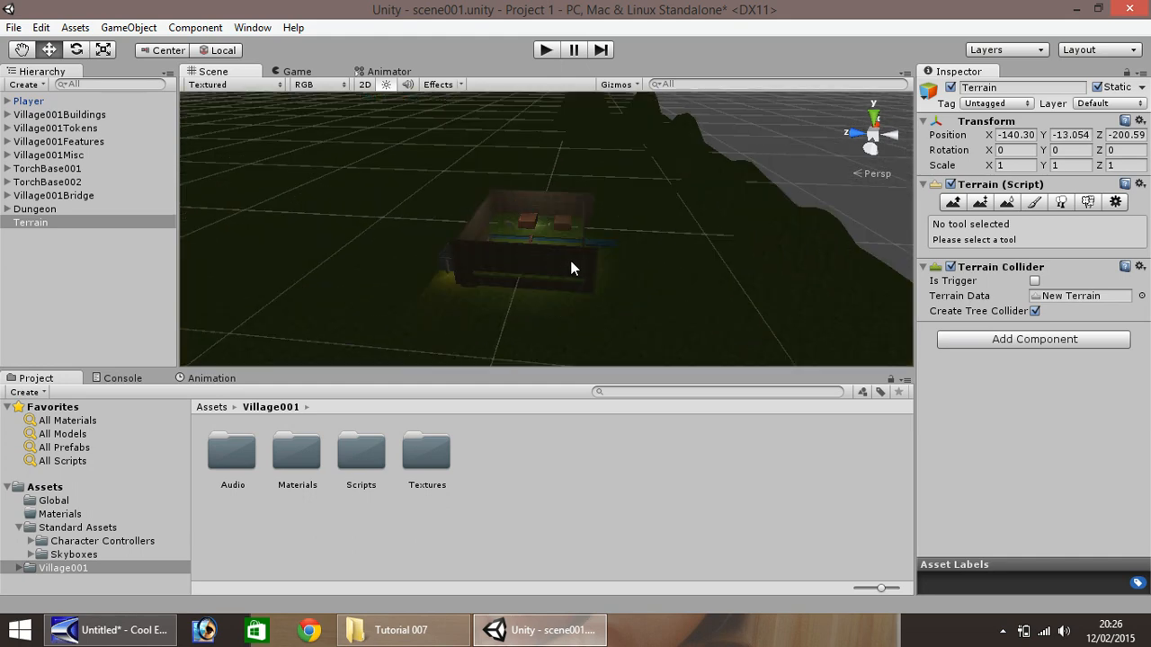
scroll(571, 268, "up", 3)
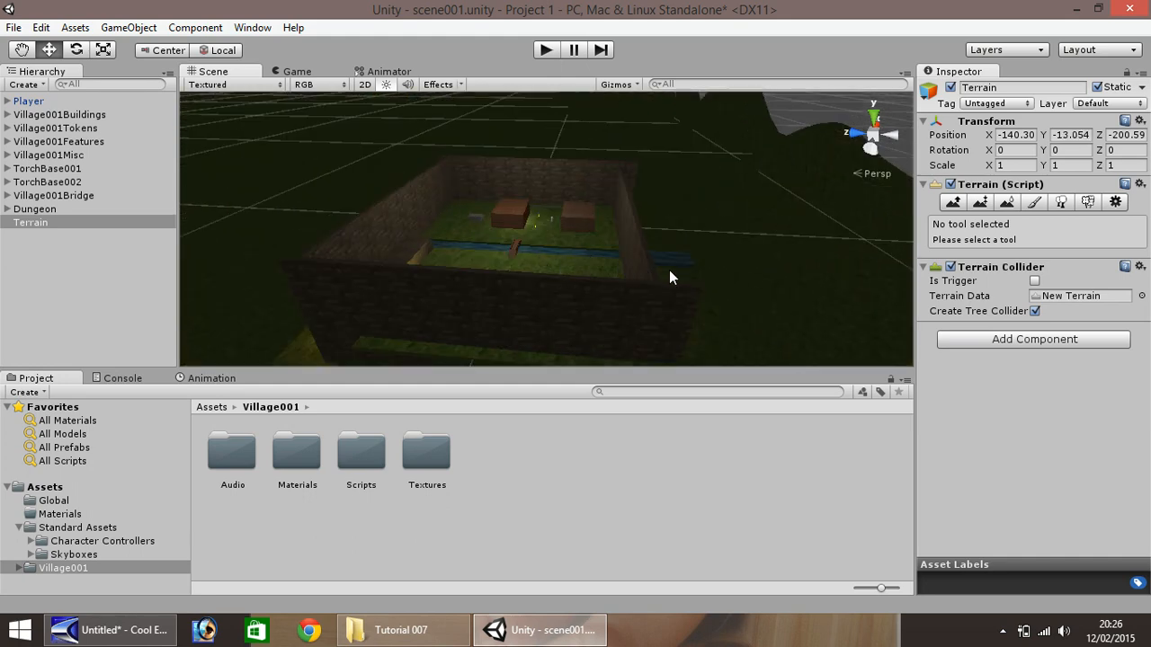
scroll(710, 268, "down", 5)
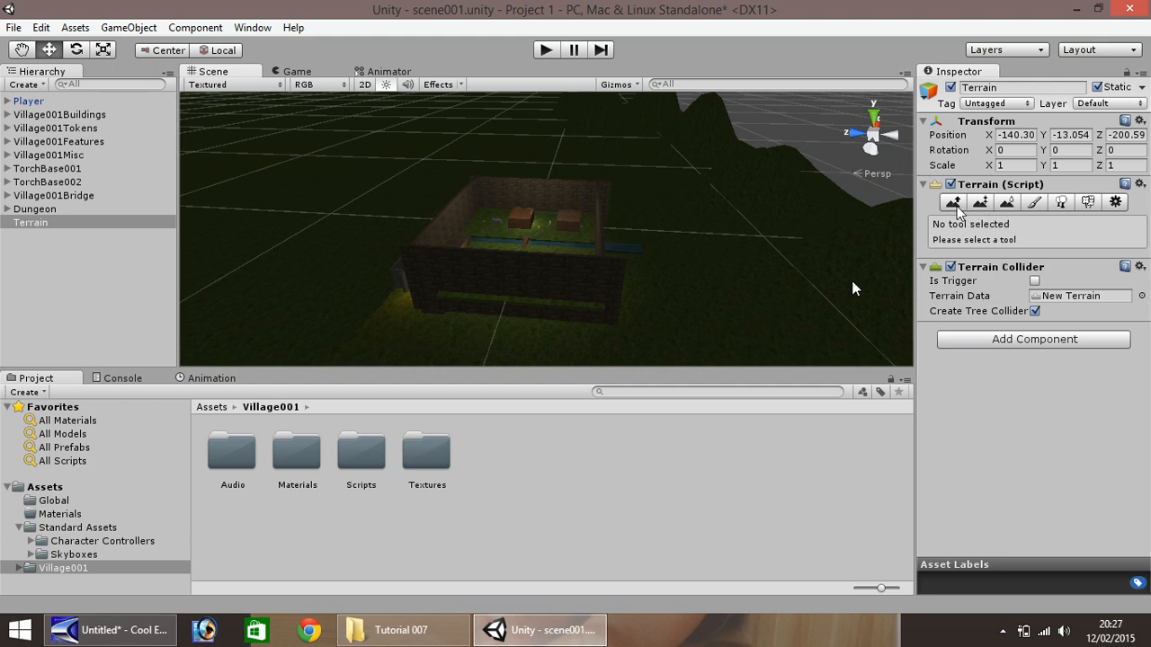
left_click(1034, 202)
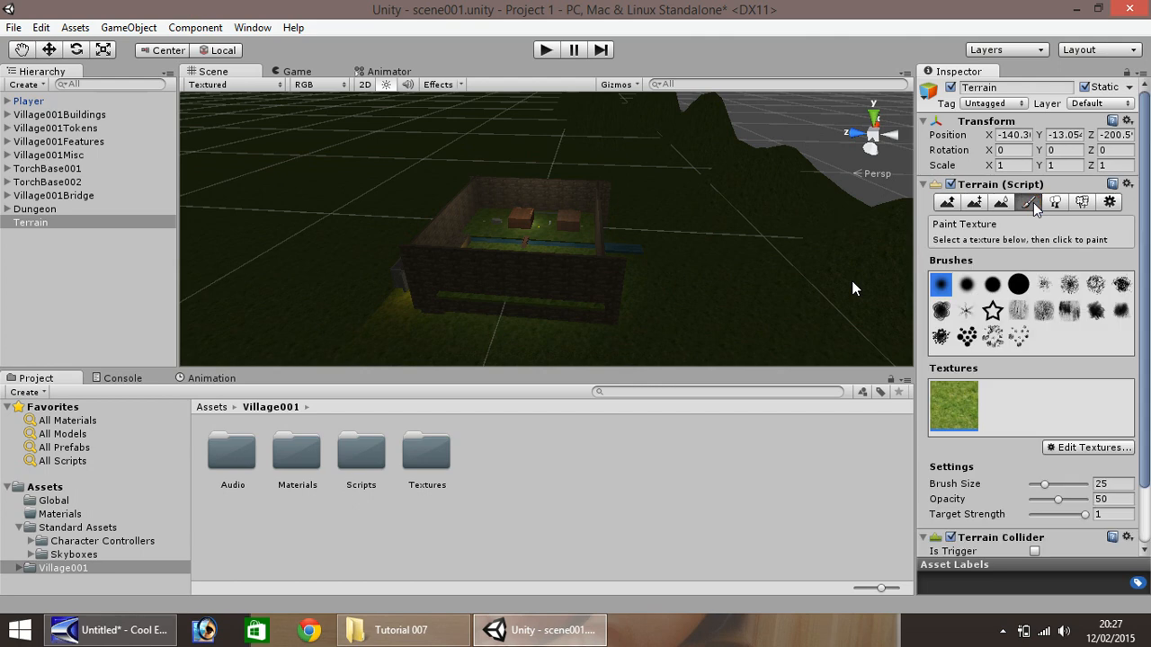
left_click(1089, 448)
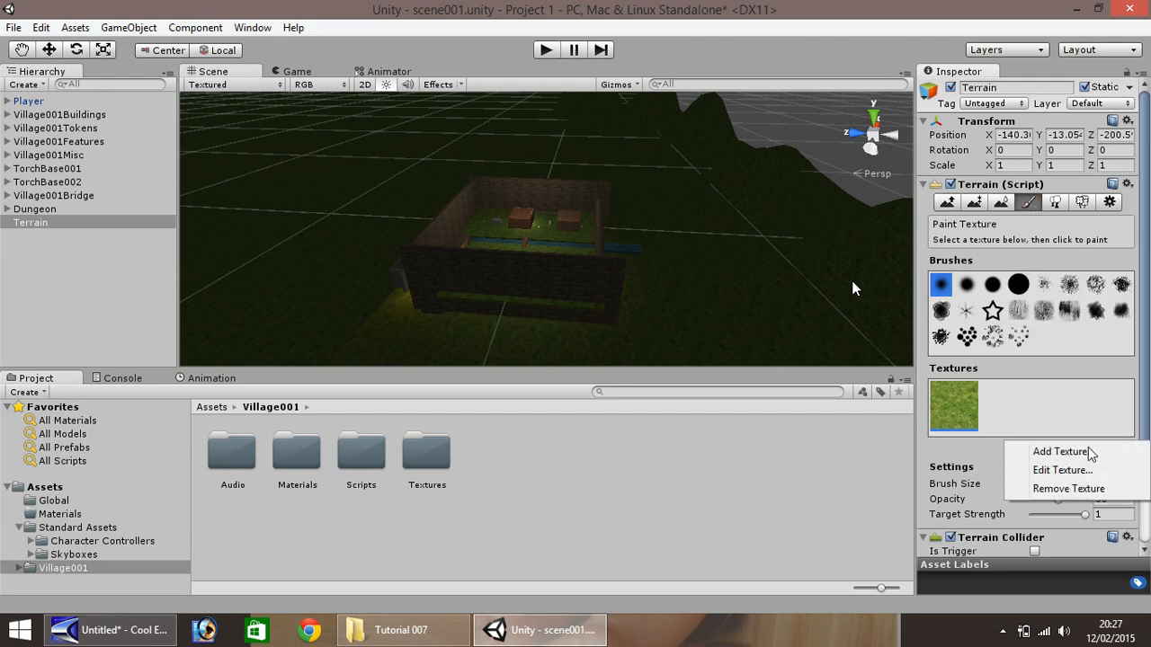
left_click(1056, 453)
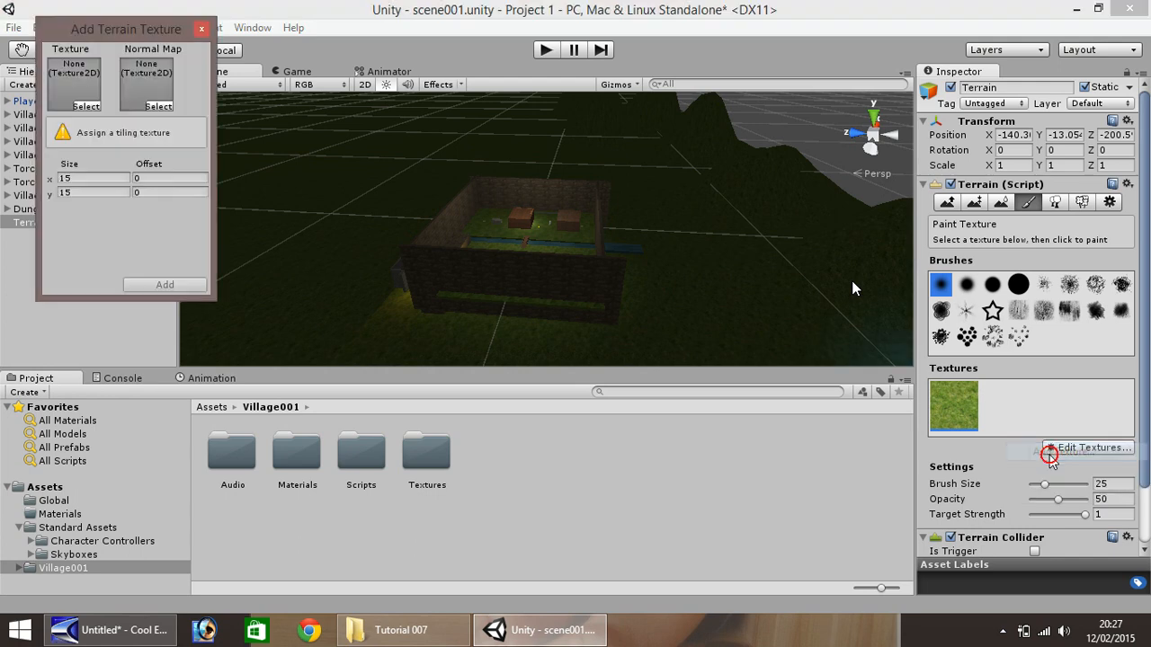
left_click(87, 107)
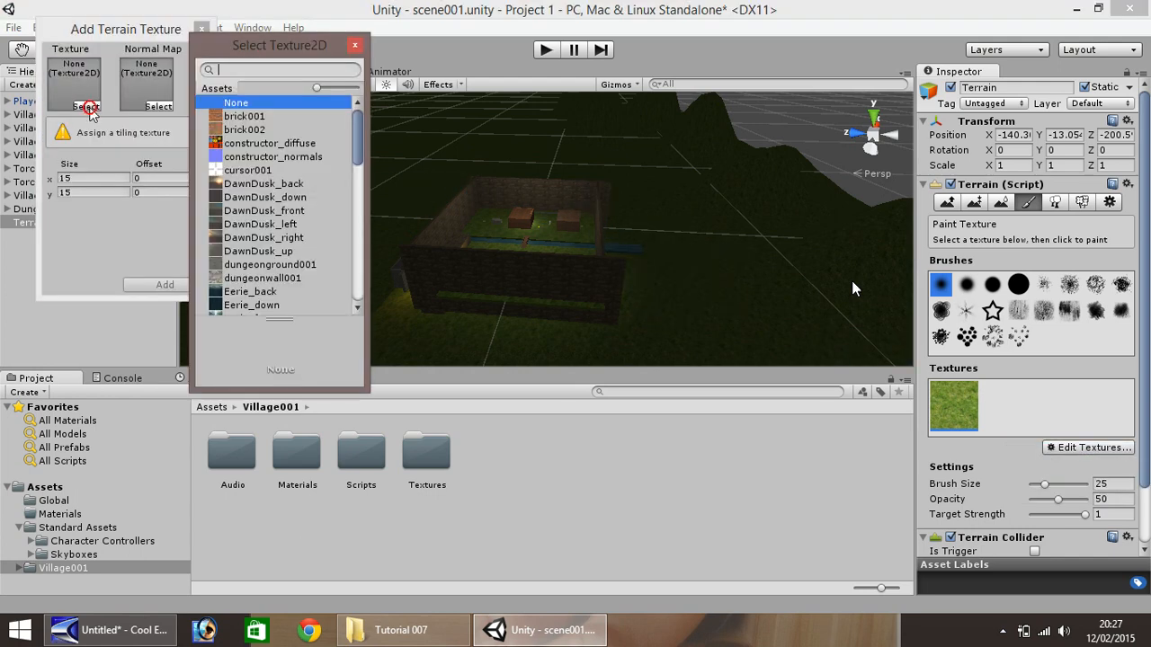
left_click_drag(356, 137, 362, 278)
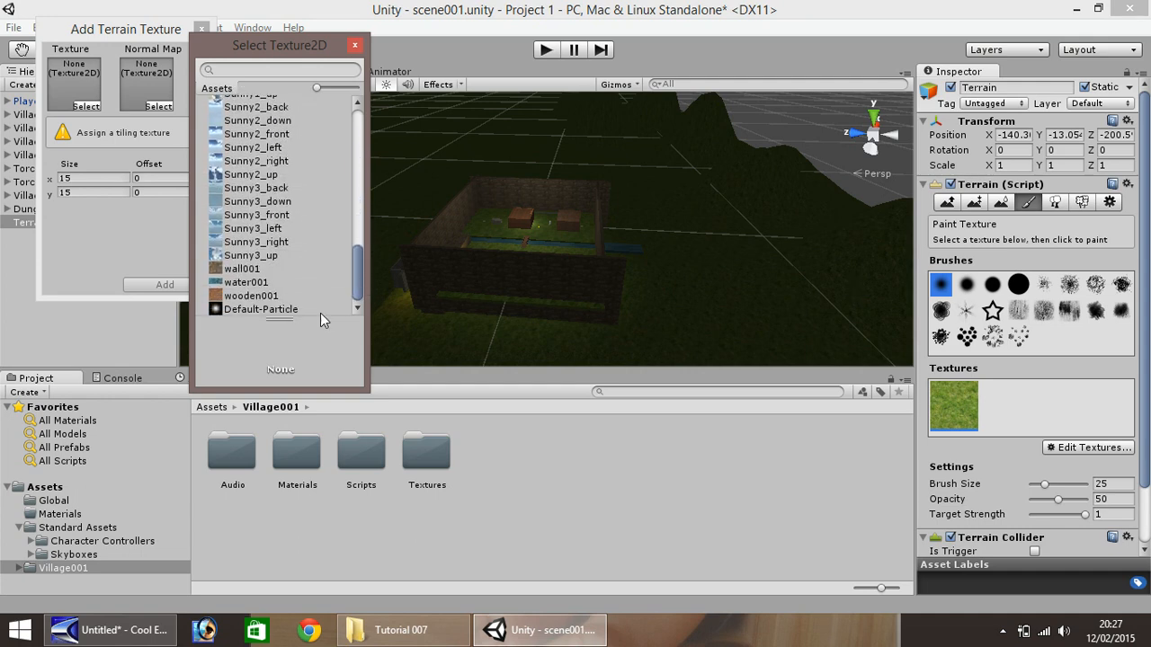
left_click_drag(358, 277, 372, 121)
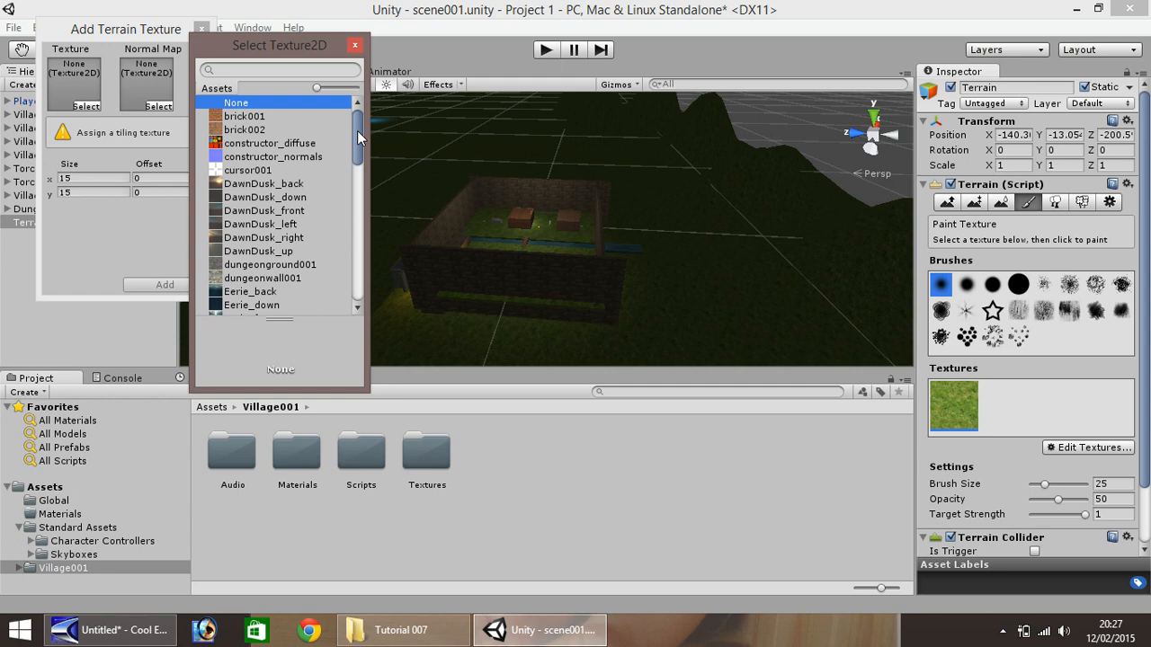
left_click(355, 46)
left_click(202, 29)
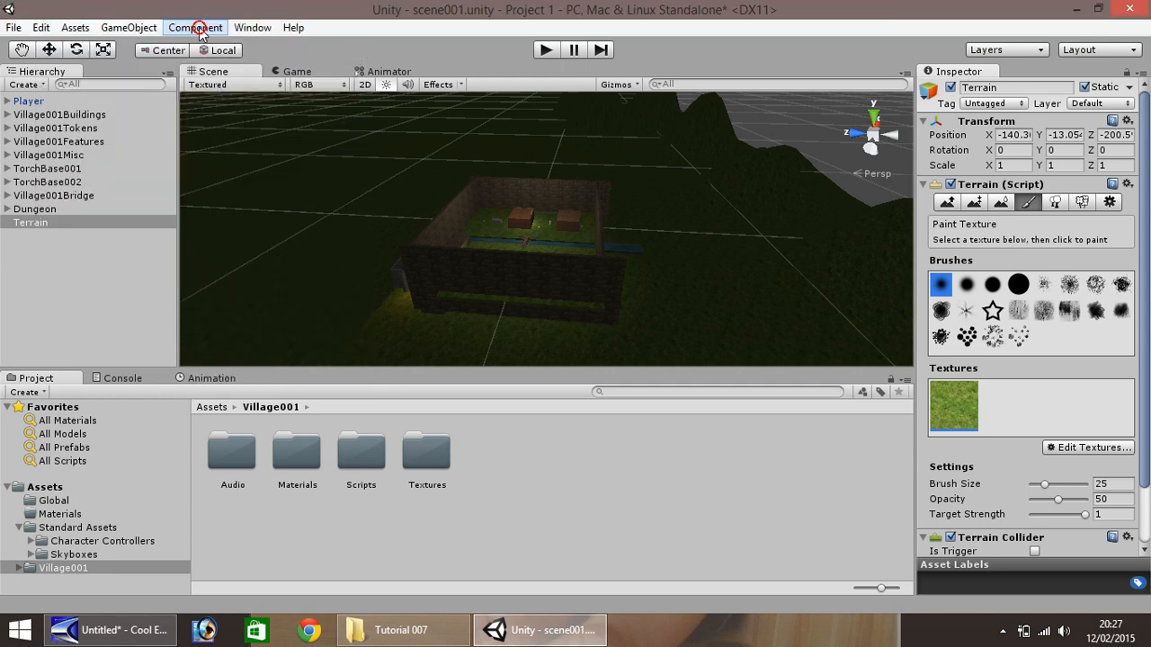
- Import path001.png from the Tutorial 007 folder in File Explorer into Unity's Village001 assets folder and select it
left_click(401, 630)
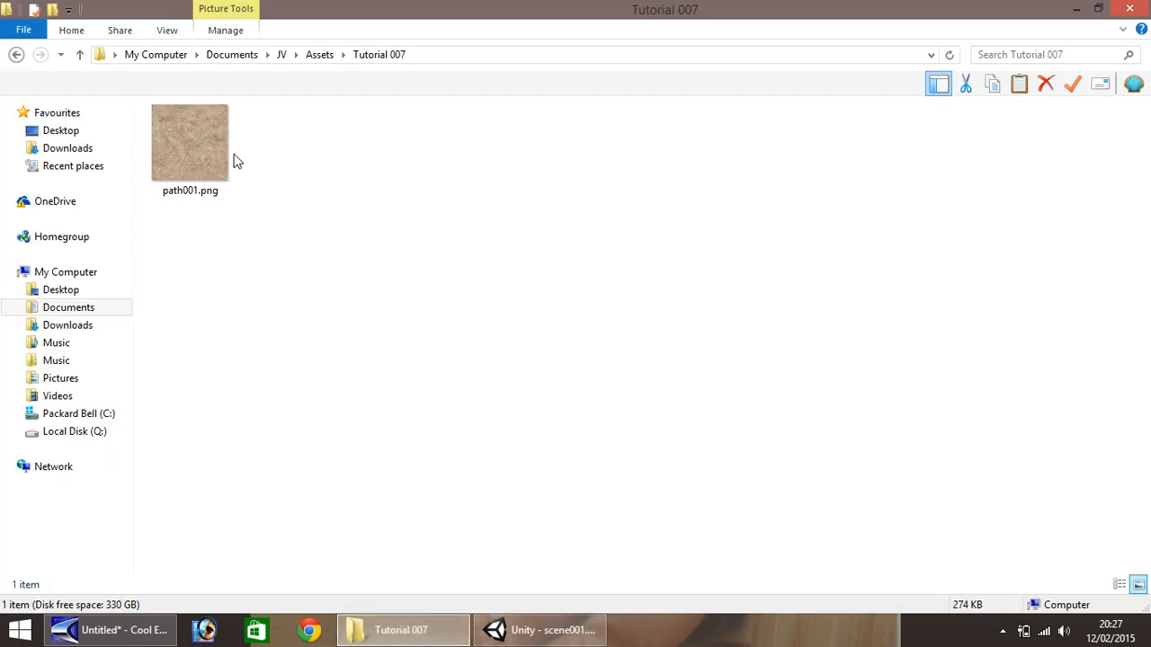
left_click_drag(187, 136, 69, 567)
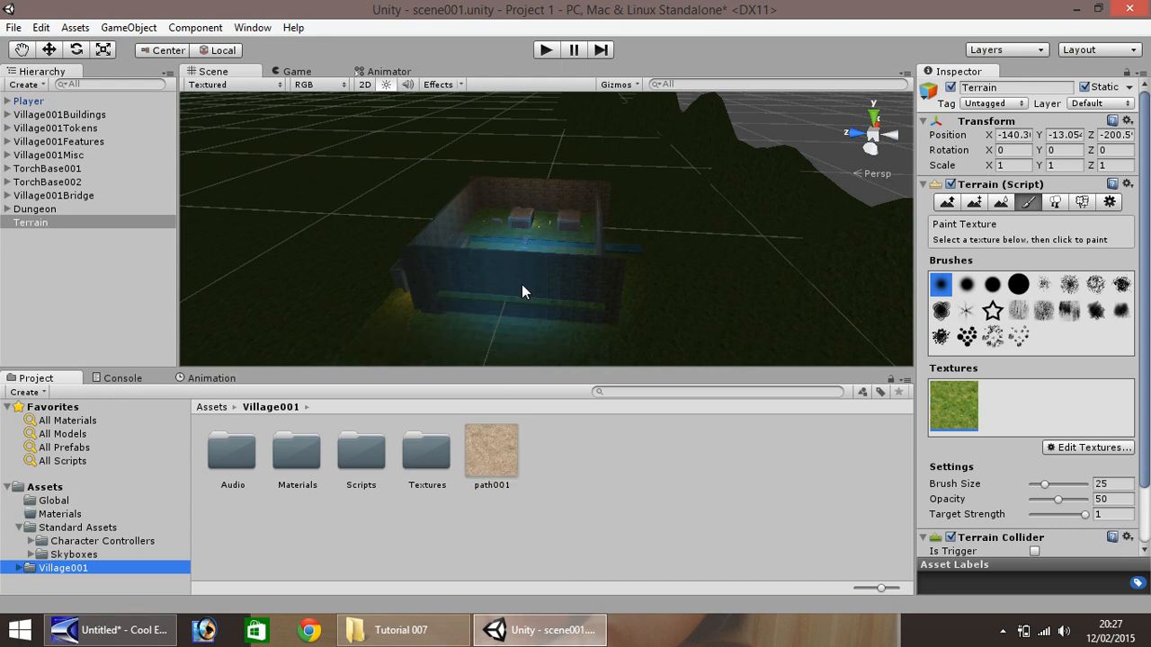
left_click(485, 463)
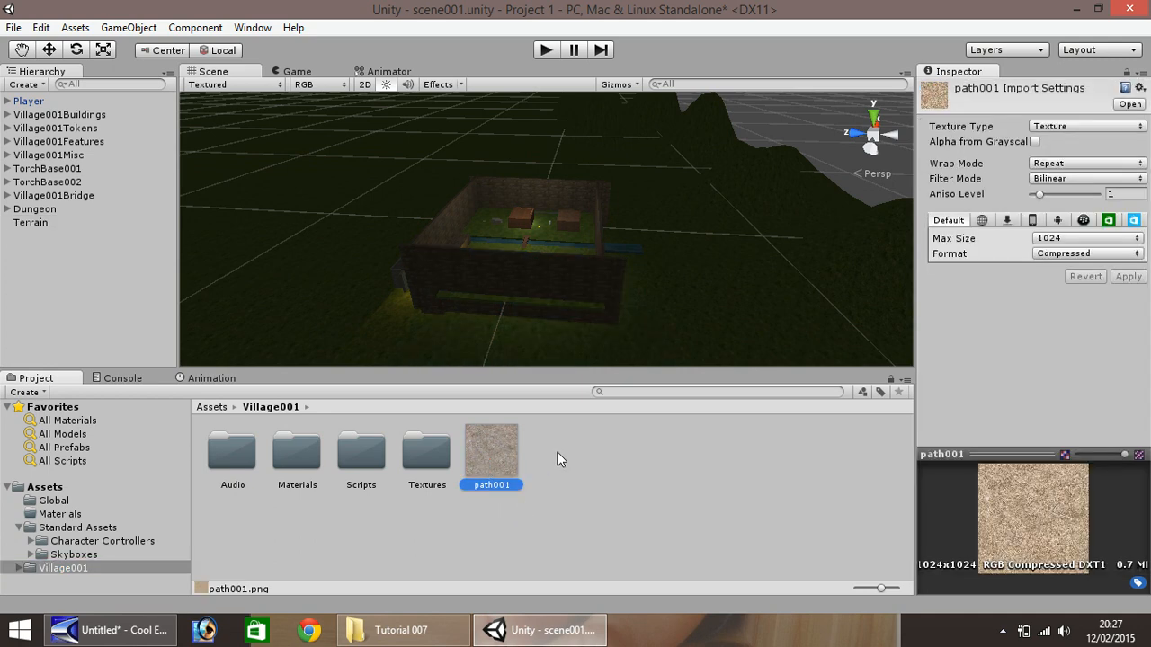
- Create a material named terrainpath001 in the Village001 folder and assign path001 as its base texture
right_click(549, 461)
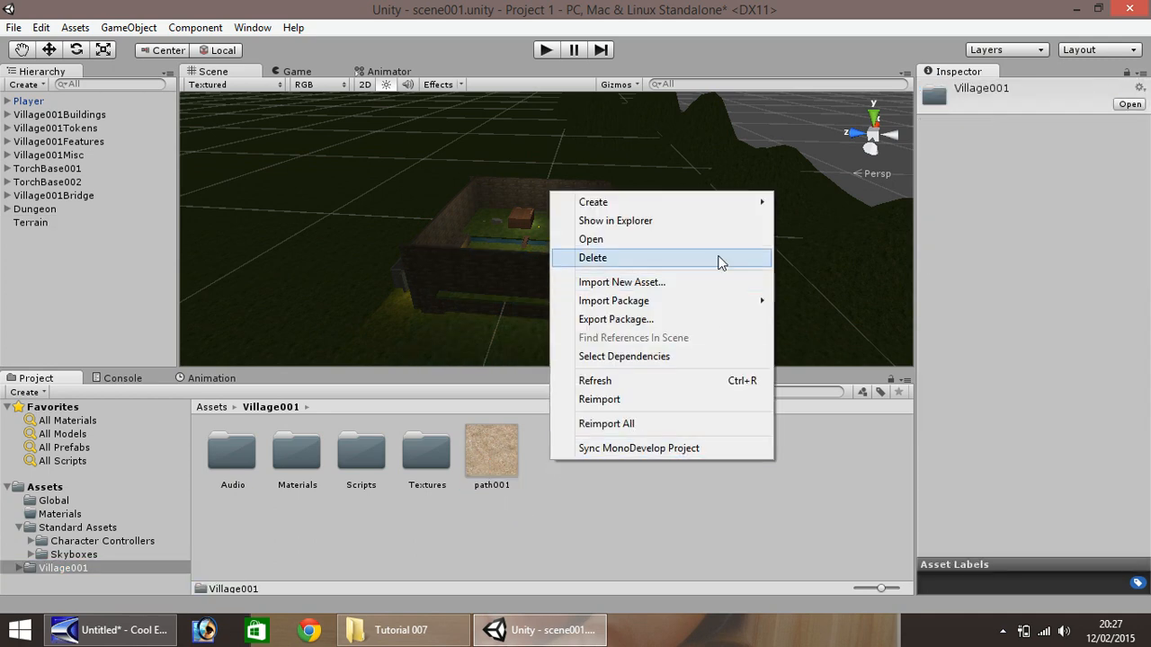
left_click(724, 206)
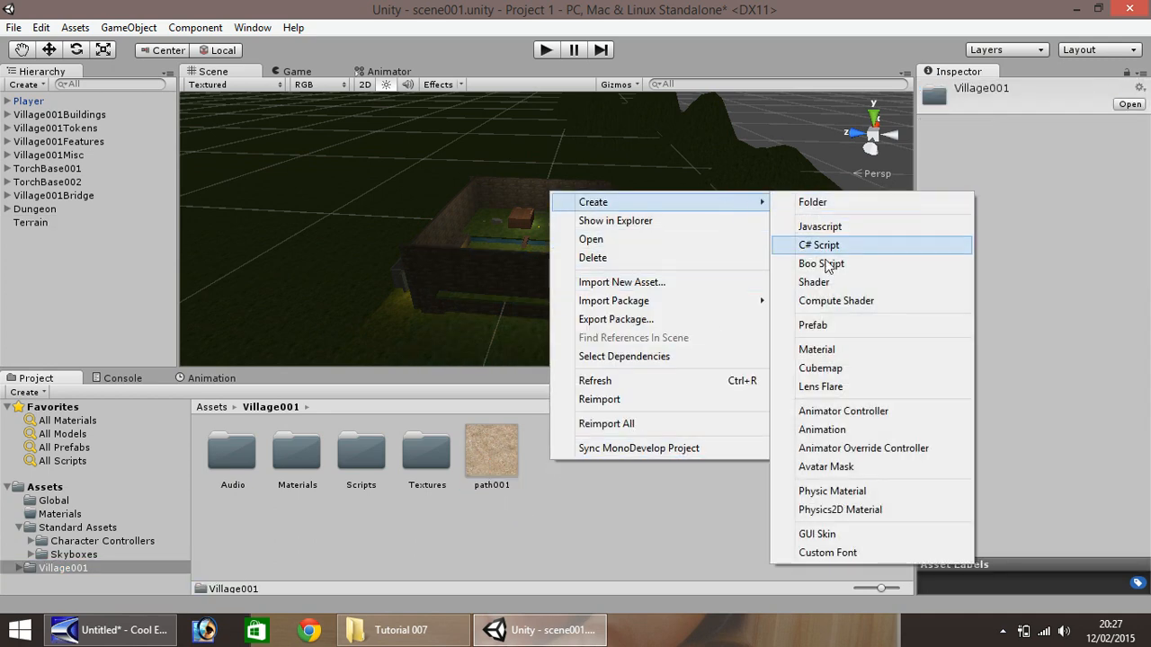
left_click(817, 349)
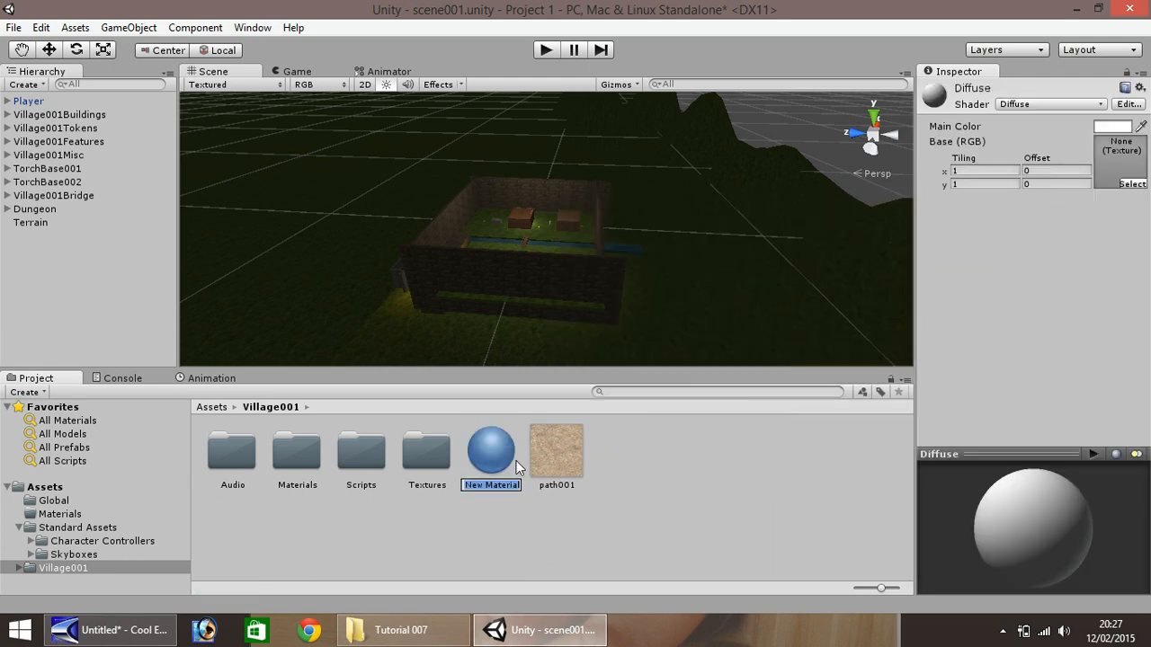
type("ter")
type("rainpath00")
type("1")
key("Return")
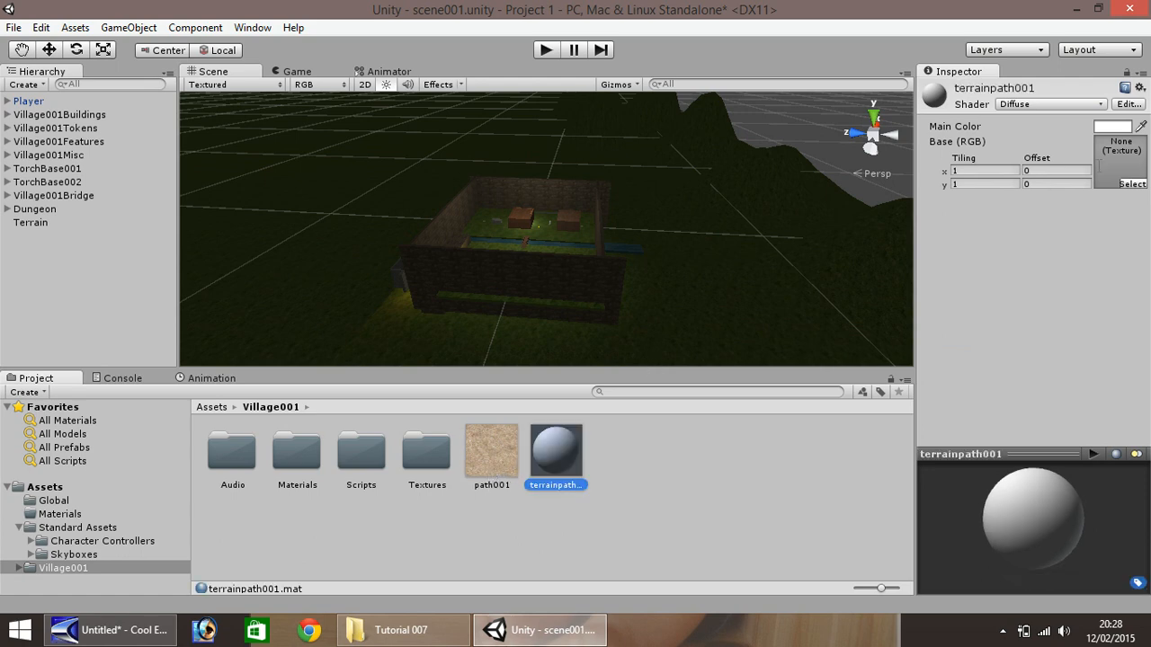
mouse_move(489, 460)
left_mouse_down()
mouse_move(987, 256)
mouse_move(1130, 160)
left_mouse_up()
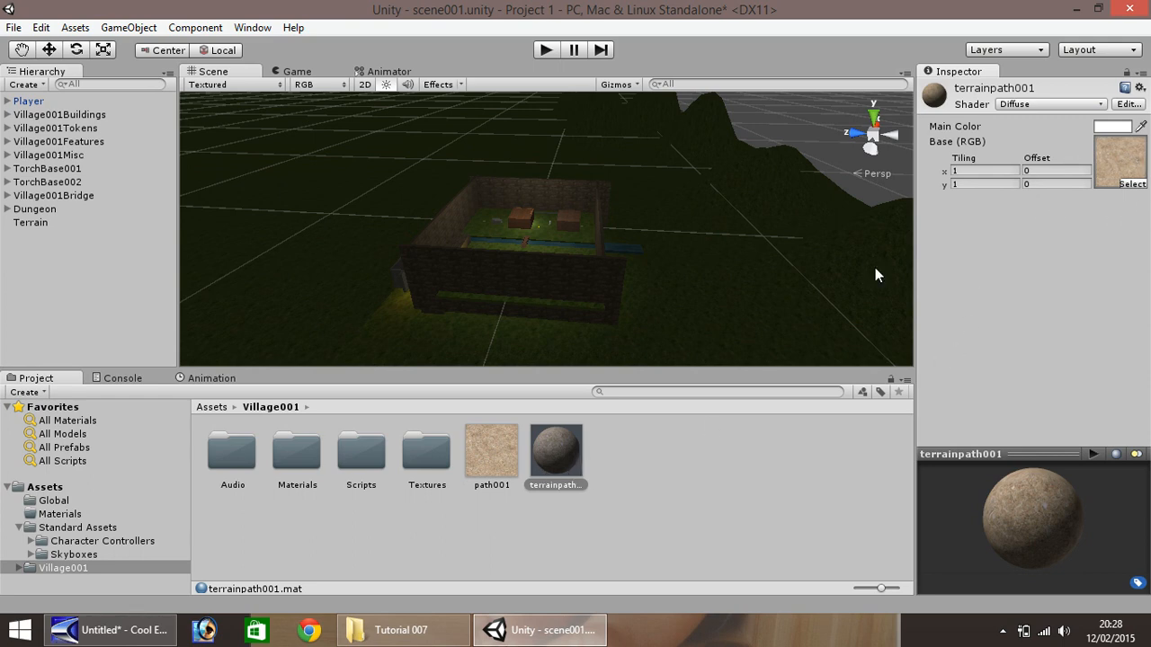
- Switch the Inspector to Debug mode and try to place path001 in terrainpath001's texture property and the Textures folder
left_click(1140, 72)
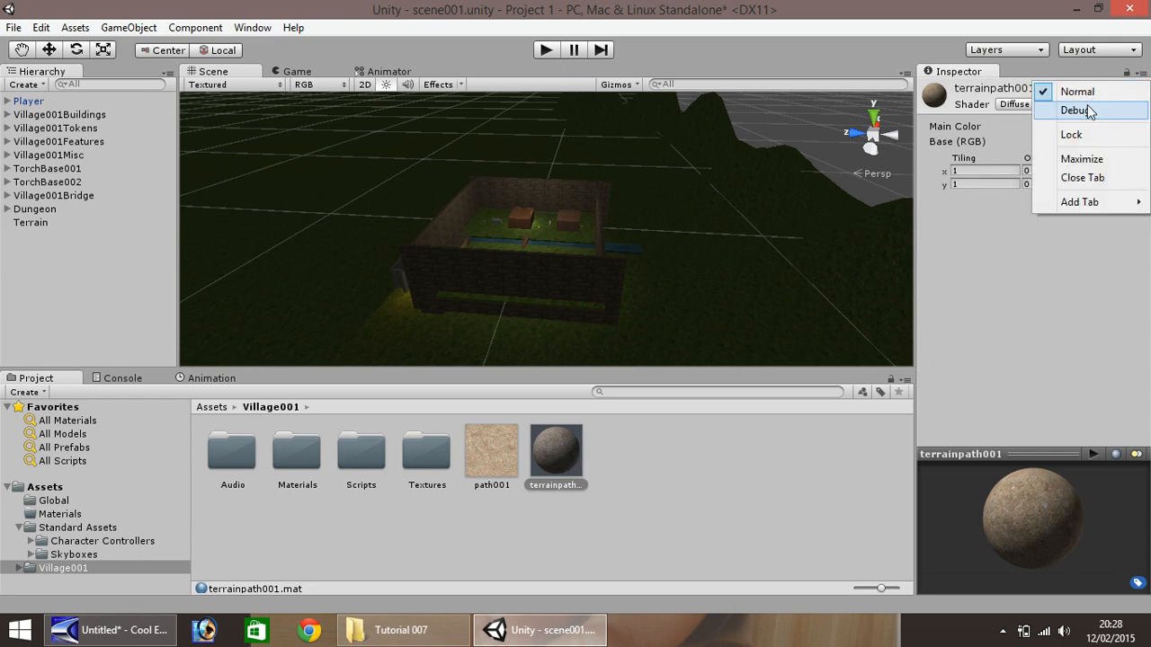
left_click(1085, 109)
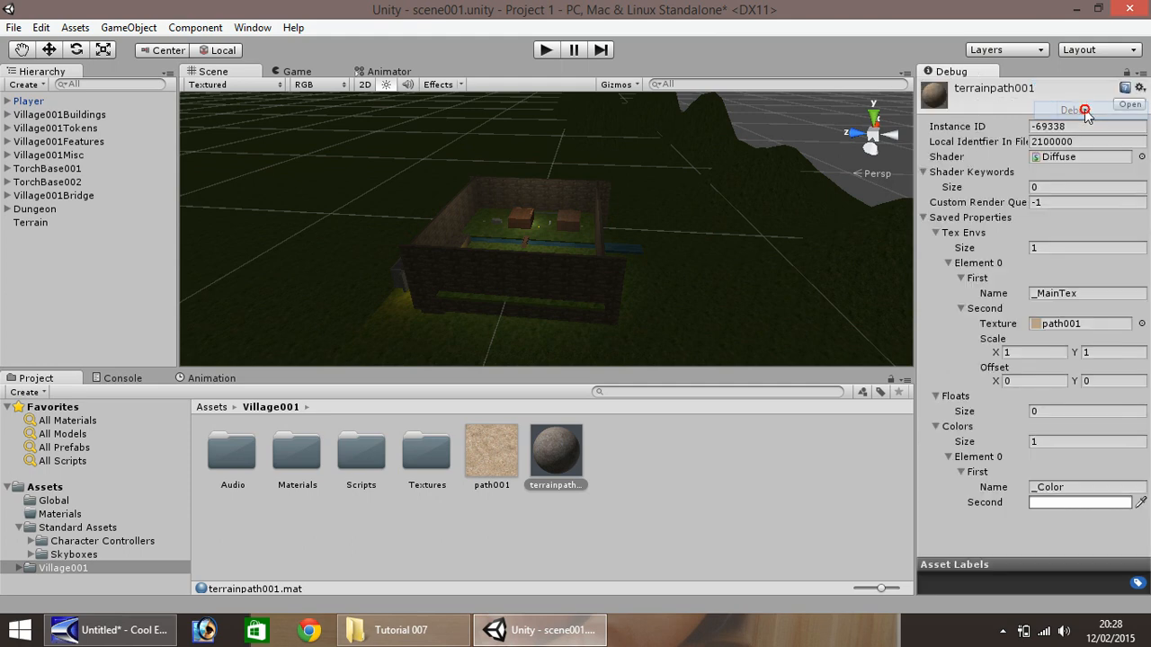
left_click(1137, 77)
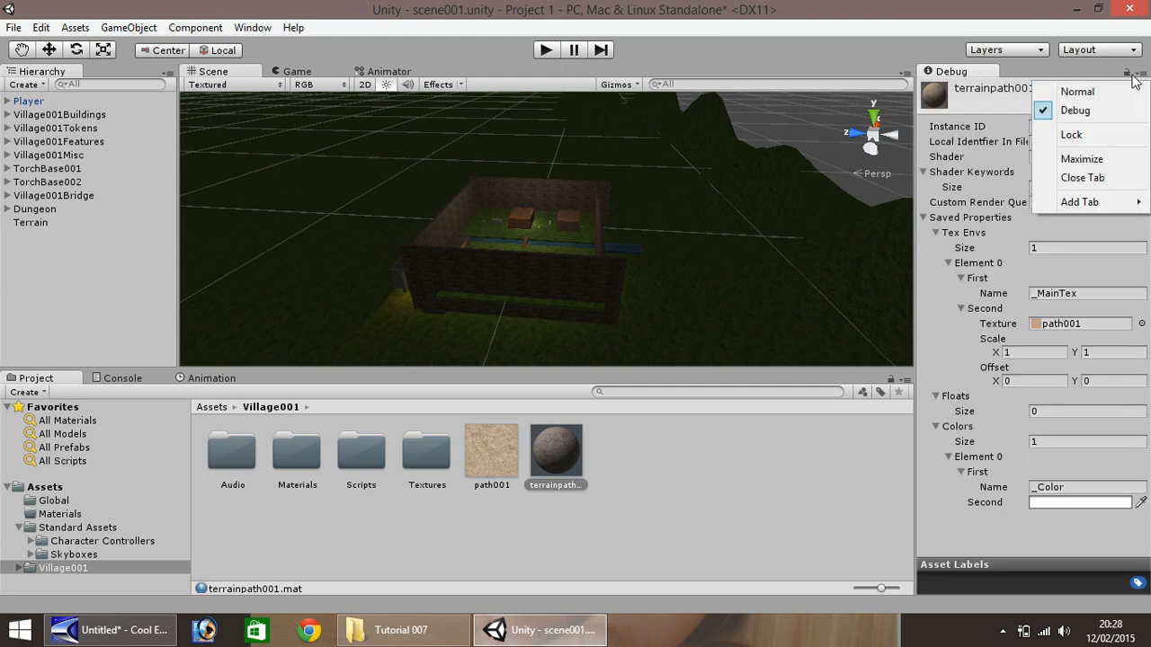
left_click(1083, 94)
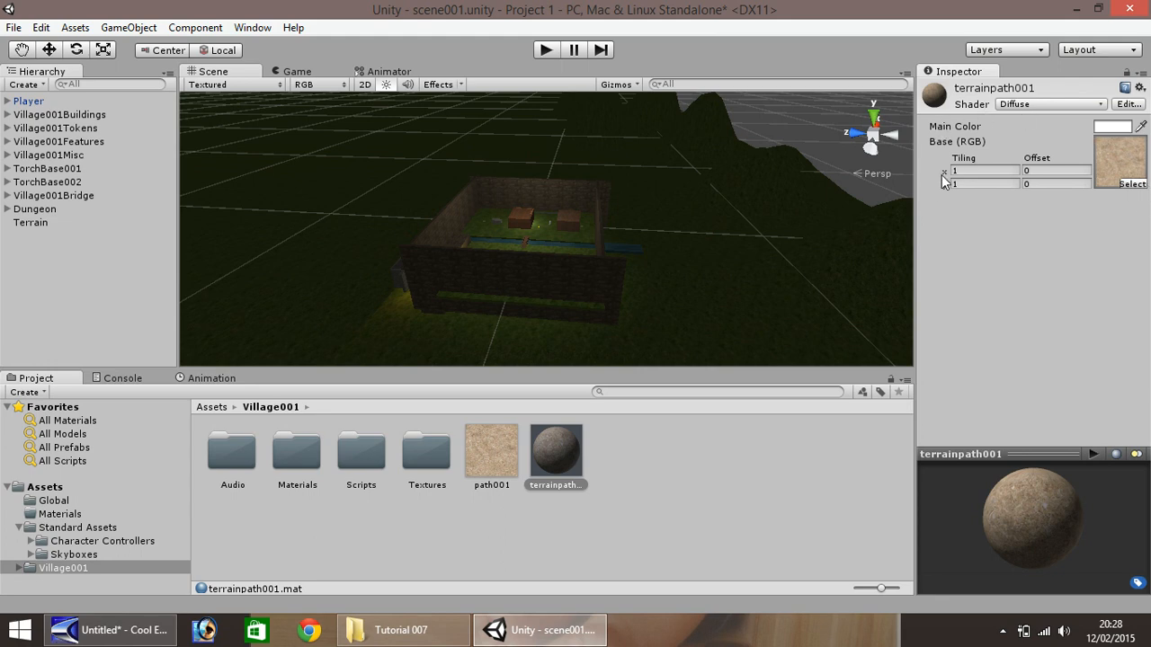
left_click(1139, 74)
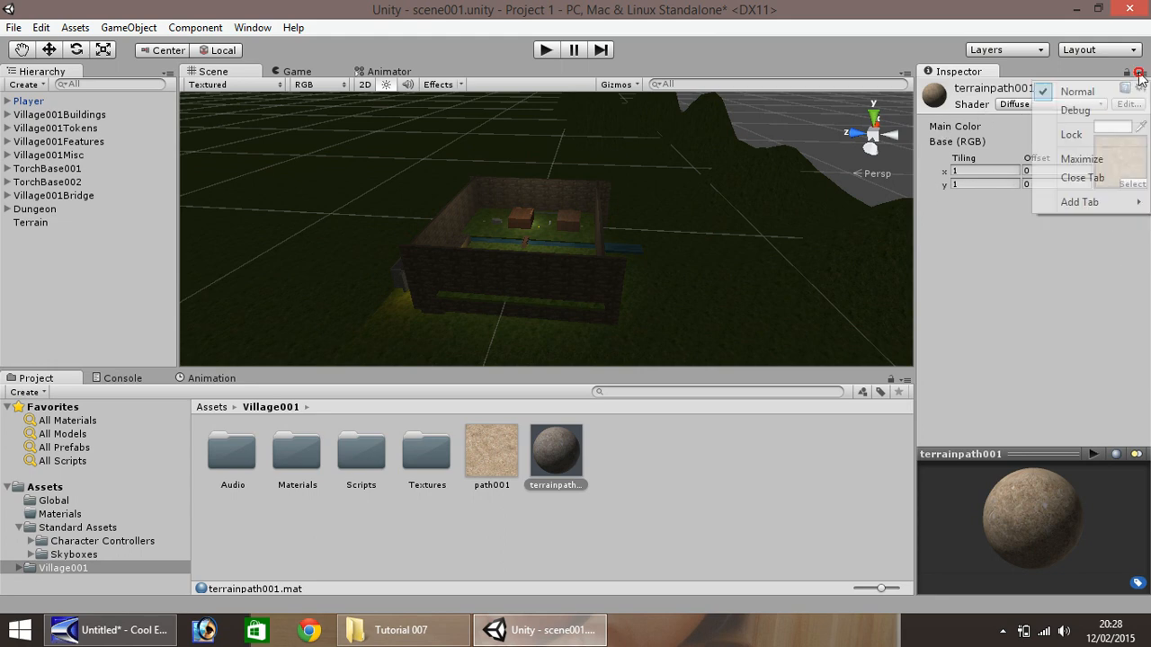
left_click(1076, 111)
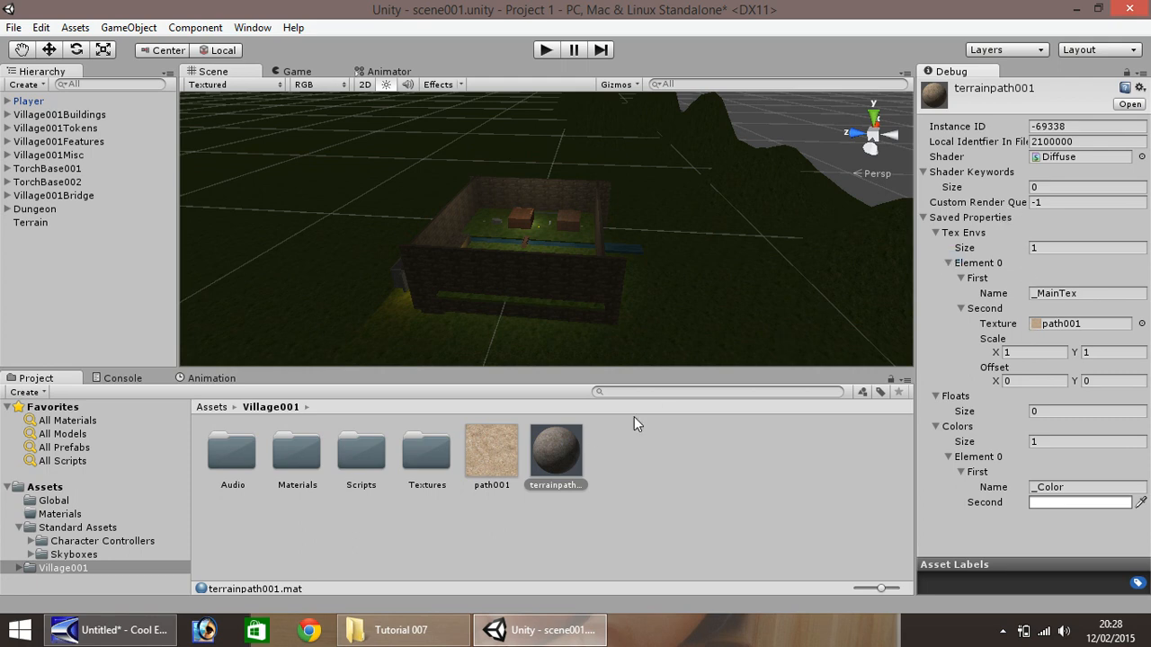
left_click_drag(489, 461, 1070, 331)
left_click_drag(492, 448, 425, 452)
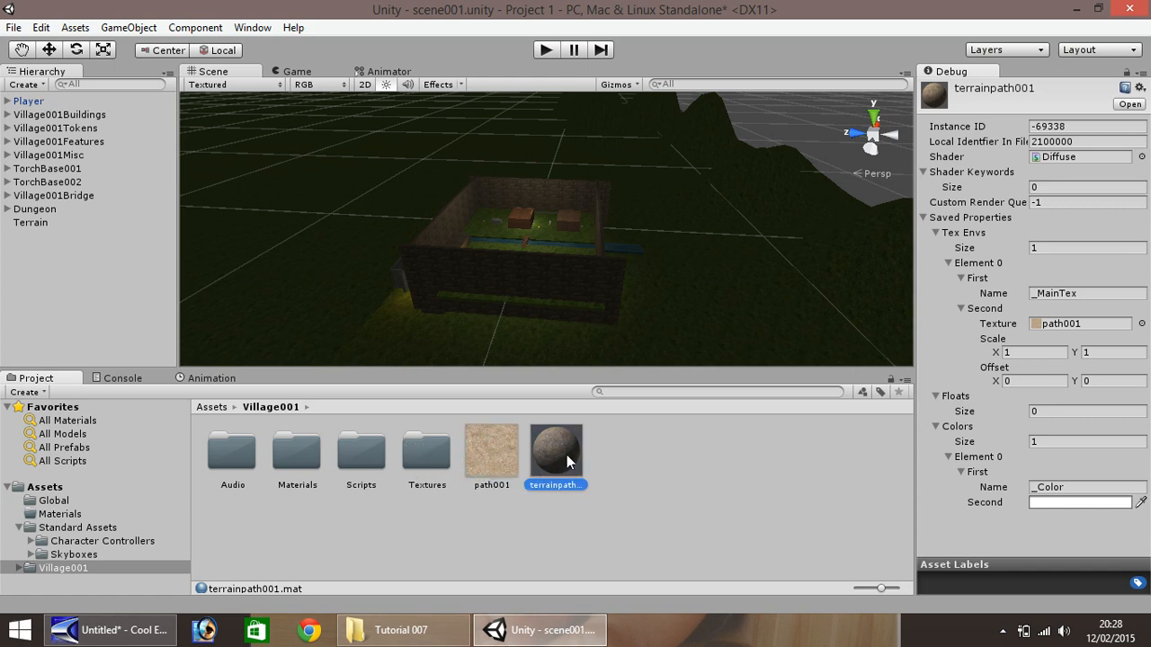
- Move the terrainpath001 material into the Village001 Materials folder and select it there
left_click_drag(556, 448, 290, 449)
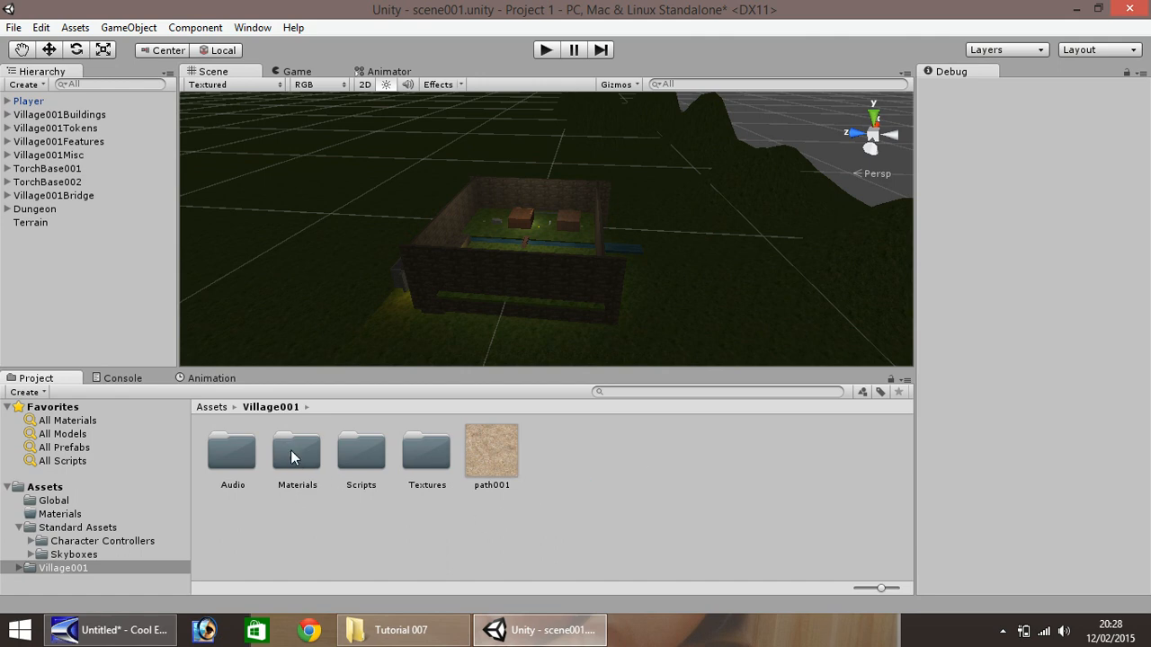
double_click(291, 450)
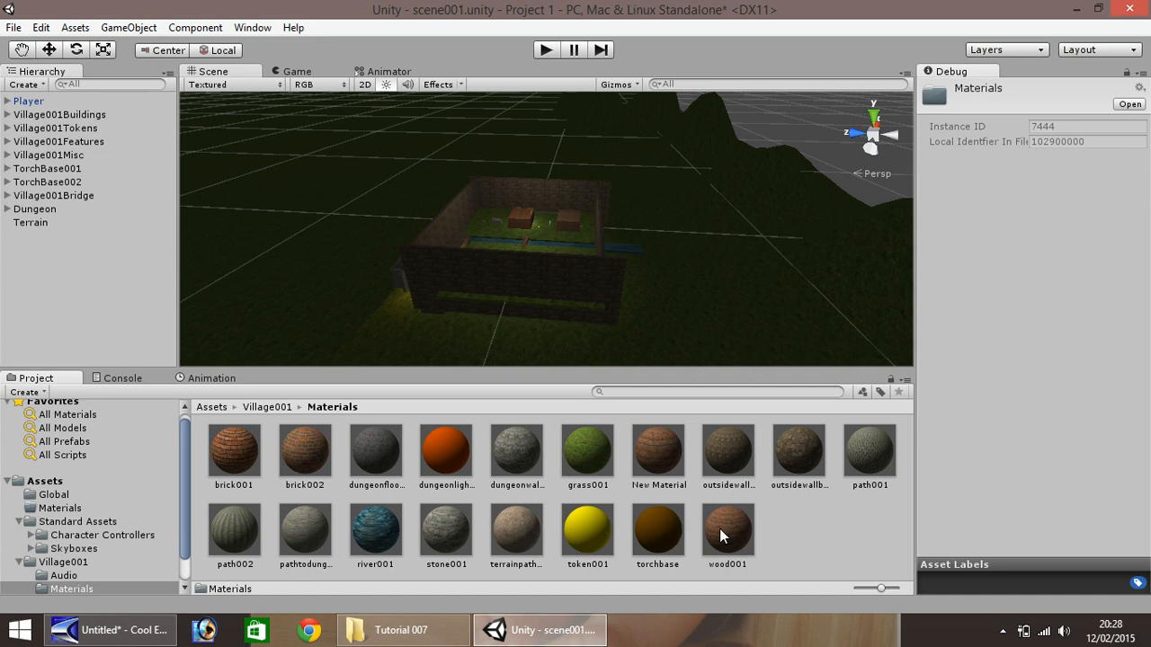
left_click(526, 528)
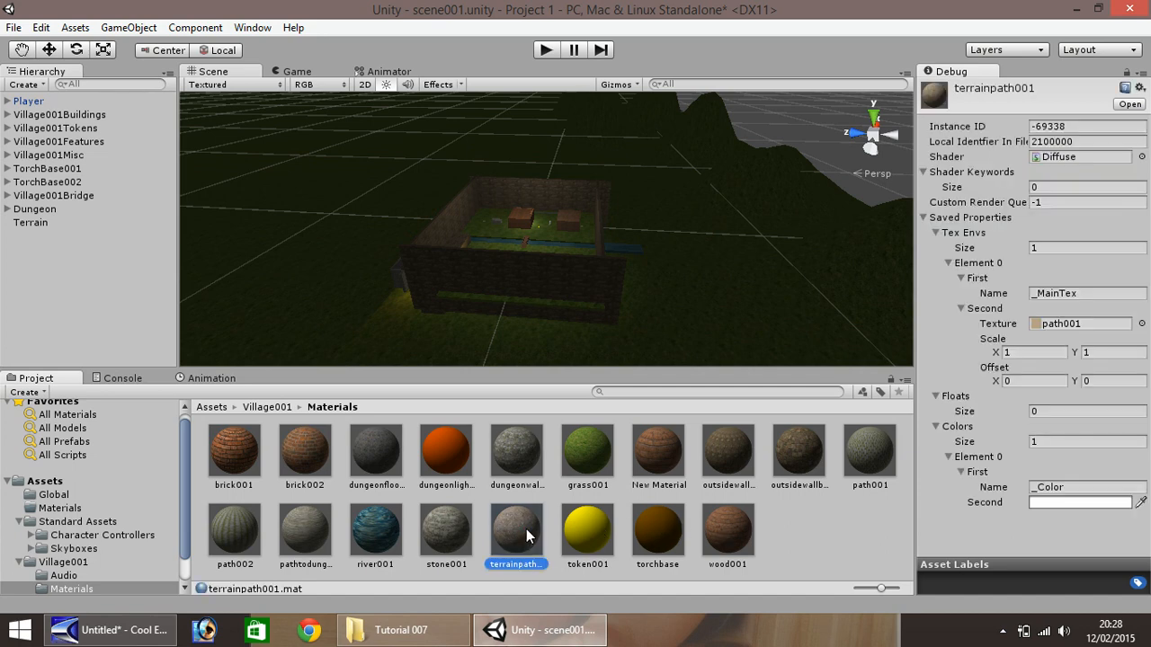
- Select the Terrain object and return the Inspector to Normal mode
left_click(40, 223)
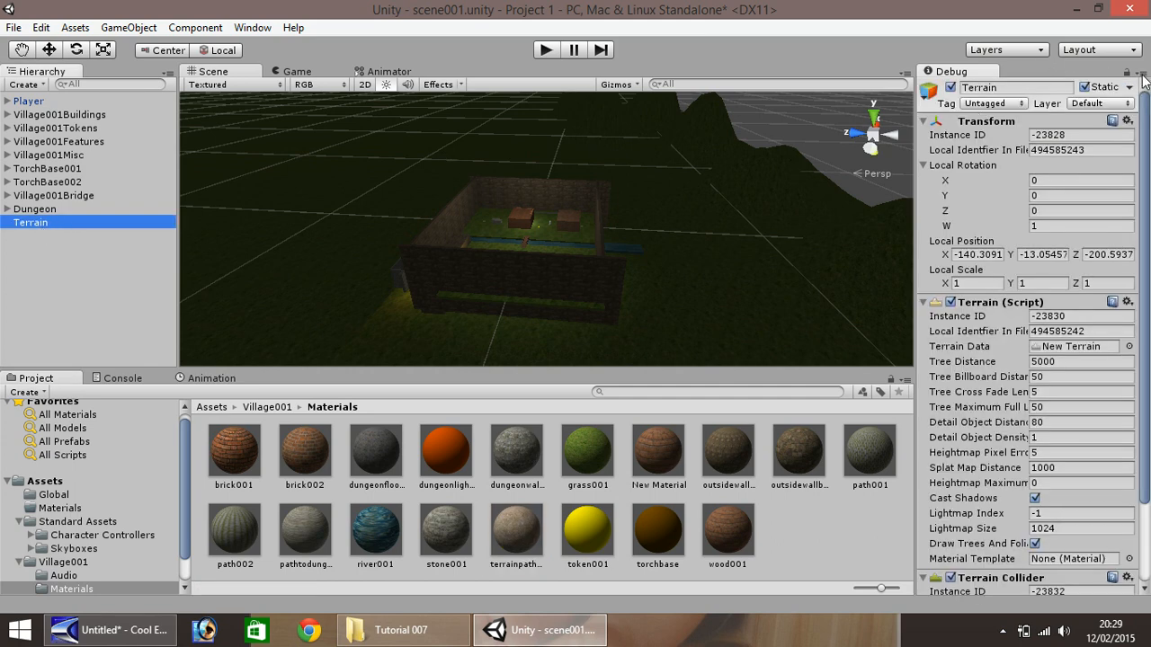
left_click(1142, 73)
left_click(1098, 92)
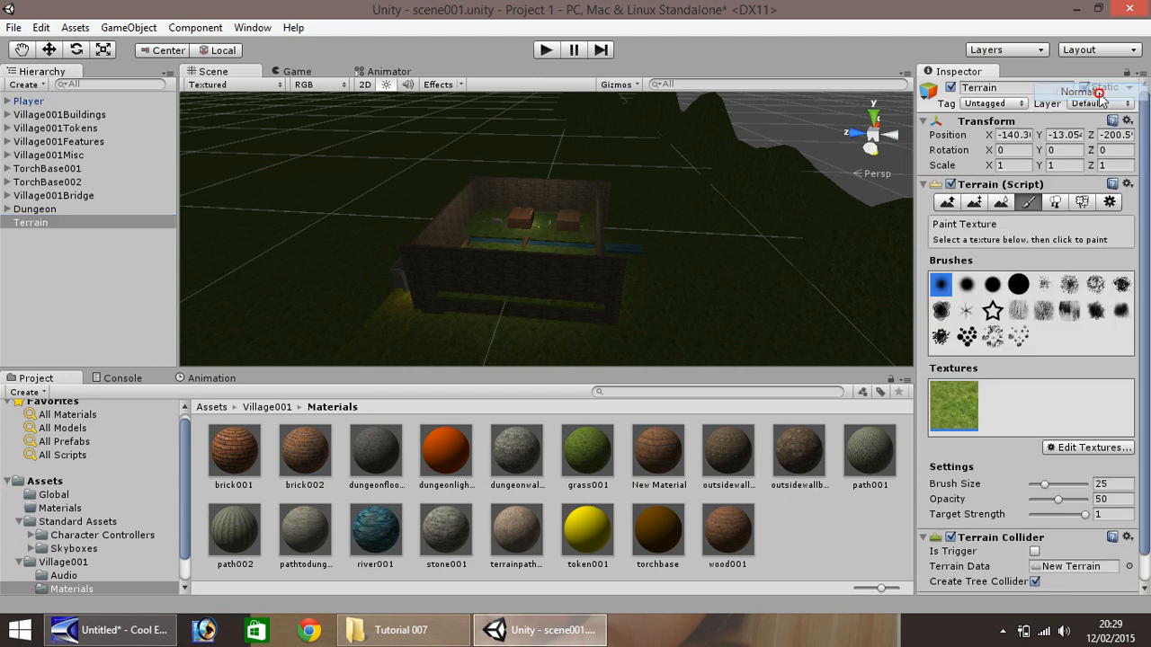
- Start adding a terrain texture, browse the available textures, and close the dialog without choosing one
left_click(1097, 447)
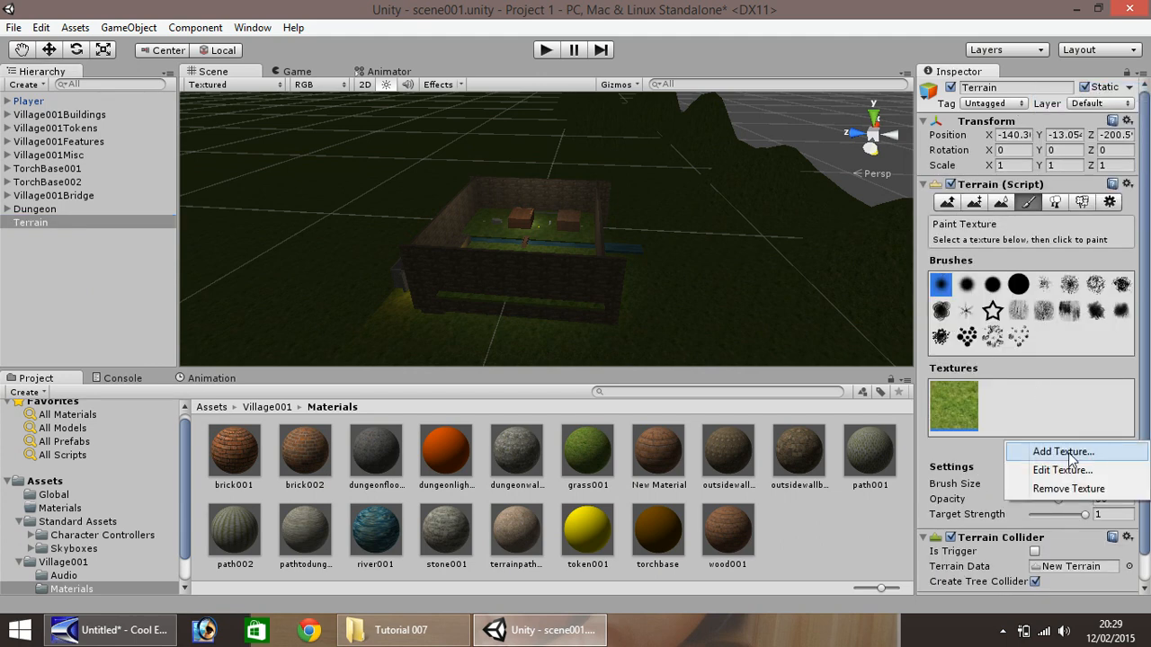
left_click(1066, 453)
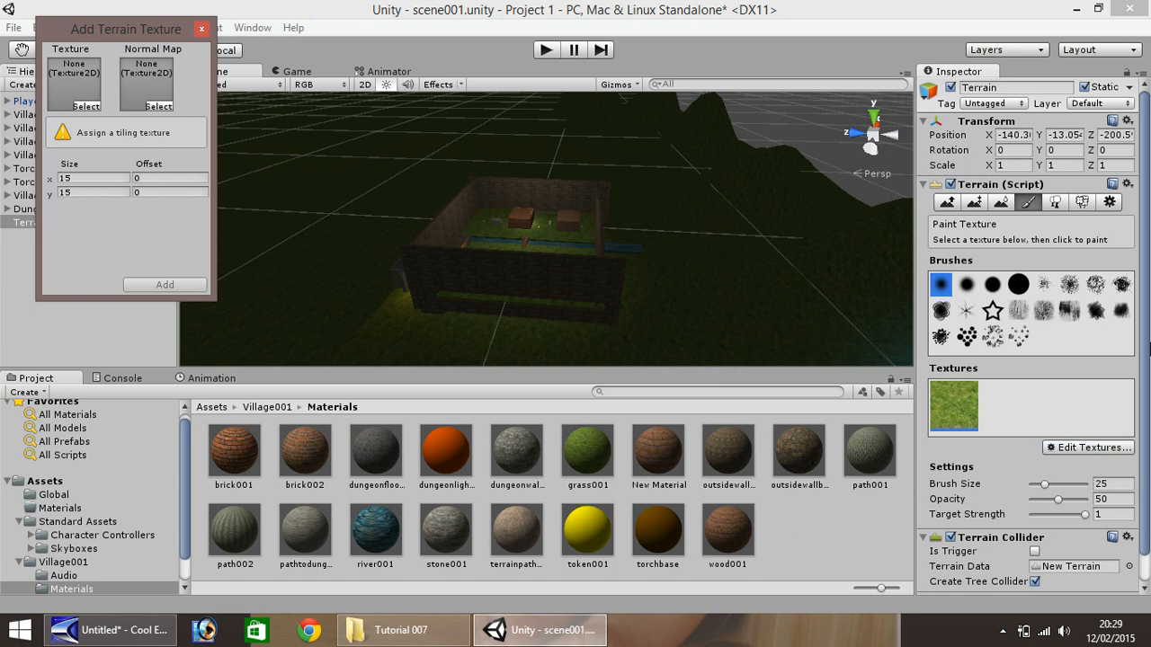
left_click(87, 106)
left_click_drag(355, 149, 358, 286)
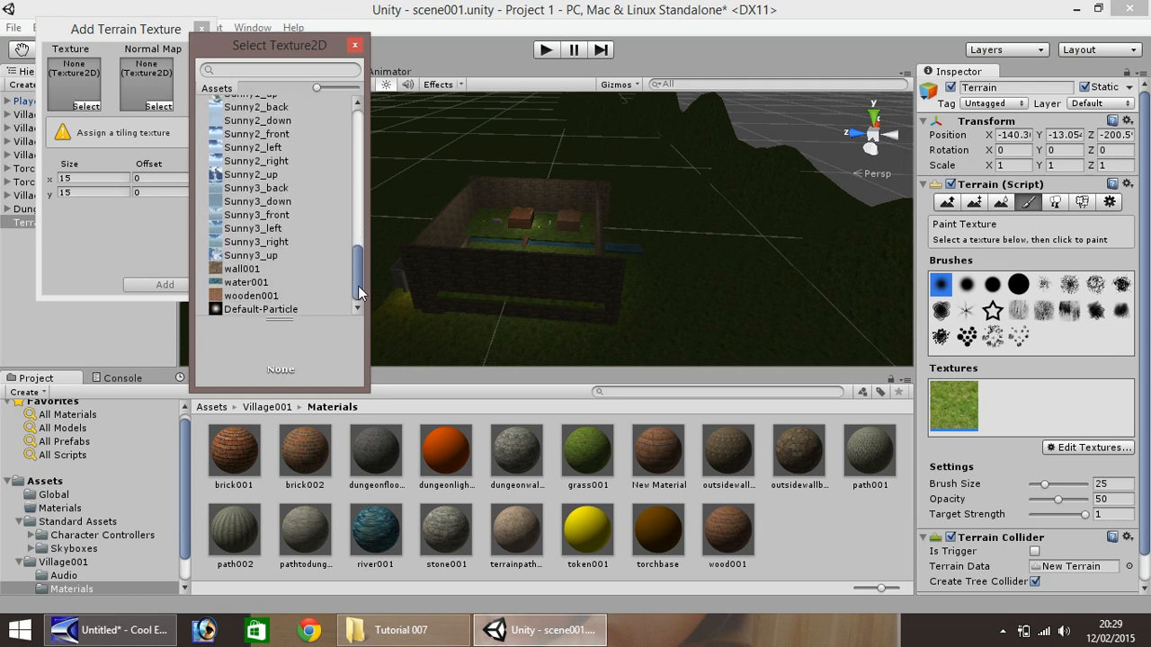
left_click(356, 46)
left_click(804, 508)
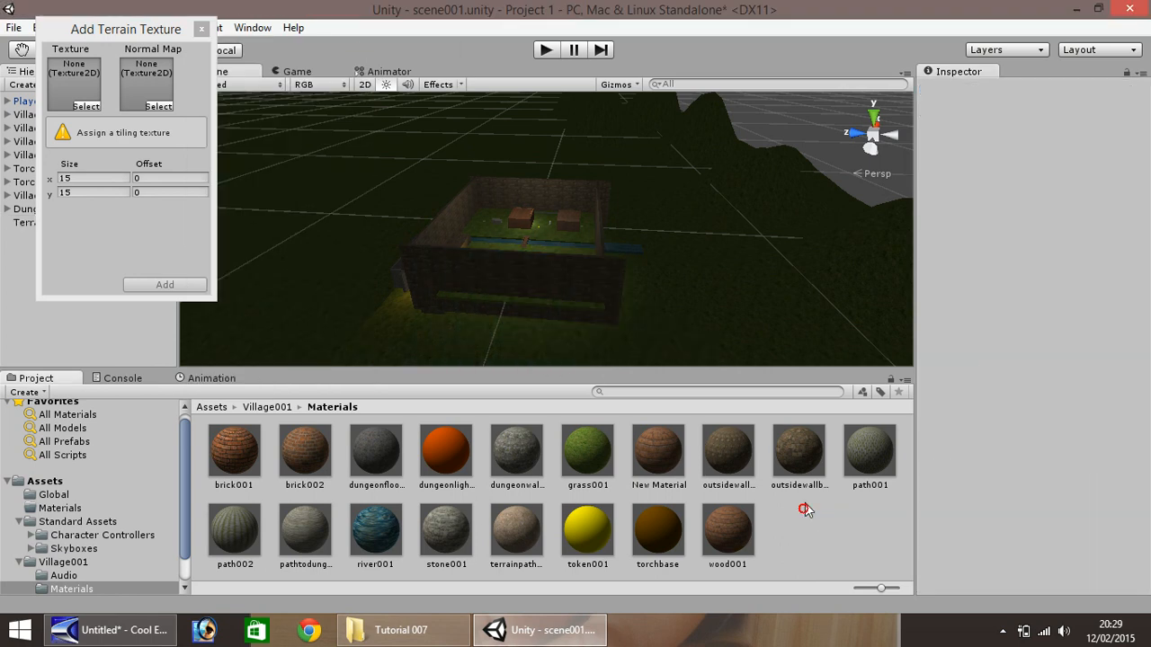
left_click(202, 29)
- Inspect the wood001 material's properties in Normal mode
left_click(729, 532)
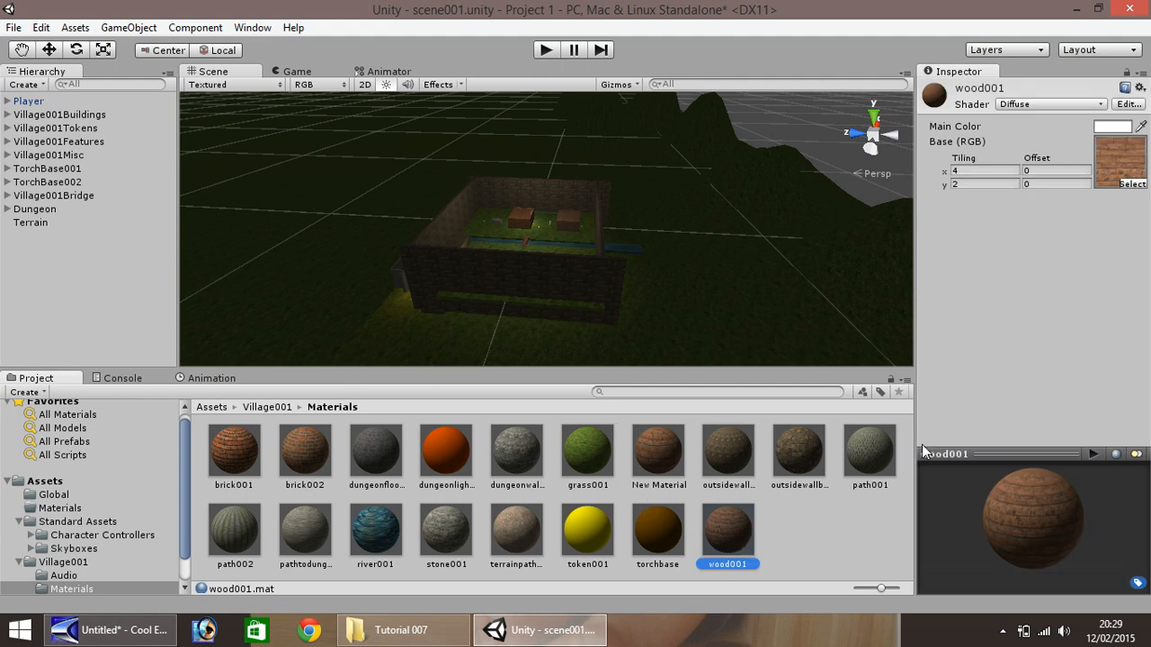
left_click(1142, 72)
left_click(1086, 91)
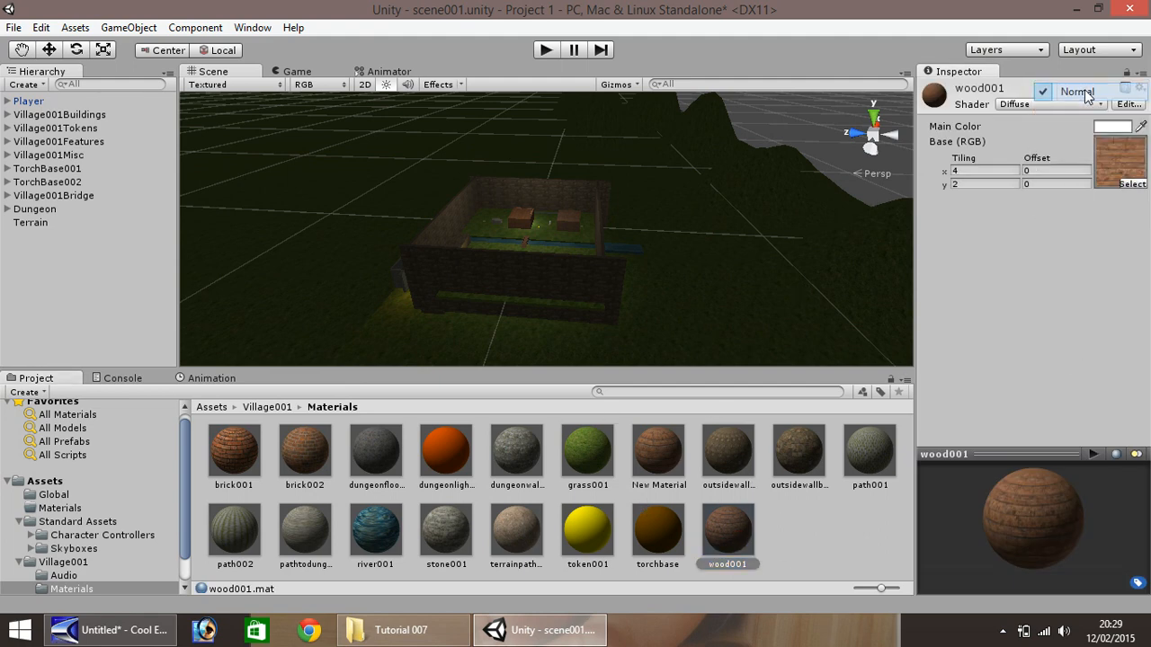
- Start adding another texture to the terrain and try to assign the wood001 material to it
left_click(45, 223)
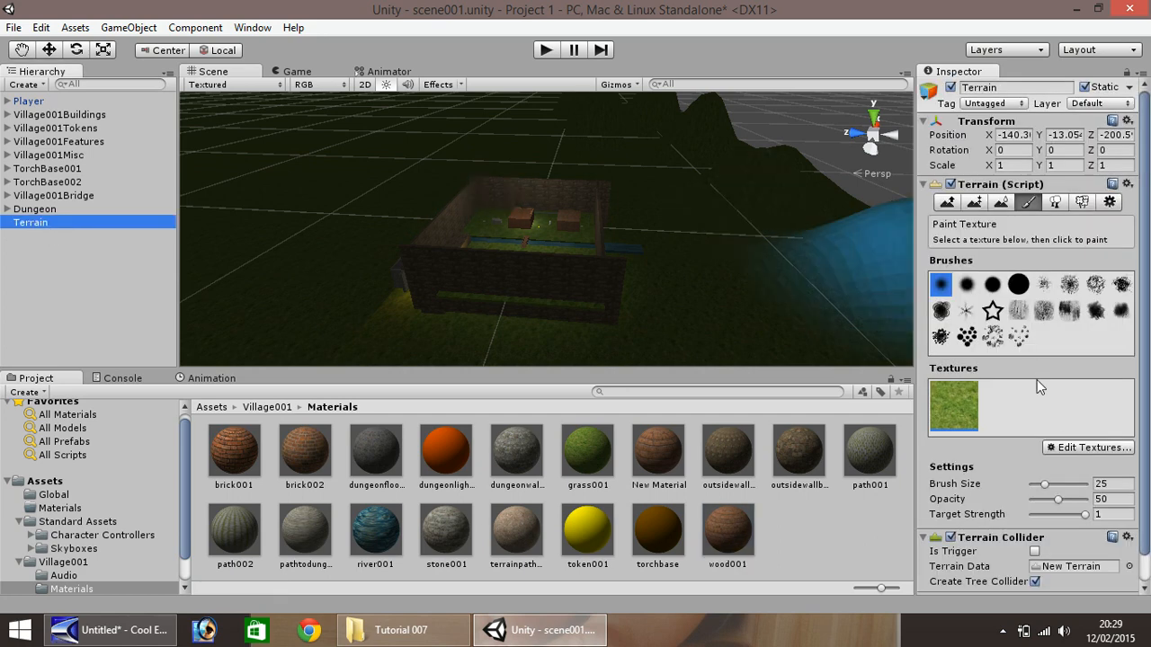
left_click(1073, 447)
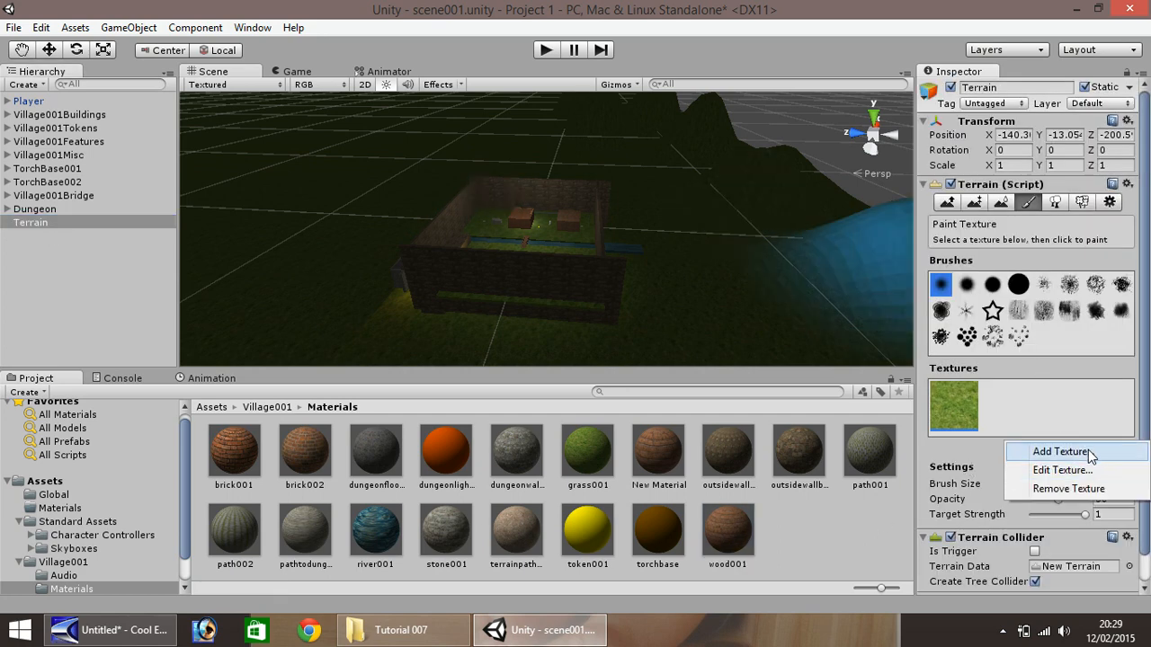
left_click(1061, 451)
left_click_drag(737, 540, 72, 89)
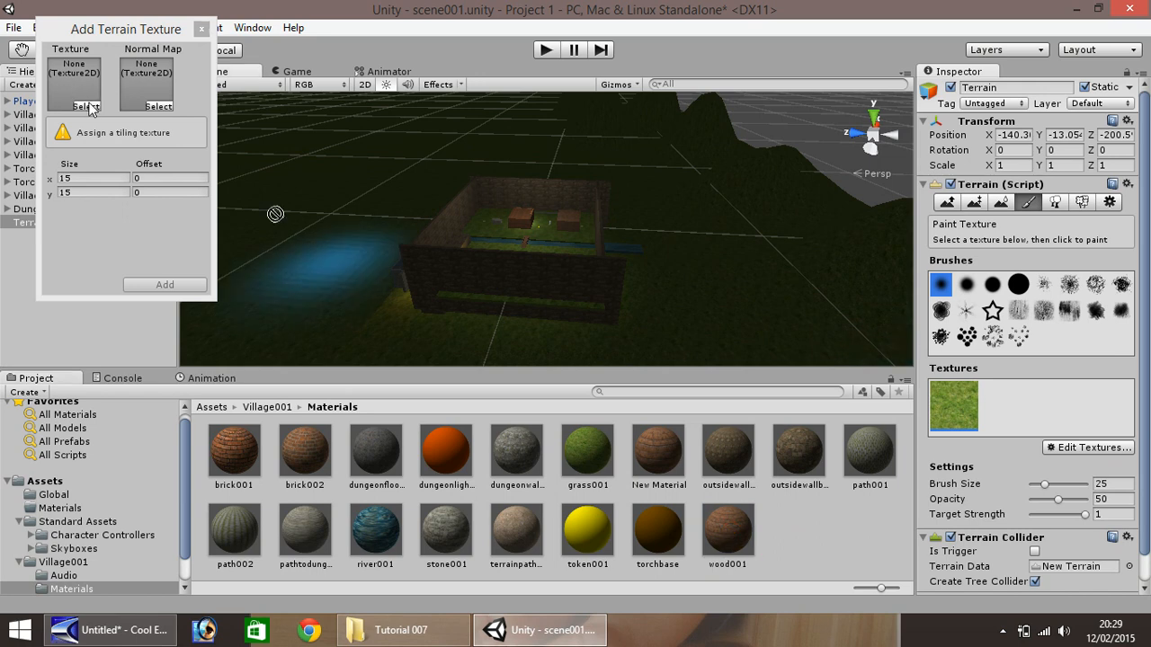
- Try brick001 as the new terrain texture, search the texture list for "terra", and reset the texture to None
left_click(87, 106)
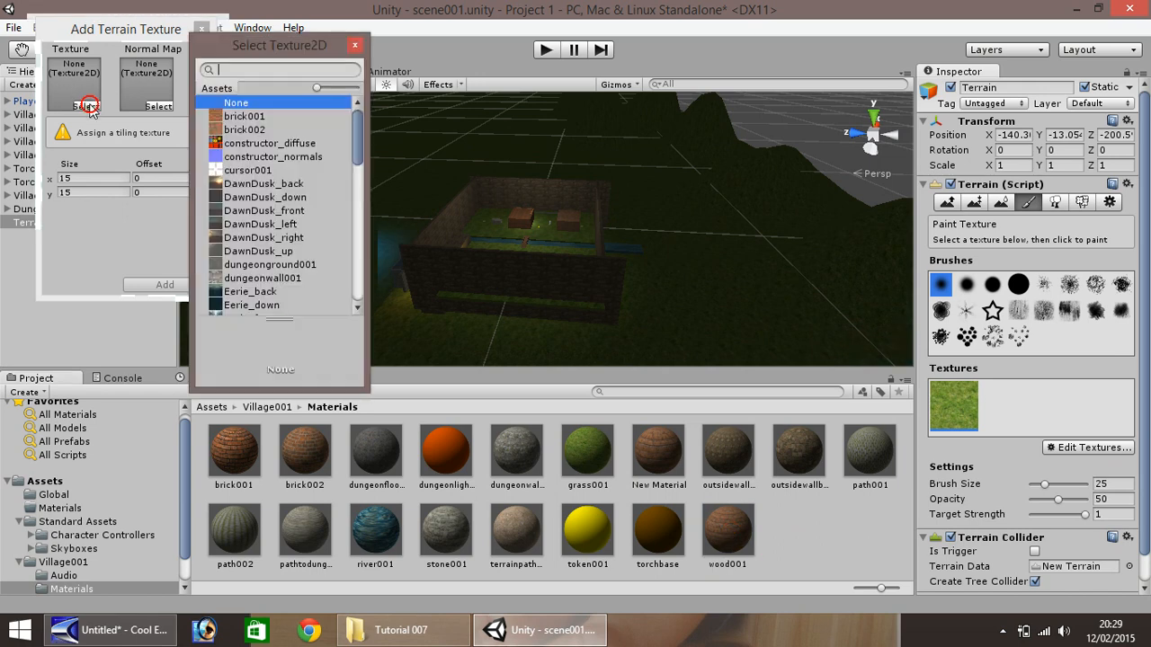
left_click(244, 117)
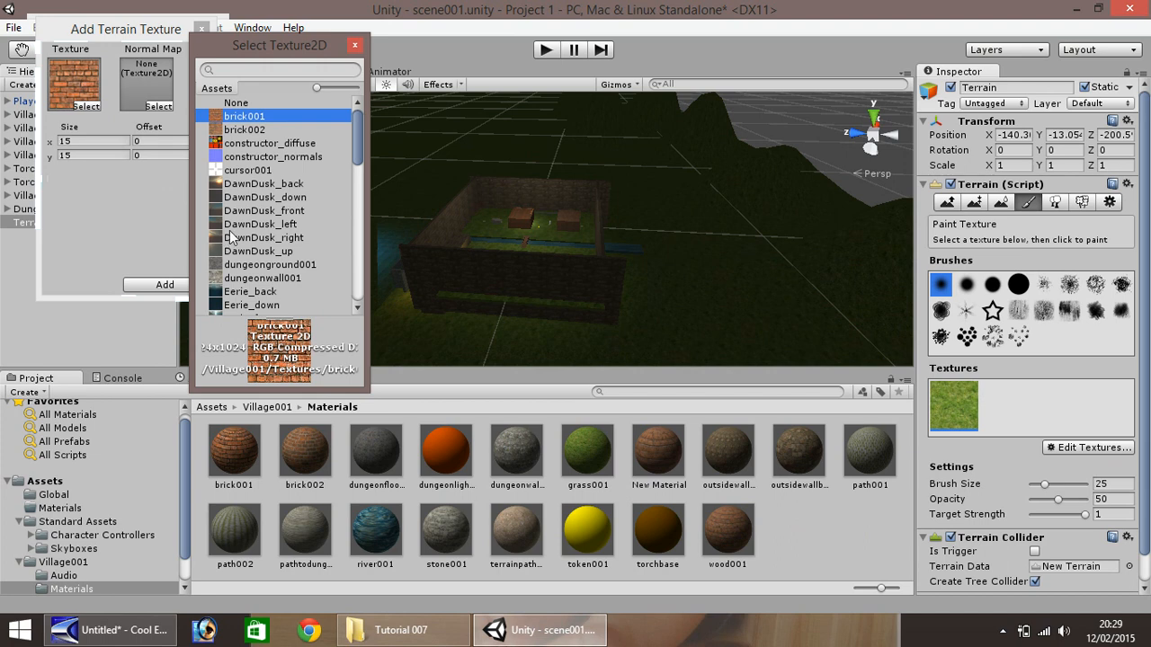
left_click_drag(352, 135, 257, 79)
left_click(239, 67)
type("terra")
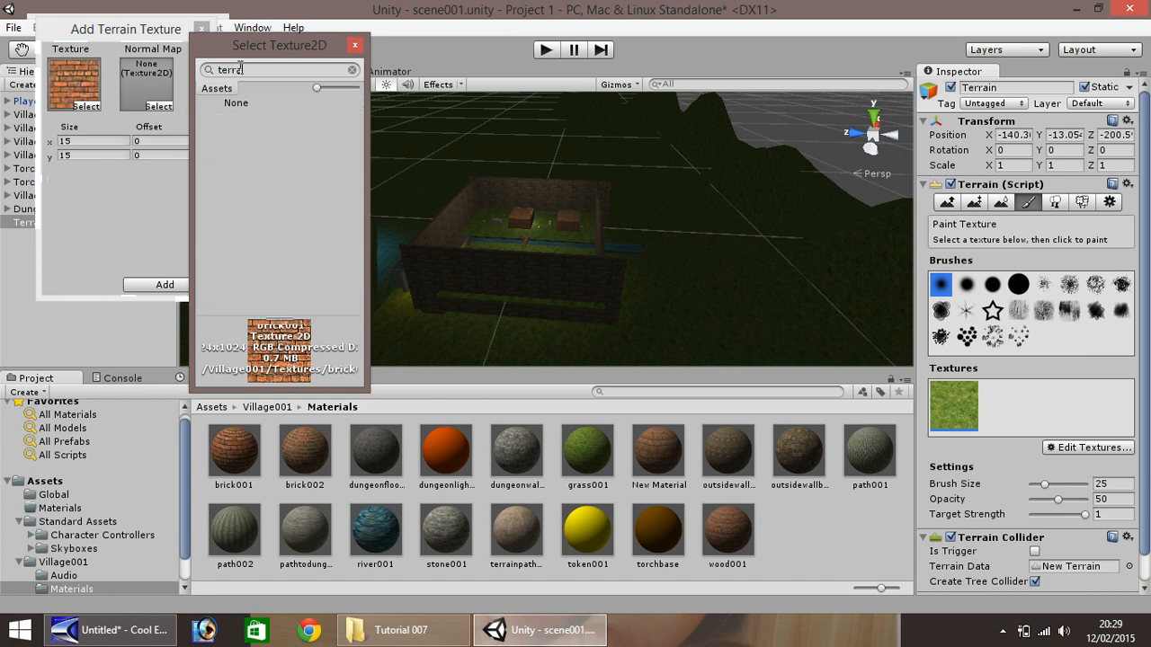
double_click(223, 104)
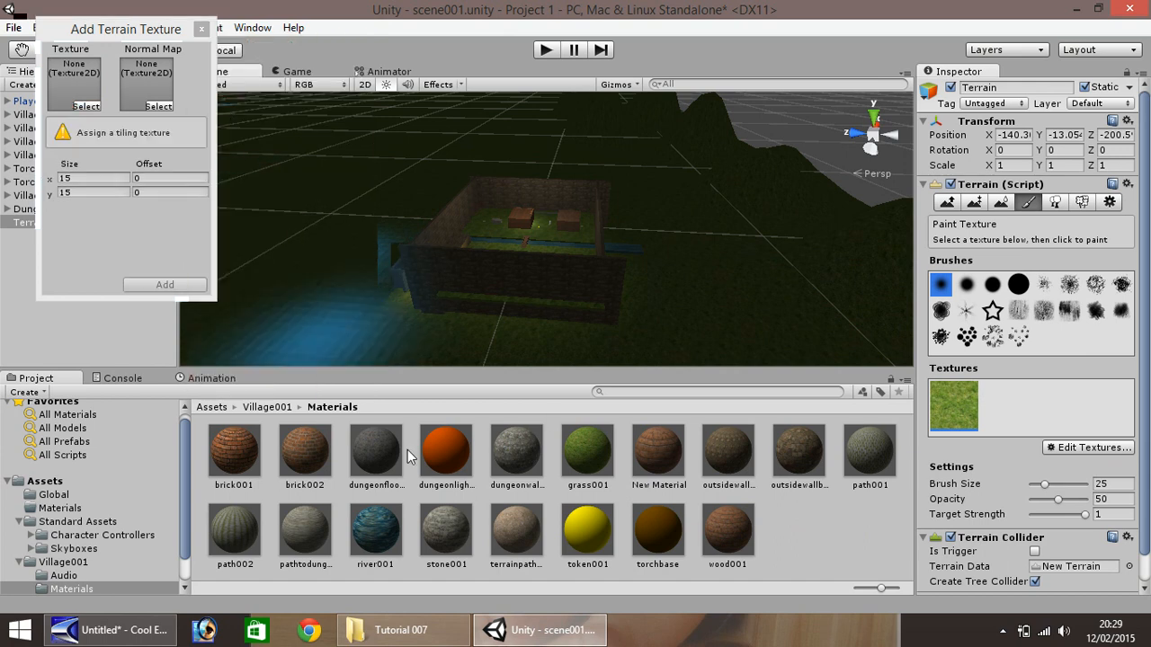
- Move the terrainpath001 material back to the Village001 folder and cancel the pending terrain texture
left_click(516, 535)
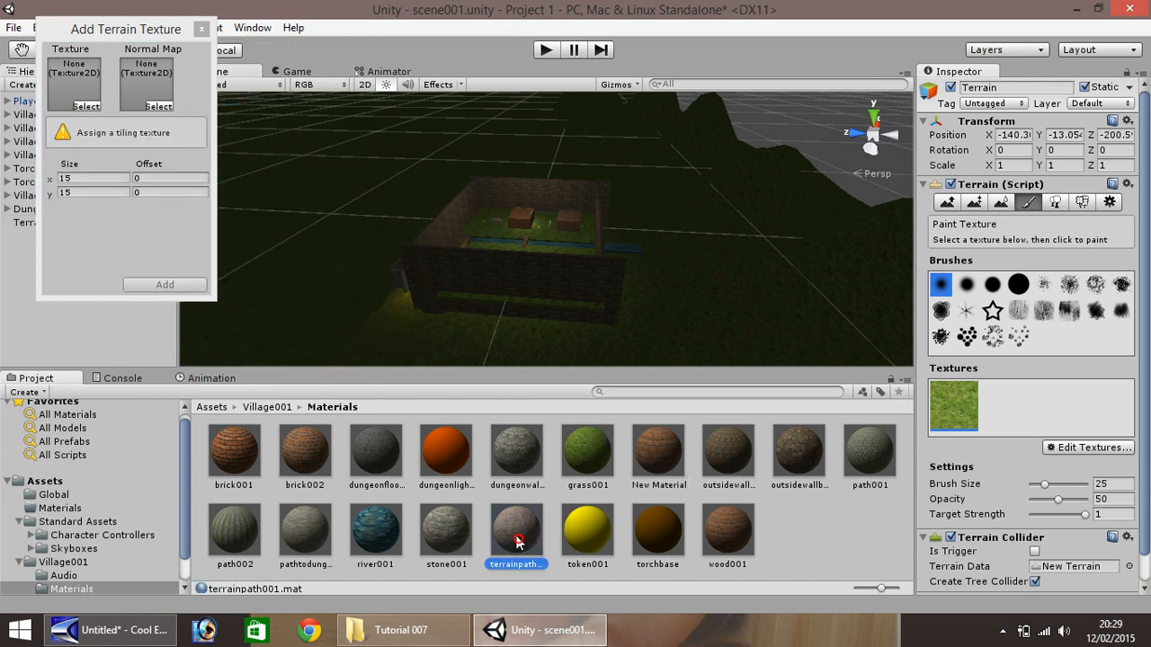
left_click_drag(518, 541, 63, 564)
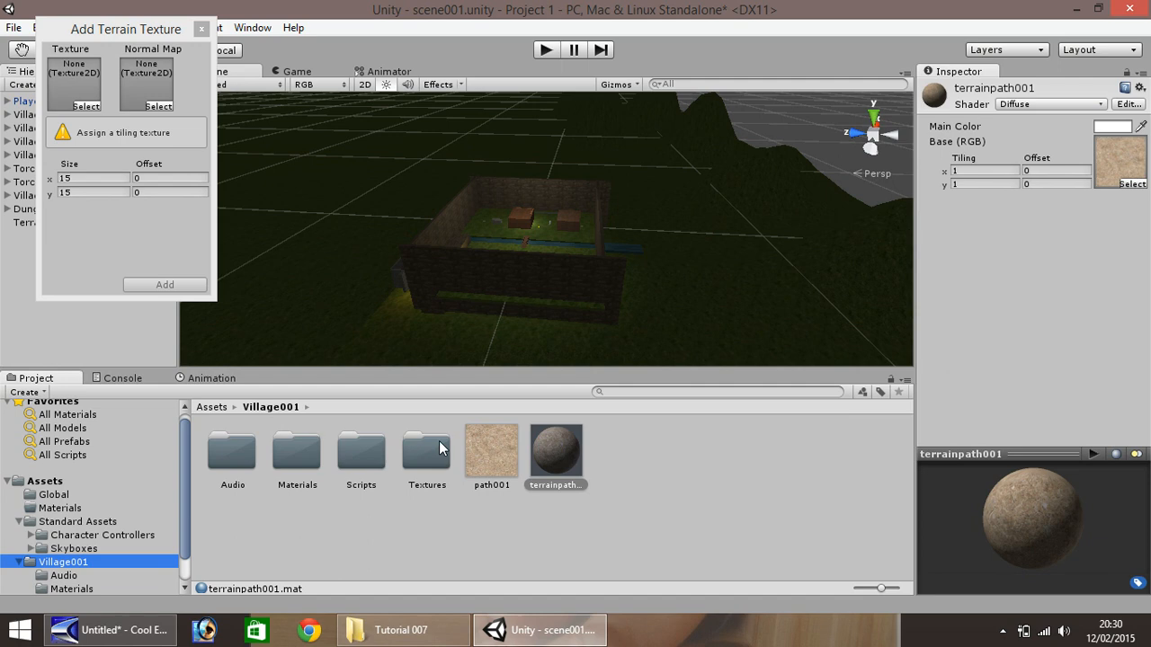
left_click(559, 458)
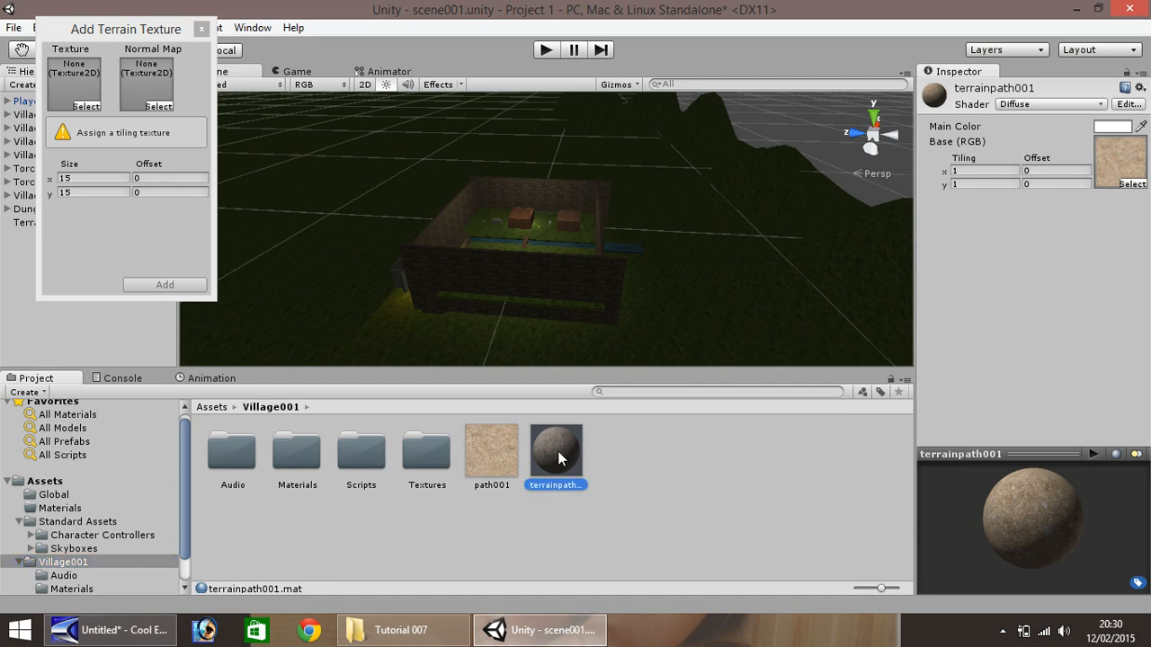
left_click(201, 28)
left_click(655, 445)
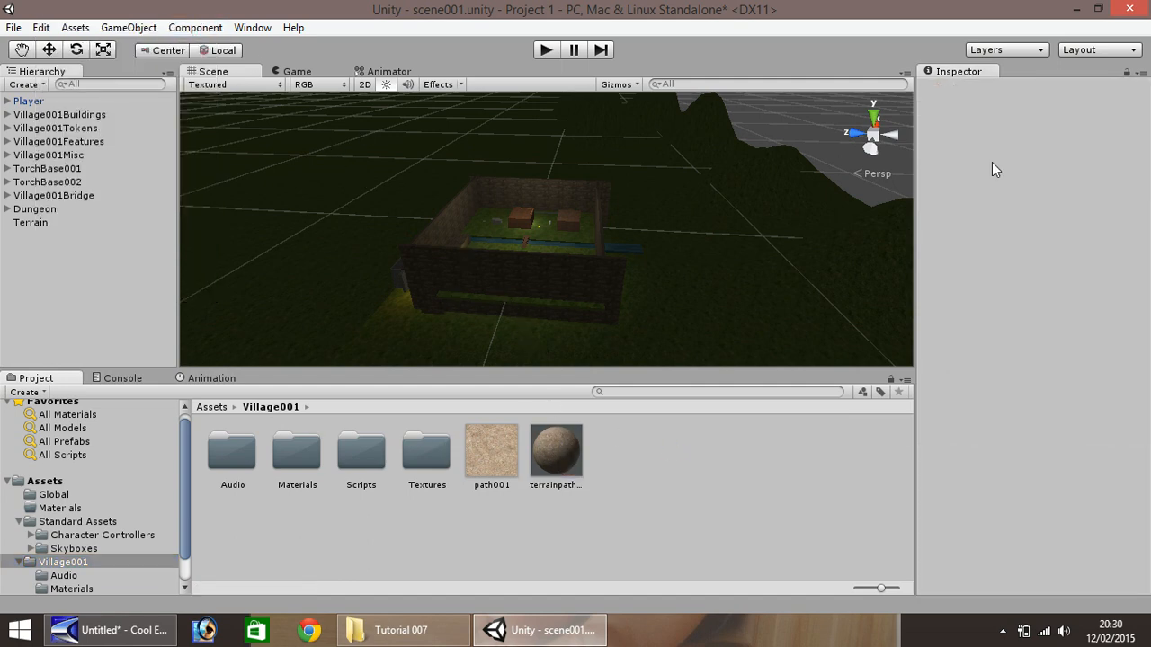
- Start adding another texture to the Terrain and assign the sandy path001 image from the Village001 folder as its texture
left_click(36, 225)
left_click(1140, 74)
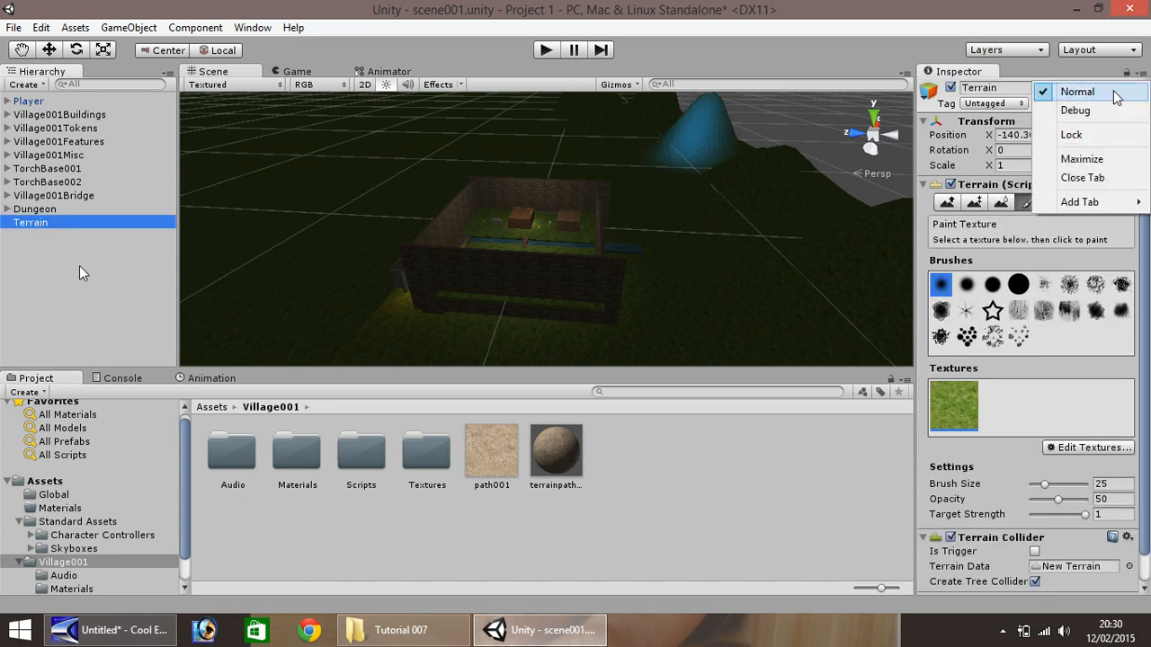
left_click(1092, 92)
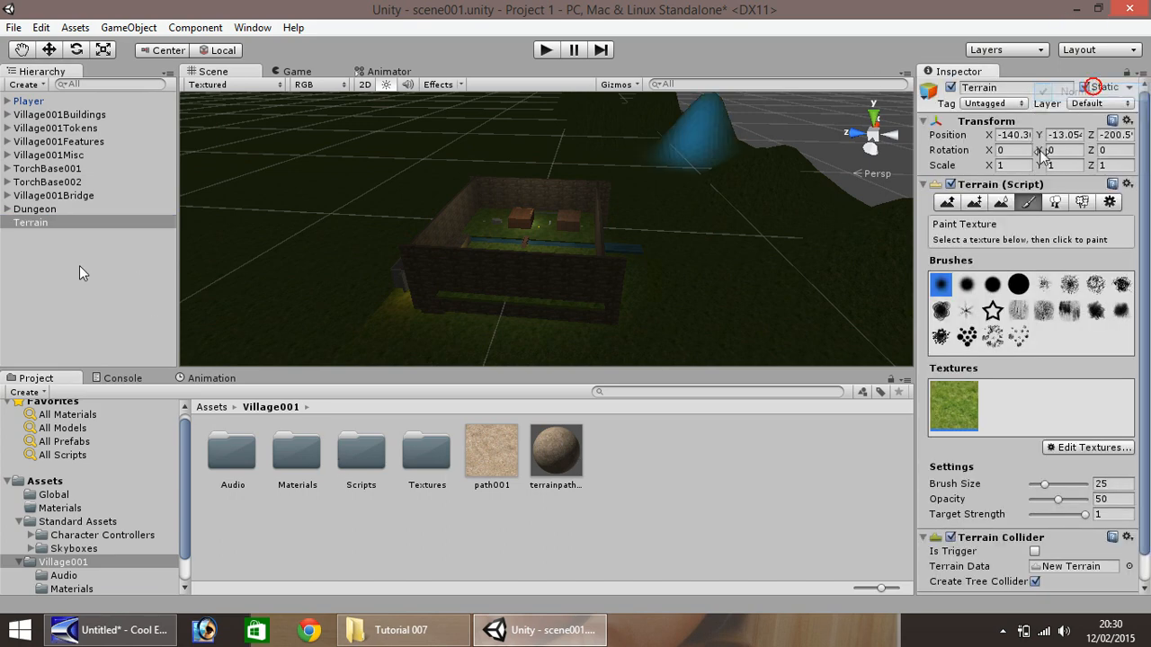
left_click(1097, 447)
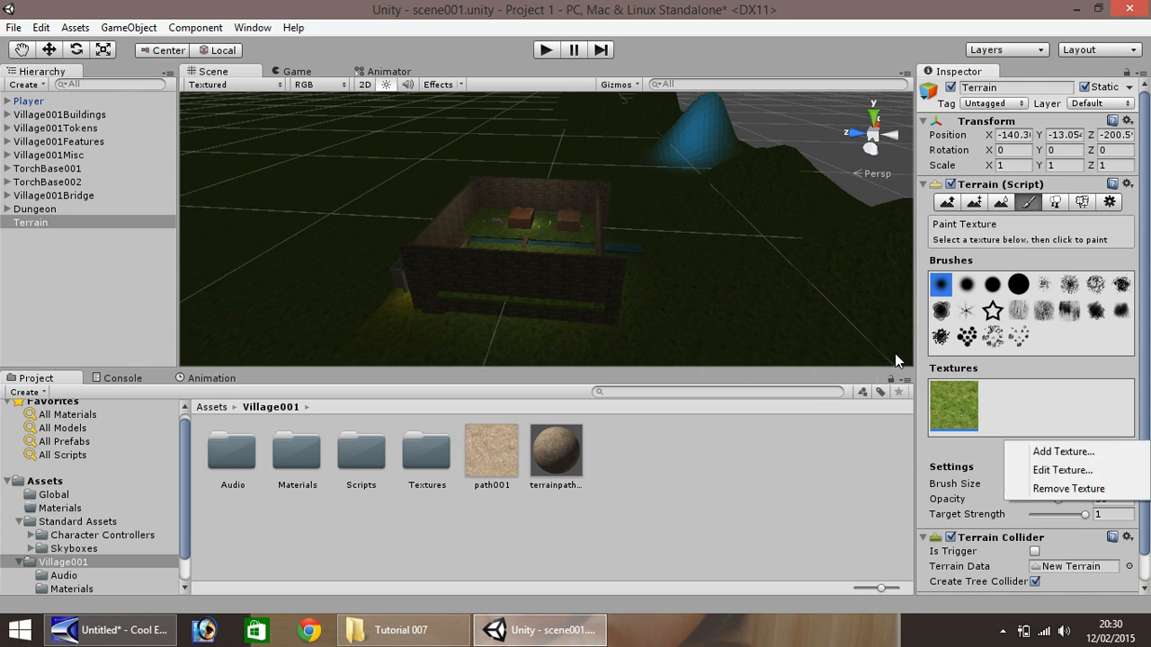
left_click(1063, 451)
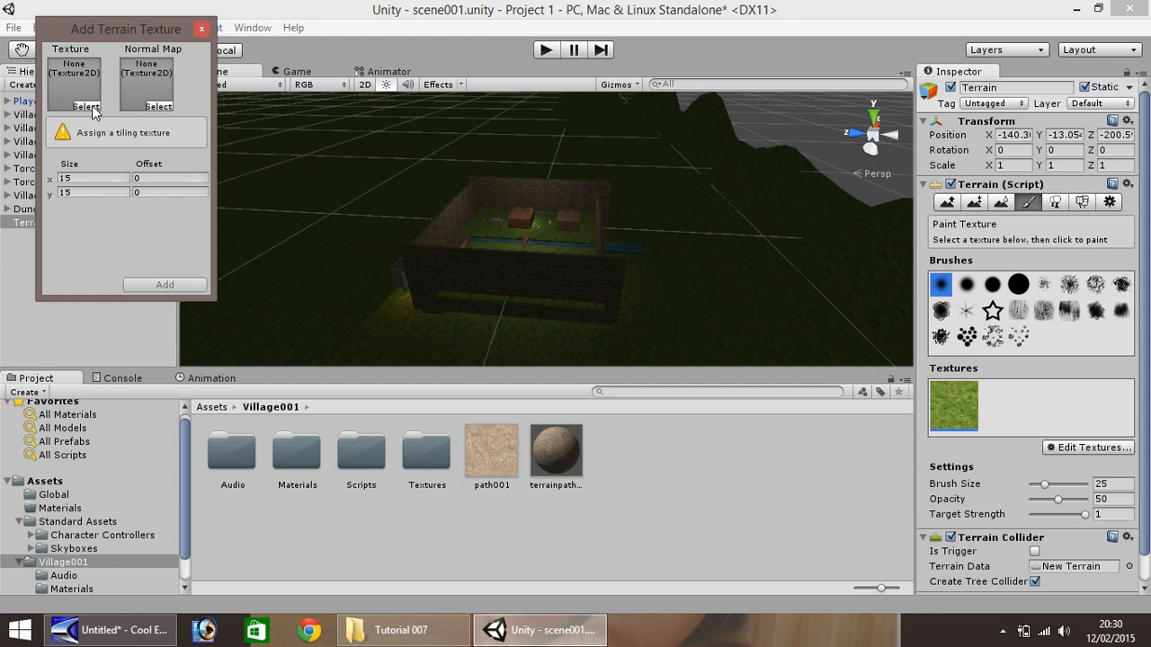
left_click(86, 106)
scroll(361, 157, "down", 3)
left_click_drag(361, 157, 361, 220)
left_click(245, 186)
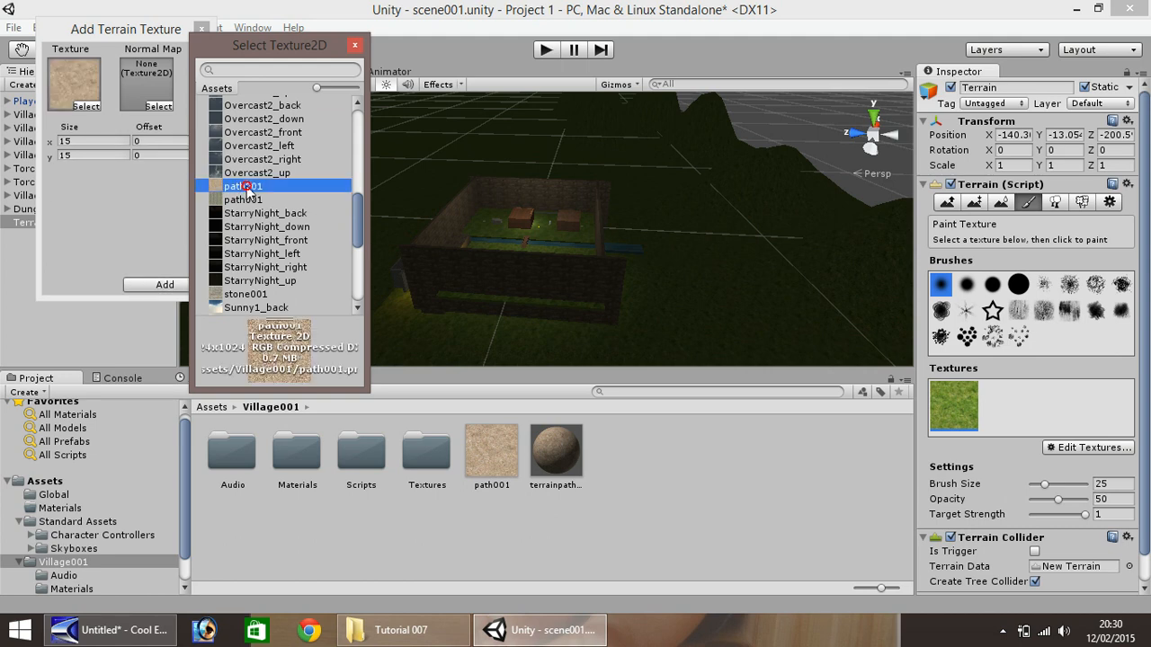
left_click_drag(358, 246, 360, 217)
double_click(250, 184)
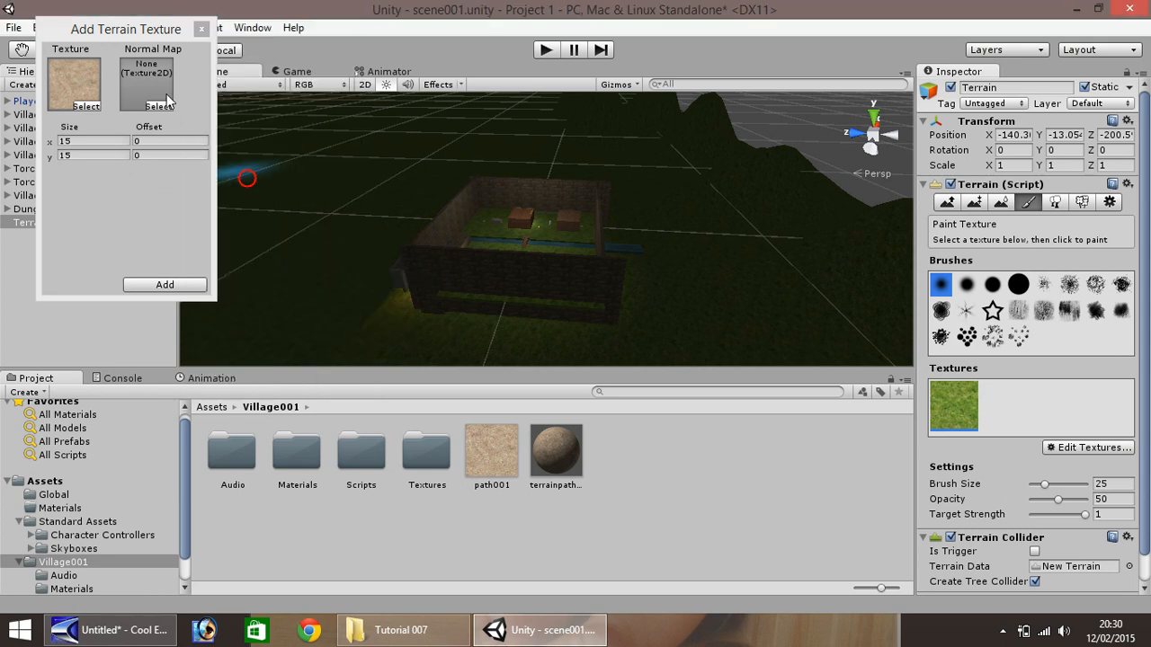
- Assign path001 as the normal map as well and add the texture to the terrain
left_click(151, 82)
left_click(168, 107)
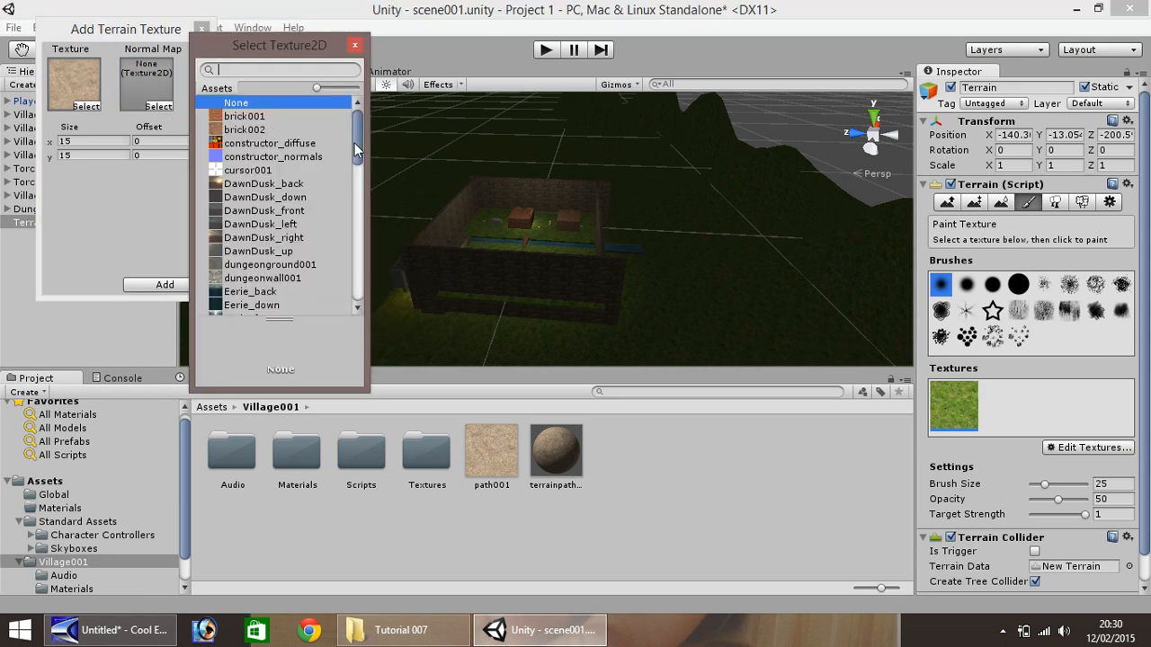
left_click_drag(354, 143, 361, 225)
scroll(306, 204, "down", 2)
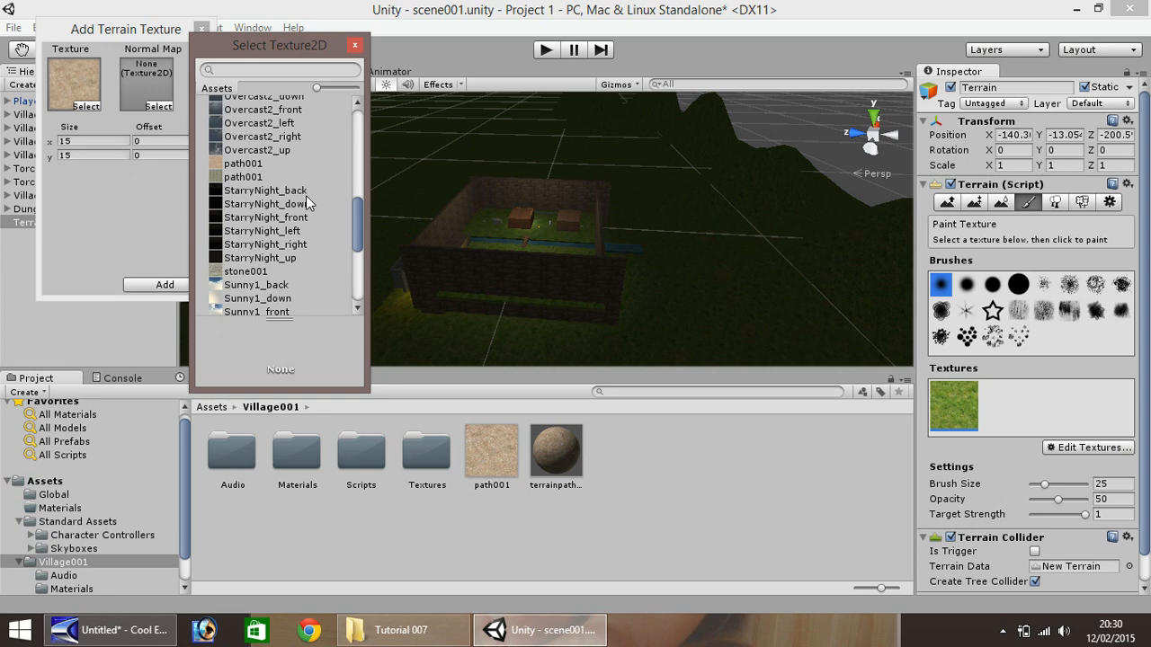
double_click(243, 161)
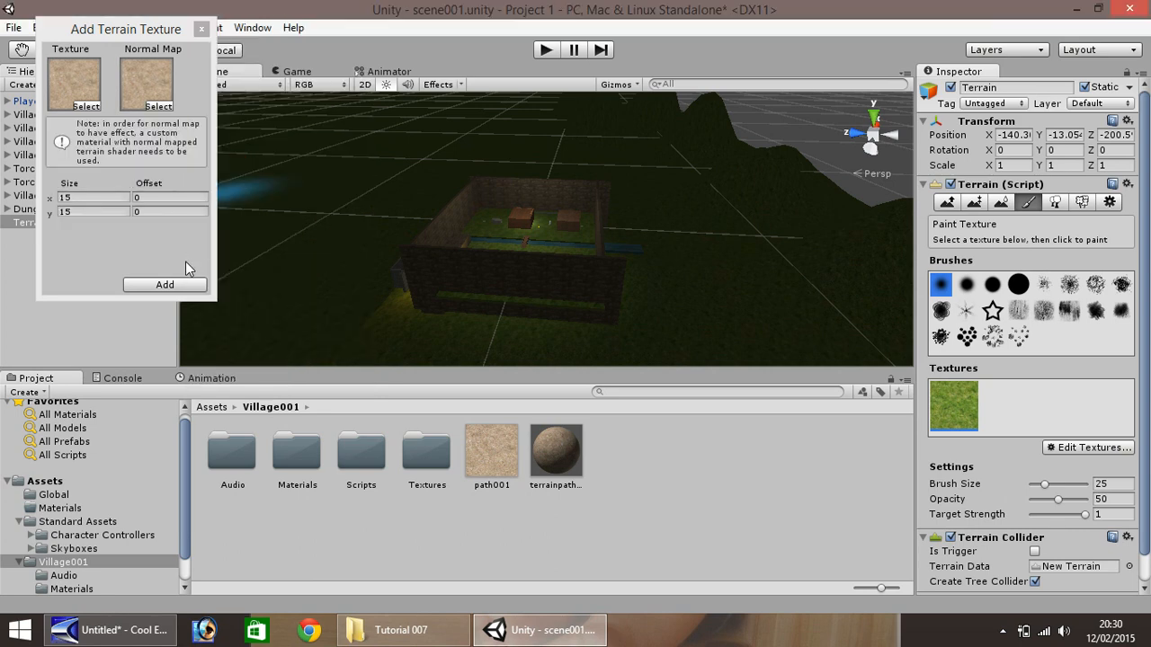
left_click(164, 285)
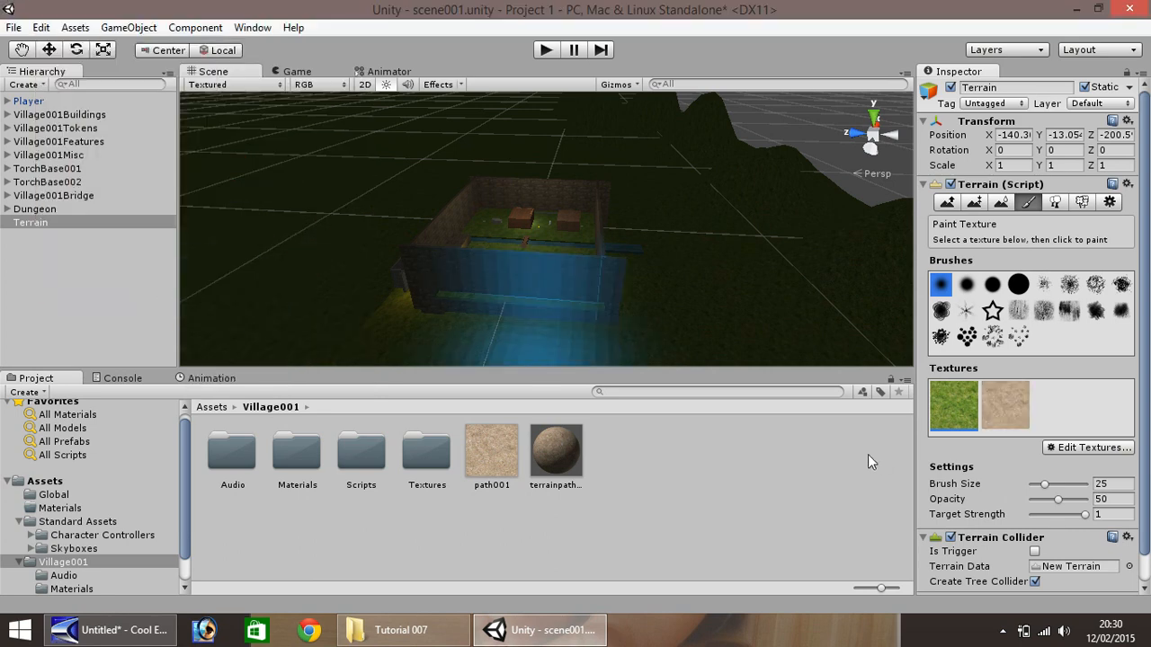
left_click(1006, 399)
left_click(947, 418)
left_click(1015, 402)
left_click(697, 535)
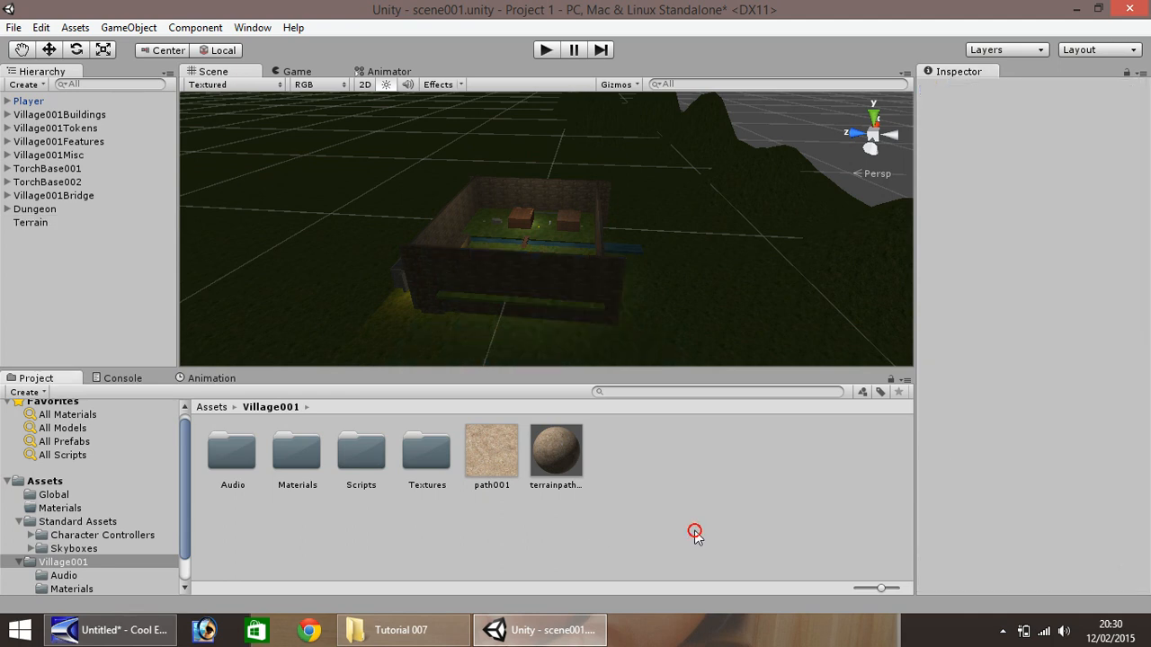
- Paint a curved patch of the path001 texture on the open grass outside the village walls with the second soft round brush
left_click(27, 225)
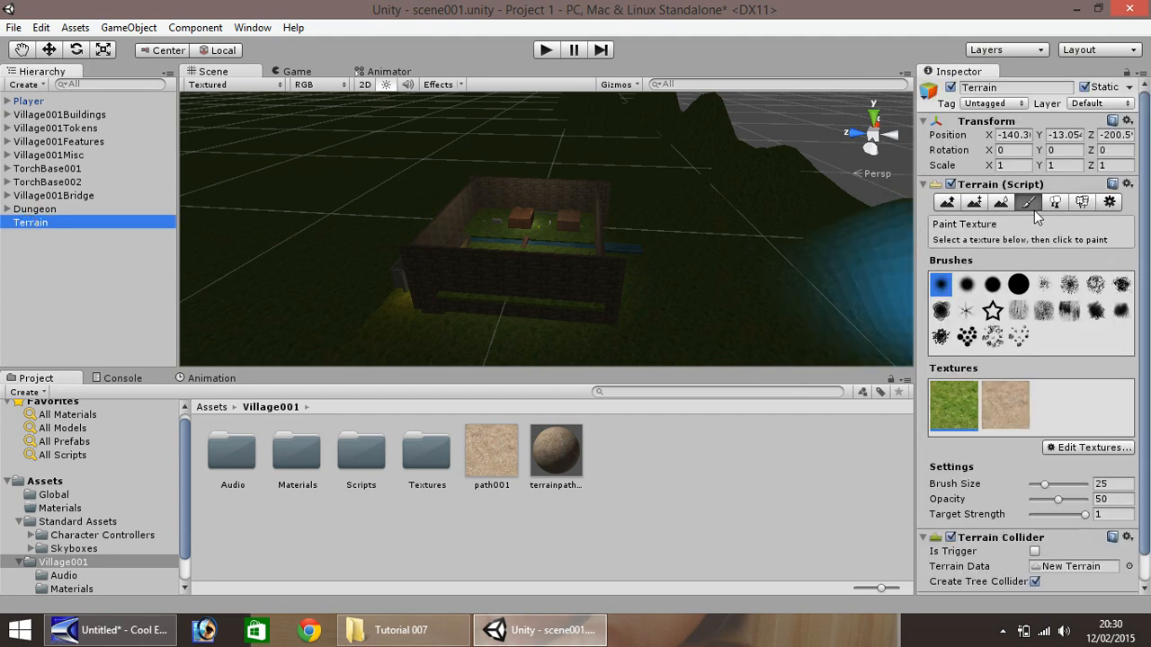
left_click(968, 285)
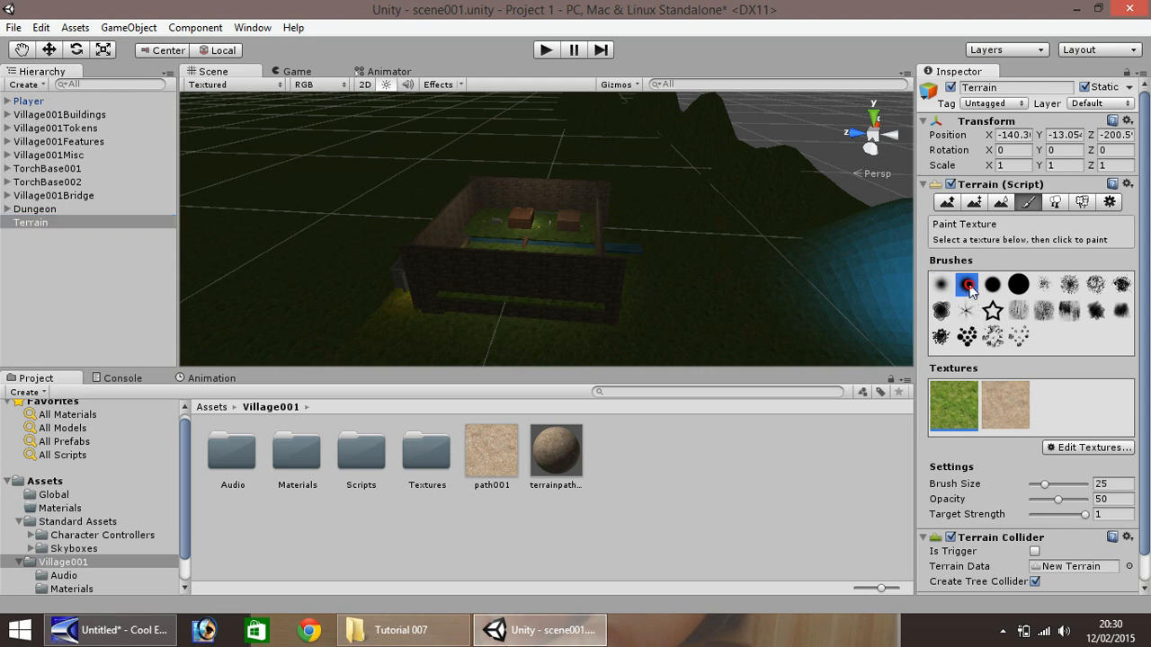
left_click(1011, 405)
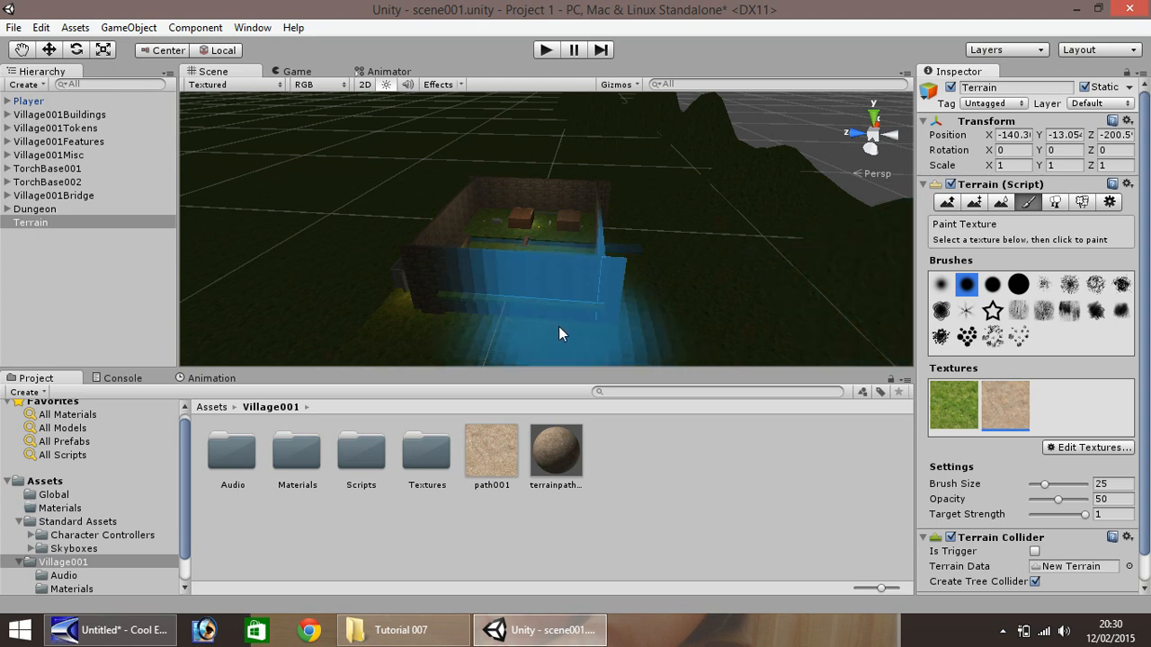
left_click(24, 51)
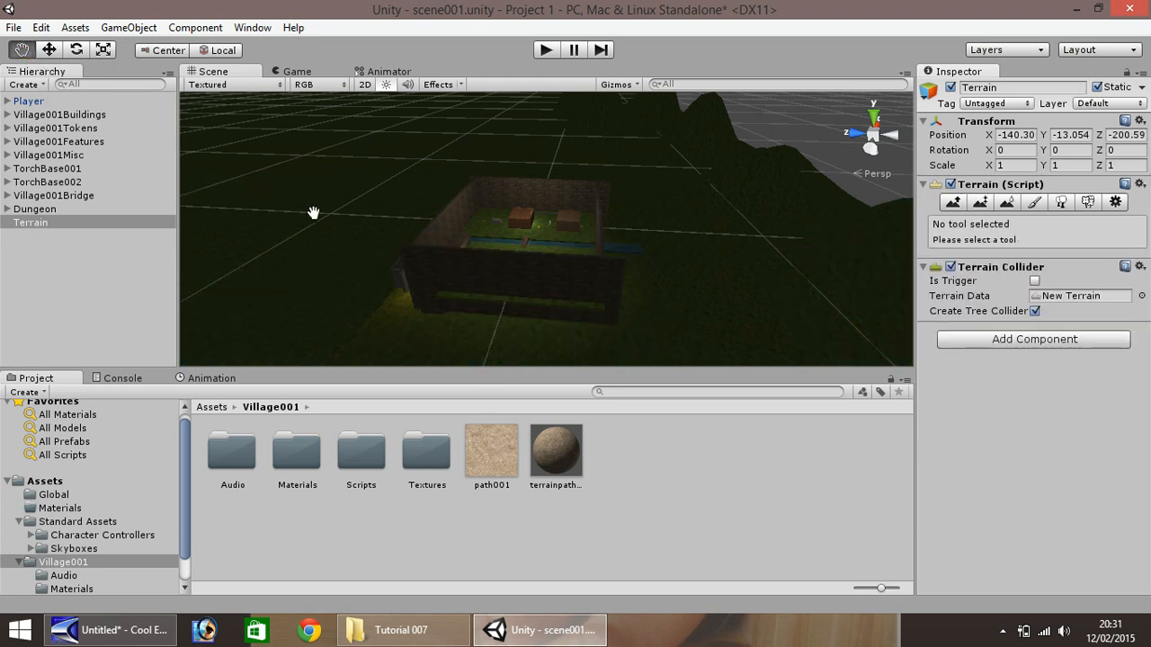
left_click_drag(313, 214, 364, 211)
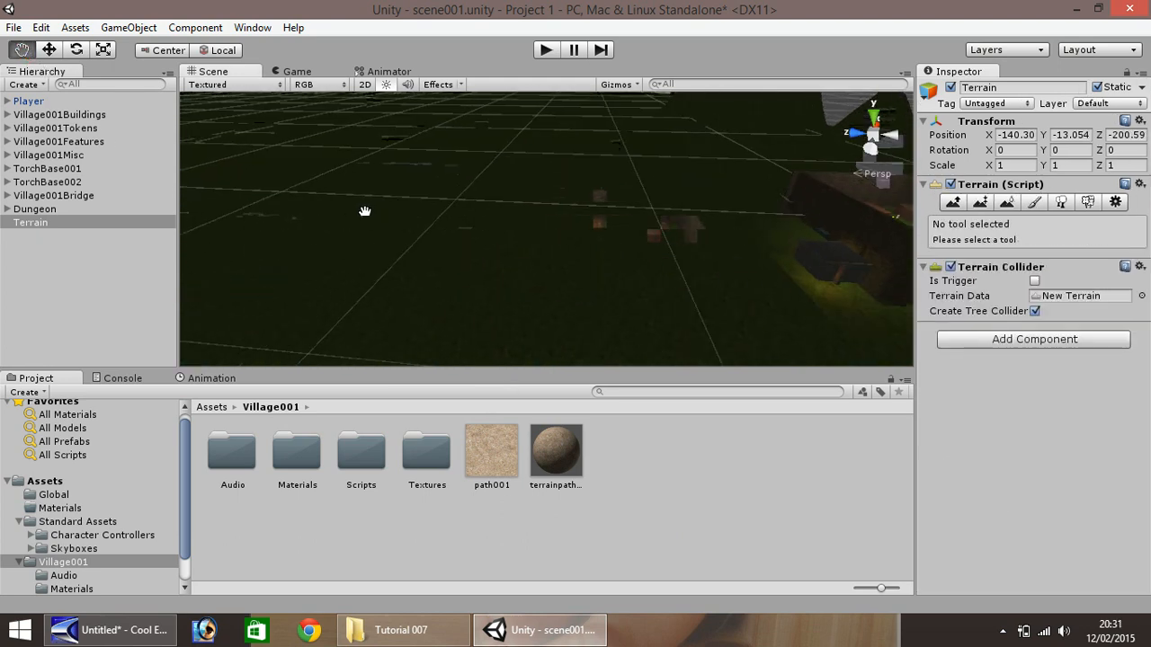
left_click(48, 50)
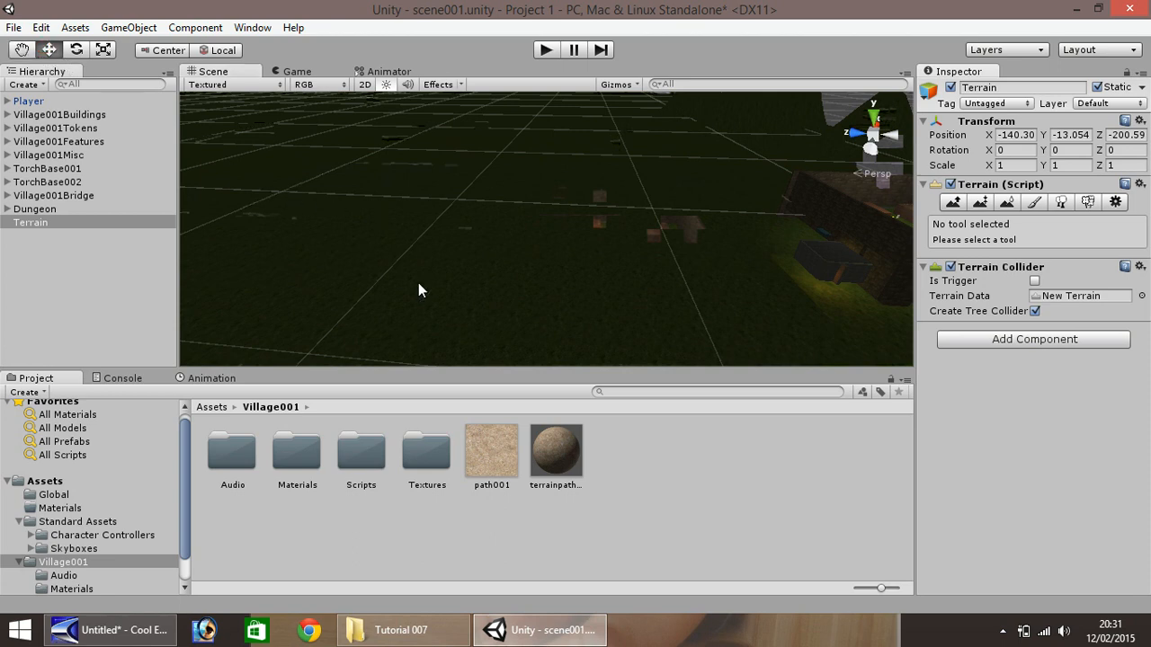
left_click(1034, 203)
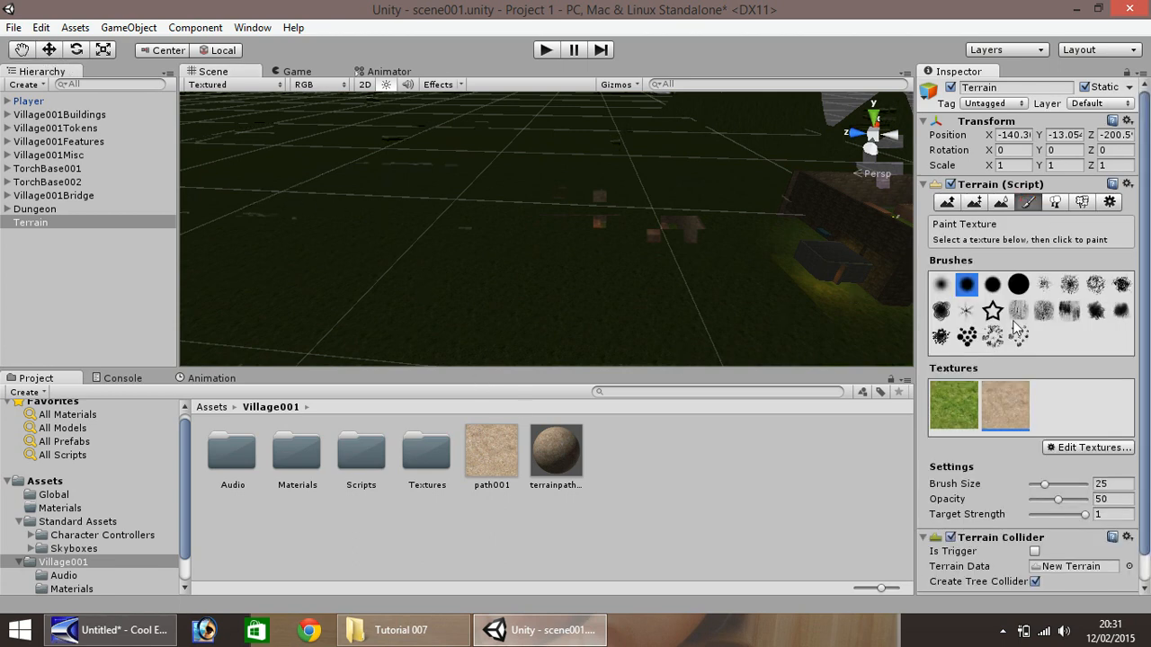
mouse_move(383, 217)
left_mouse_down()
mouse_move(449, 260)
mouse_move(489, 268)
left_mouse_up()
mouse_move(559, 154)
left_mouse_down()
mouse_move(386, 195)
mouse_move(373, 188)
mouse_move(387, 147)
left_mouse_up()
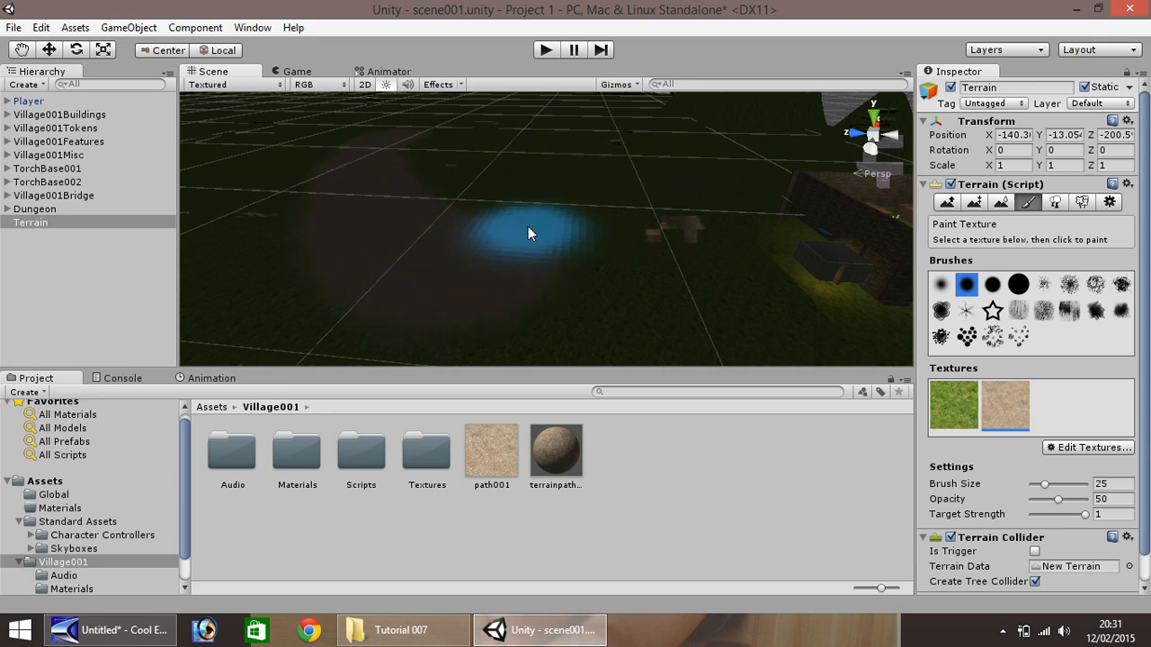
left_click_drag(529, 224, 576, 171)
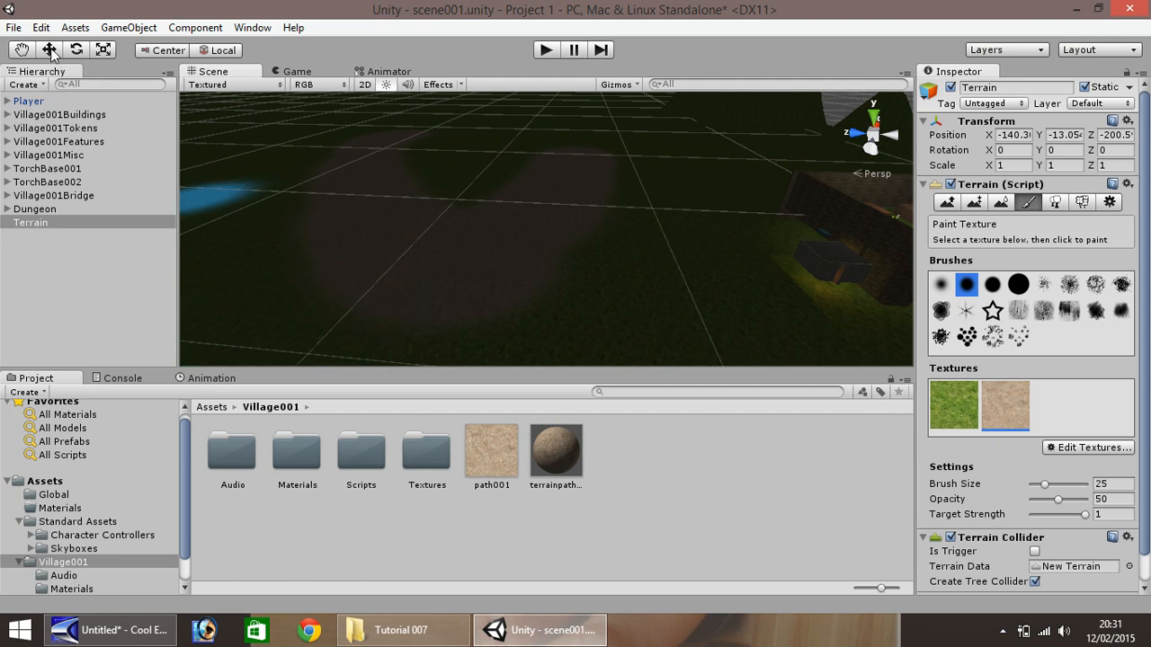
- Paint a path001 branch extending outward from the curved path patch with the softest round brush
left_click(20, 50)
left_click_drag(275, 185, 356, 194)
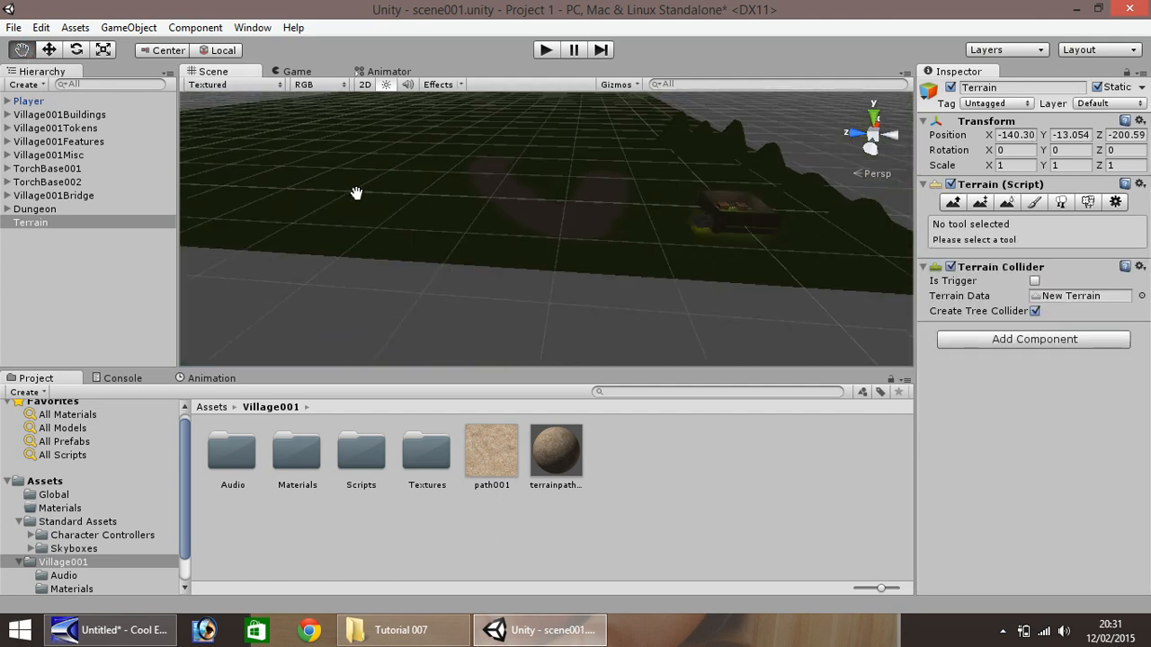
scroll(425, 189, "up", 1)
left_click_drag(424, 183, 406, 237)
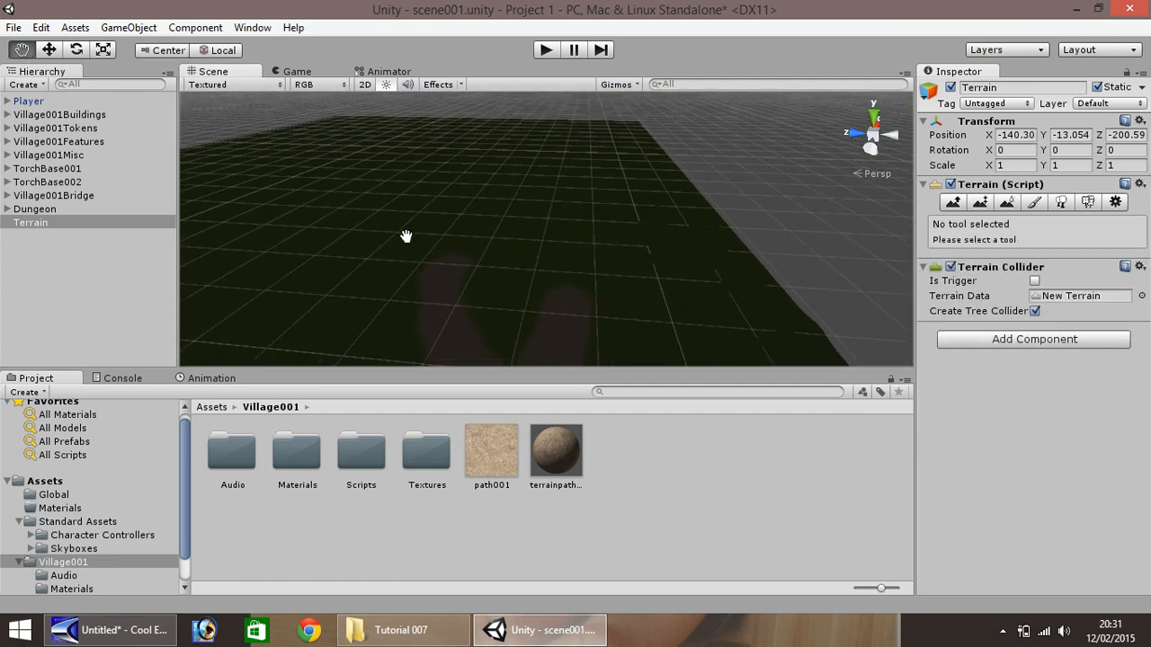
left_click(49, 49)
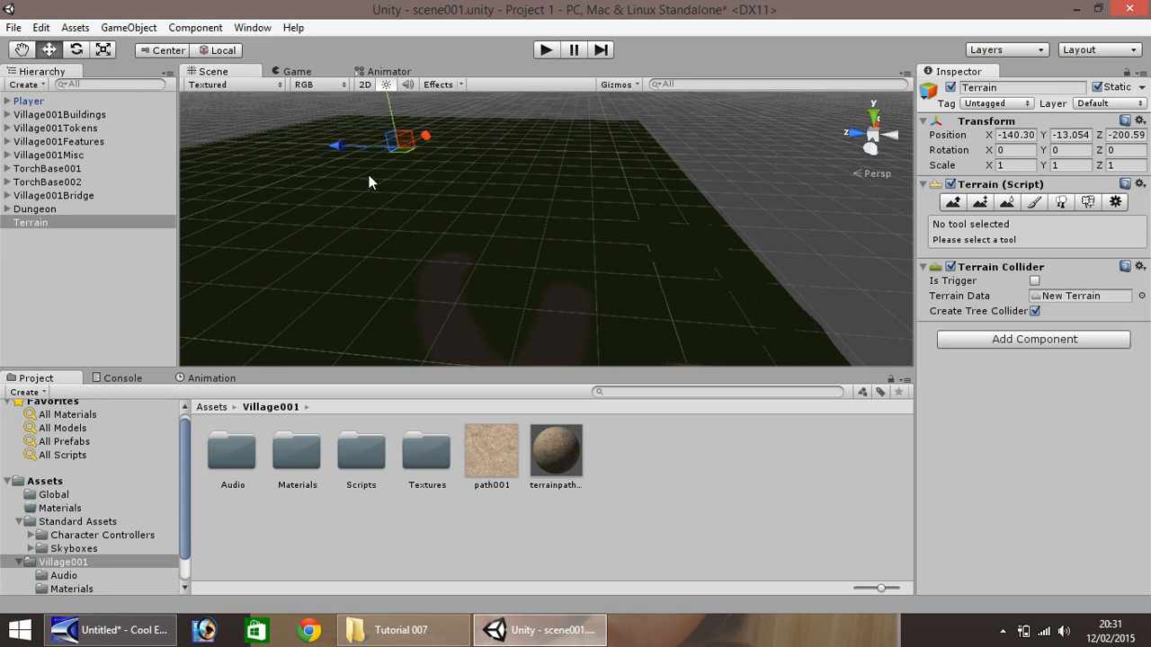
left_click(491, 454)
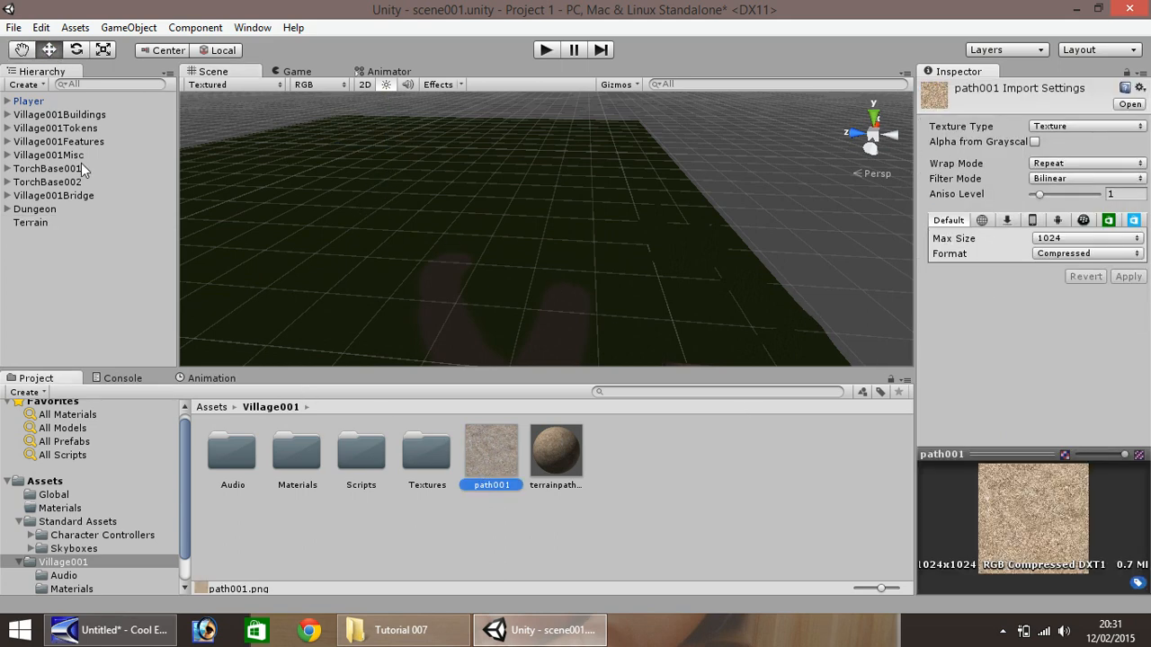
left_click(47, 225)
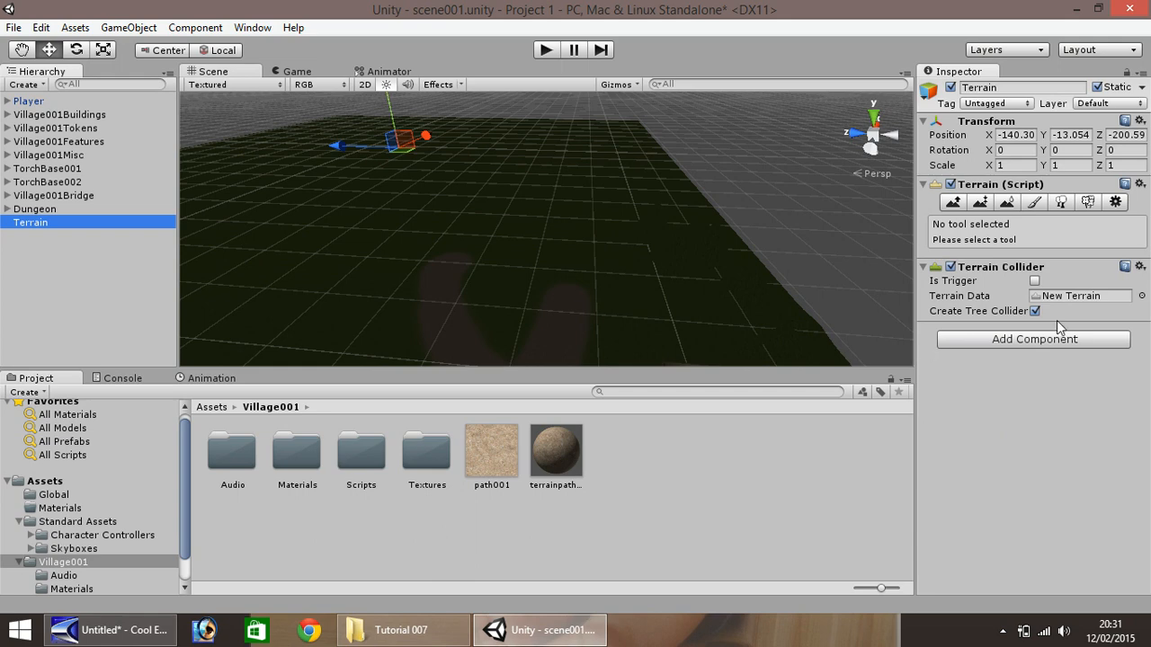
left_click(1034, 202)
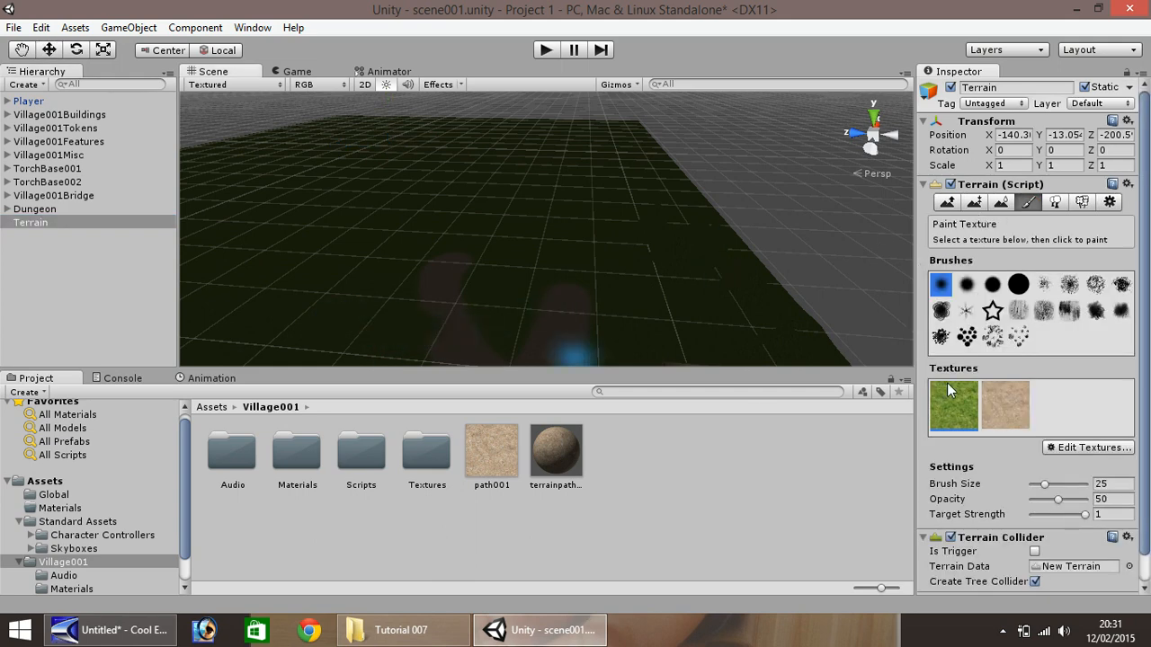
left_click(1005, 400)
mouse_move(424, 326)
left_mouse_down()
mouse_move(365, 322)
mouse_move(310, 299)
left_mouse_up()
- Paint further path001 areas across the grass beside the village, using both the softest round brush and a speckled brush
left_click(21, 49)
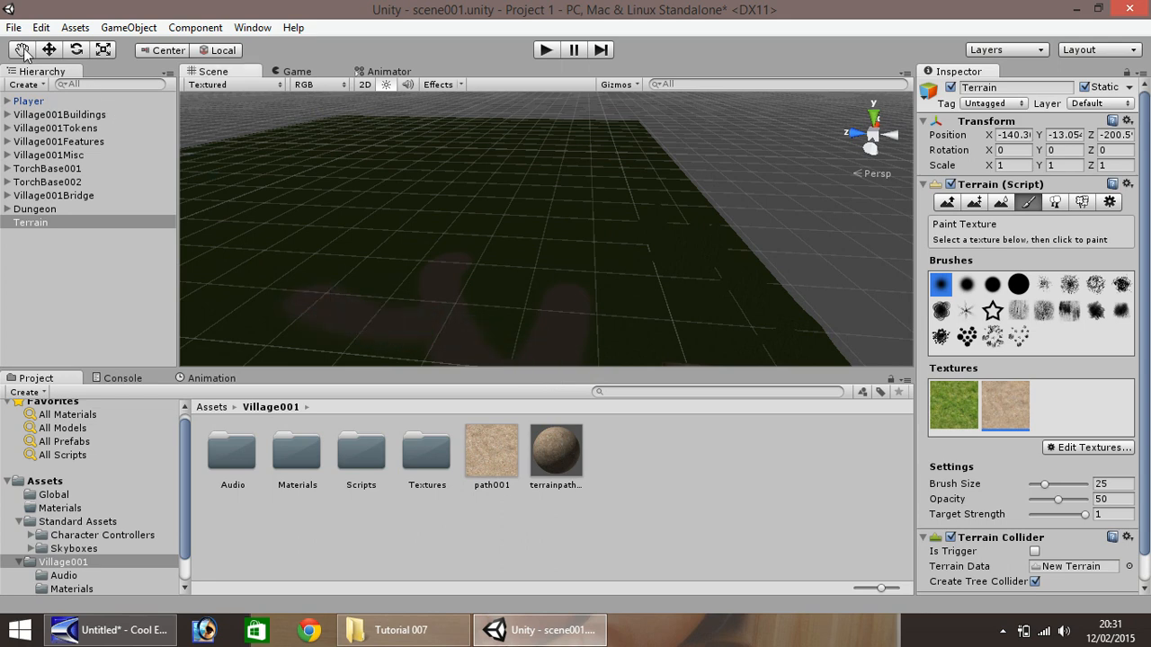
left_click_drag(284, 235, 235, 179)
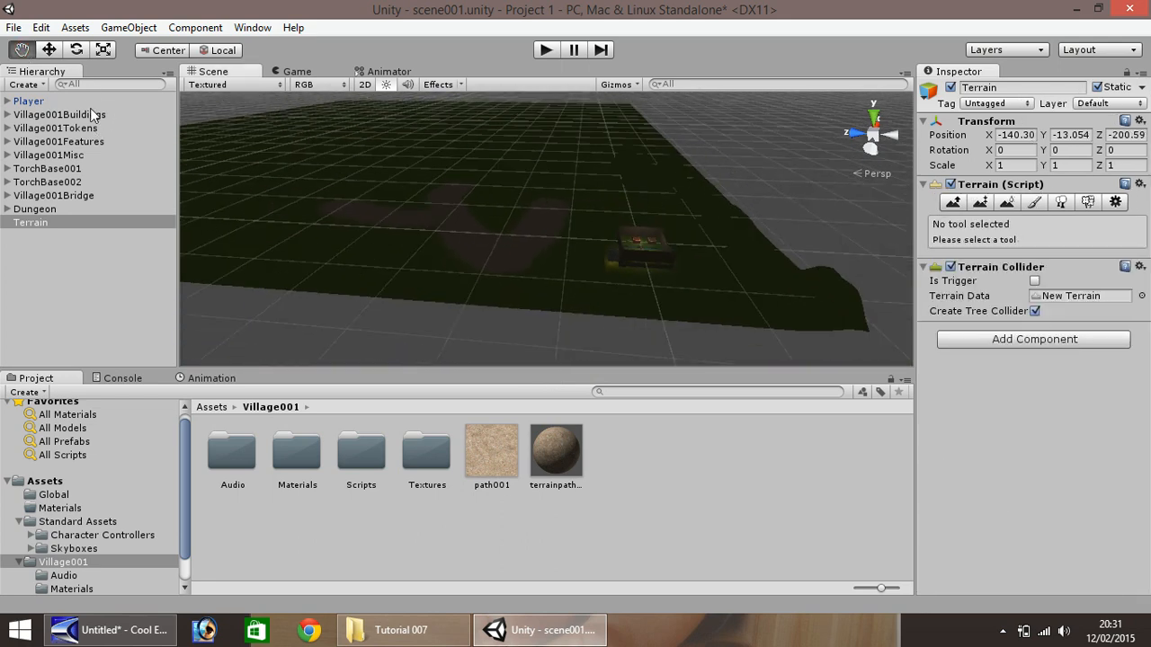
left_click(49, 49)
left_click(1034, 202)
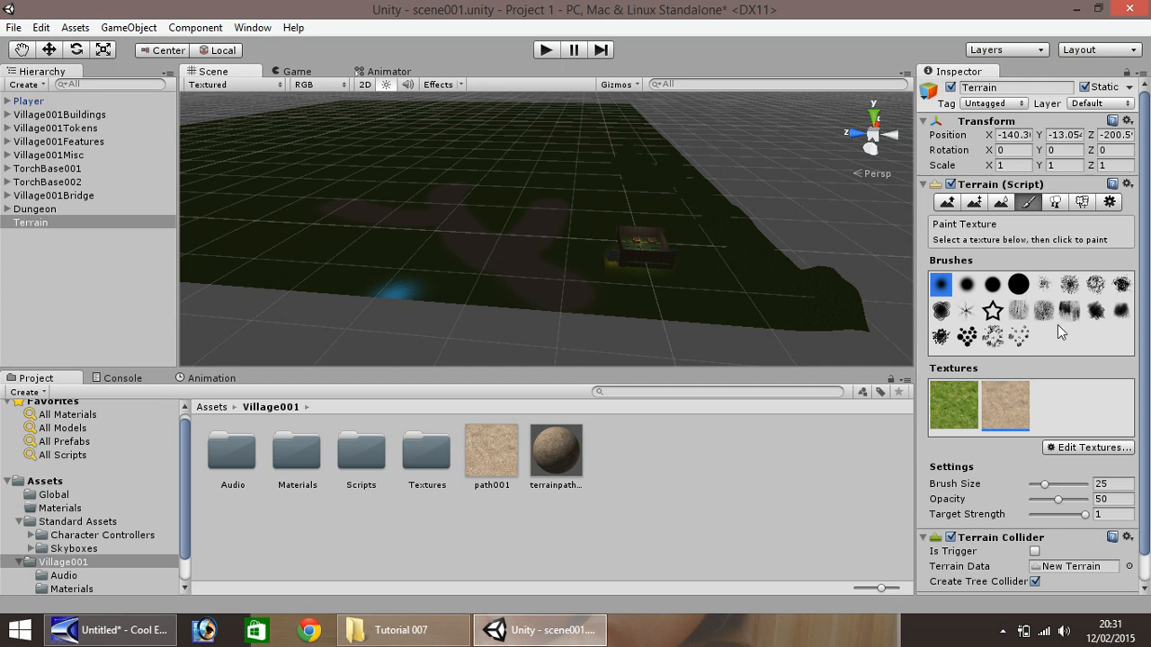
left_click(1069, 286)
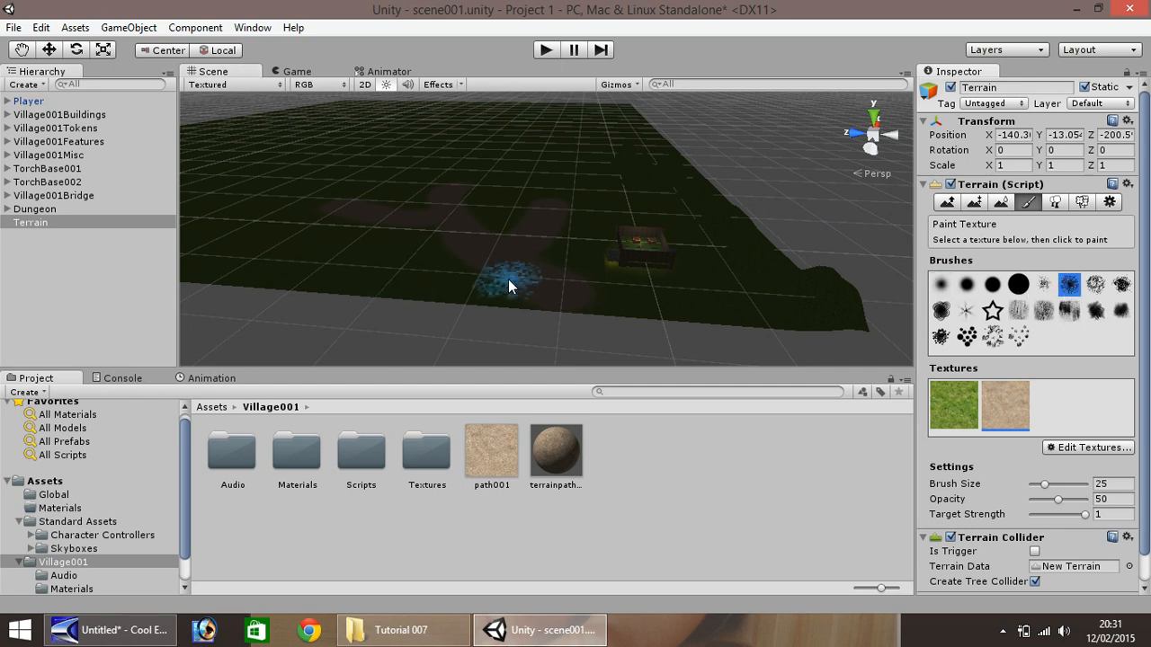
mouse_move(381, 264)
left_mouse_down()
mouse_move(334, 268)
mouse_move(267, 226)
left_mouse_up()
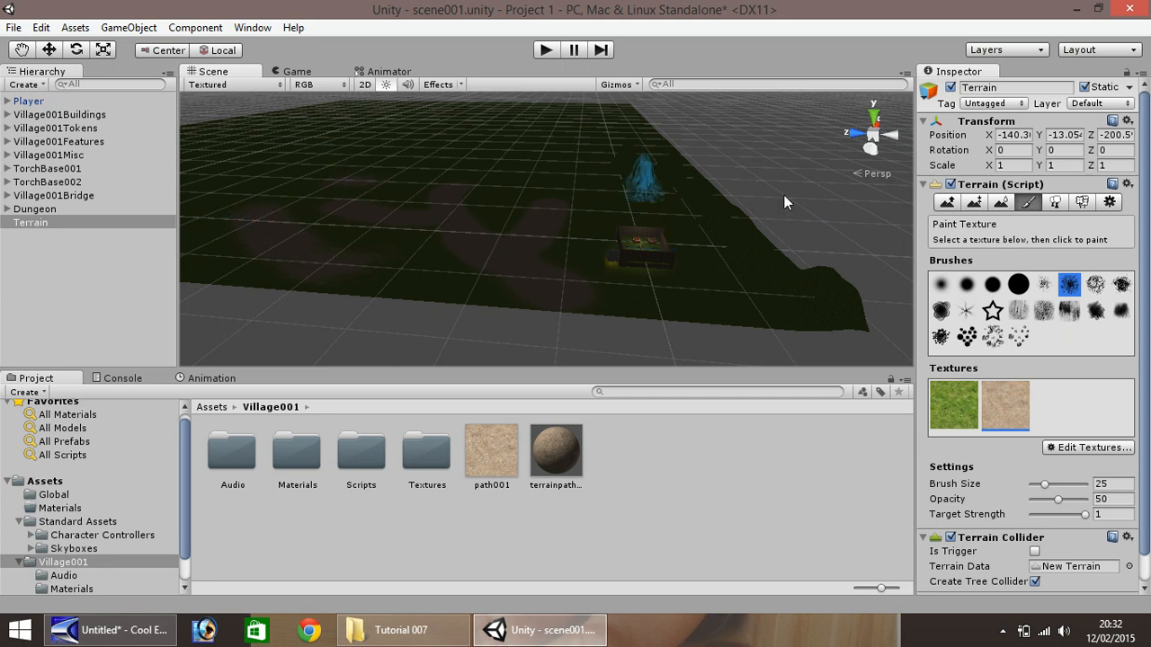
left_click(941, 285)
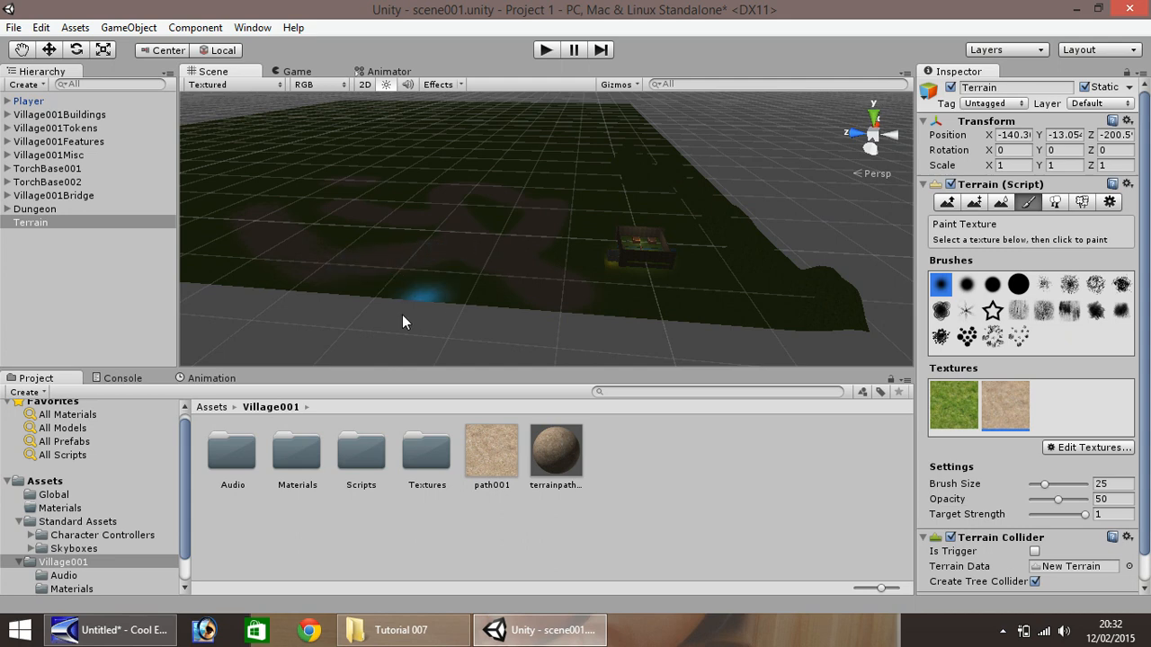
- Raise hills on the grass beyond the village with the large hard round height brush and the second soft round Raise/Lower brush
left_click(975, 202)
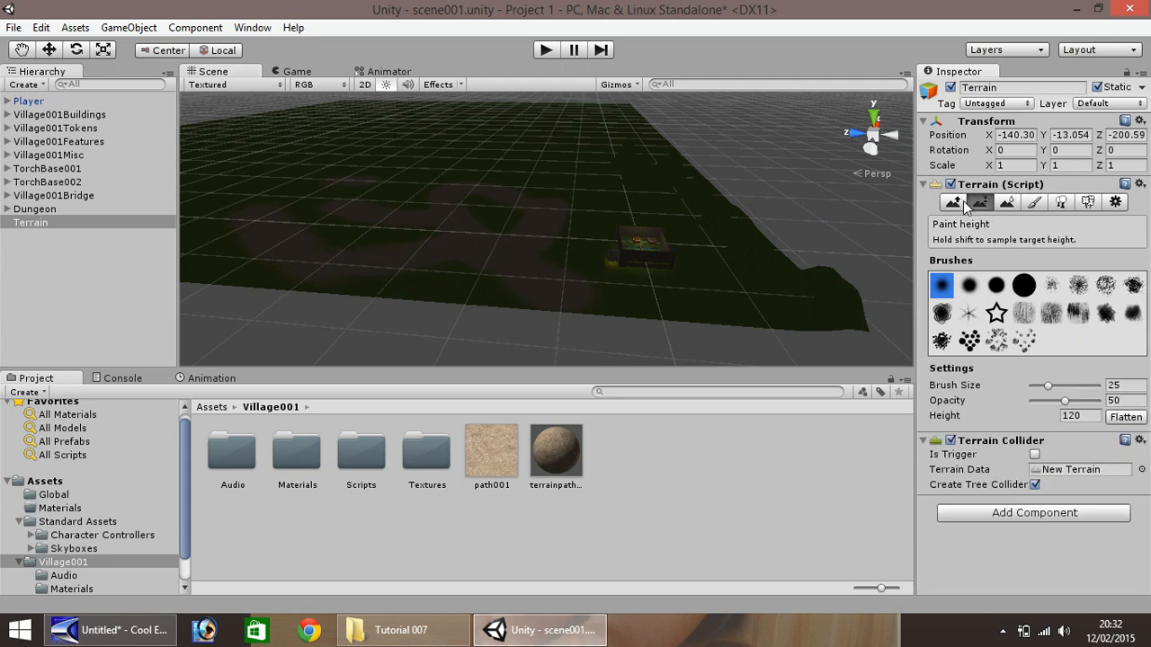
left_click(1024, 285)
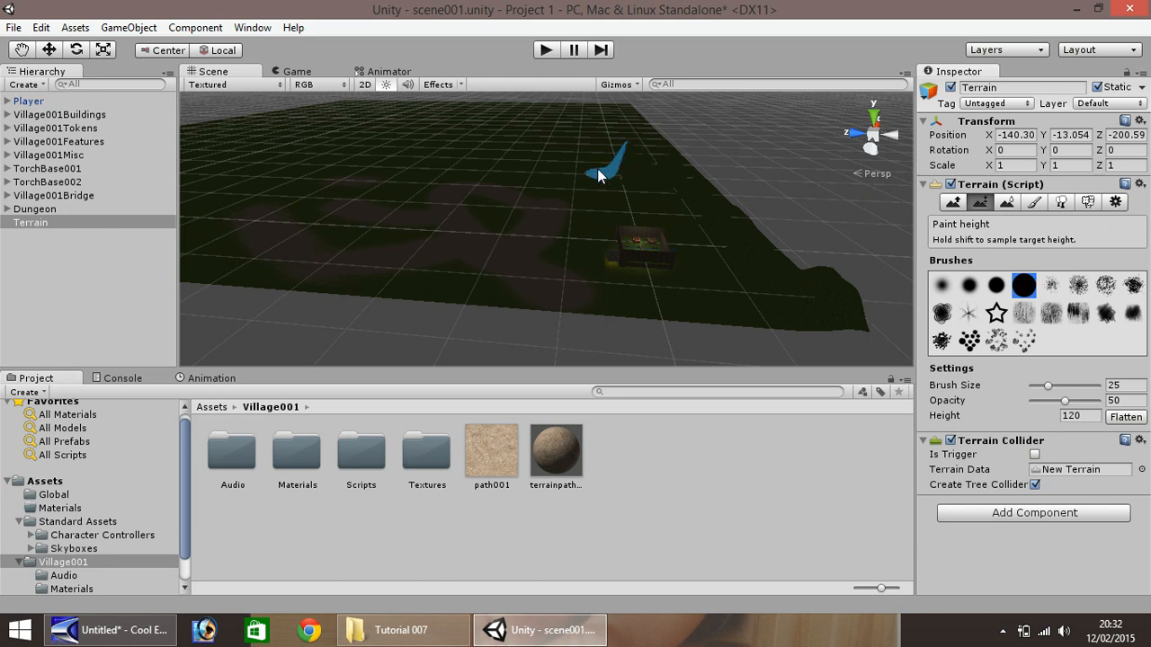
left_click(953, 201)
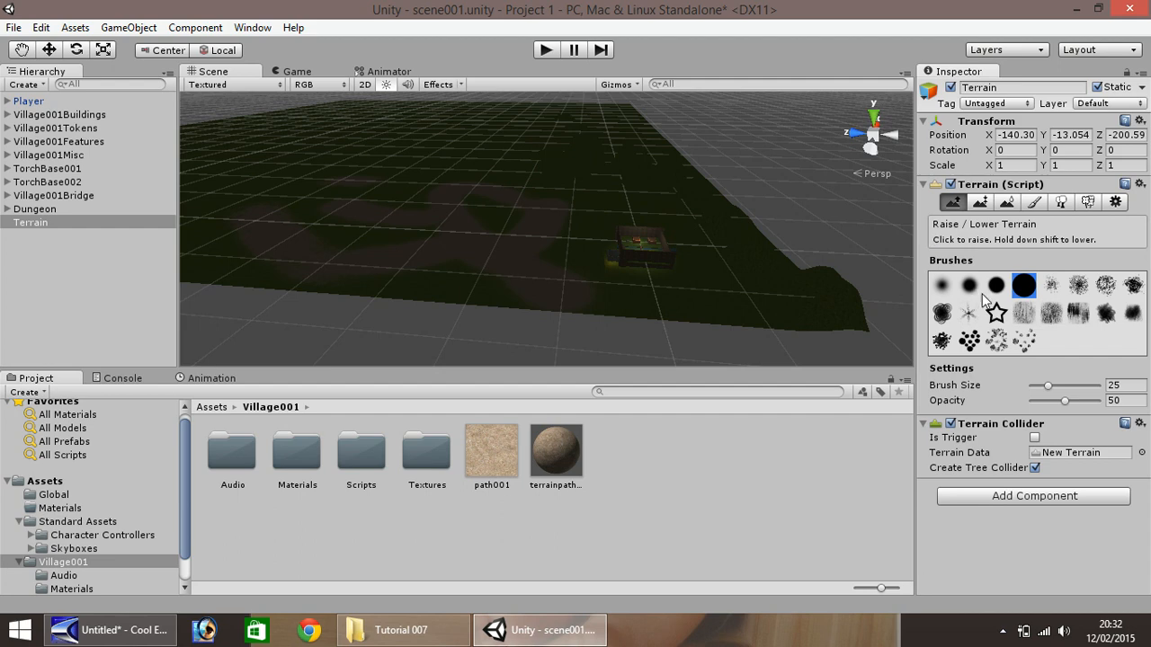
left_click(969, 286)
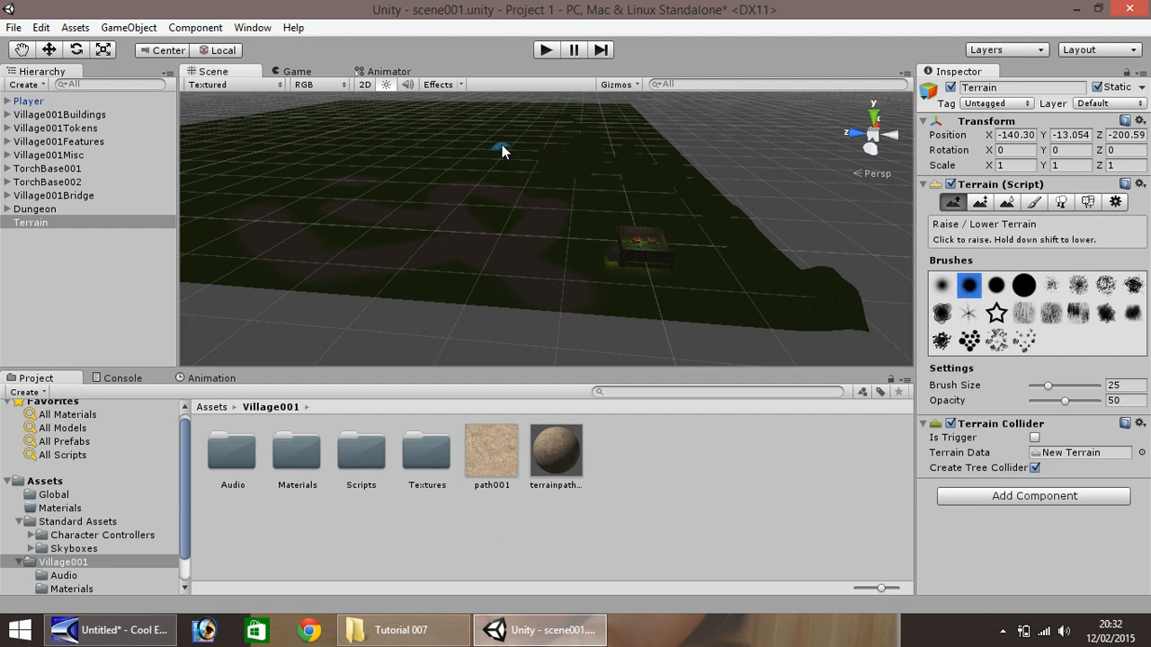
left_click(583, 176)
left_click_drag(607, 180, 610, 140)
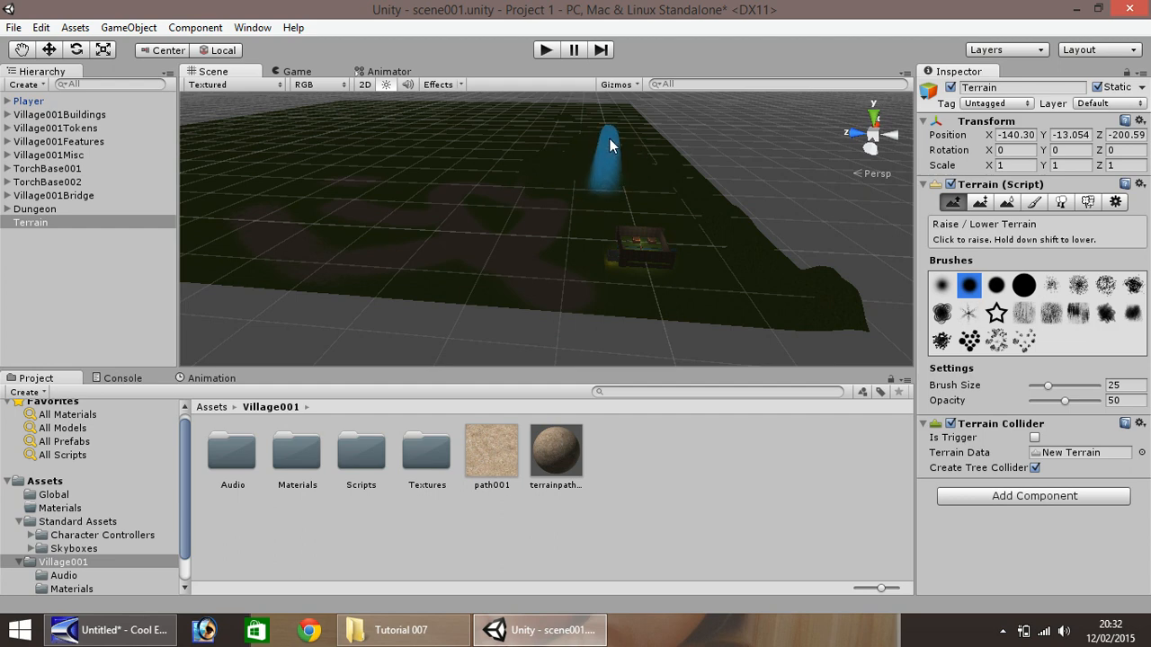
left_click_drag(690, 217, 688, 191)
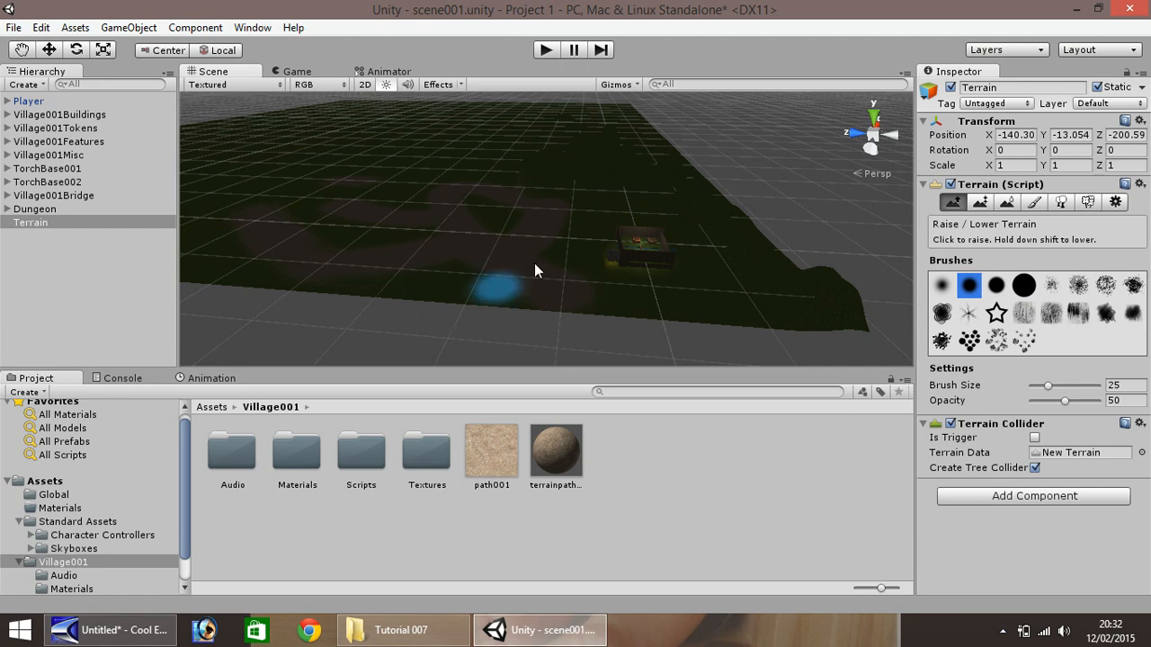
- Import the Tree Creator package into the project with all its assets included
scroll(617, 294, "up", 6)
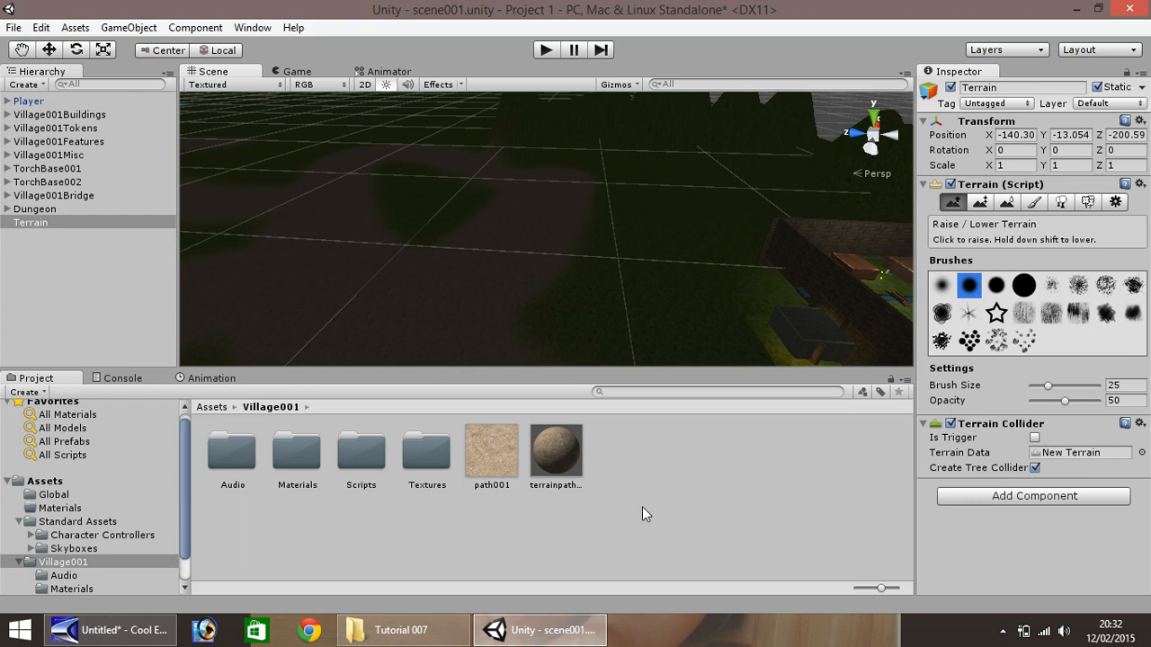
right_click(277, 526)
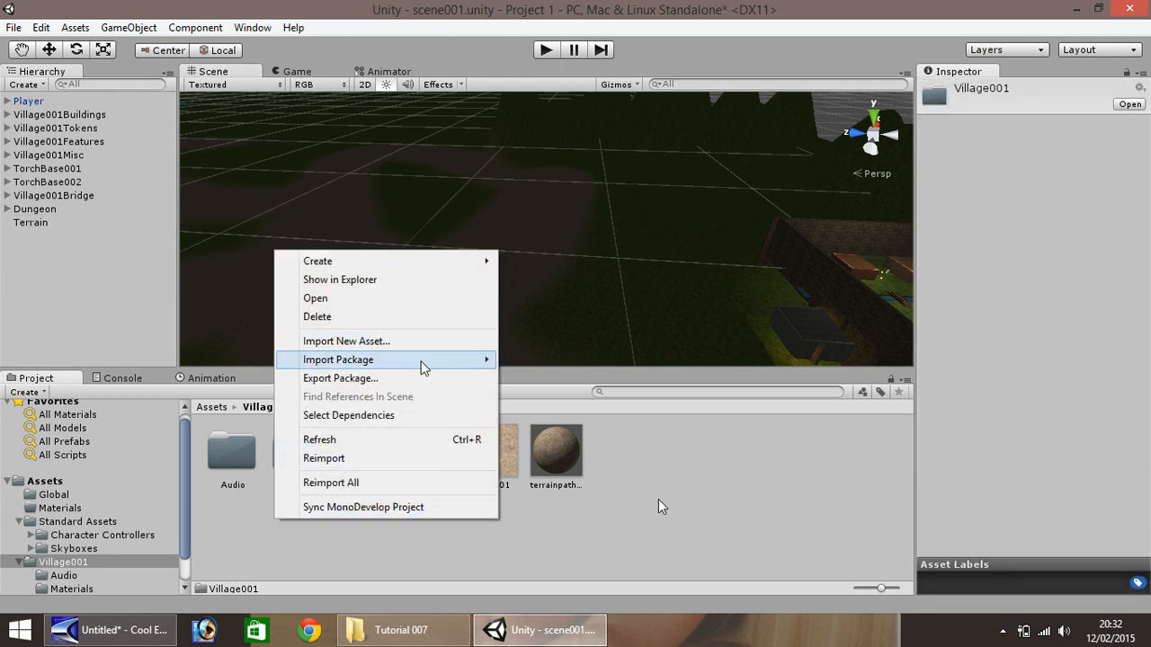
mouse_move(409, 370)
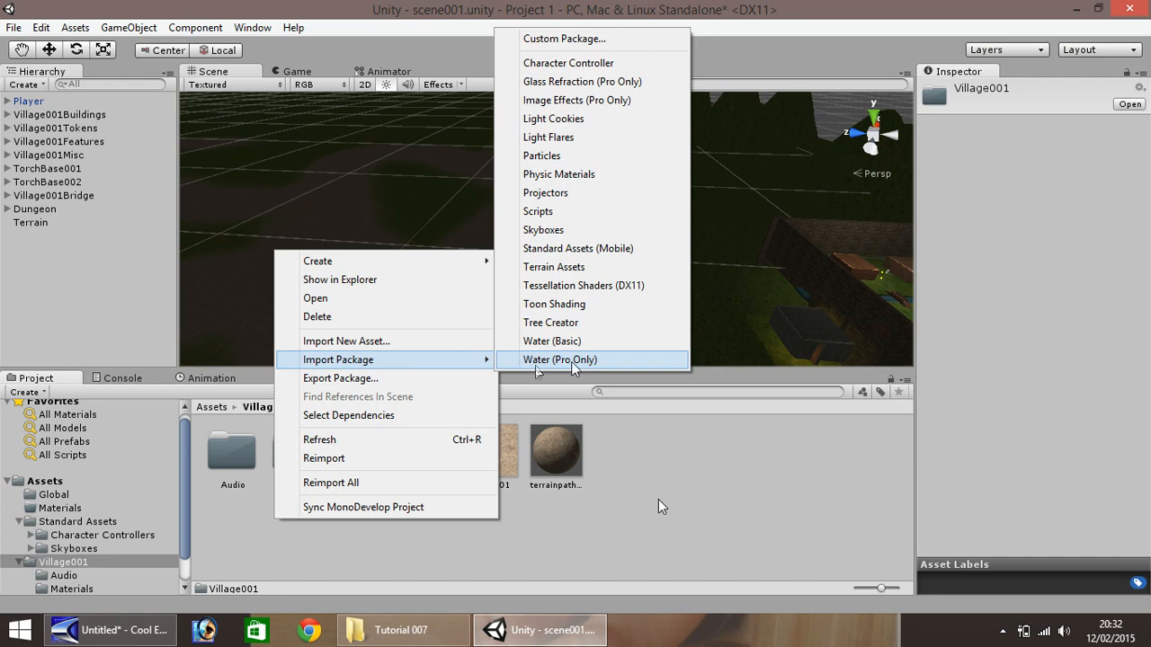
left_click(550, 323)
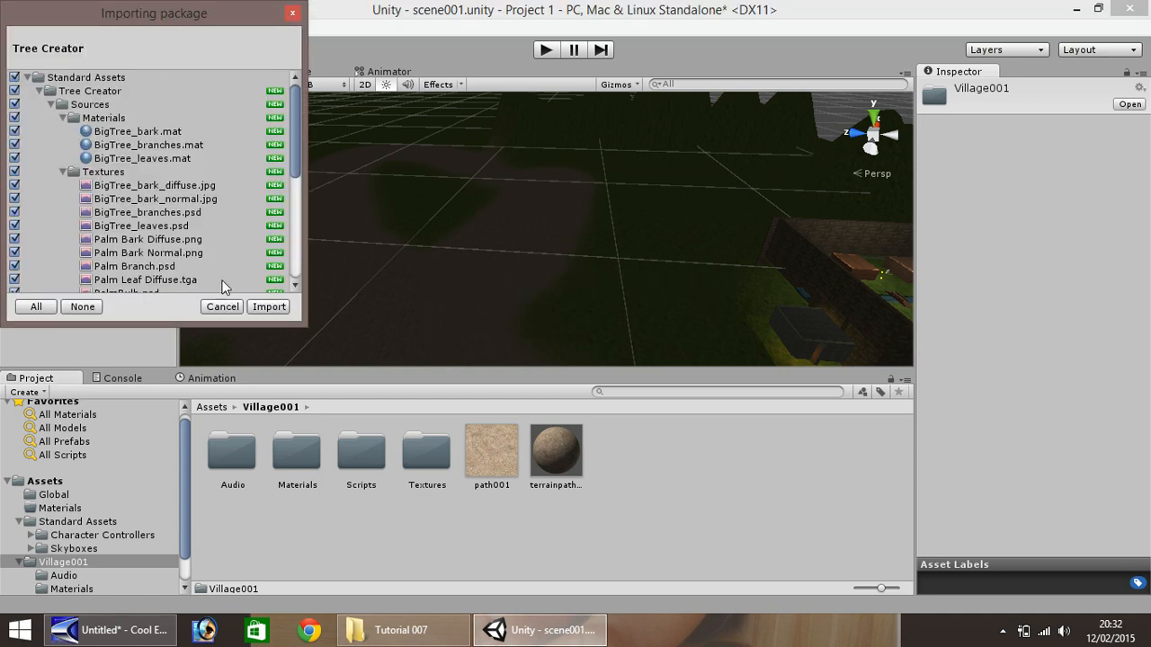
left_click(270, 306)
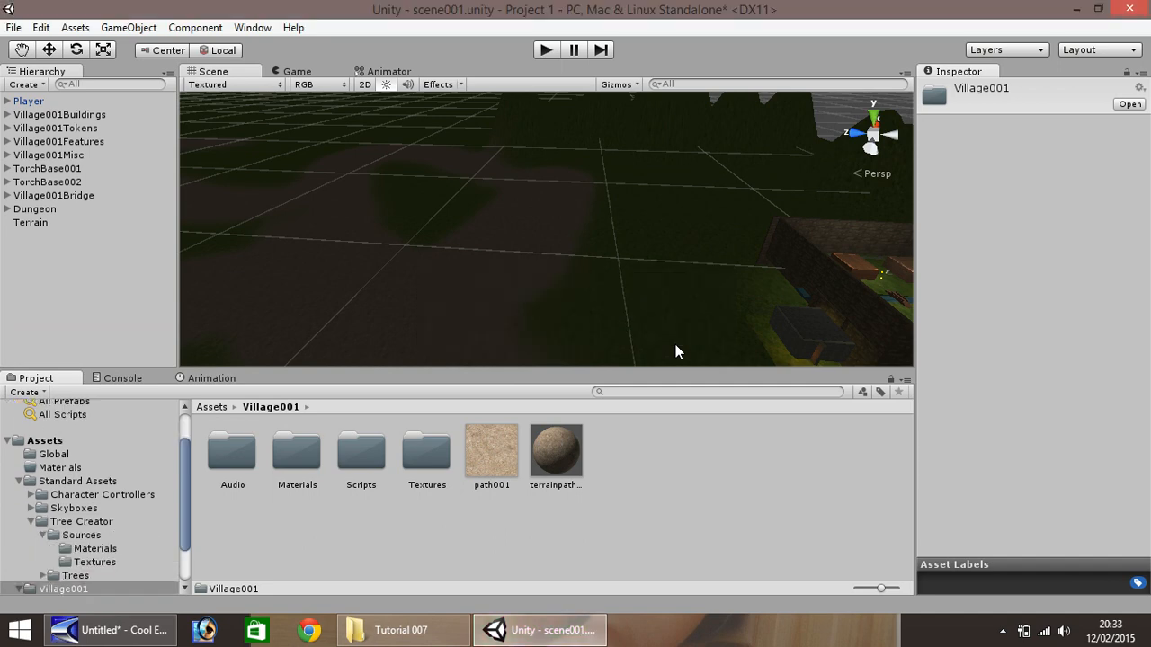
- Place the BigTree prefab from the Tree Creator Trees folder on the grass outside the village wall and frame it in view
left_click(72, 526)
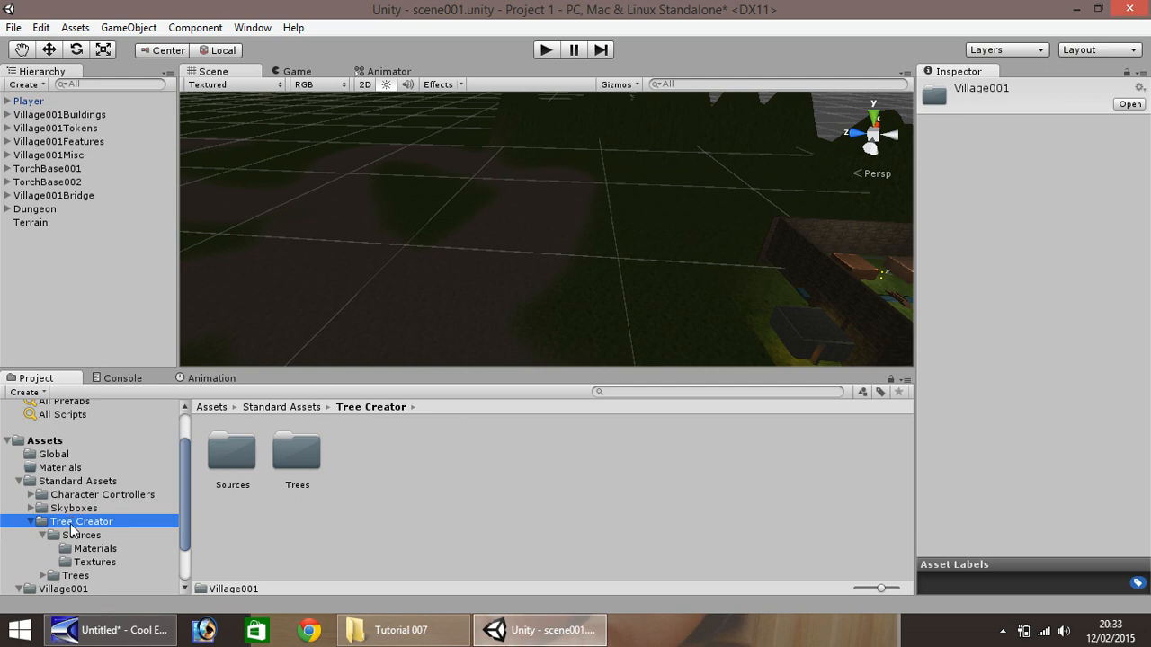
double_click(297, 455)
left_click(300, 460)
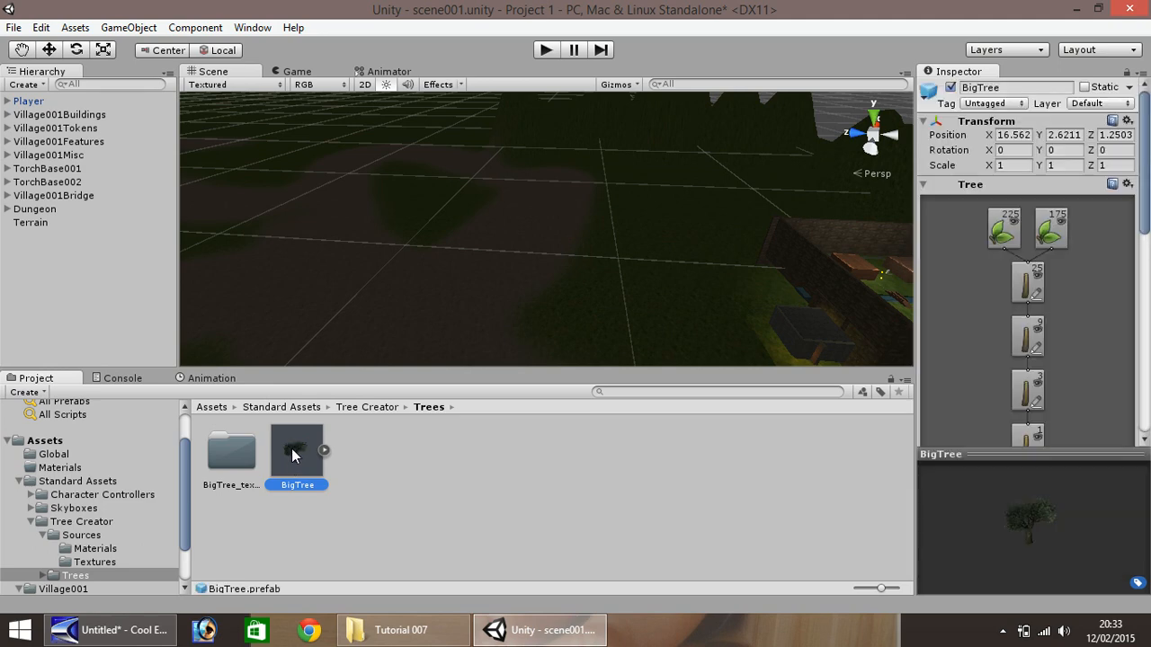
left_click_drag(578, 360, 589, 333)
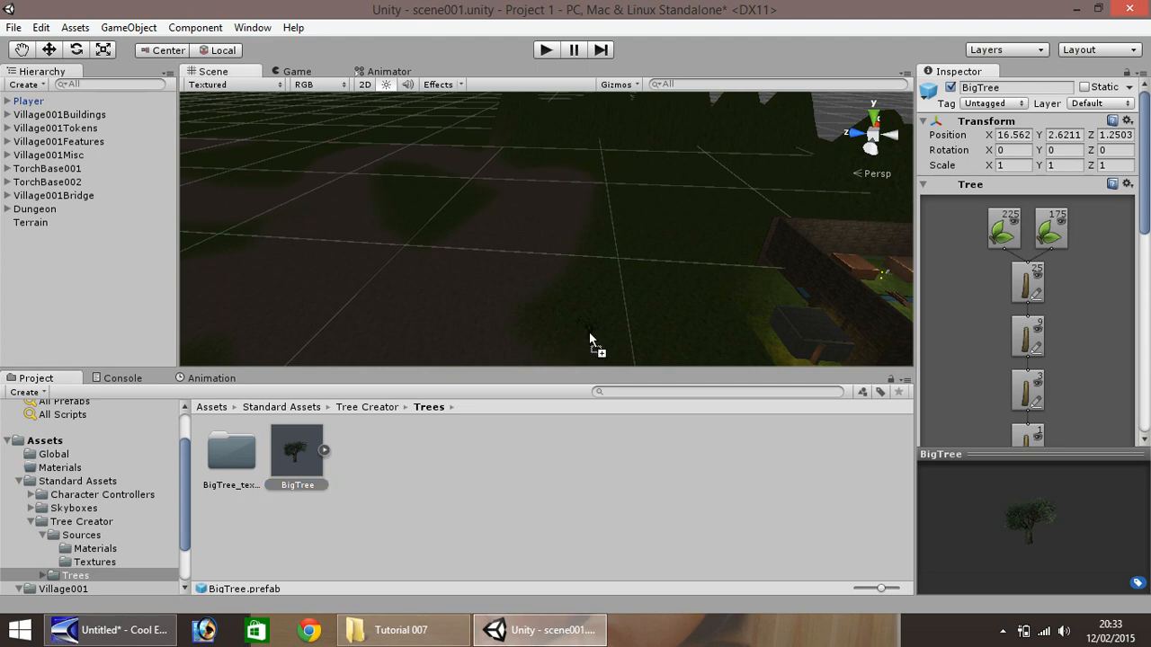
left_click_drag(716, 325, 675, 314)
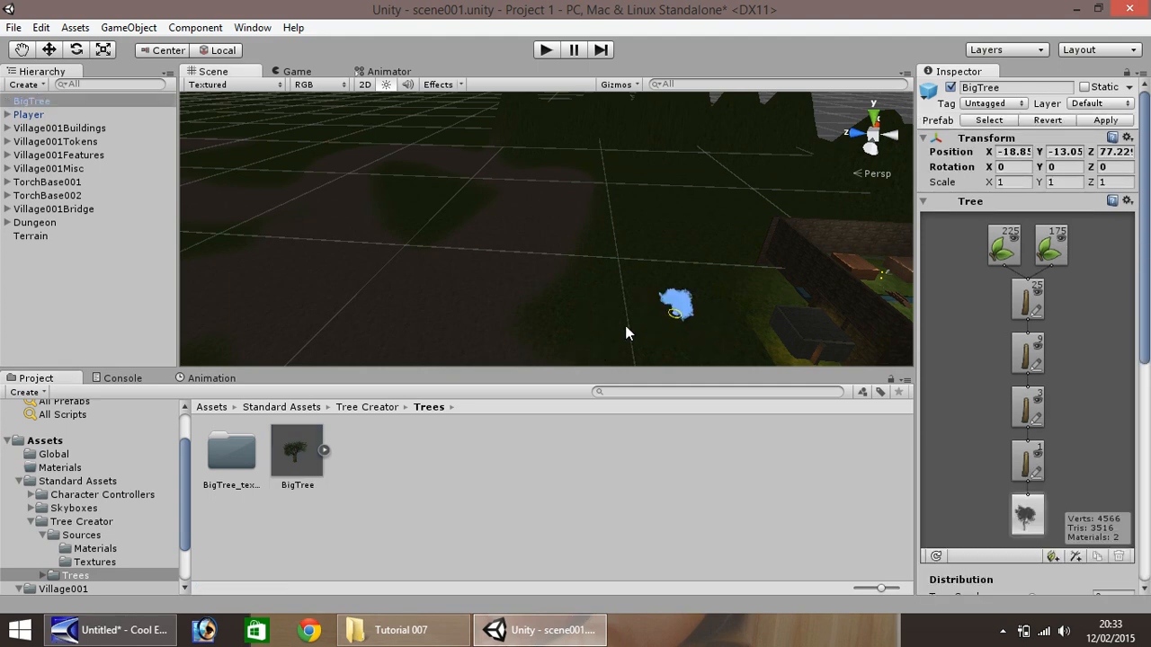
double_click(36, 102)
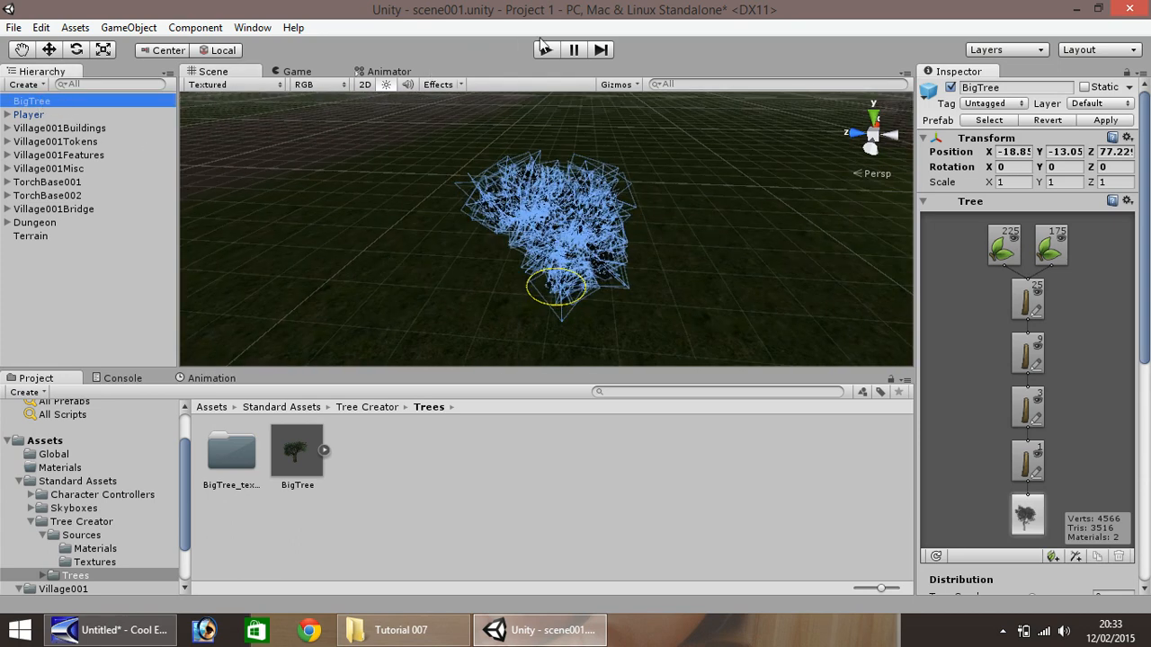
- Duplicate the BigTree outside the village and move the copy along the ground to about X -33.3
left_click(460, 206)
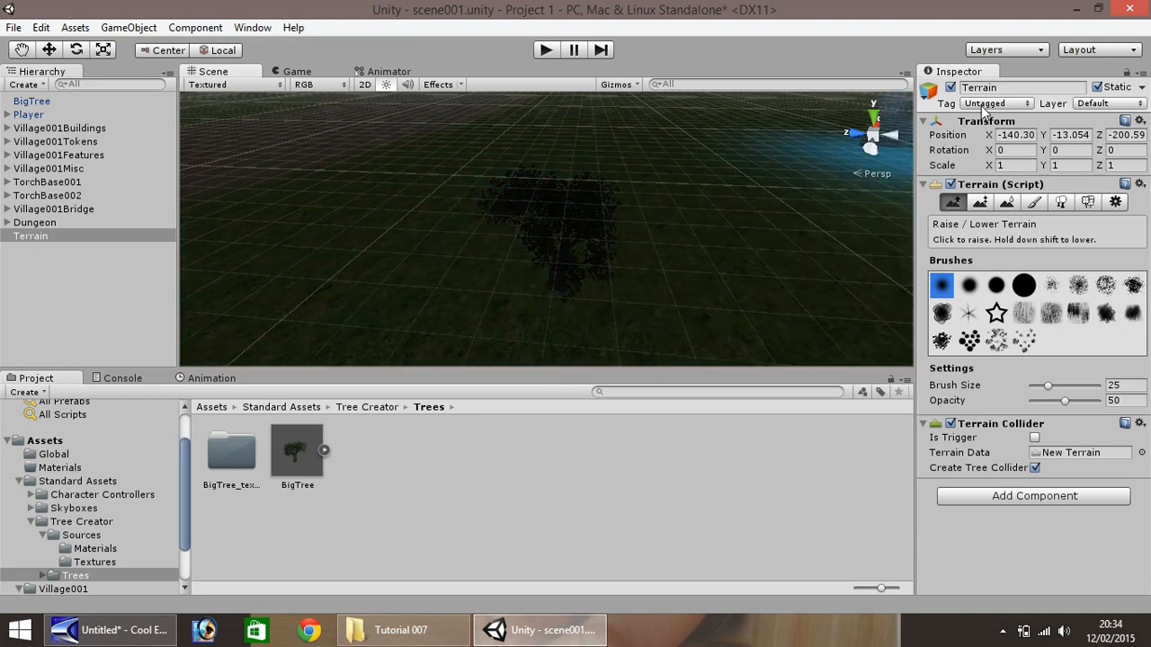
left_click(56, 105)
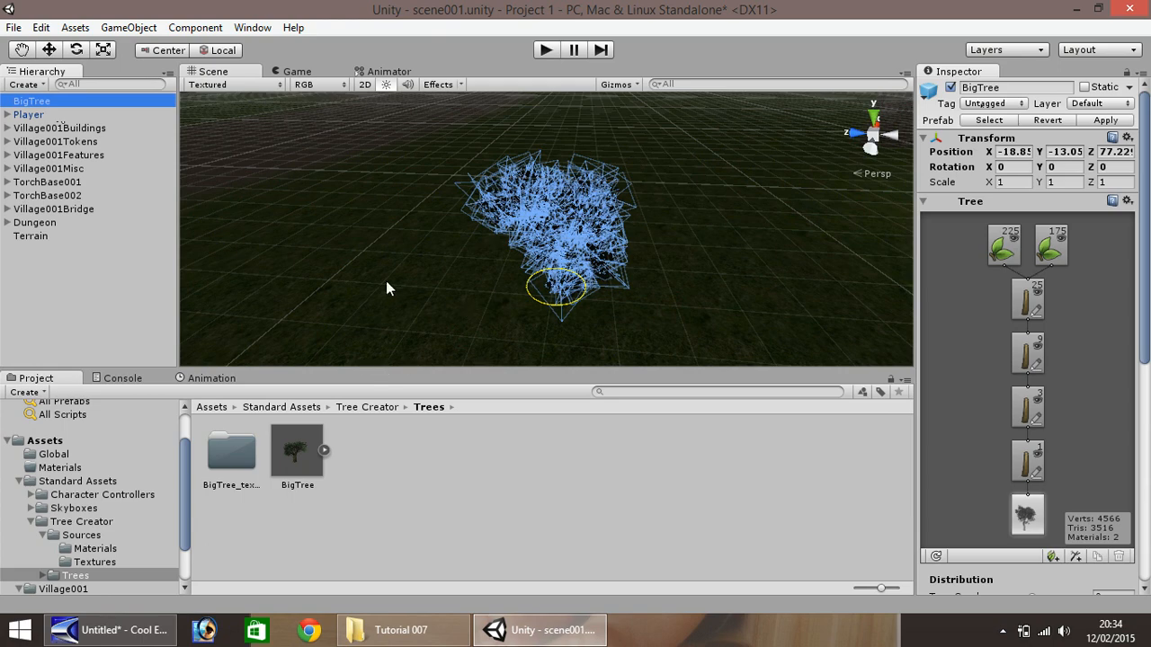
scroll(482, 290, "down", 2)
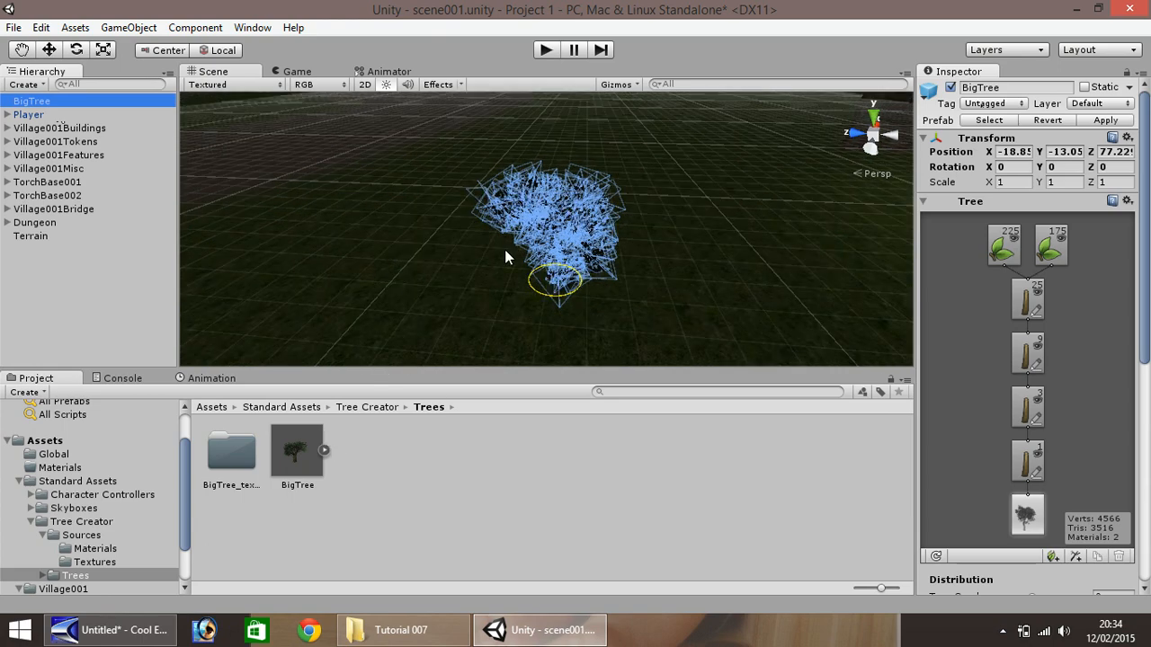
key("ctrl+d")
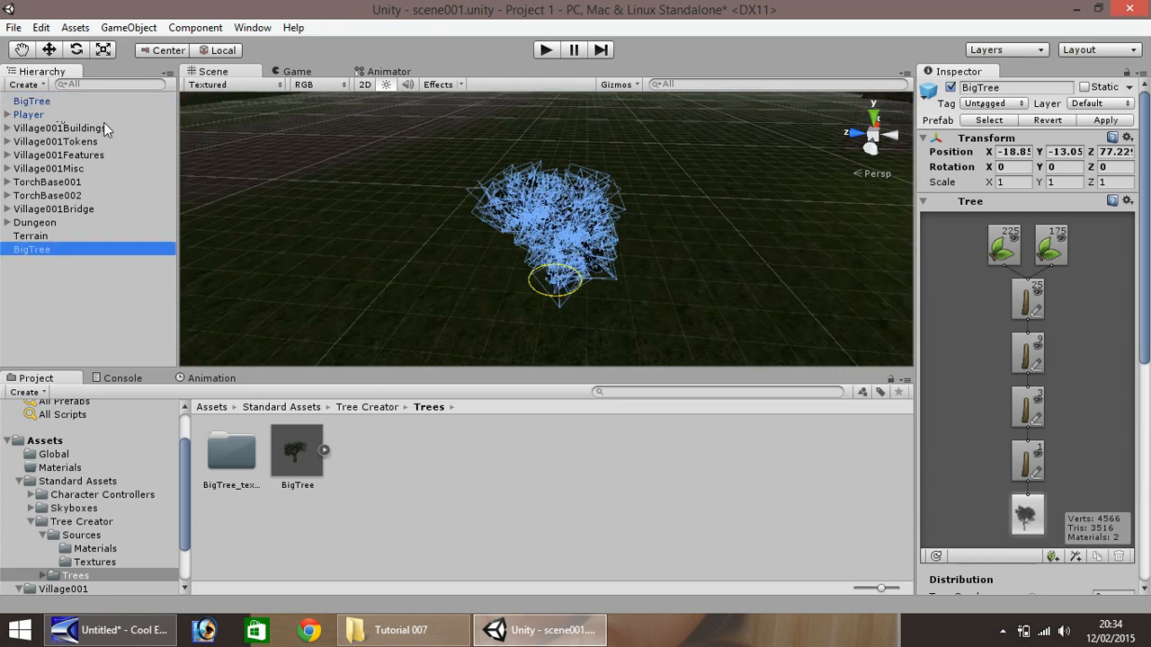
left_click(53, 51)
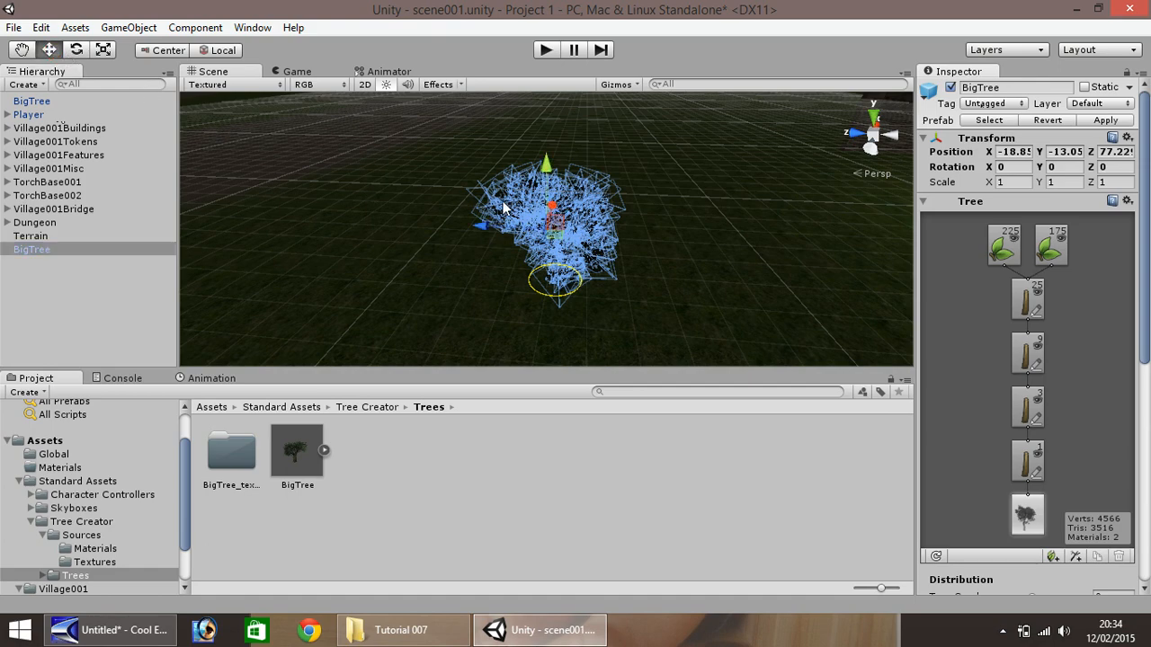
left_click_drag(548, 228, 429, 287)
- Duplicate the moved BigTree again and shift the new copy sideways to about Z 92.9
key("ctrl+d")
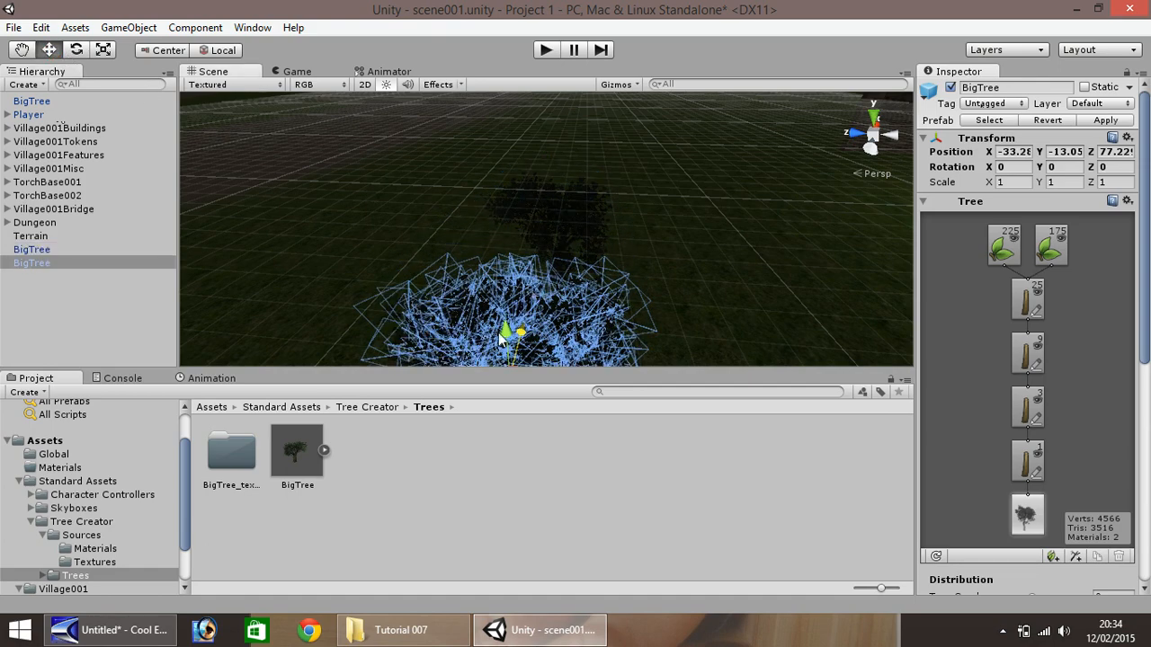
scroll(476, 358, "down", 3)
left_click_drag(476, 357, 209, 336)
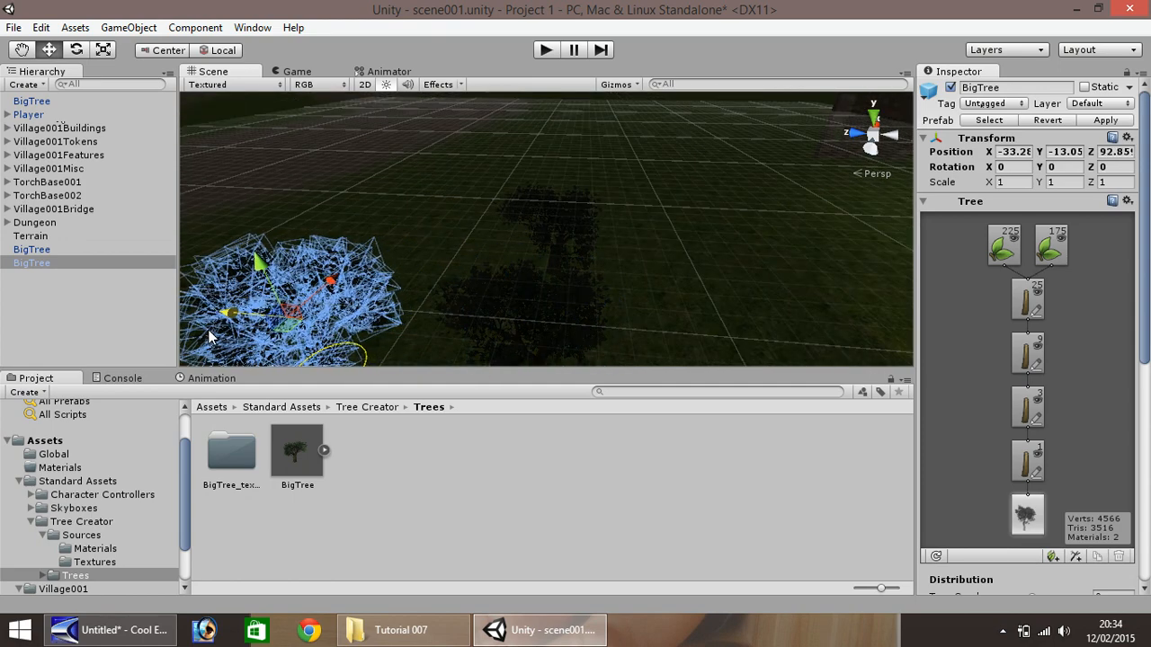
scroll(658, 309, "down", 1)
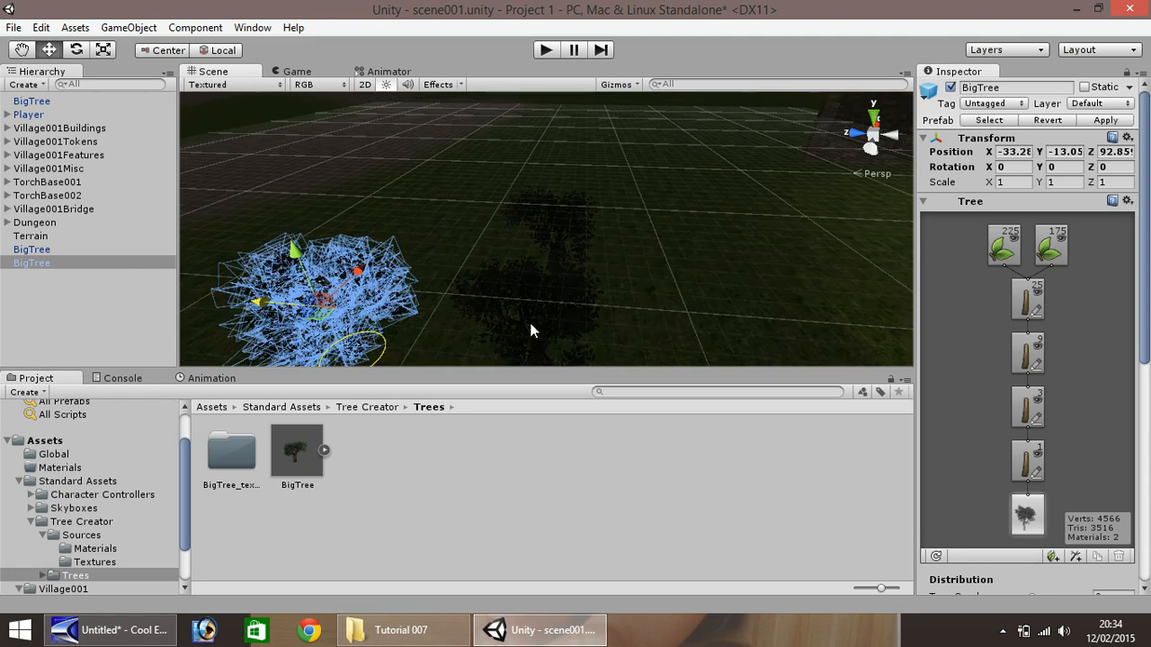
- Place another BigTree prefab on the grass inside the village walls, across the stream from the brick building
left_click(21, 50)
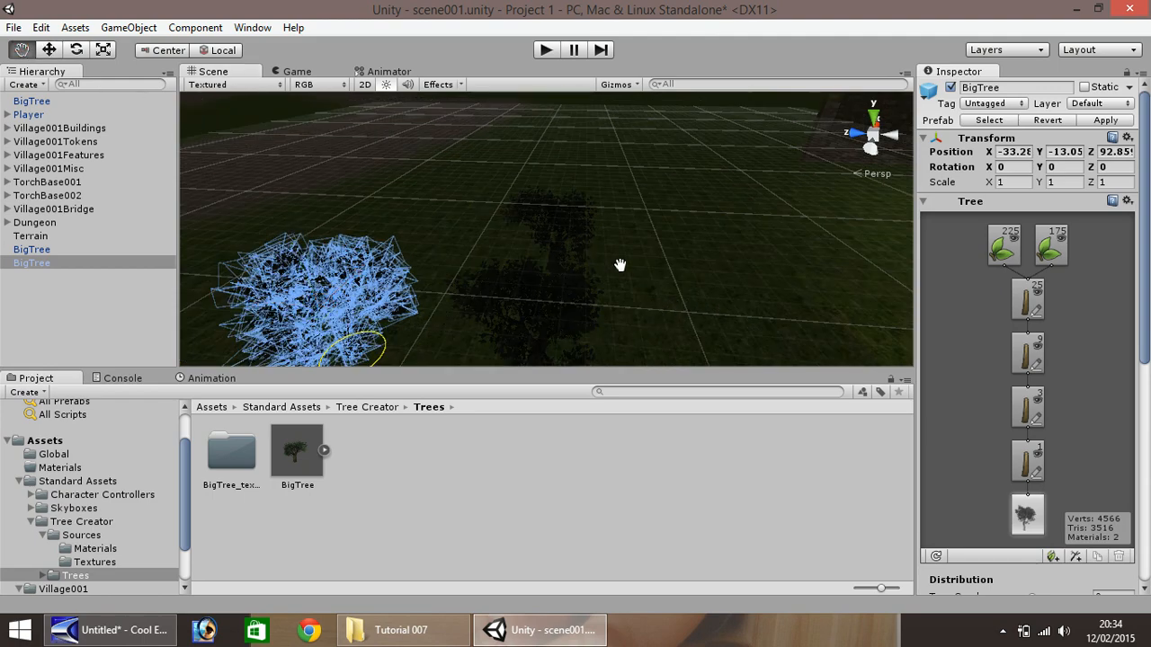
left_click_drag(624, 267, 415, 225)
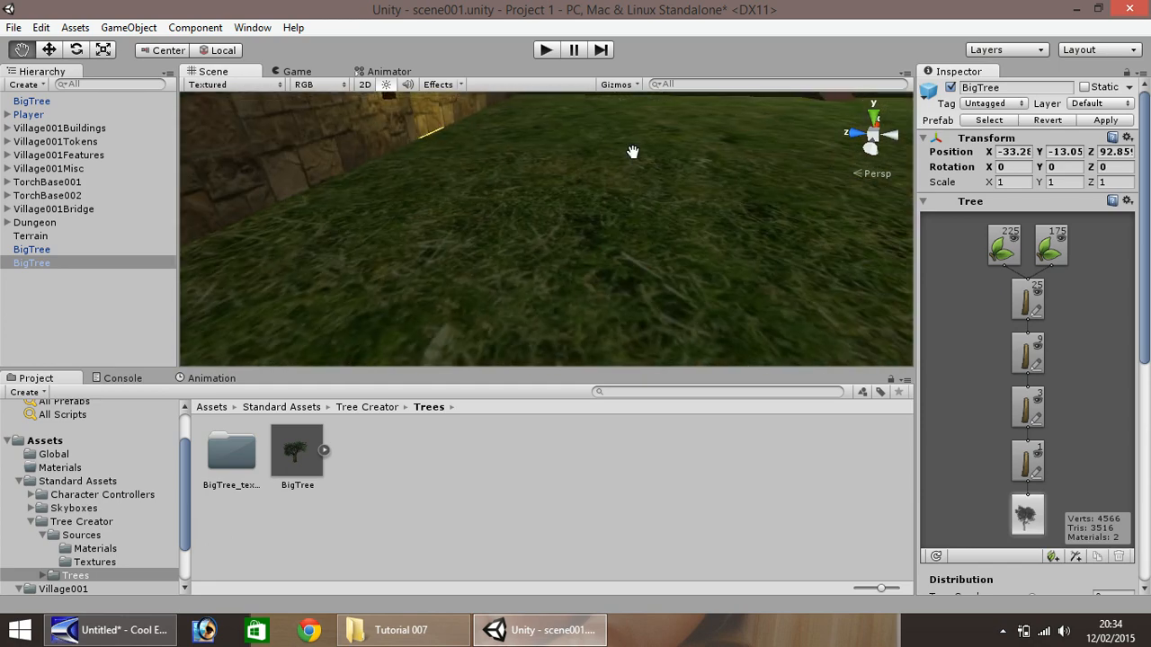
left_click_drag(630, 146, 365, 211)
right_click_drag(259, 161, 156, 158)
right_click_drag(391, 189, 348, 228)
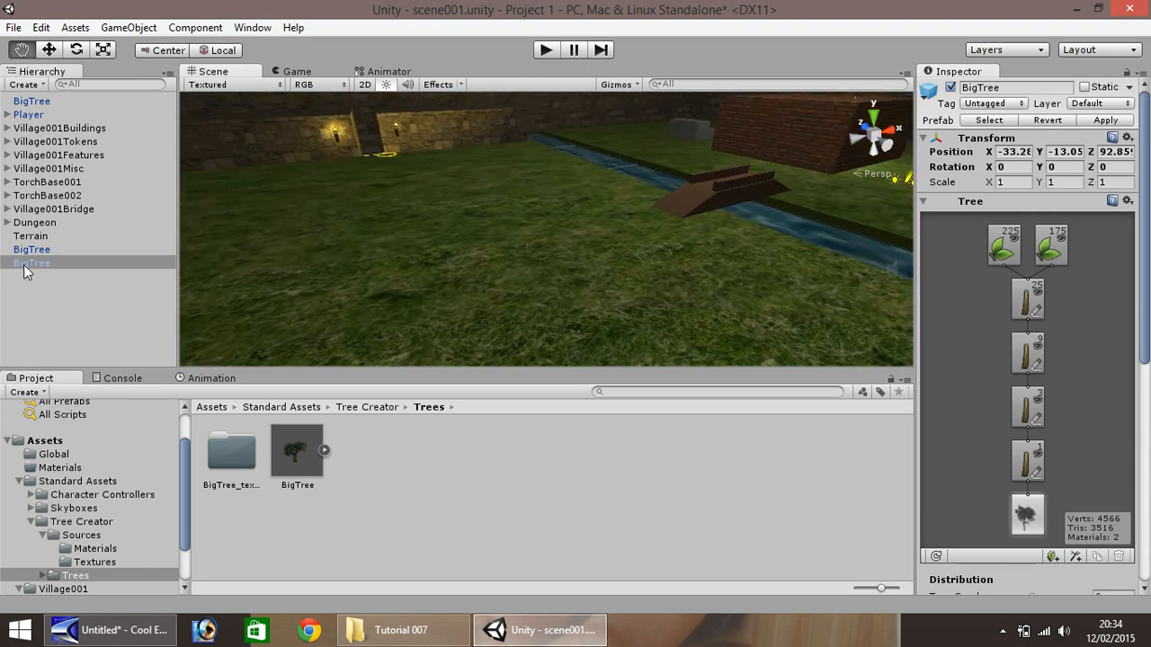
left_click_drag(296, 464, 329, 249)
middle_click_drag(311, 244, 303, 240)
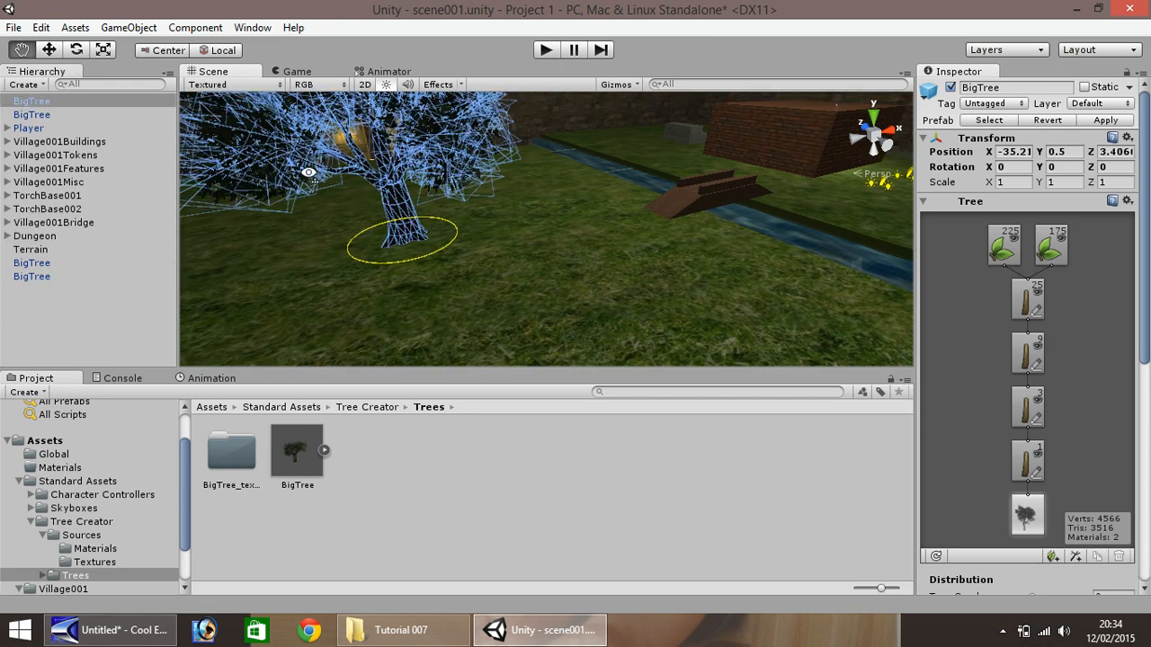
mouse_move(309, 172)
right_mouse_down()
mouse_move(321, 195)
mouse_move(318, 165)
right_mouse_up()
mouse_move(317, 162)
left_mouse_down()
mouse_move(331, 222)
mouse_move(313, 184)
left_mouse_up()
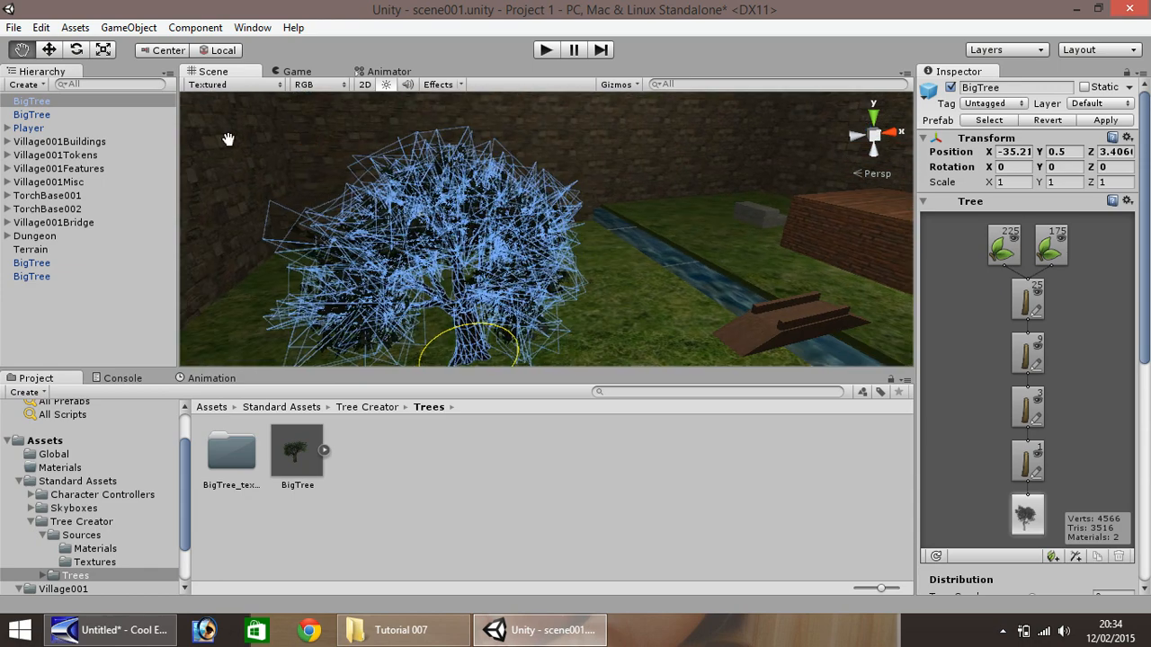
- Try to move the 175-leaf group onto the nine-branch group in the hierarchy of the BigTree inside the village
left_click(48, 49)
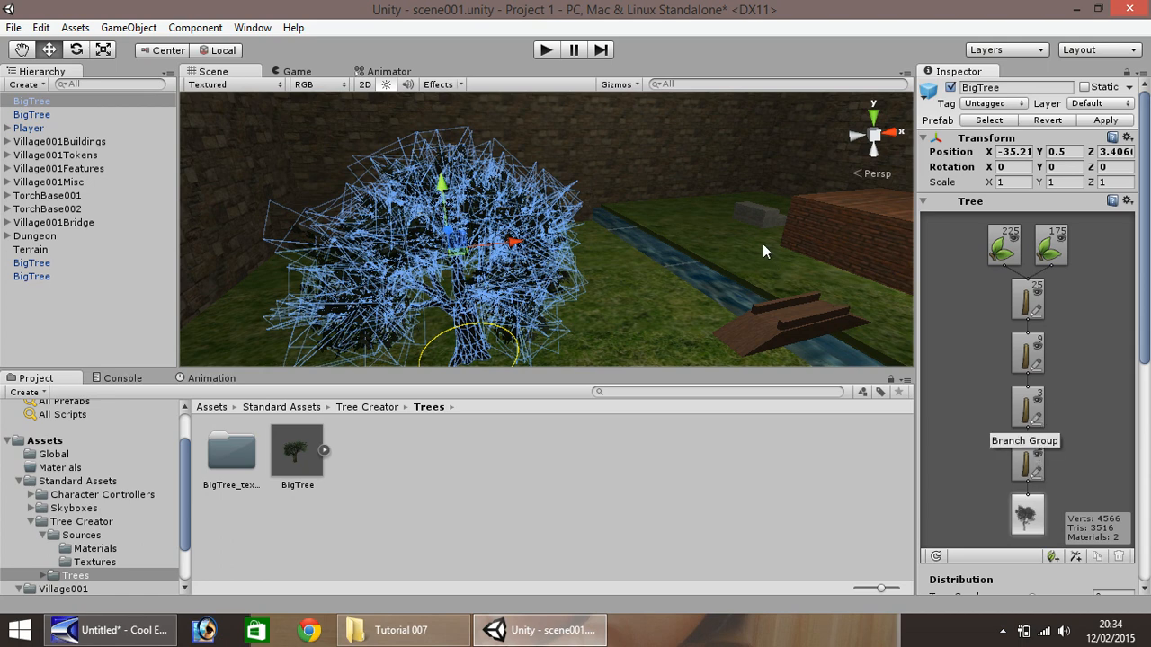
scroll(762, 245, "down", 1)
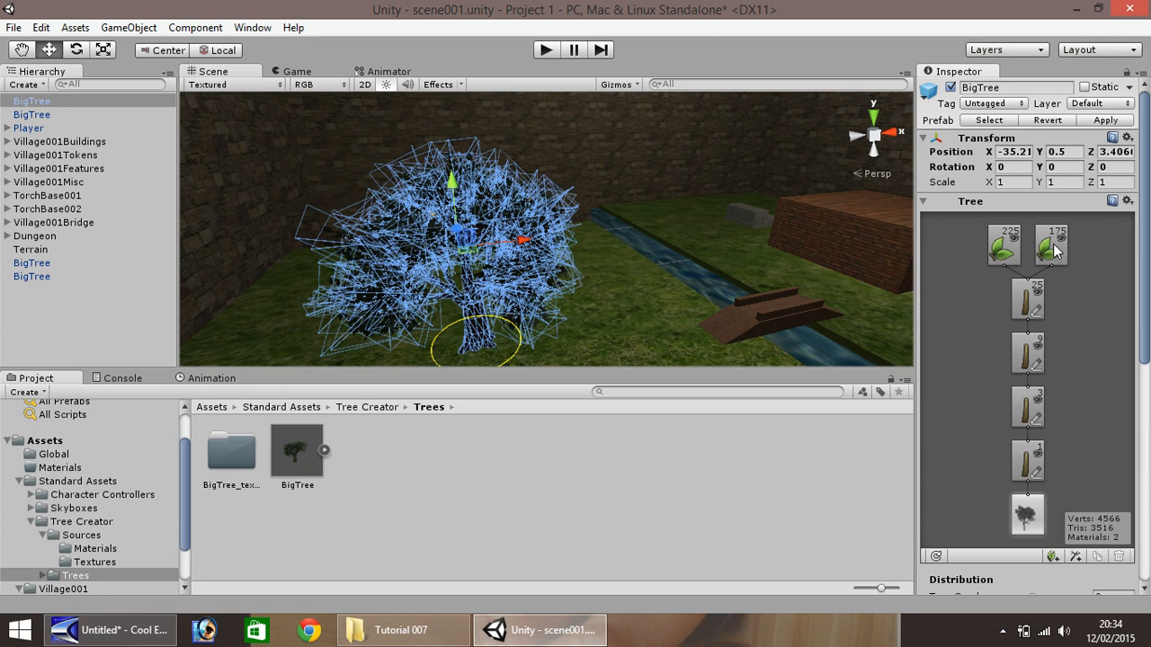
left_click(1029, 354)
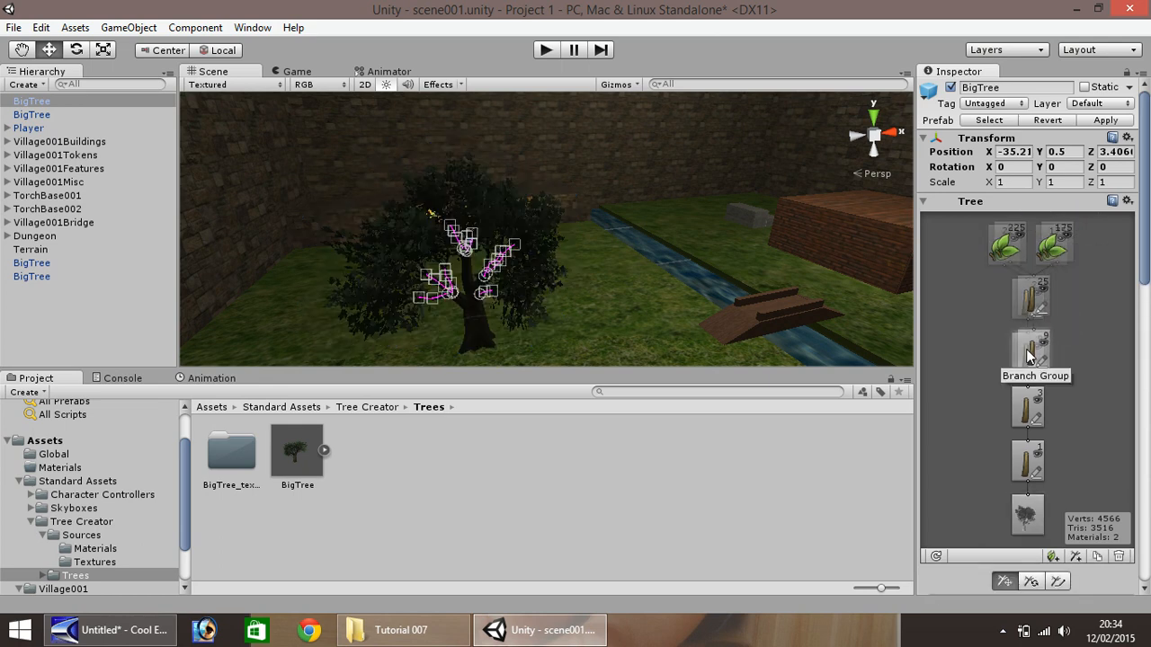
left_click_drag(1056, 247, 1025, 333)
left_click(1047, 246)
left_click_drag(1047, 244, 1025, 331)
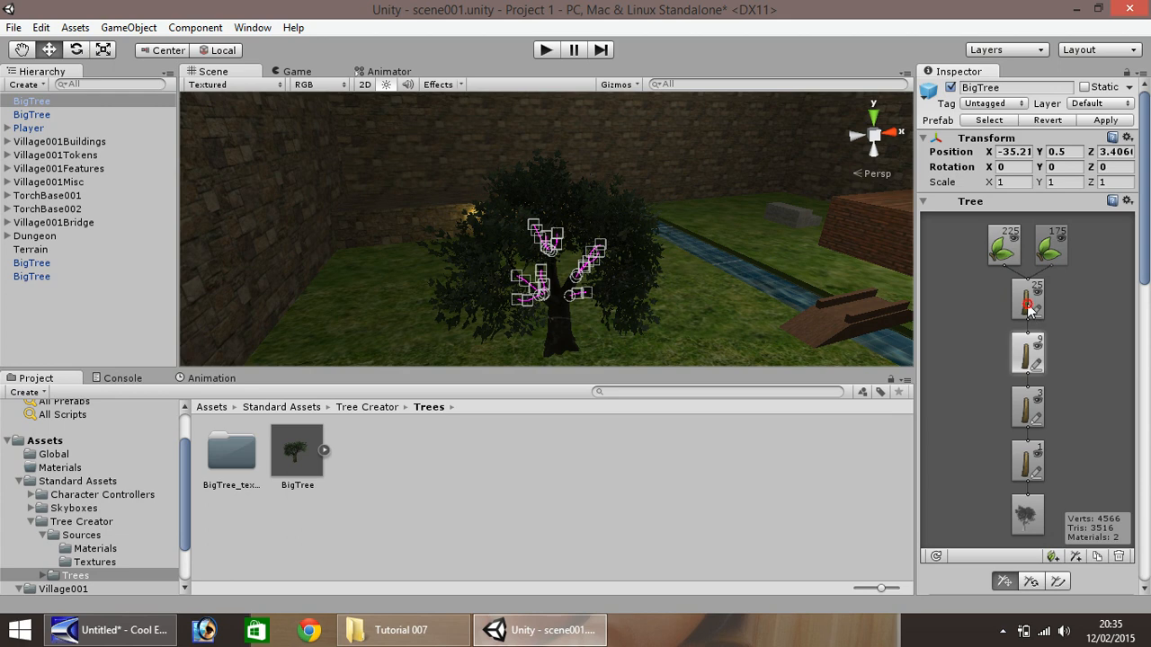
left_click_drag(1052, 248, 978, 297)
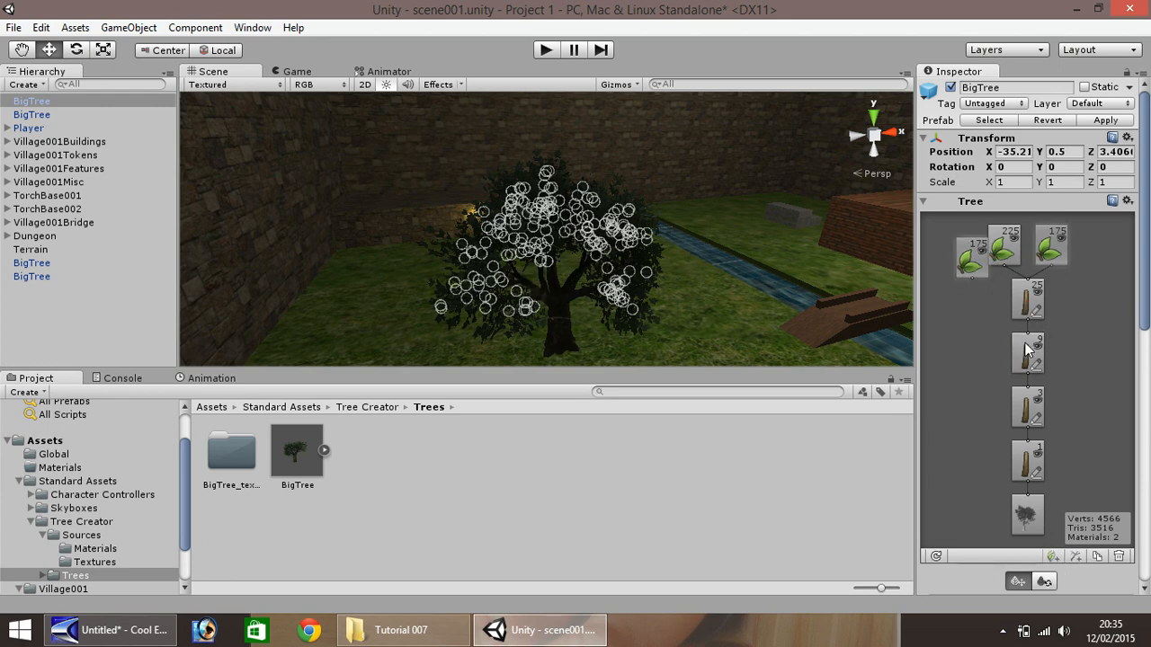
left_click_drag(1027, 351, 1041, 335)
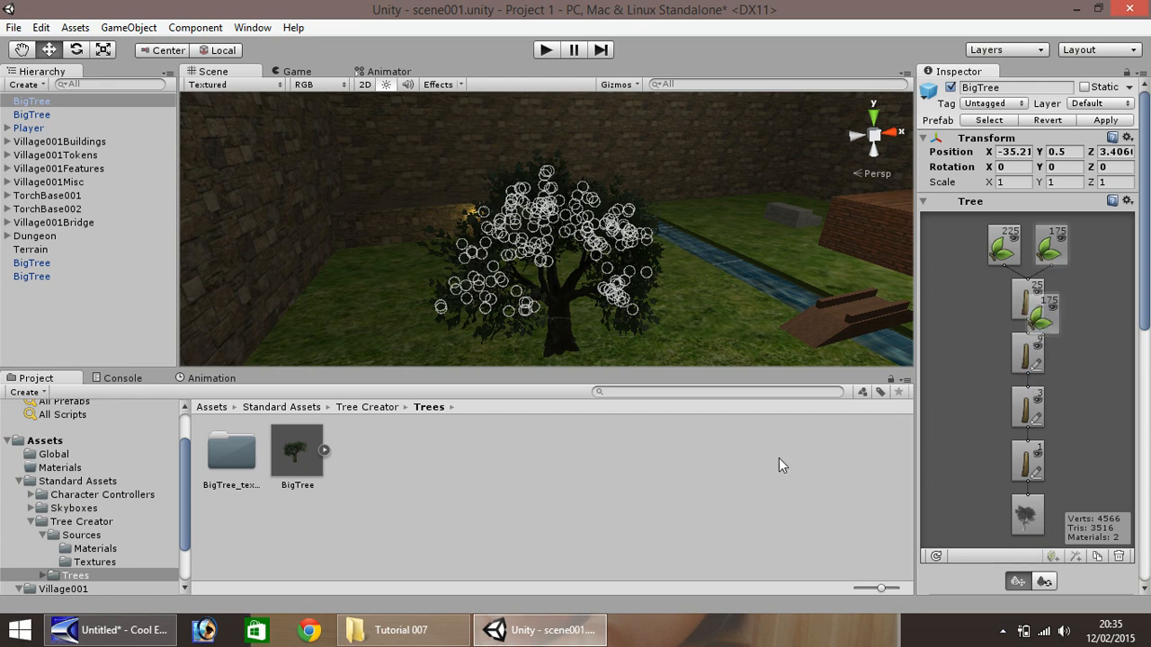
- Move the 225-leaf group onto the nine-branch group of the BigTree inside the village, and place another BigTree beside it at about X -44.6, Z 9.95
left_click(1028, 294)
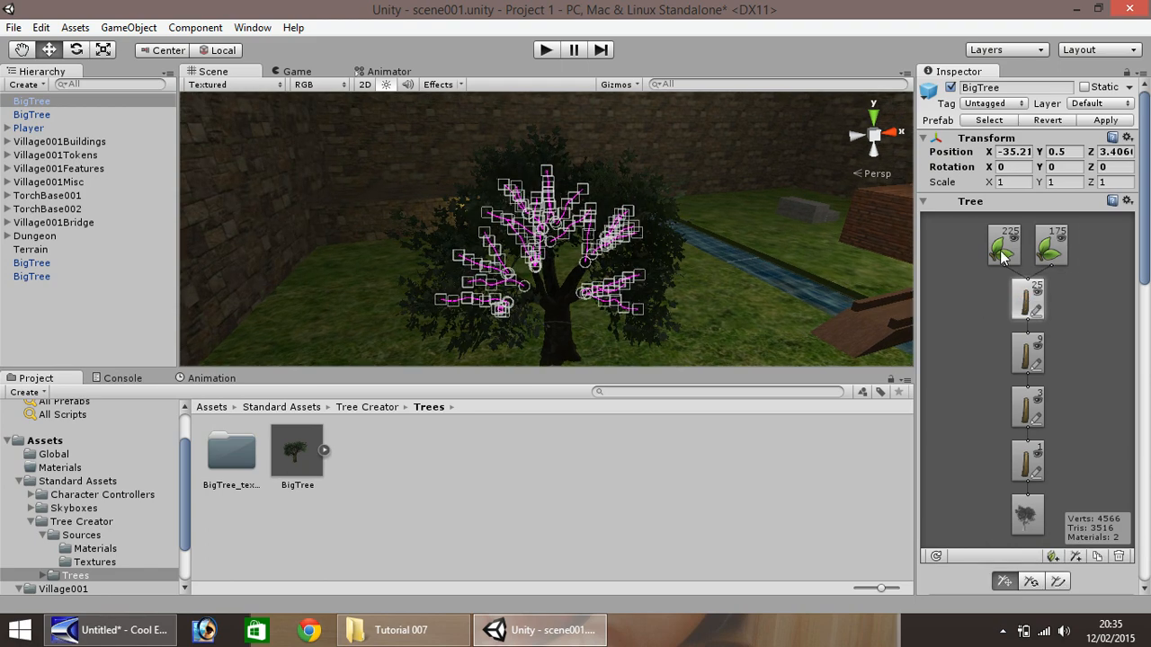
left_click_drag(1003, 257, 1030, 358)
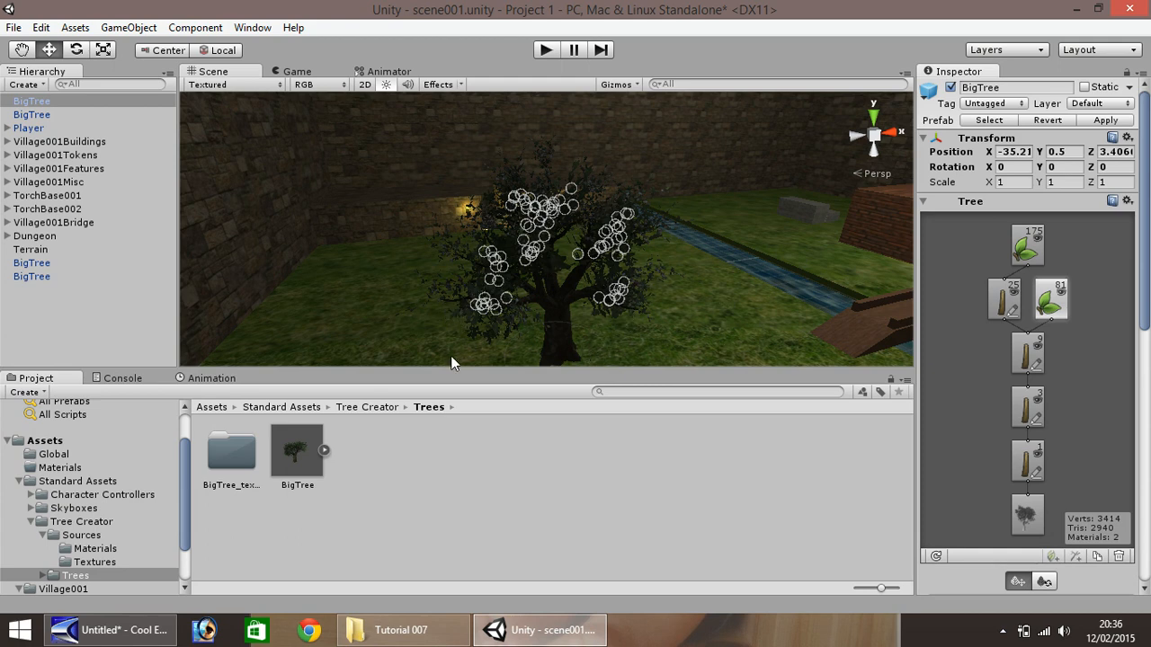
left_click_drag(283, 467, 368, 311)
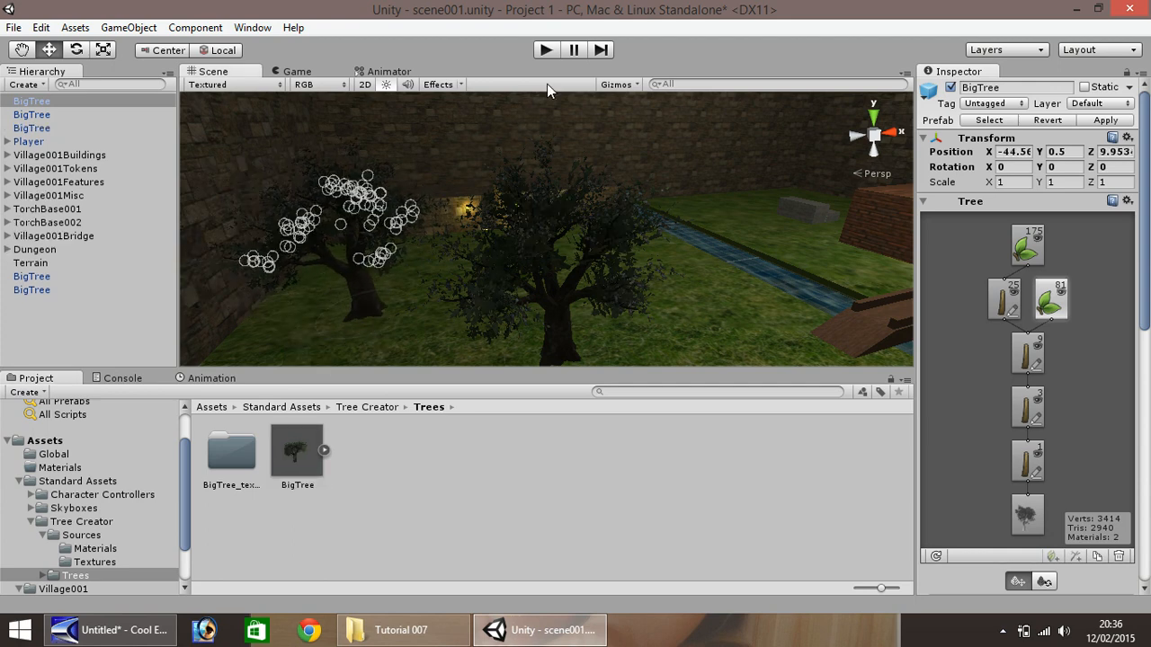
- Playtest the scene by walking over the bridge to view the two trees inside the village walls, and end the playtest
left_click(547, 49)
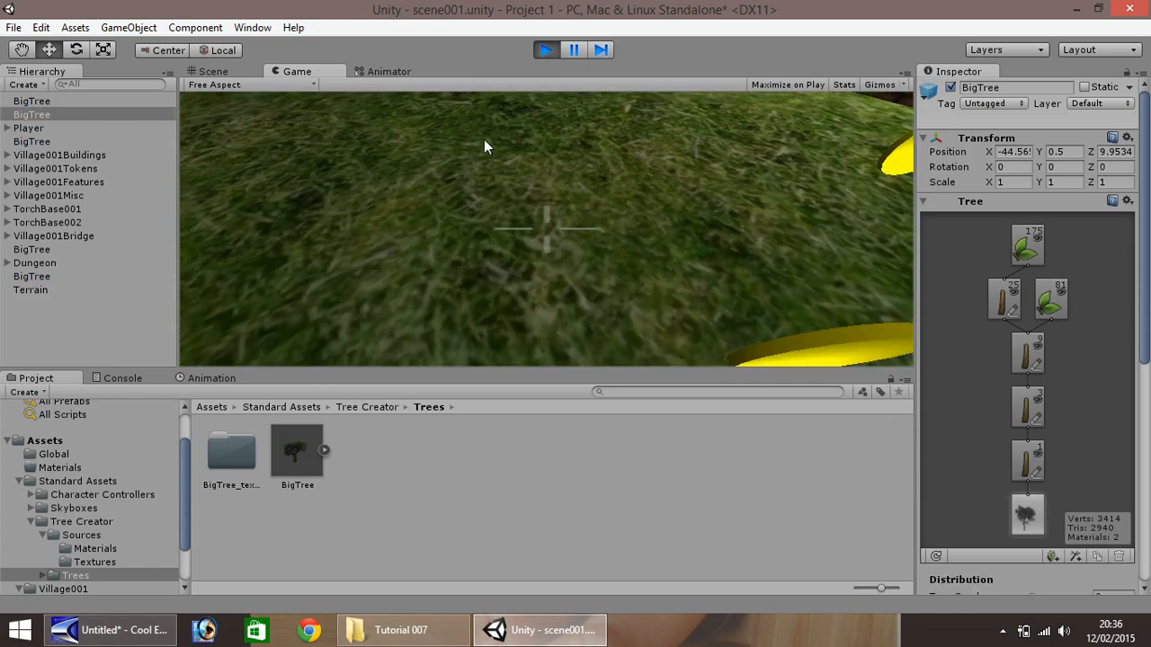
key("w")
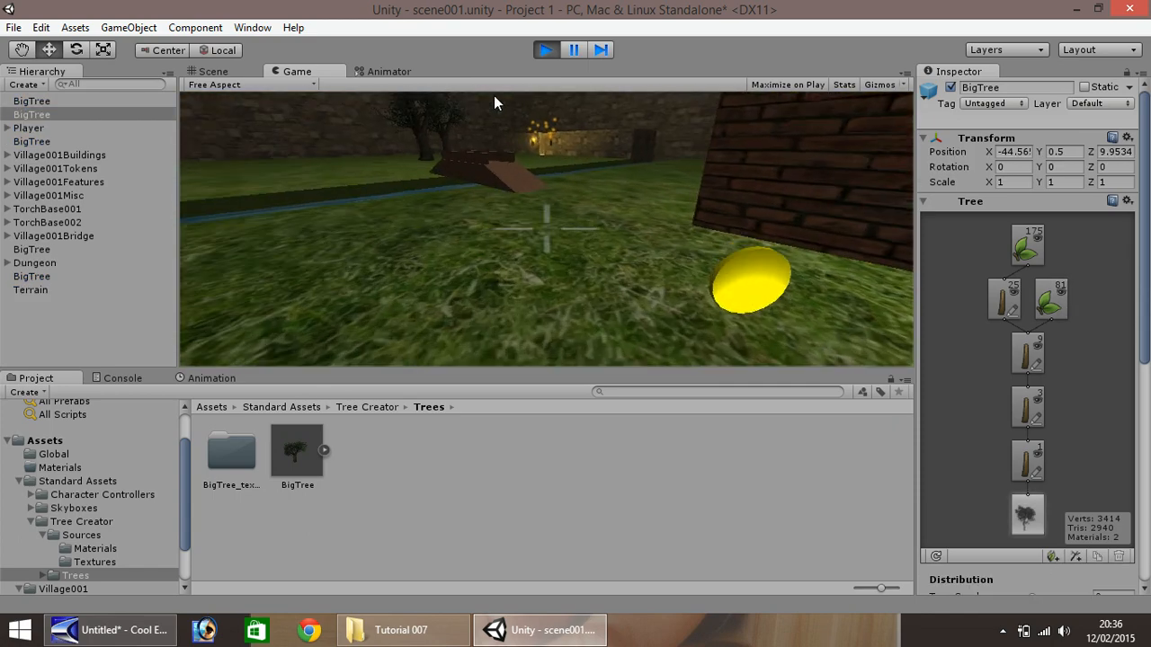
key("w")
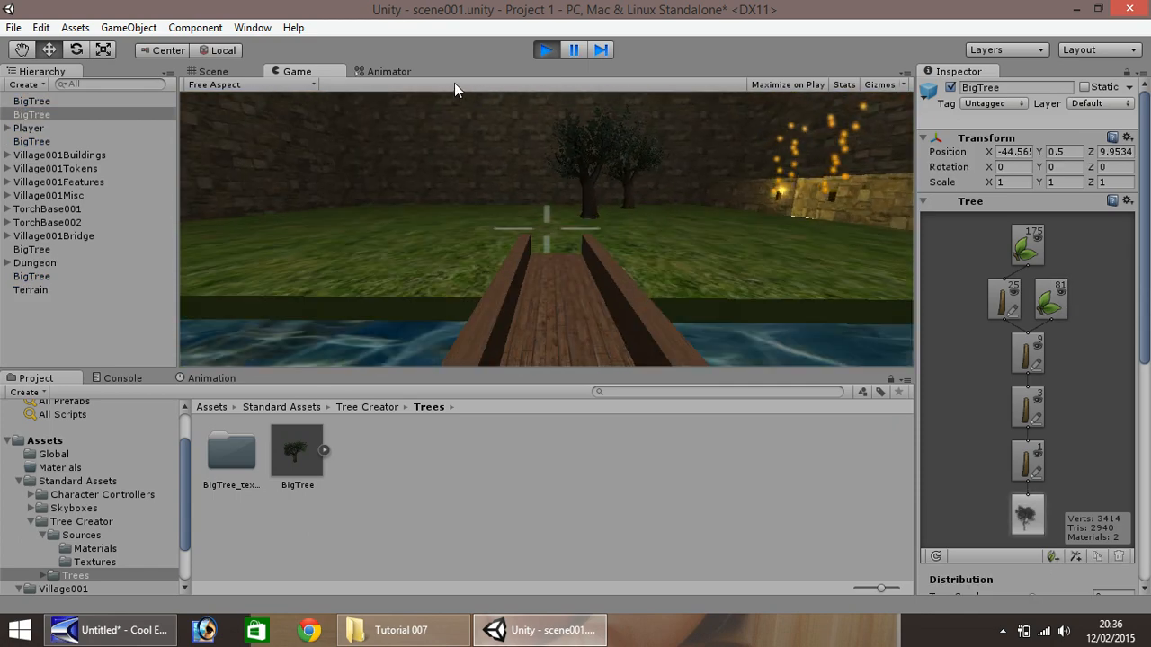
key("w")
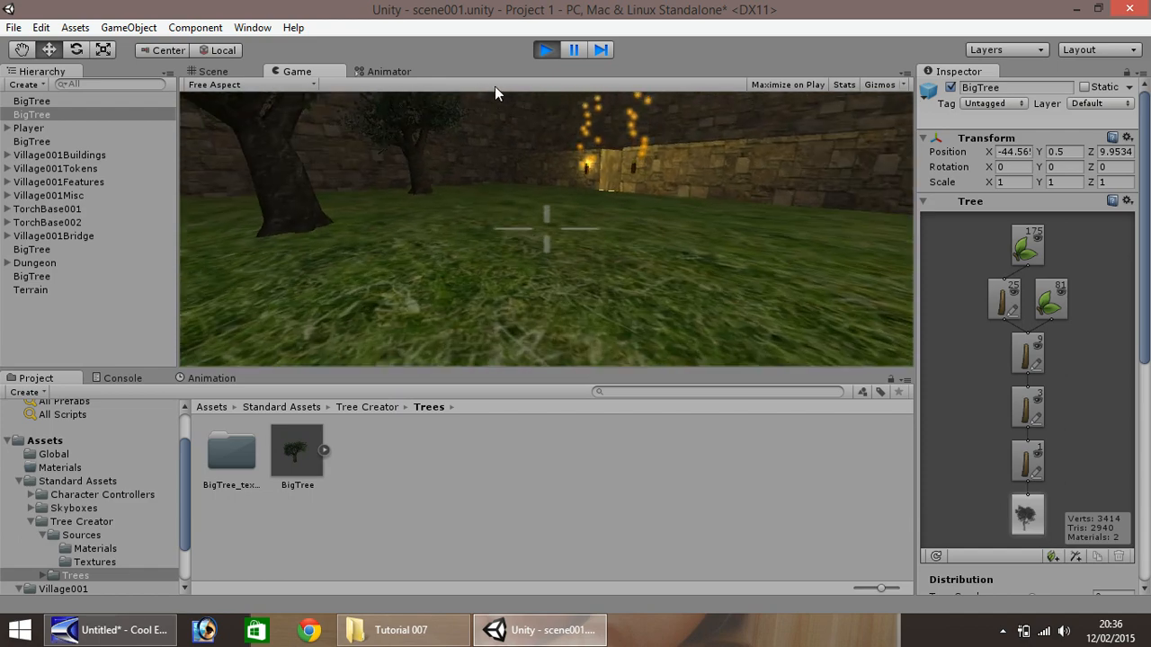
key("w")
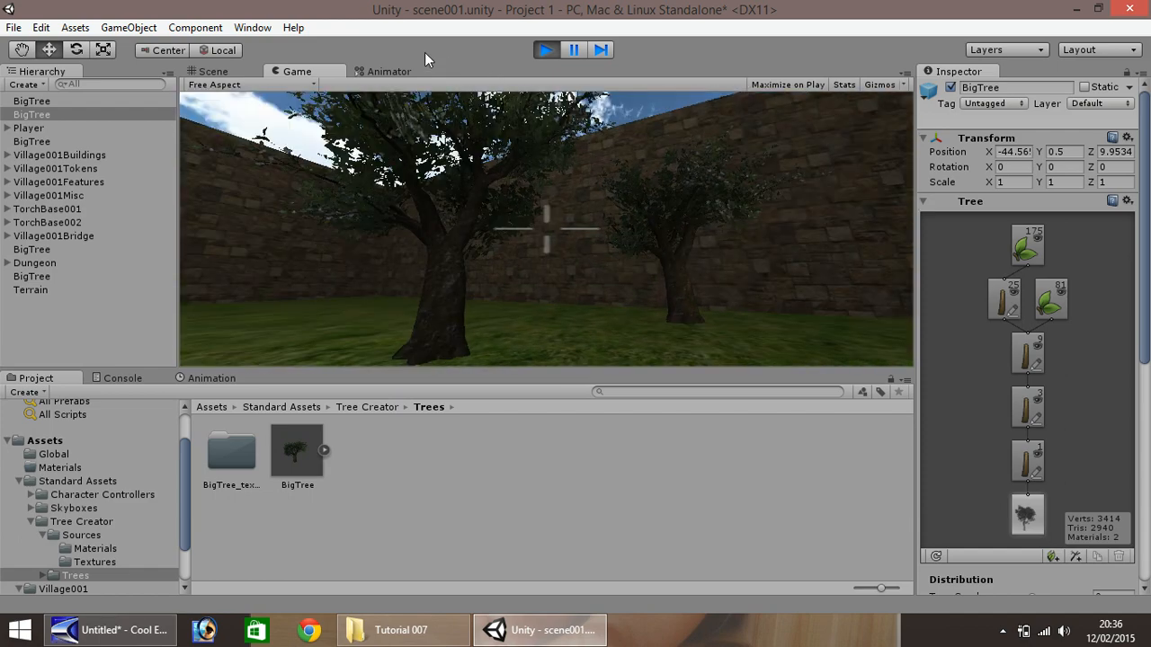
key("s")
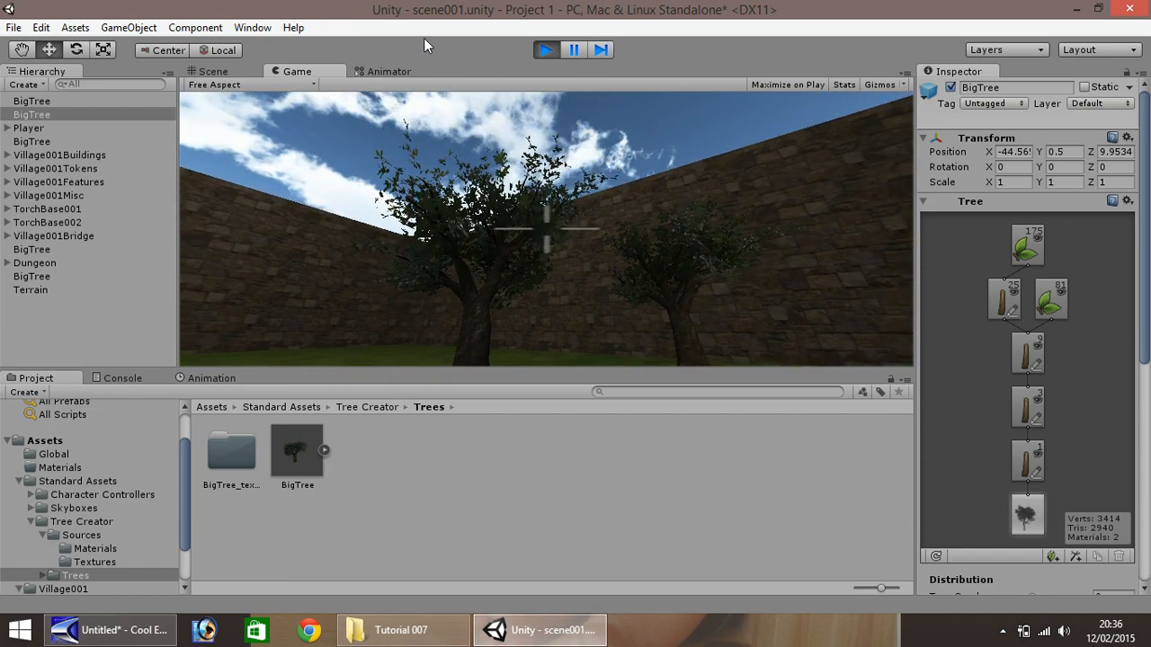
key("w")
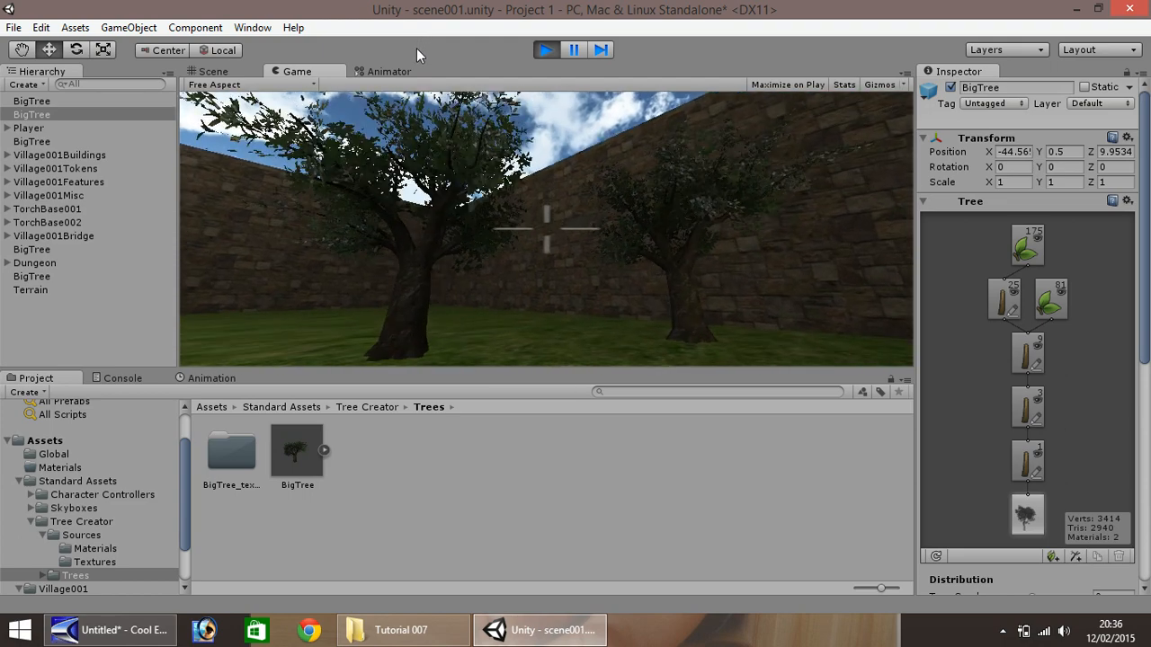
key("w")
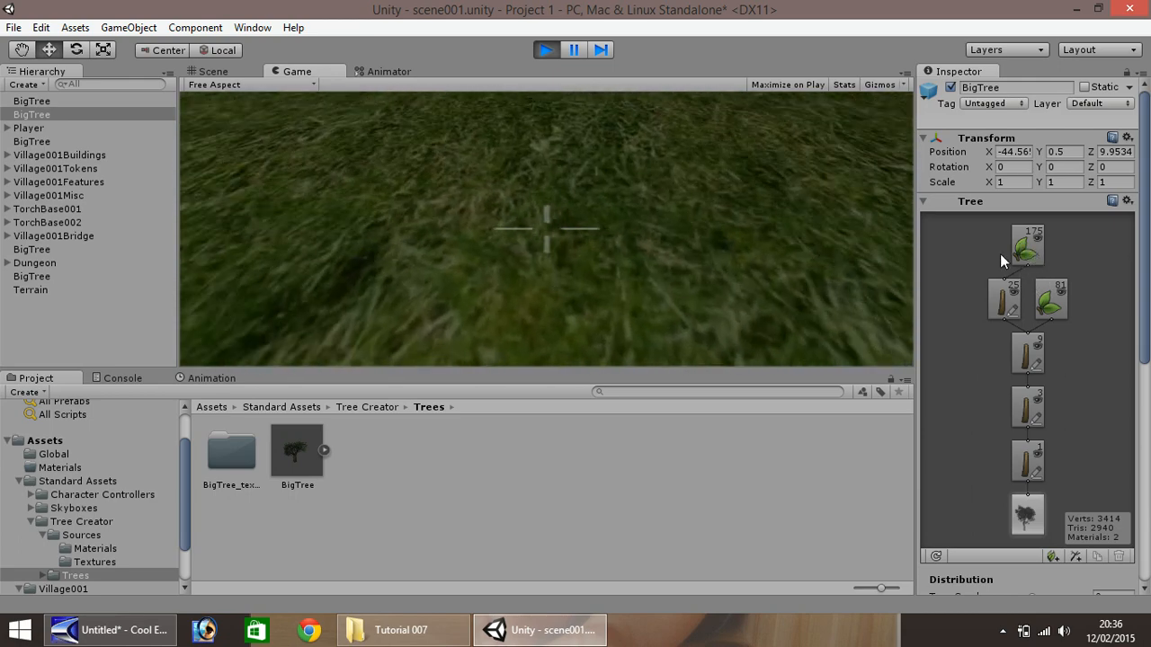
left_click(543, 52)
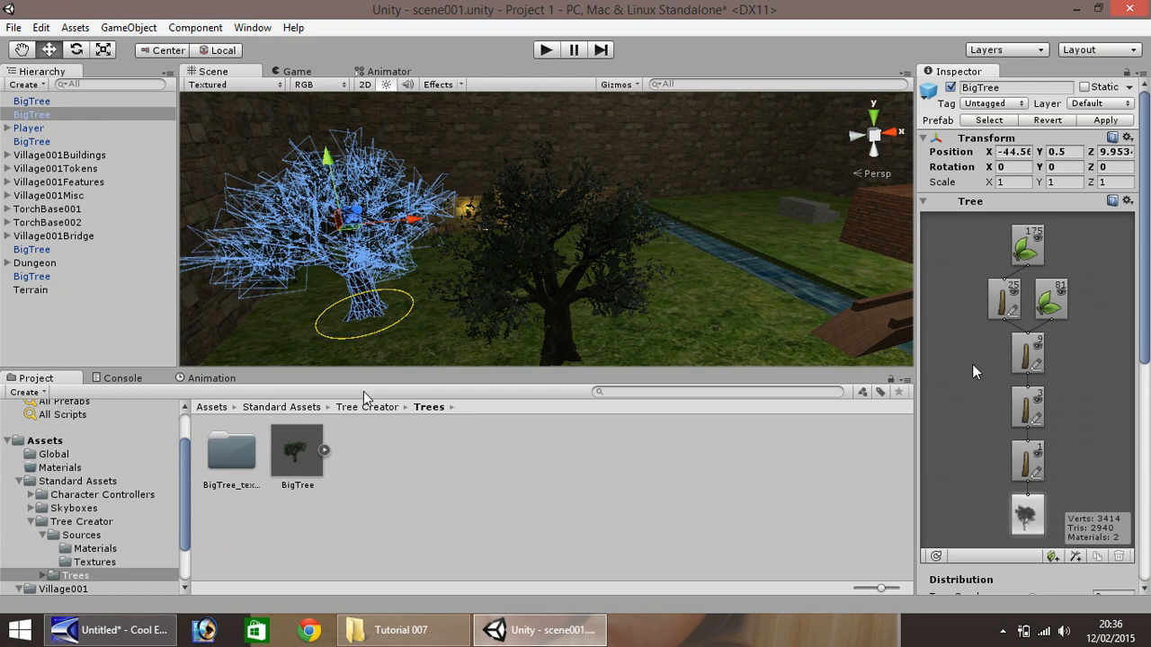
- Examine the terrain, its painted paths, trees and hills around the village, and open the Village001 assets folder
double_click(36, 290)
scroll(447, 288, "up", 6)
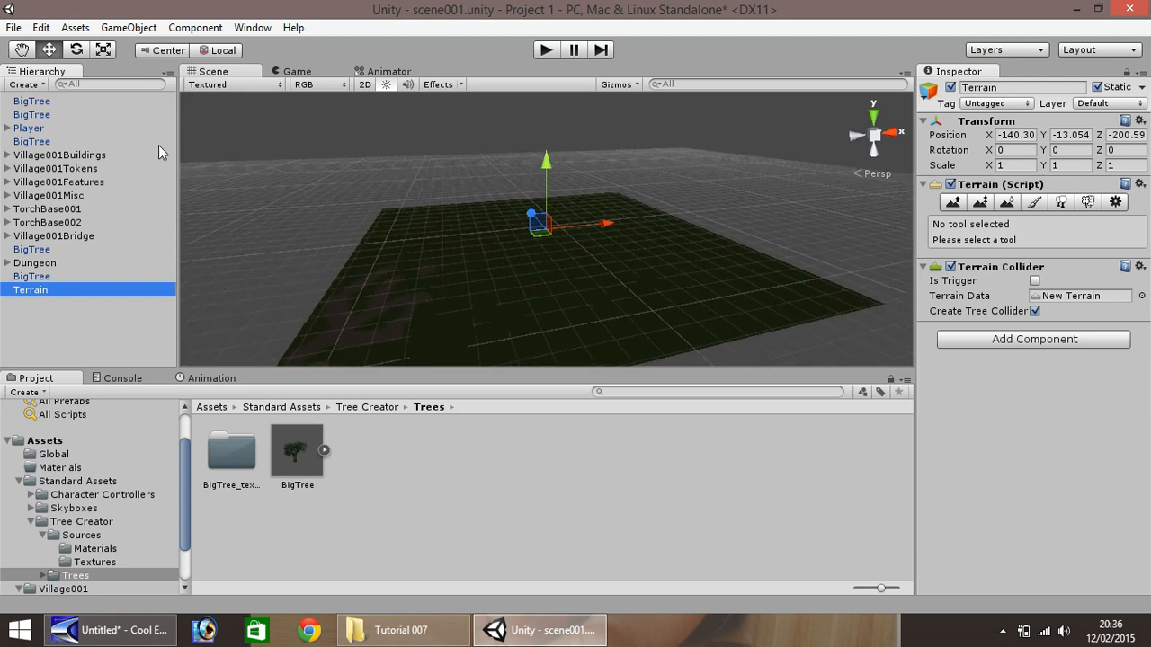
left_click_drag(224, 209, 602, 229, "alt")
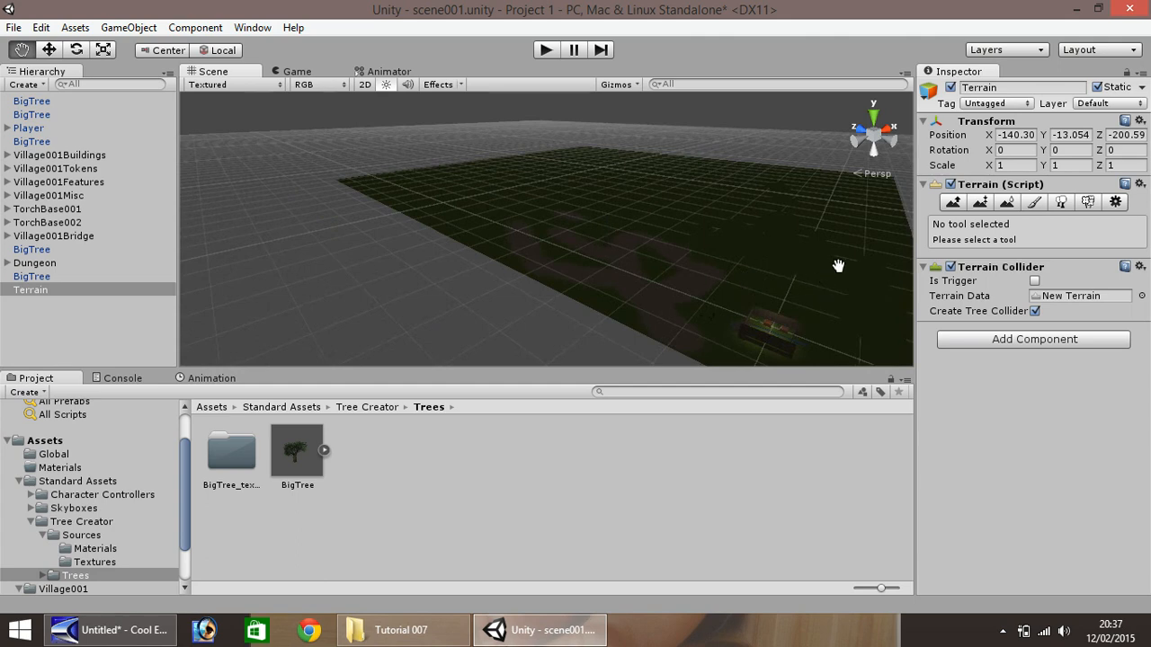
scroll(701, 330, "up", 2)
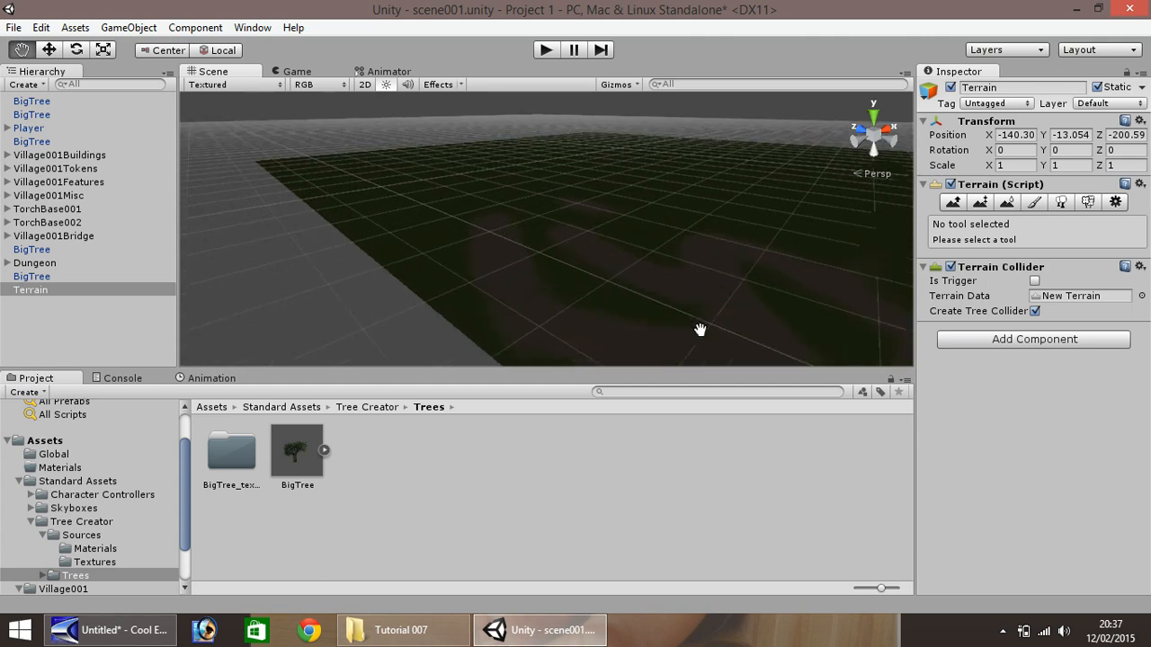
left_click_drag(697, 337, 638, 303)
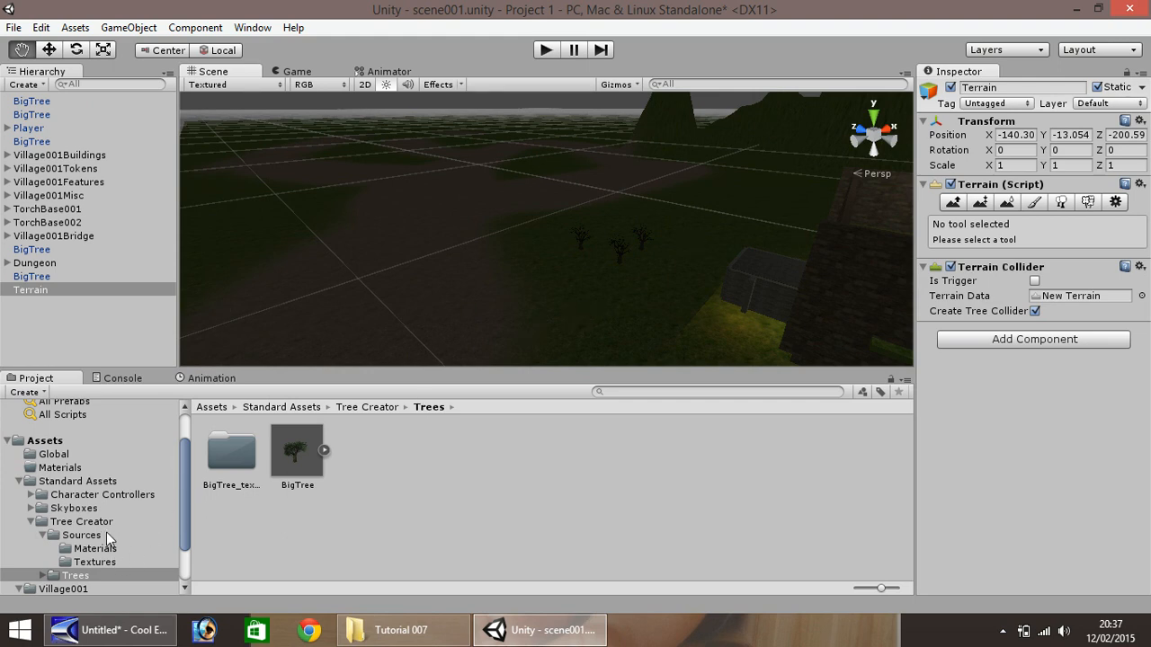
left_click_drag(187, 517, 186, 548)
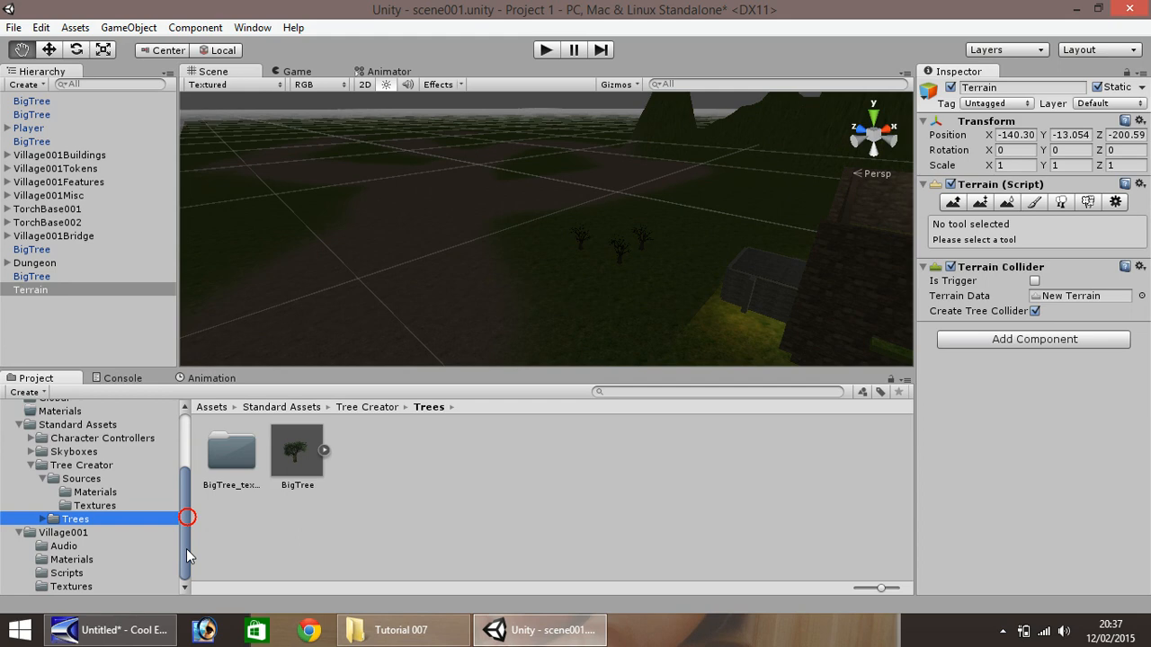
left_click(76, 532)
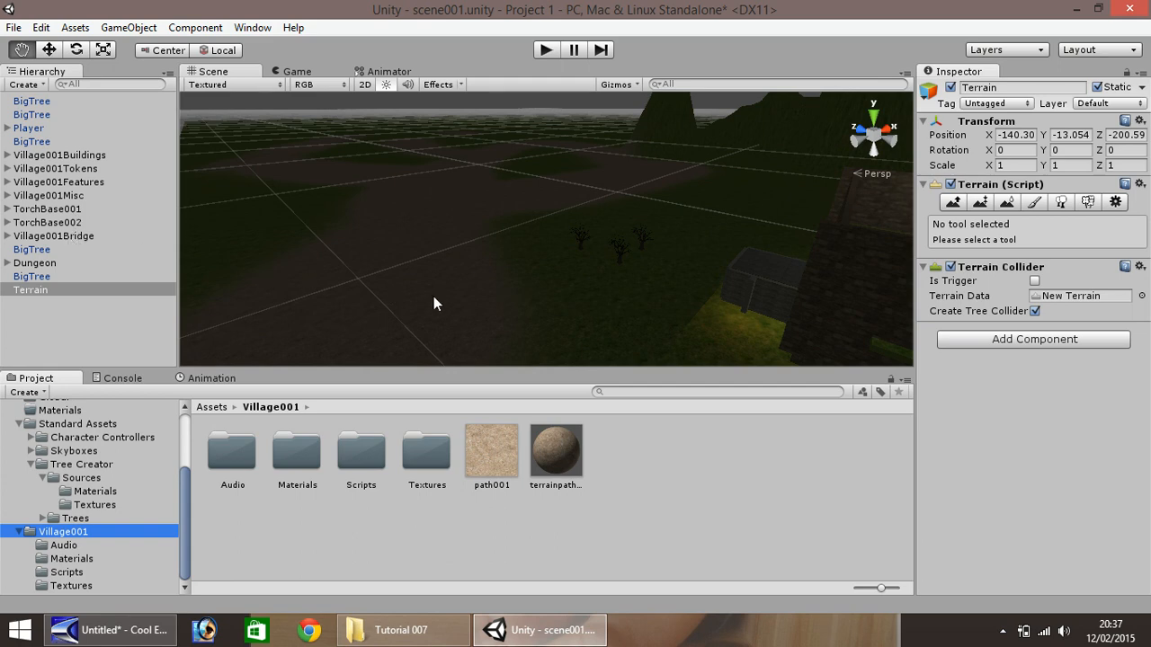
scroll(725, 290, "up", 3)
scroll(670, 287, "down", 3)
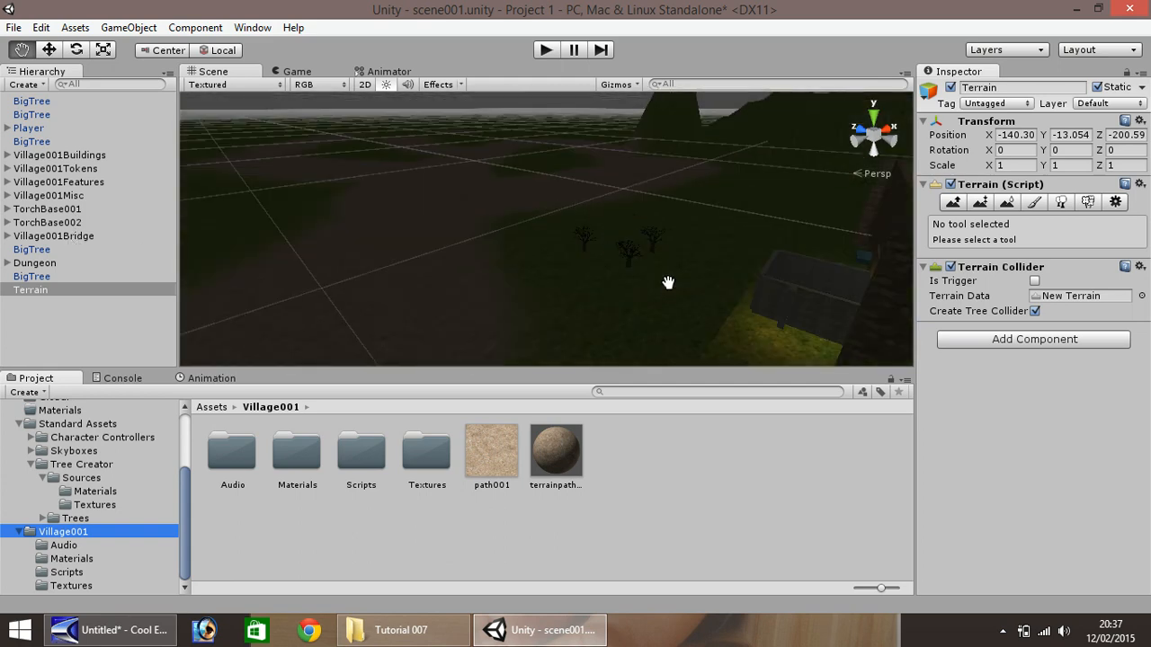
left_click_drag(670, 287, 597, 283)
scroll(428, 268, "down", 5)
scroll(391, 254, "up", 4)
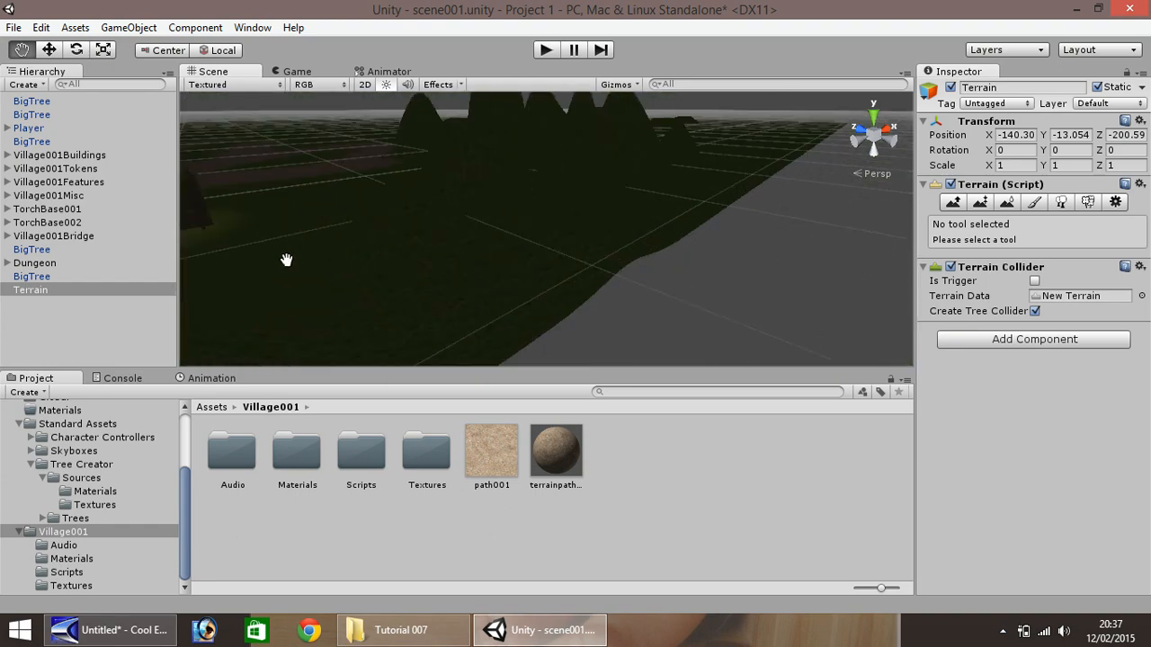
scroll(287, 260, "up", 2)
left_click_drag(287, 259, 302, 266)
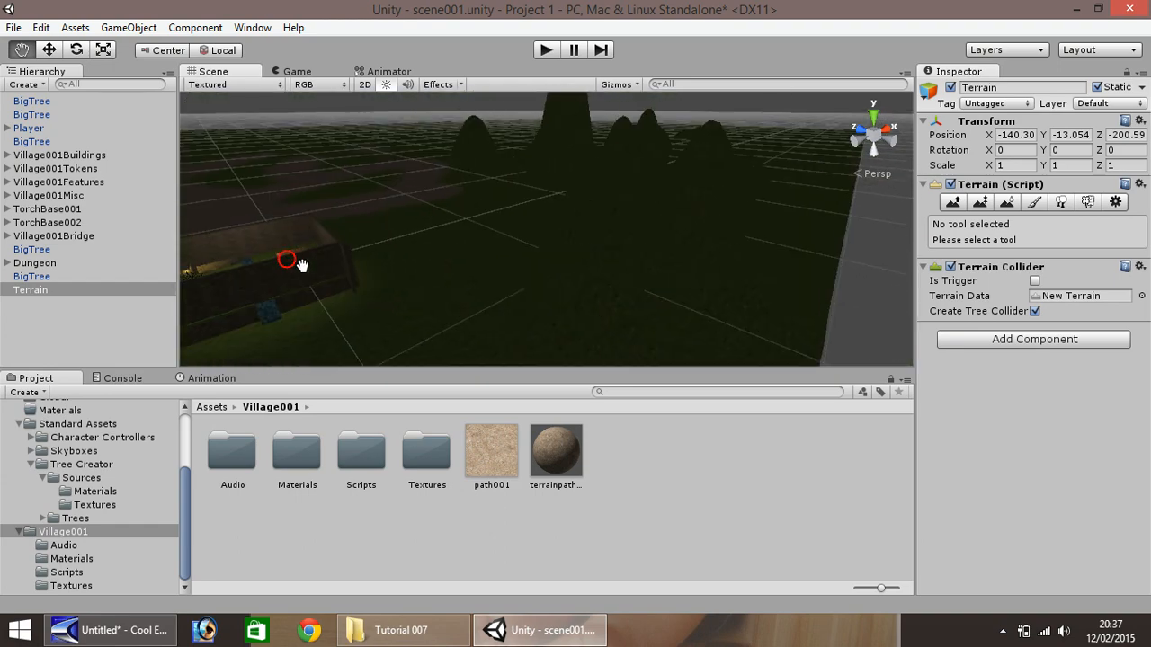
- Create a capsule inside the torch-lit dungeon near the wooden post
left_click(54, 156)
double_click(54, 155)
scroll(272, 304, "up", 5)
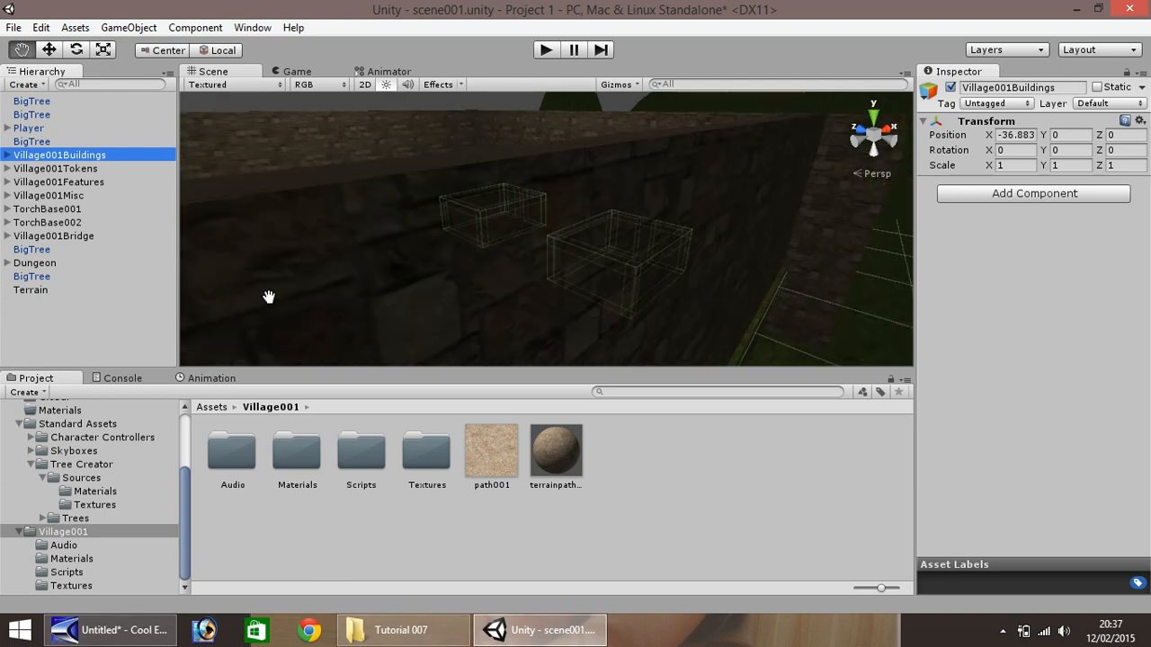
left_click_drag(314, 288, 466, 306)
scroll(449, 308, "up", 5)
left_click_drag(324, 294, 546, 271)
scroll(428, 324, "up", 6)
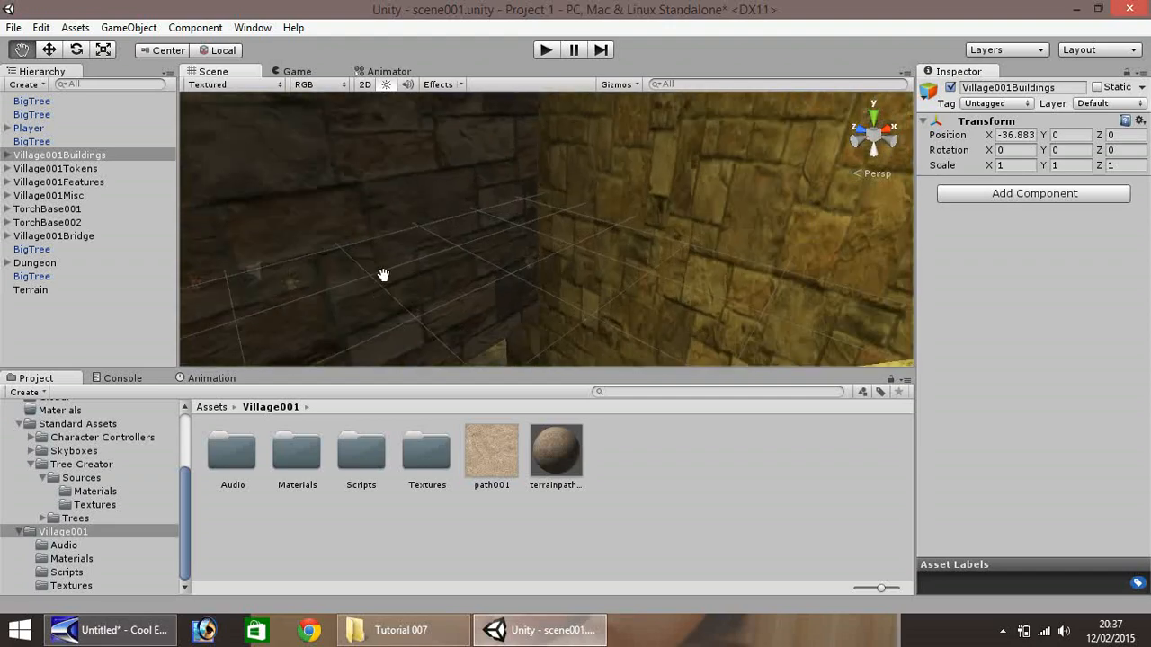
right_click_drag(449, 239, 445, 304)
scroll(436, 300, "up", 6)
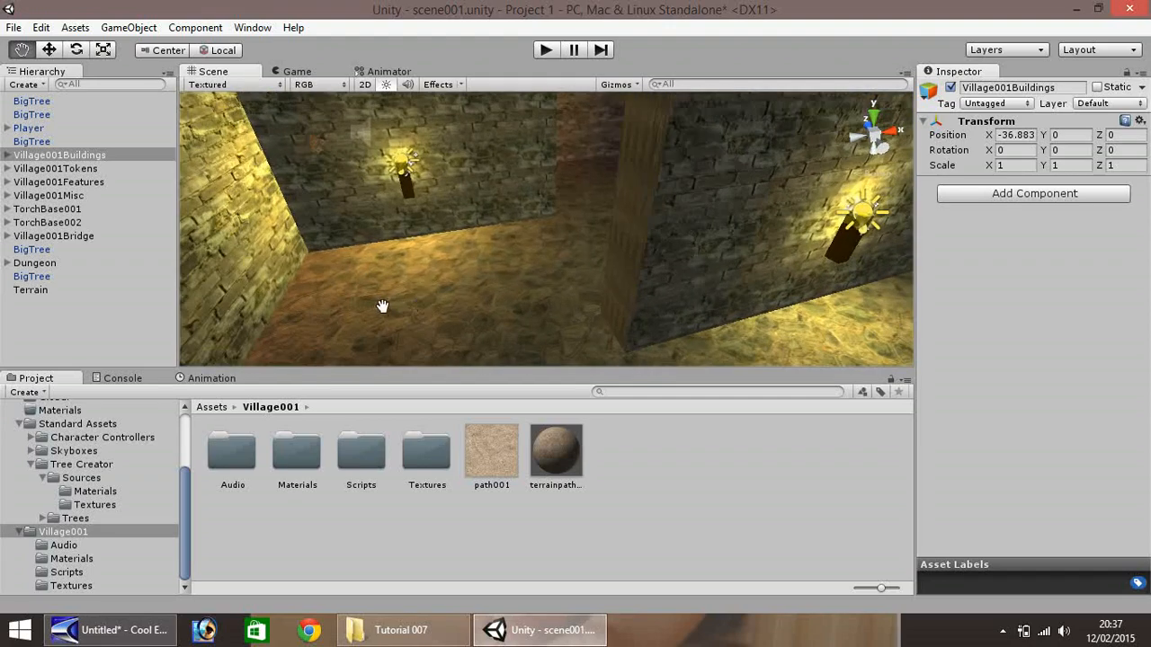
mouse_move(496, 194)
left_mouse_down()
mouse_move(492, 260)
mouse_move(517, 257)
mouse_move(575, 210)
mouse_move(504, 202)
left_mouse_up()
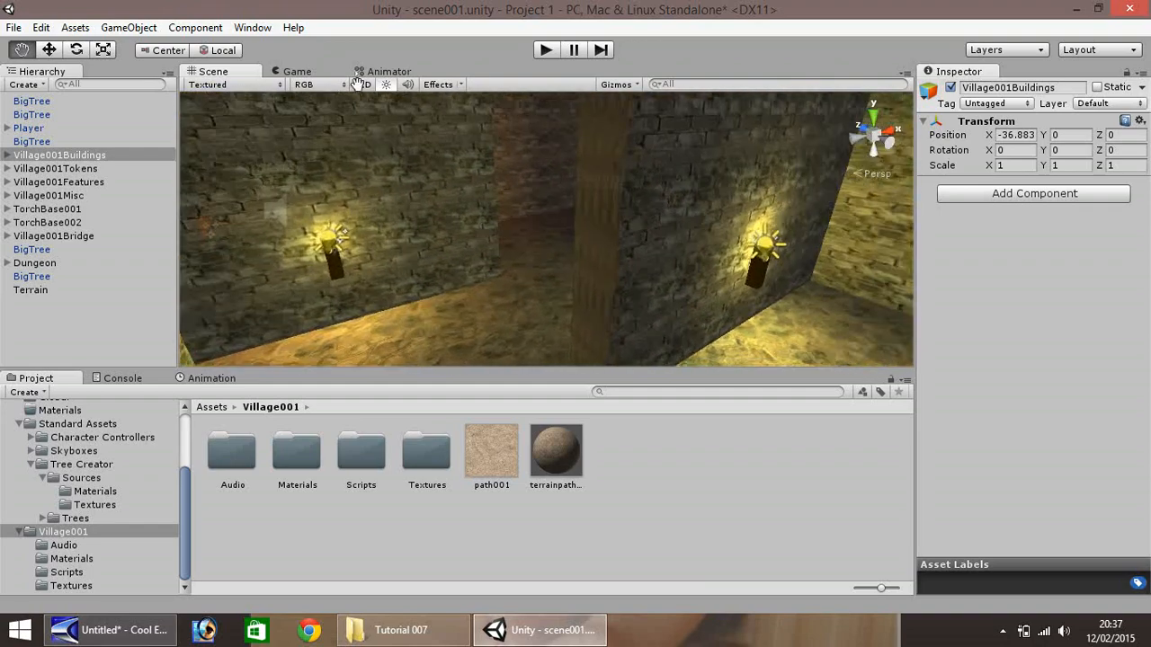
left_click(117, 27)
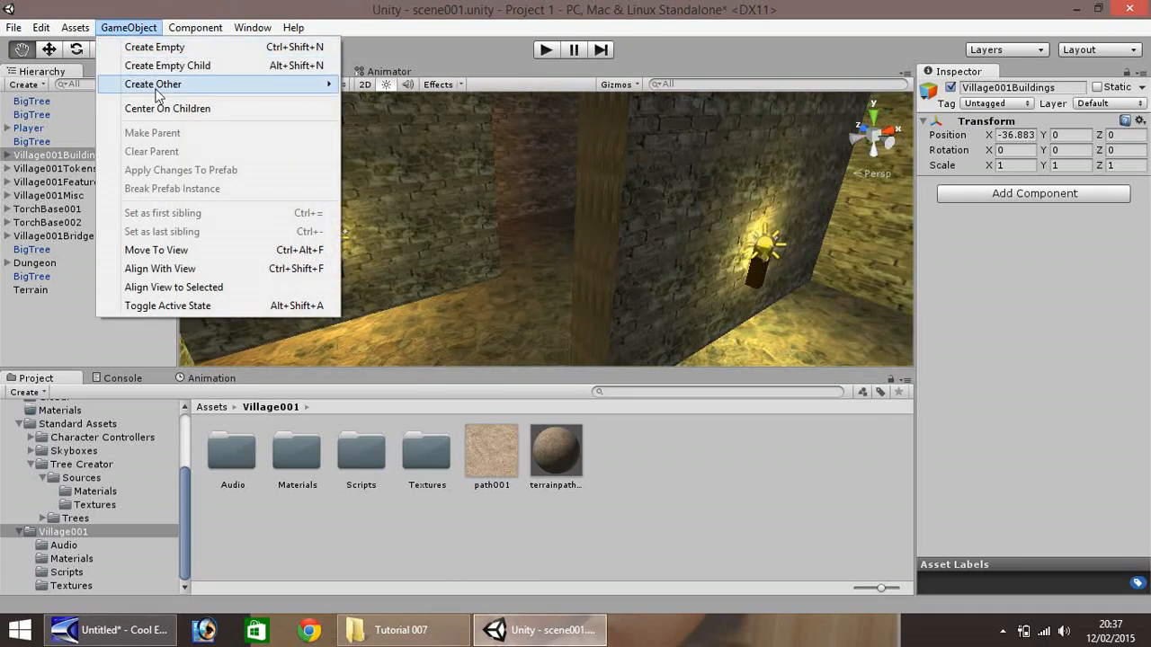
mouse_move(160, 84)
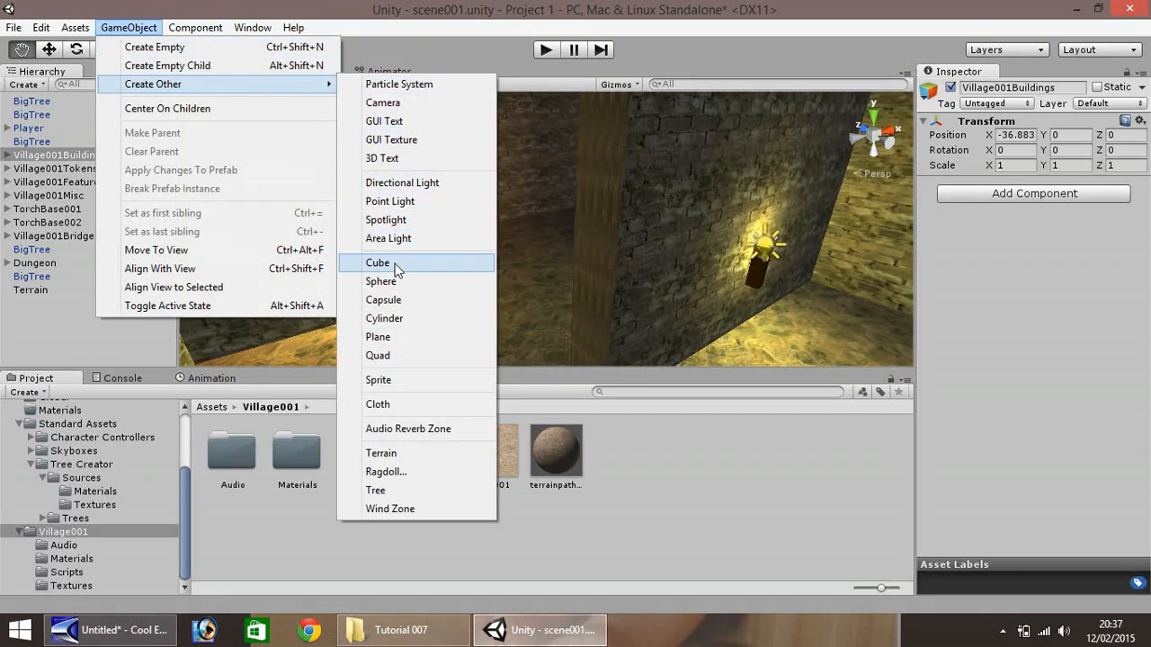
left_click(401, 299)
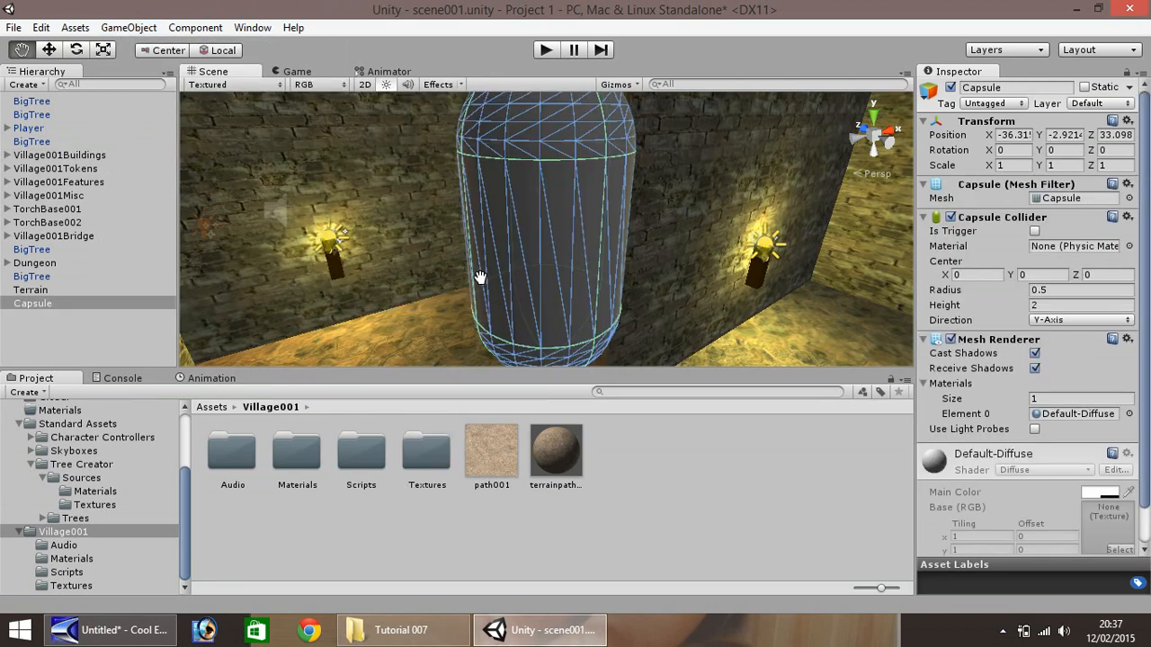
- Lower the capsule towards the dungeon floor to about Y -6.27
left_click(48, 49)
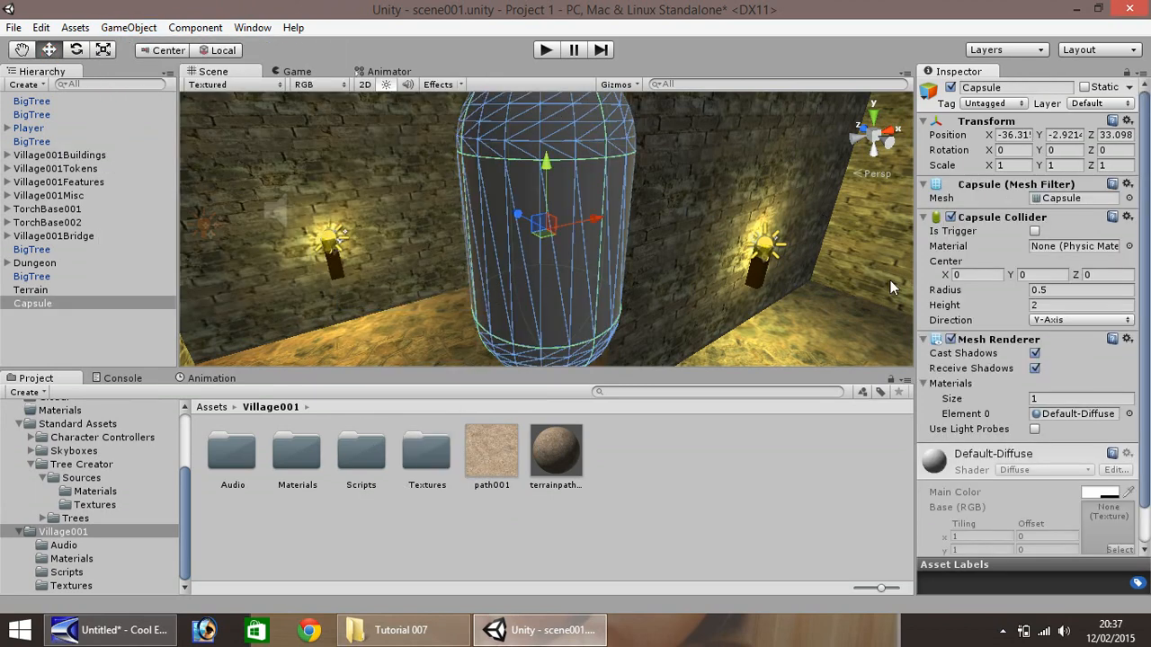
scroll(694, 207, "down", 3)
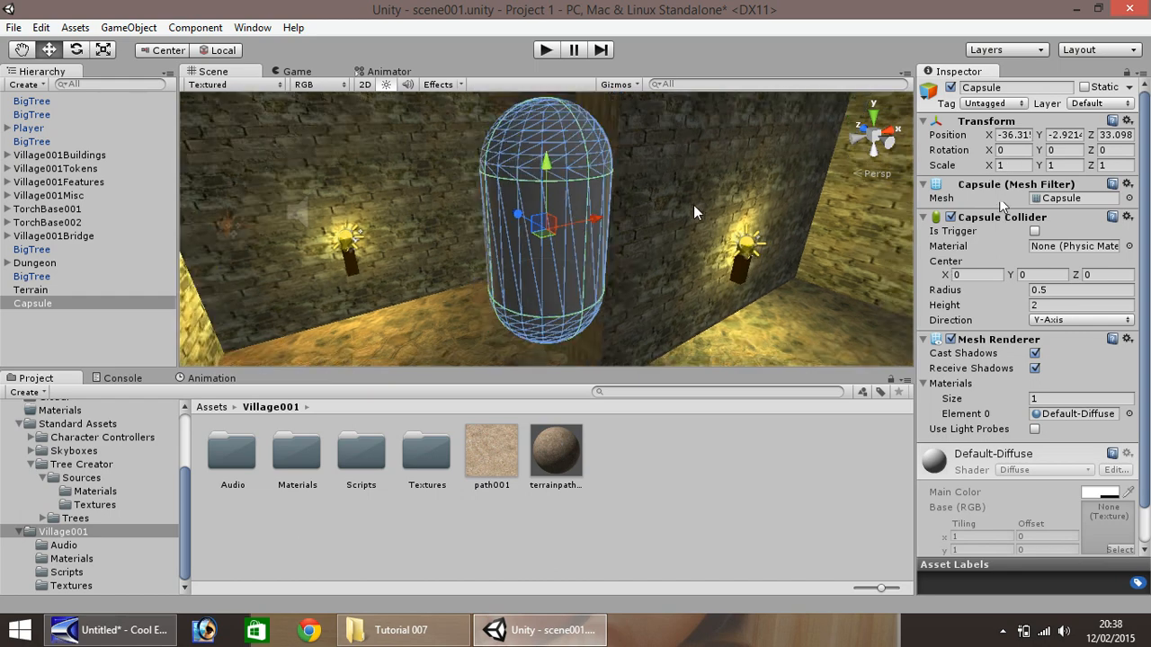
left_click_drag(547, 171, 500, 279)
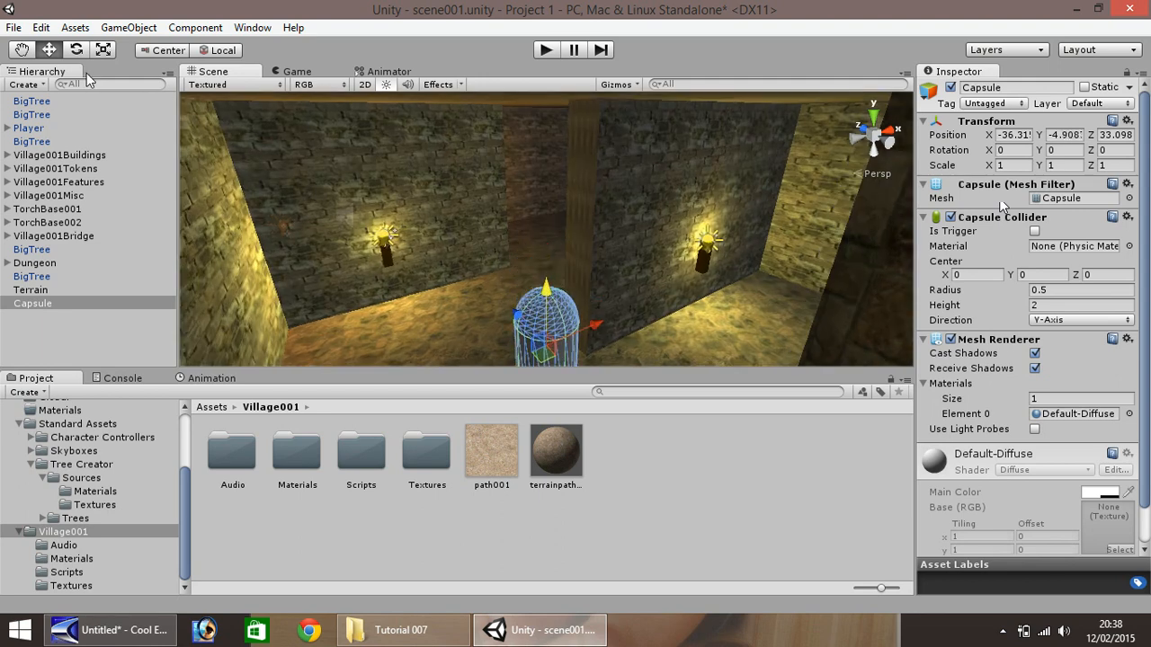
key("q")
left_click_drag(344, 244, 502, 108)
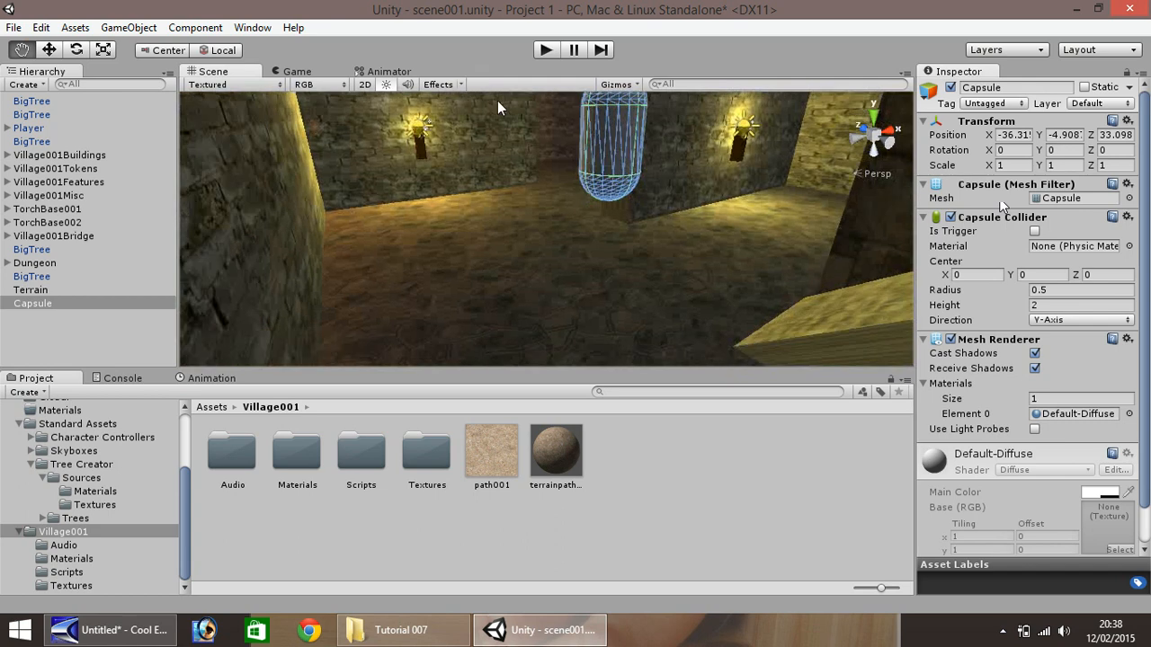
left_click(50, 51)
left_click_drag(615, 108, 615, 189)
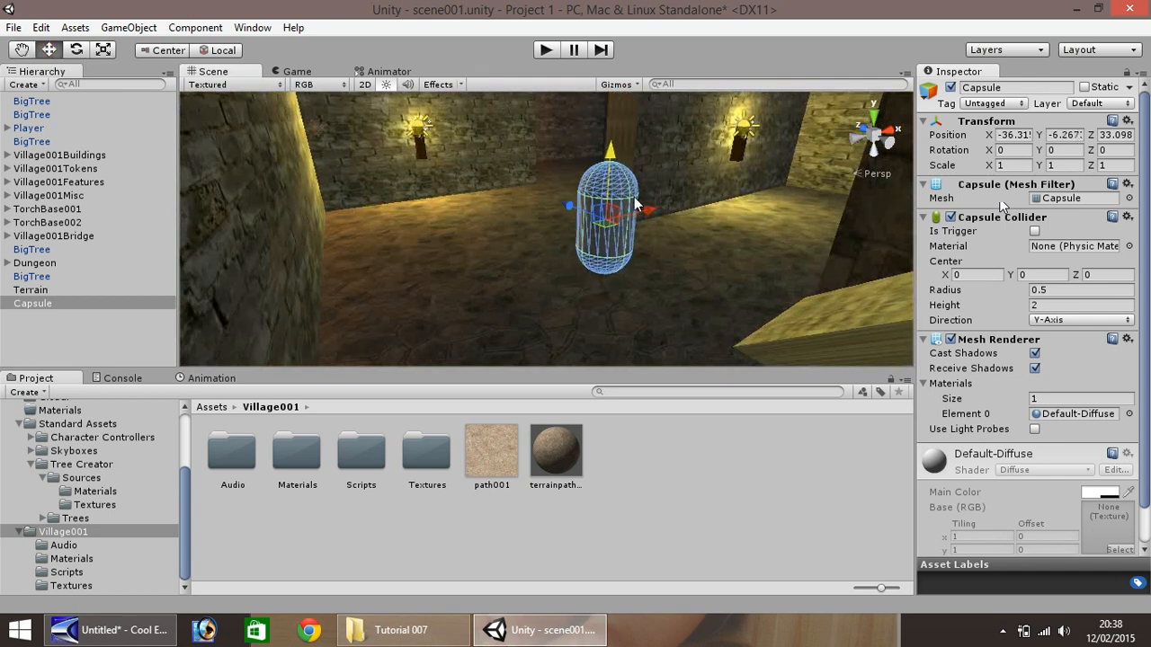
- Duplicate the dungeon capsule twice, moving the first copy to about X -31.03 and the second from there to about Z 40.14
key("ctrl+d")
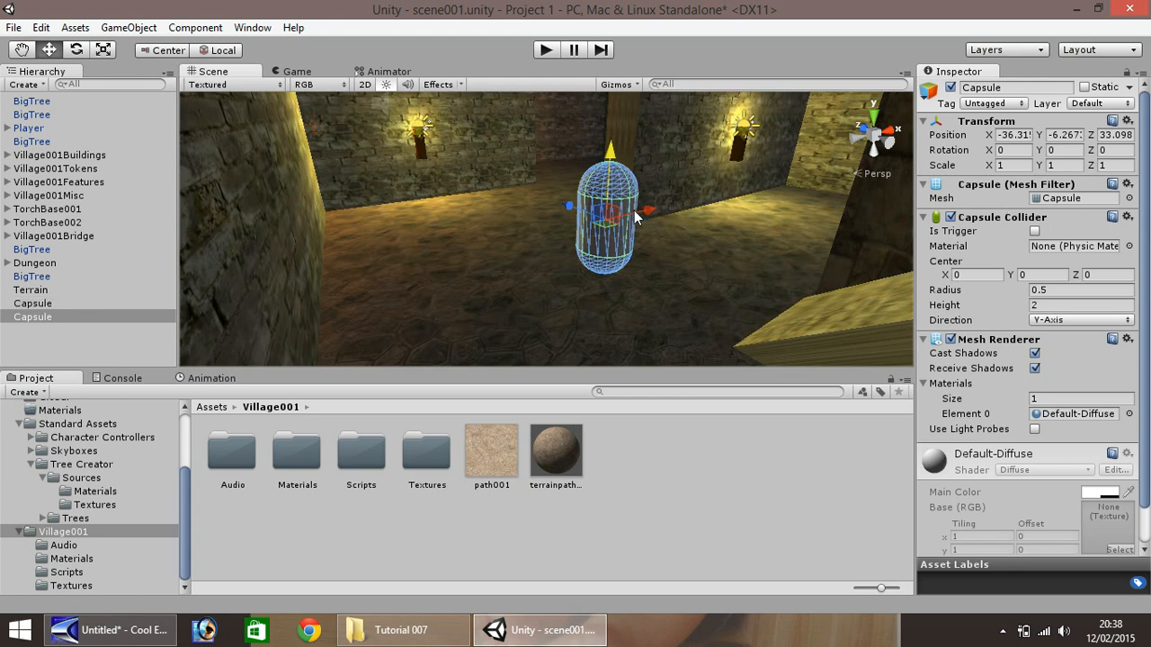
left_click_drag(651, 214, 854, 168)
key("ctrl+d")
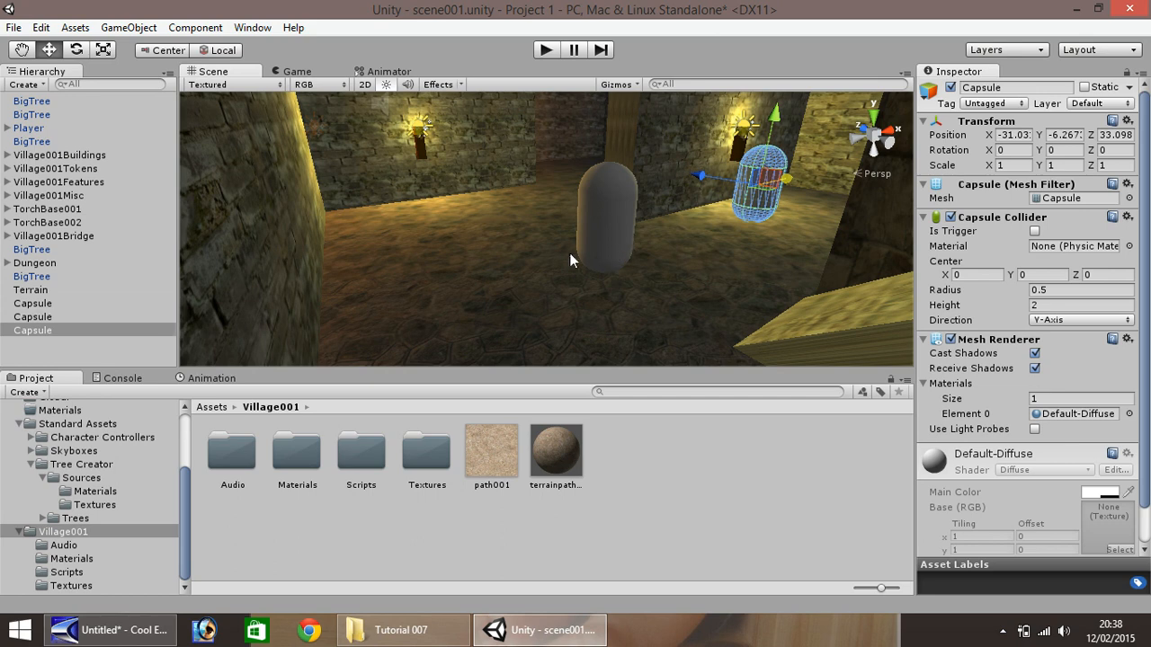
left_click_drag(703, 185, 445, 104)
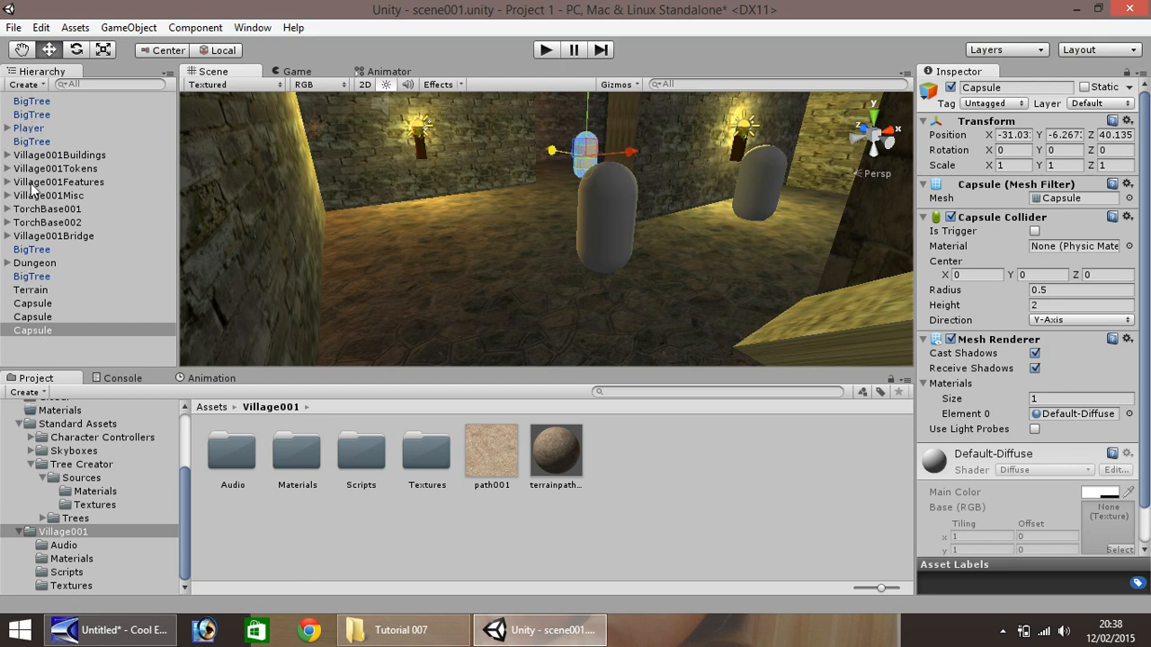
- Rename the original capsule nearest the view as Enemy001
left_click(36, 291)
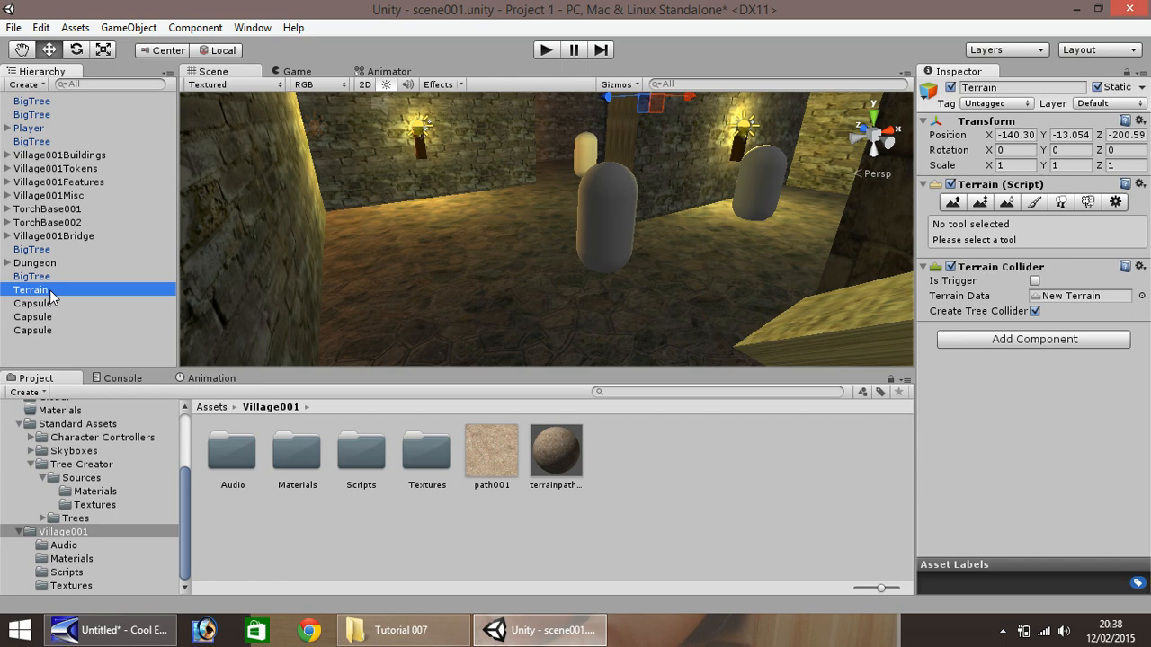
left_click(49, 306)
right_click(49, 307)
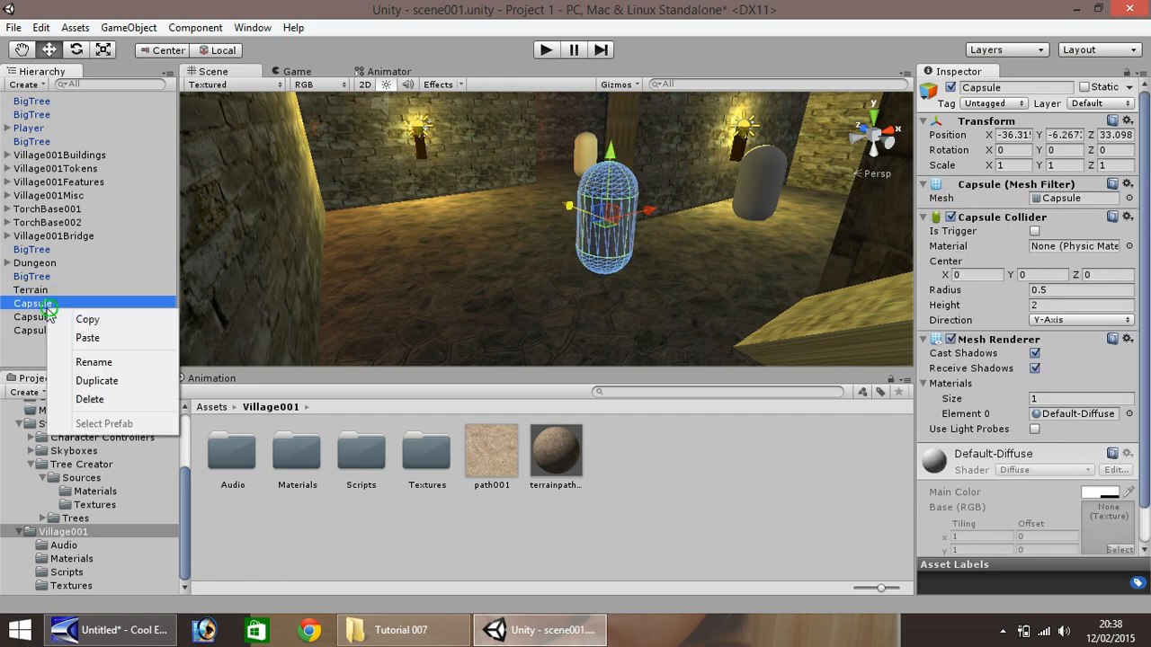
left_click(103, 361)
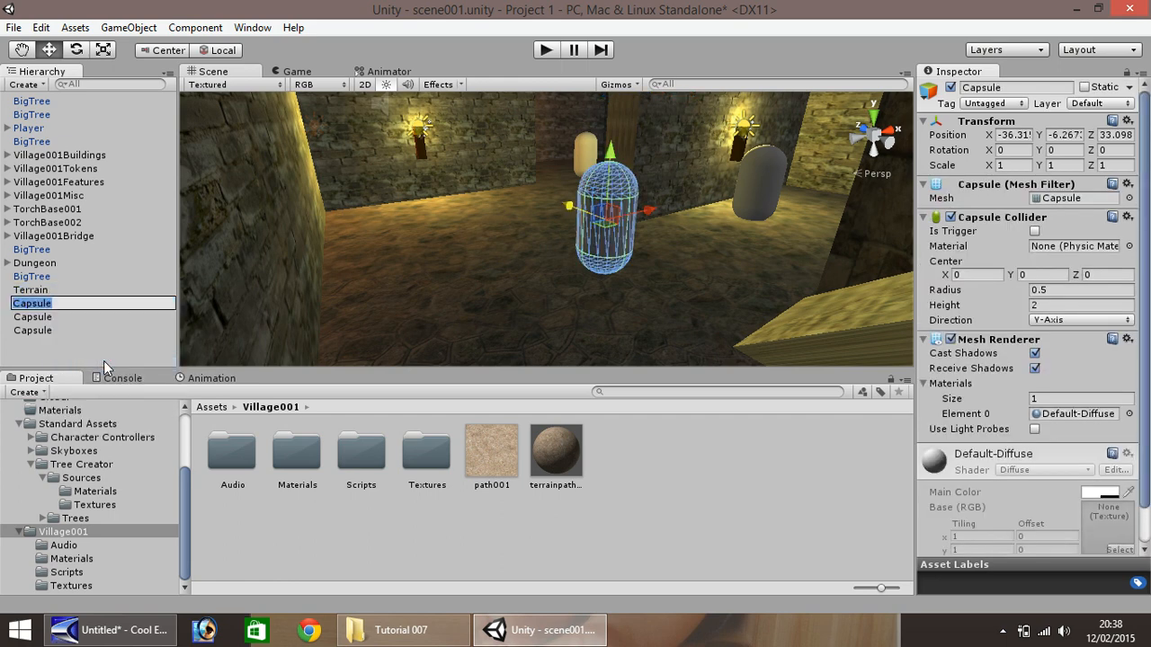
type("Enemy001")
key("Return")
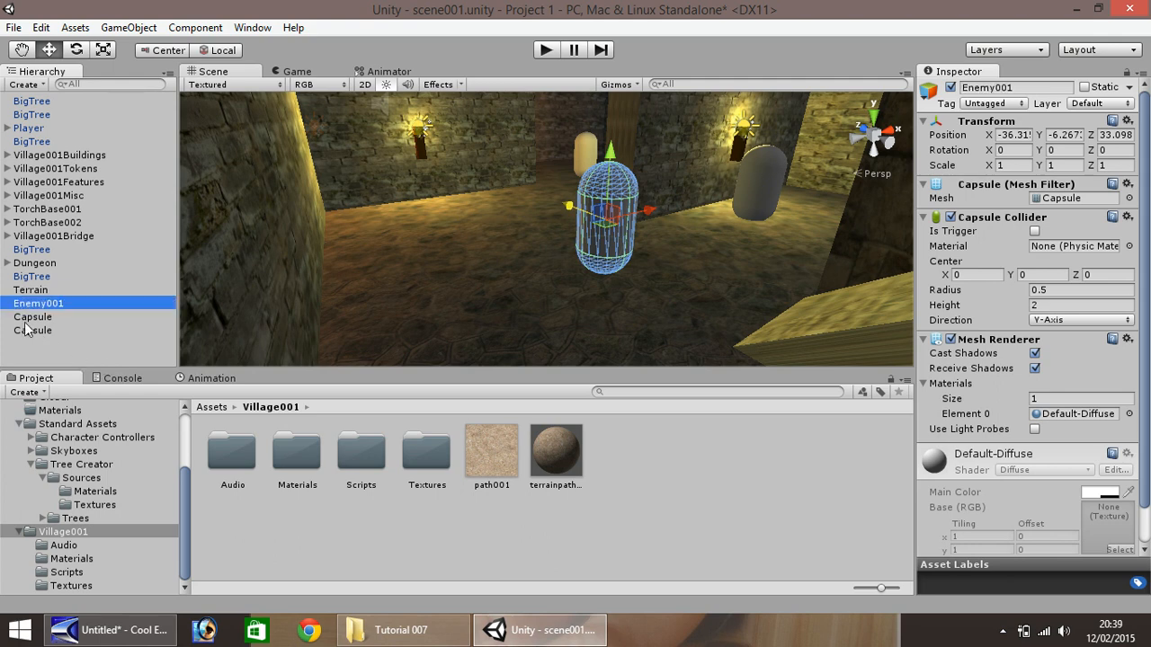
- Rename the capsule beside the torch wall as Enemy002 and the farthest capsule as Enemy003
right_click(27, 318)
left_click(84, 374)
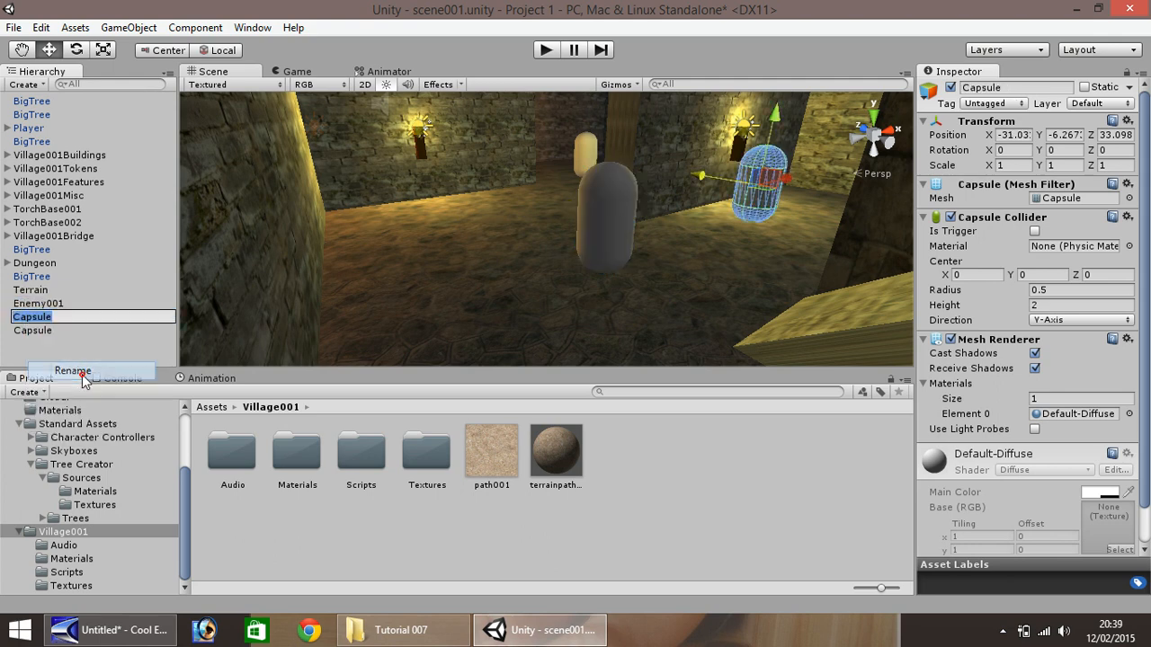
type("Enemy002")
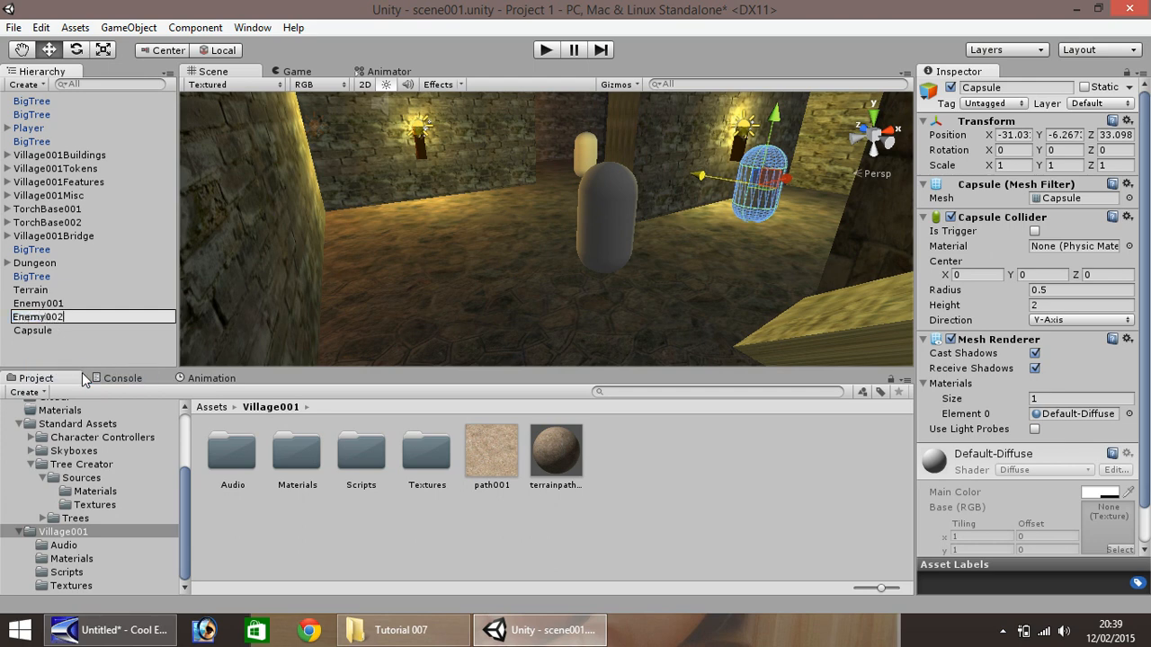
key("Return")
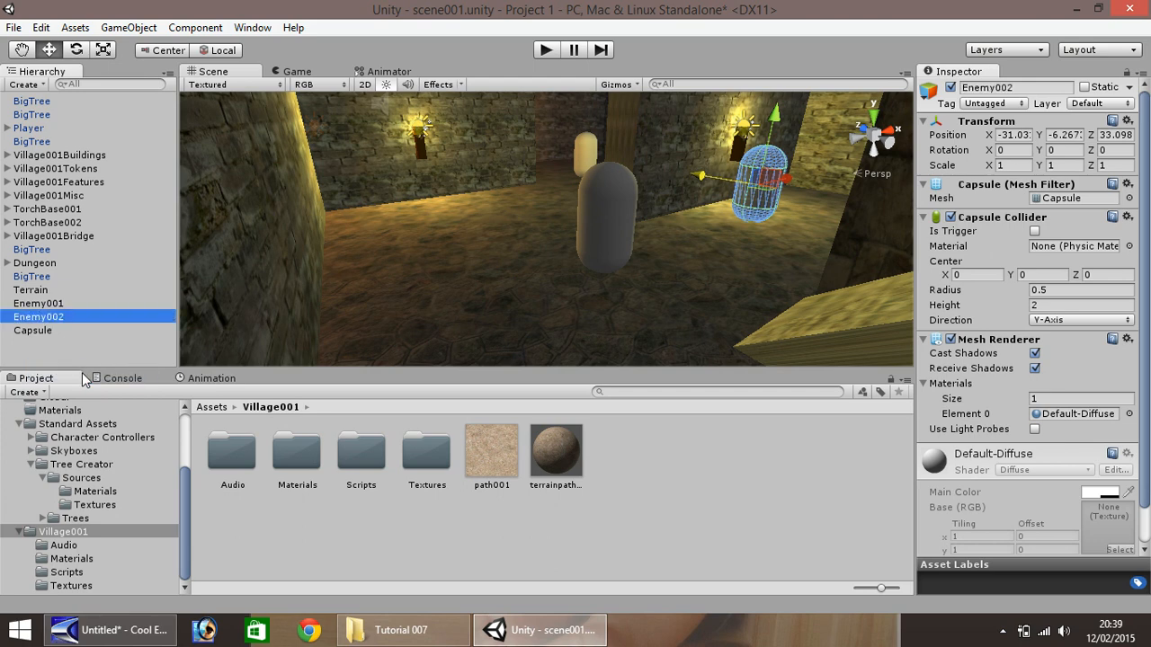
right_click(46, 332)
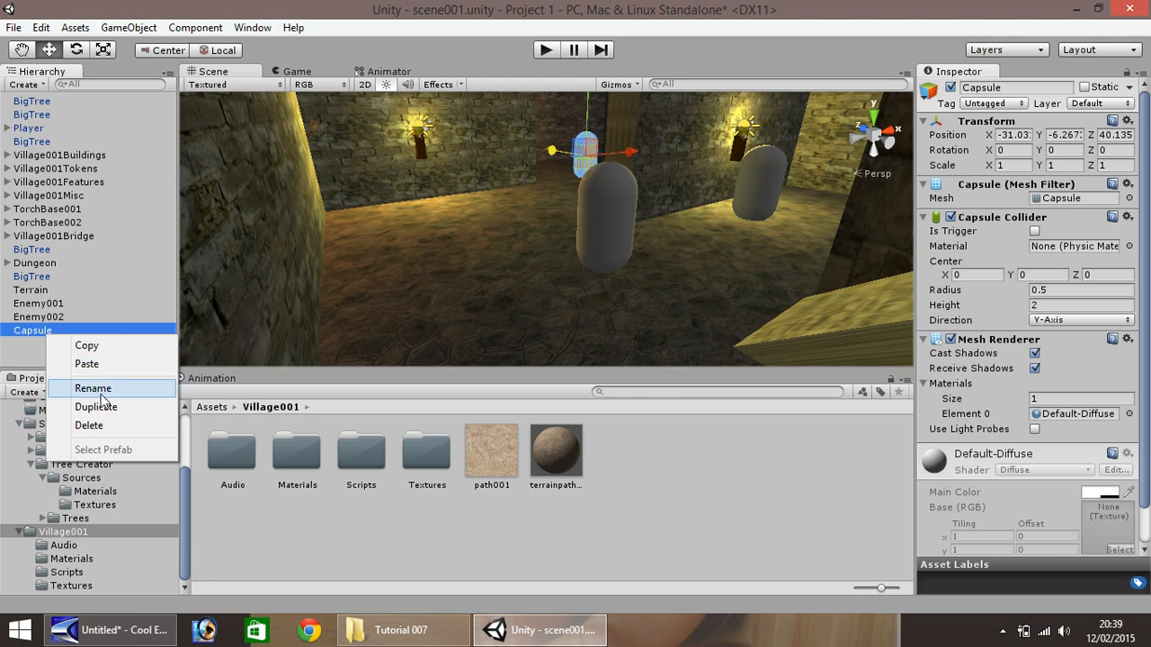
left_click(94, 387)
type("Enemy003")
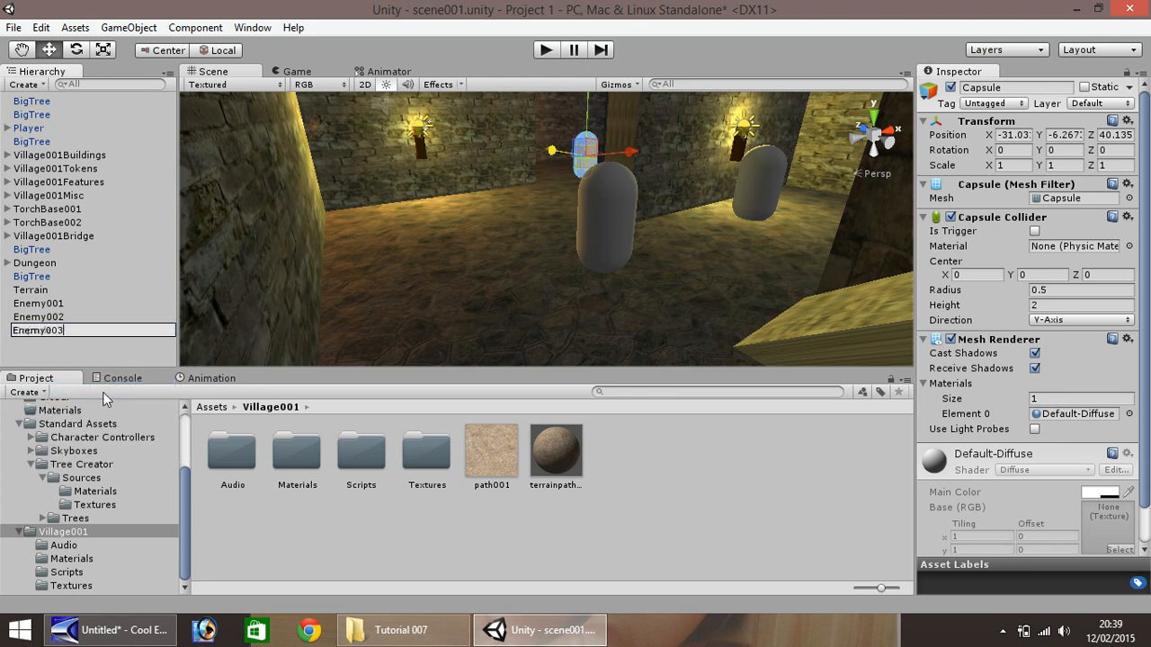
key("Return")
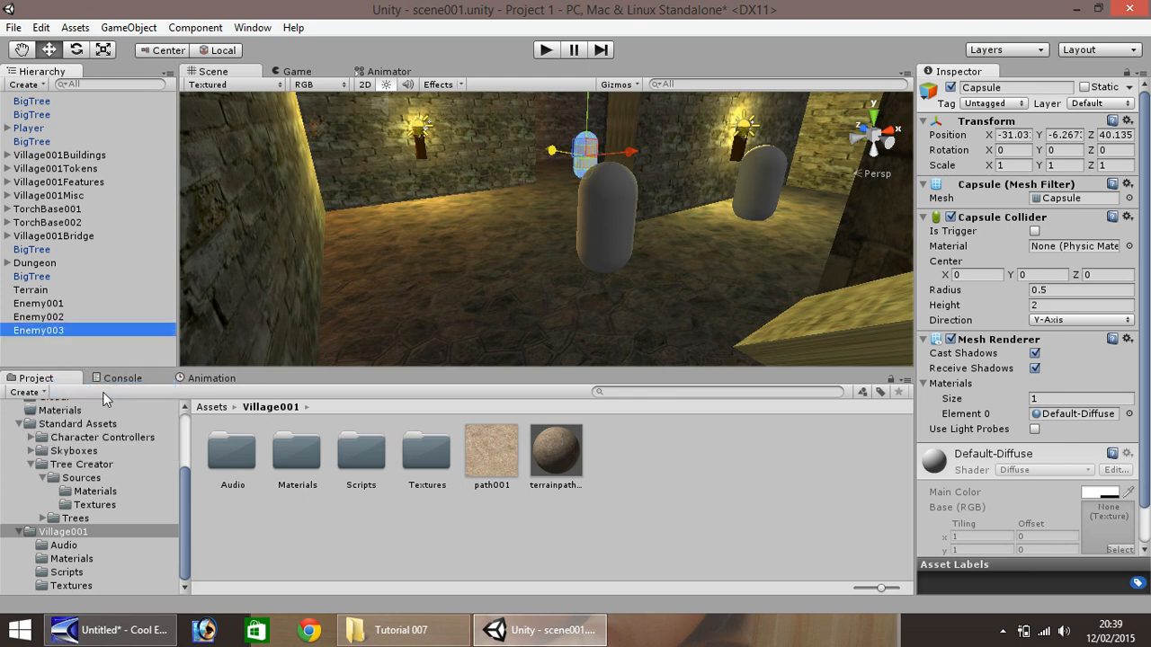
- Rename the BigTree object listed between Dungeon and Terrain as BigTree001
left_click(38, 279)
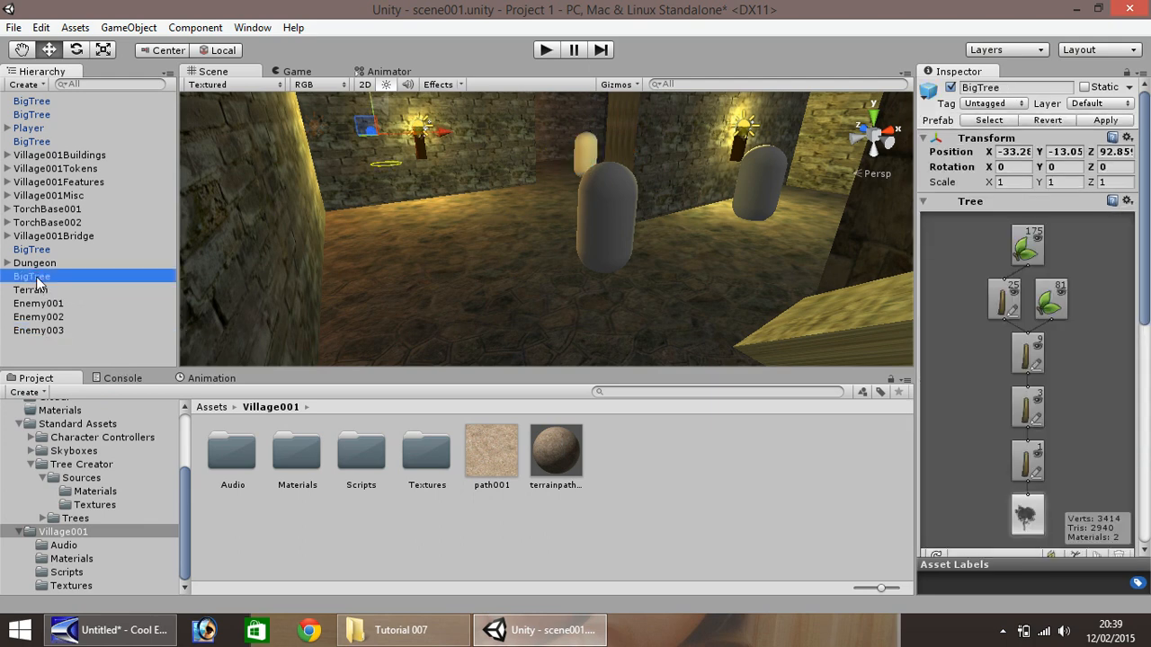
right_click(39, 281)
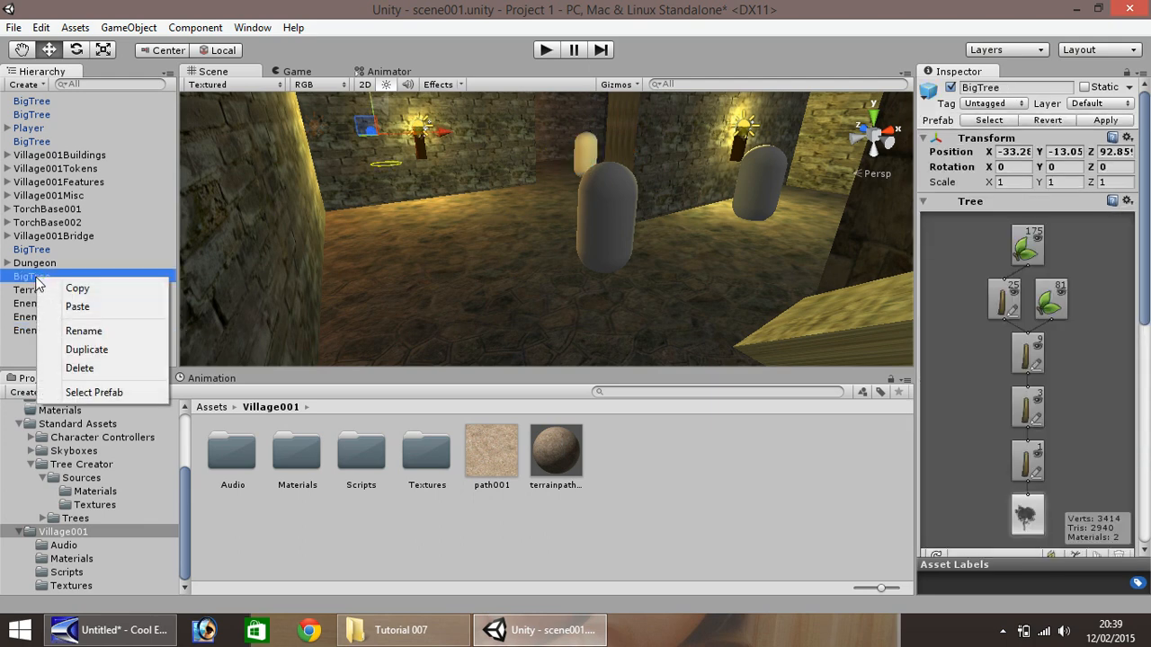
left_click(95, 332)
left_click(65, 280)
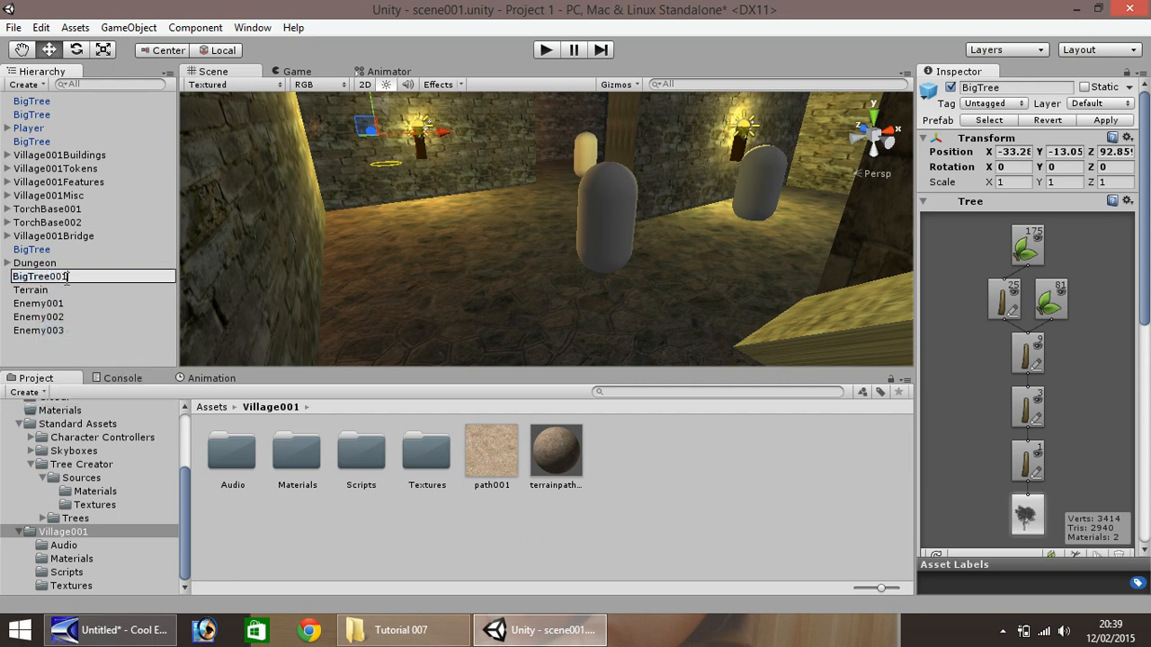
type("001")
key("Return")
- Rename the BigTree object listed between Village001Bridge and Dungeon as BigTree002
right_click(36, 249)
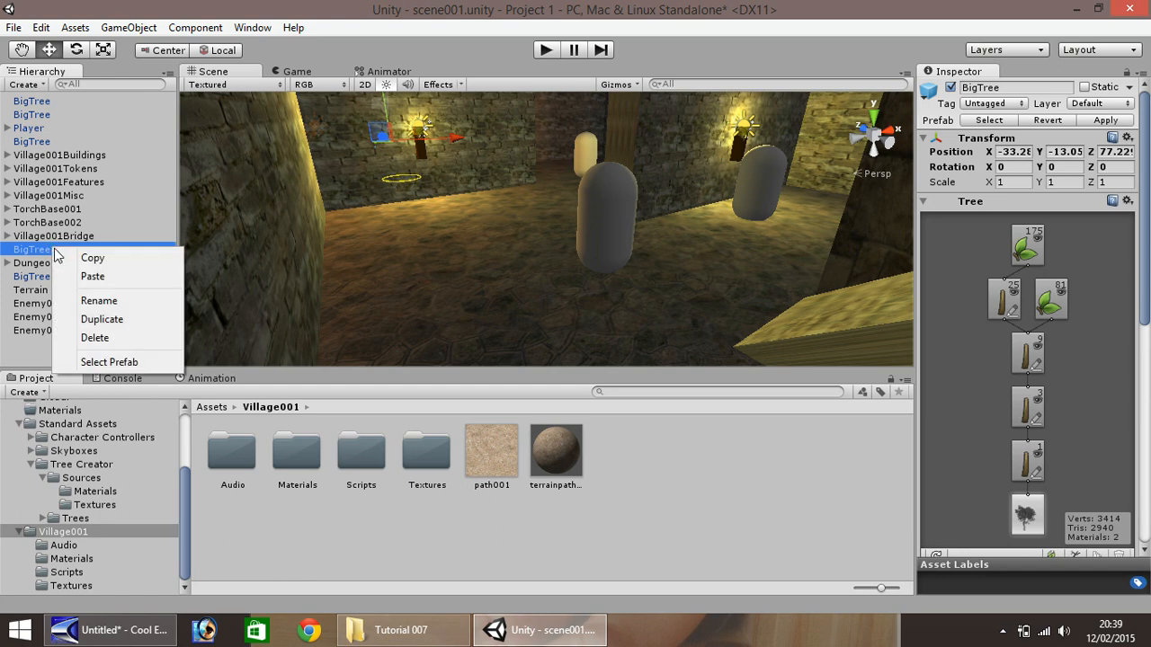
left_click(97, 300)
left_click(69, 249)
type("0")
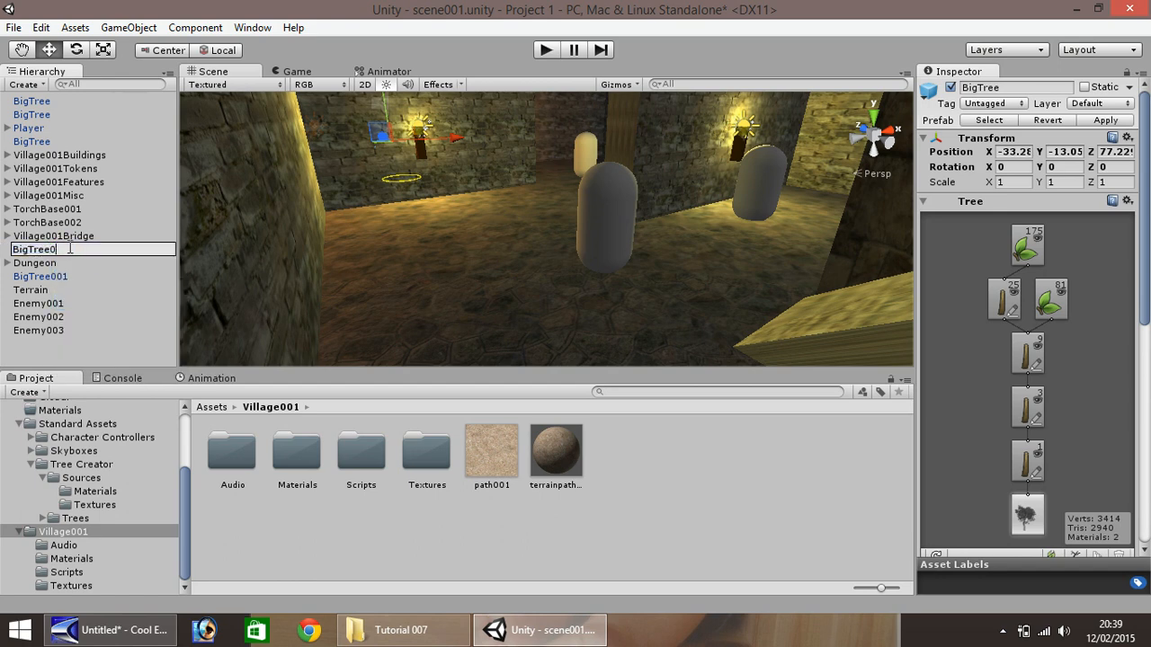
type("02")
key("Return")
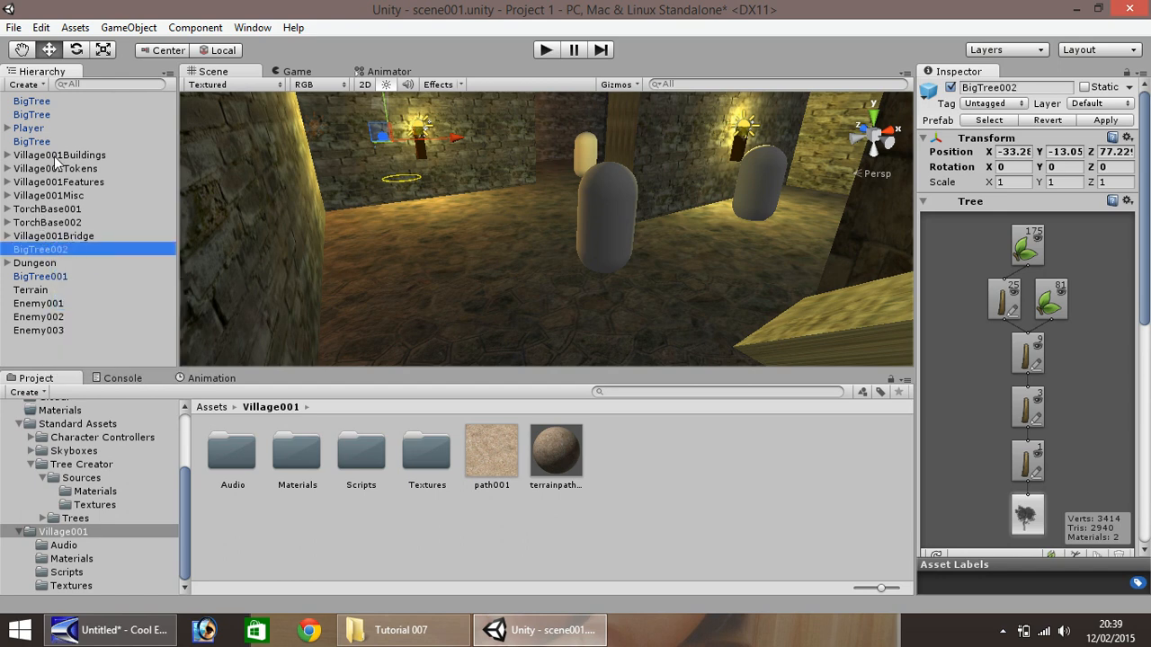
- Rename the BigTree listed just after Player as BigTree003 and the one just before Player as BigTree004
right_click(50, 144)
left_click(90, 195)
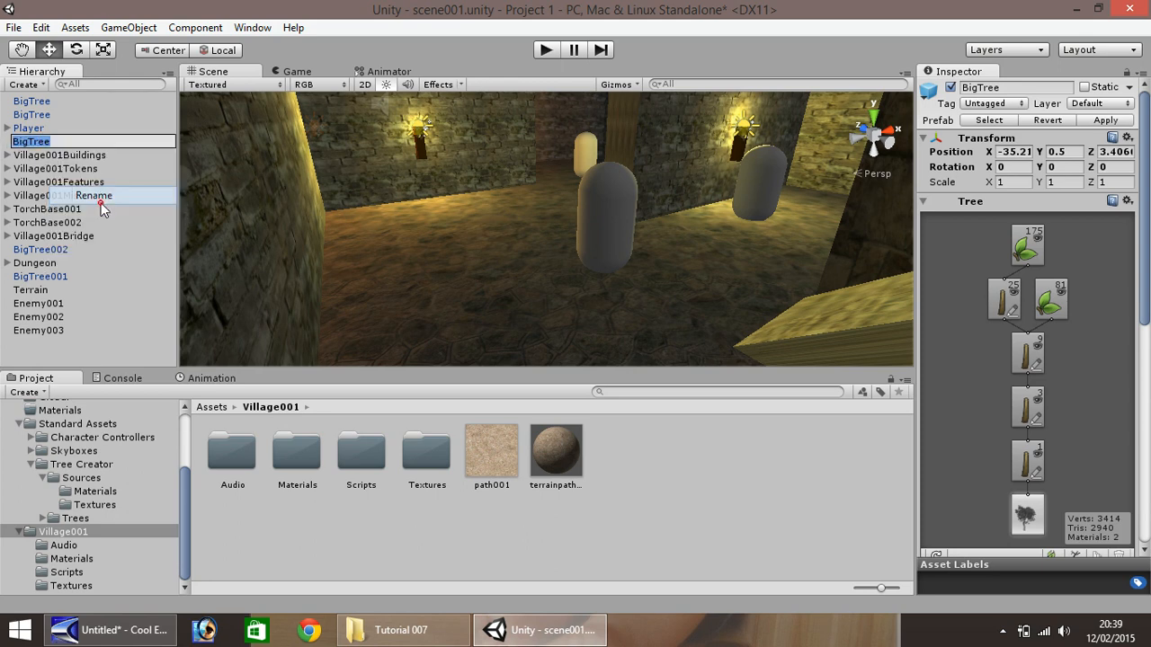
left_click(65, 142)
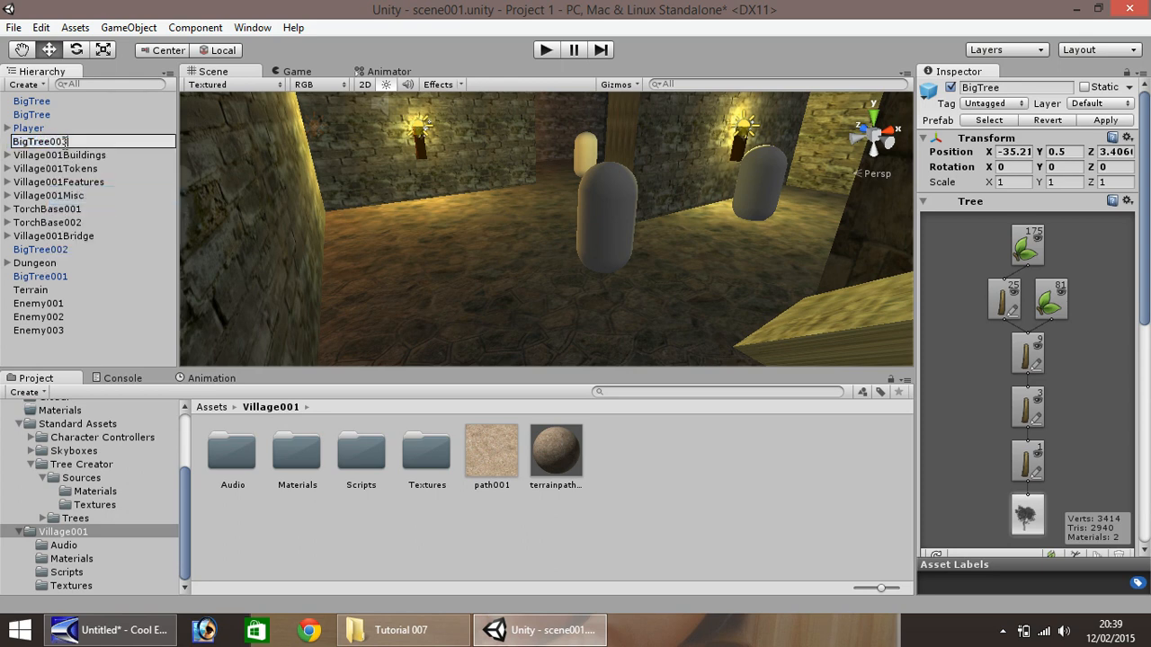
key("Return")
right_click(50, 115)
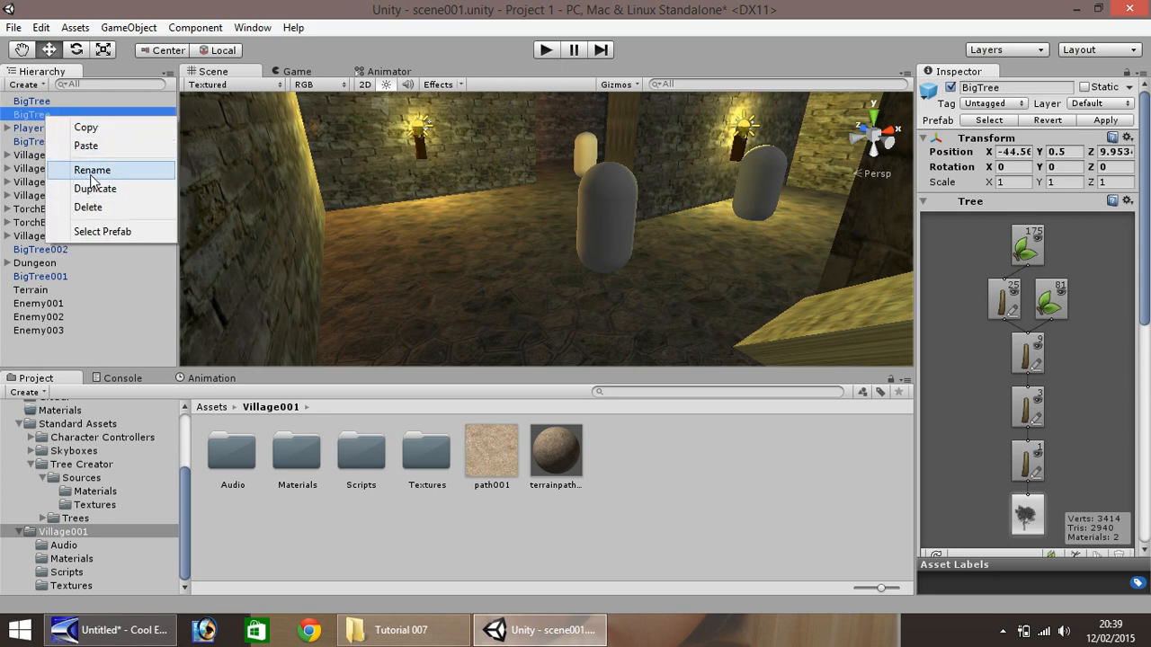
left_click(91, 170)
left_click(61, 114)
type("004")
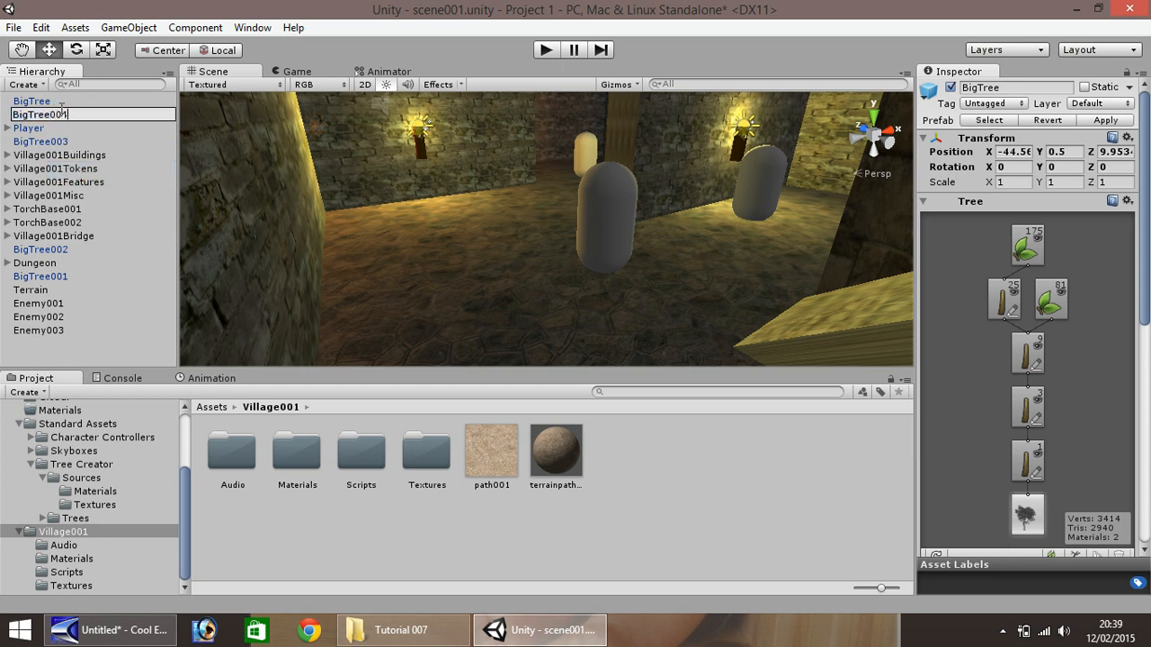
- Rename the one remaining BigTree object, first in the scene's object list, as BigTree005
right_click(50, 101)
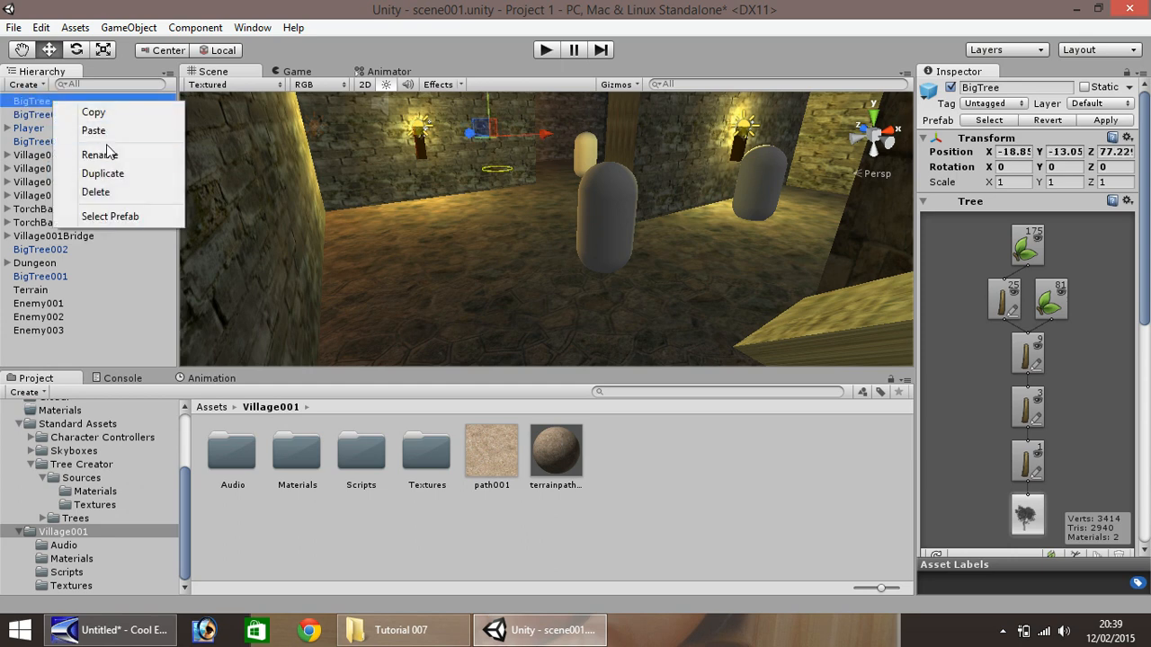
left_click(108, 158)
left_click(66, 100)
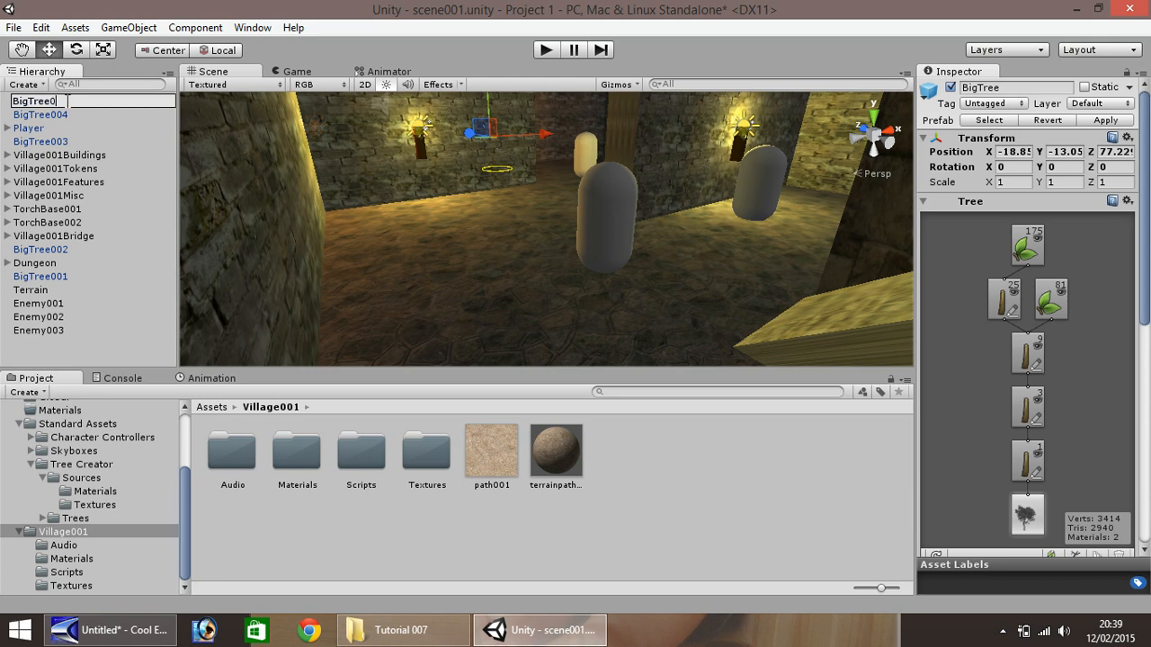
type("005")
key("Return")
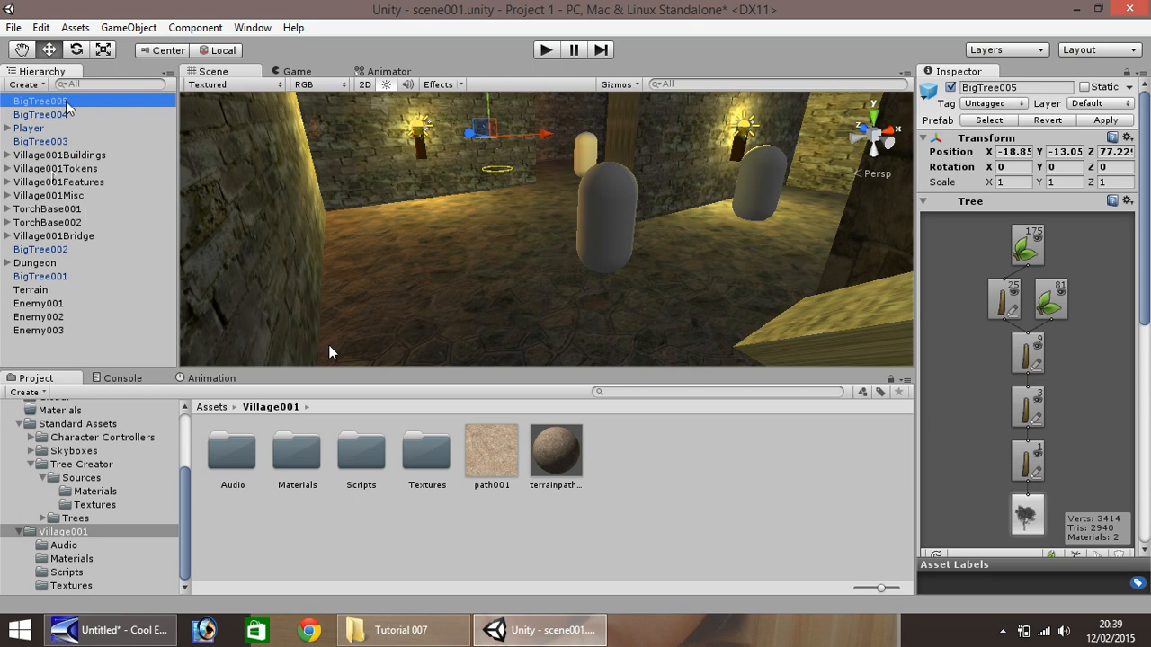
- Frame the whole terrain in the scene view and create a point light over it
double_click(46, 291)
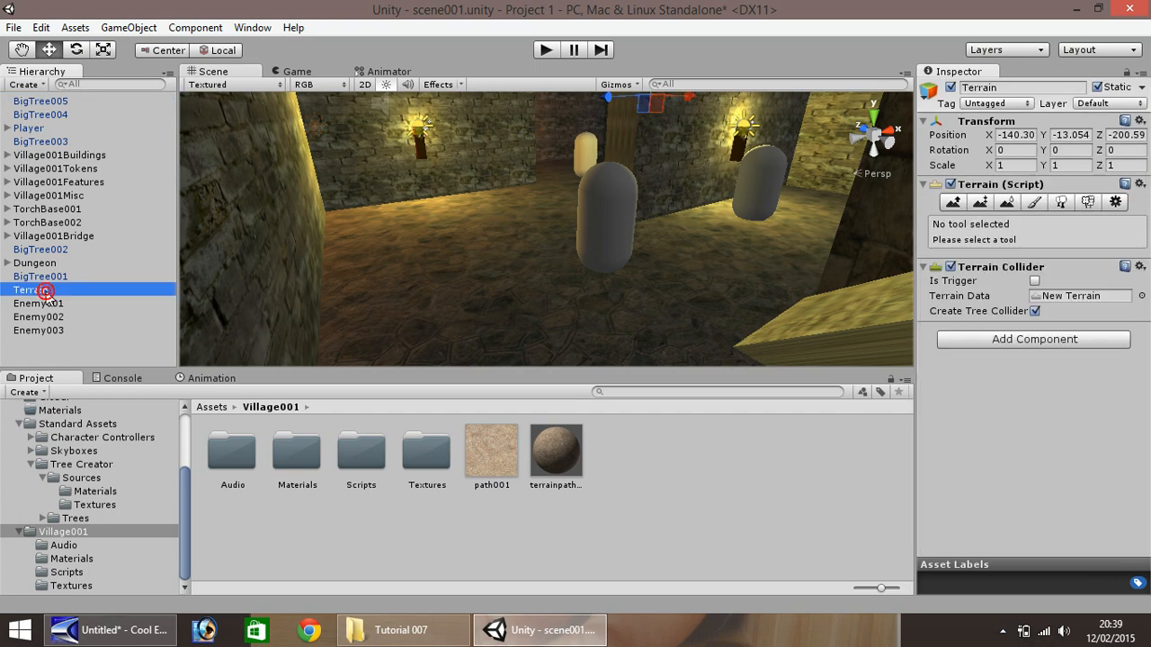
scroll(521, 262, "up", 5)
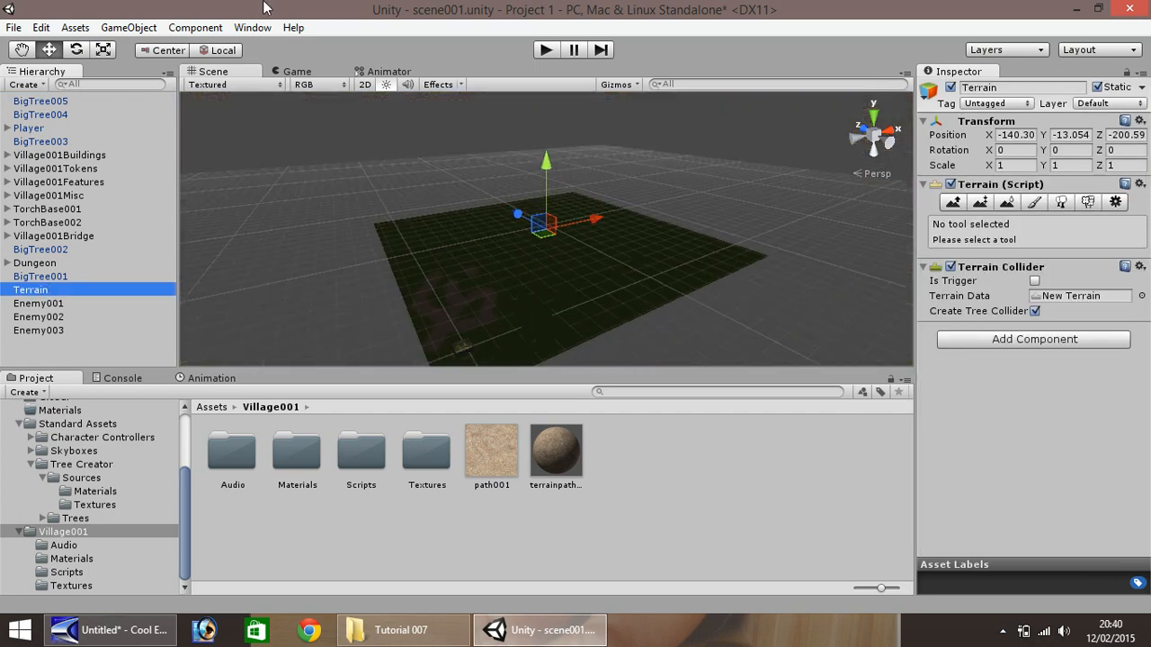
left_click(122, 34)
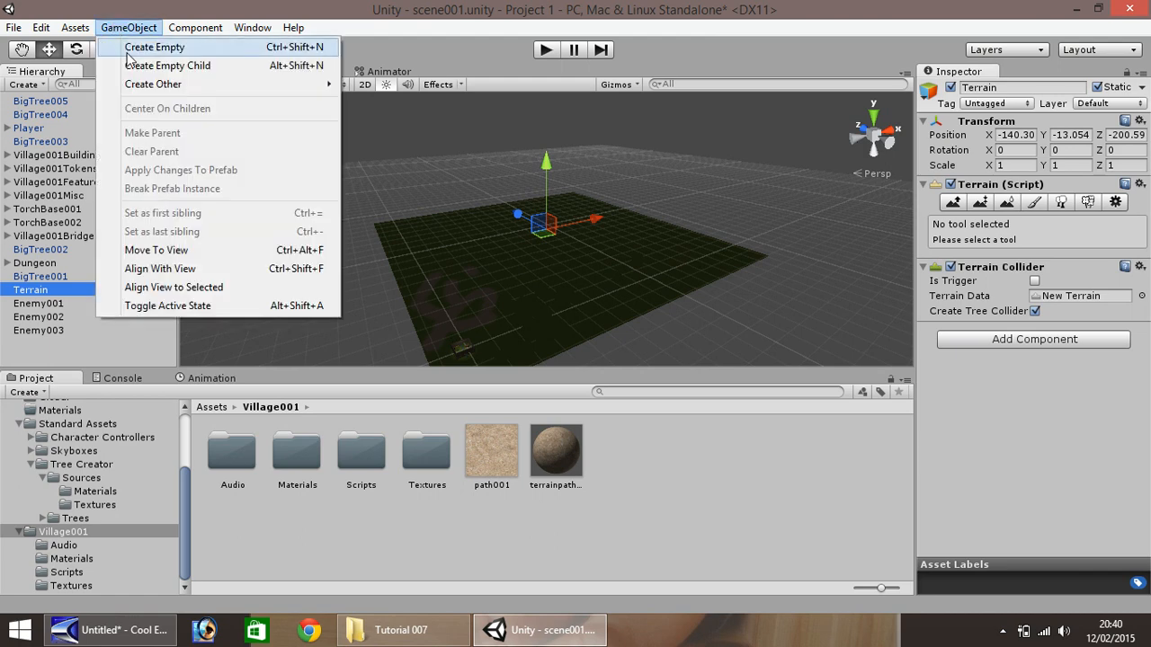
mouse_move(149, 88)
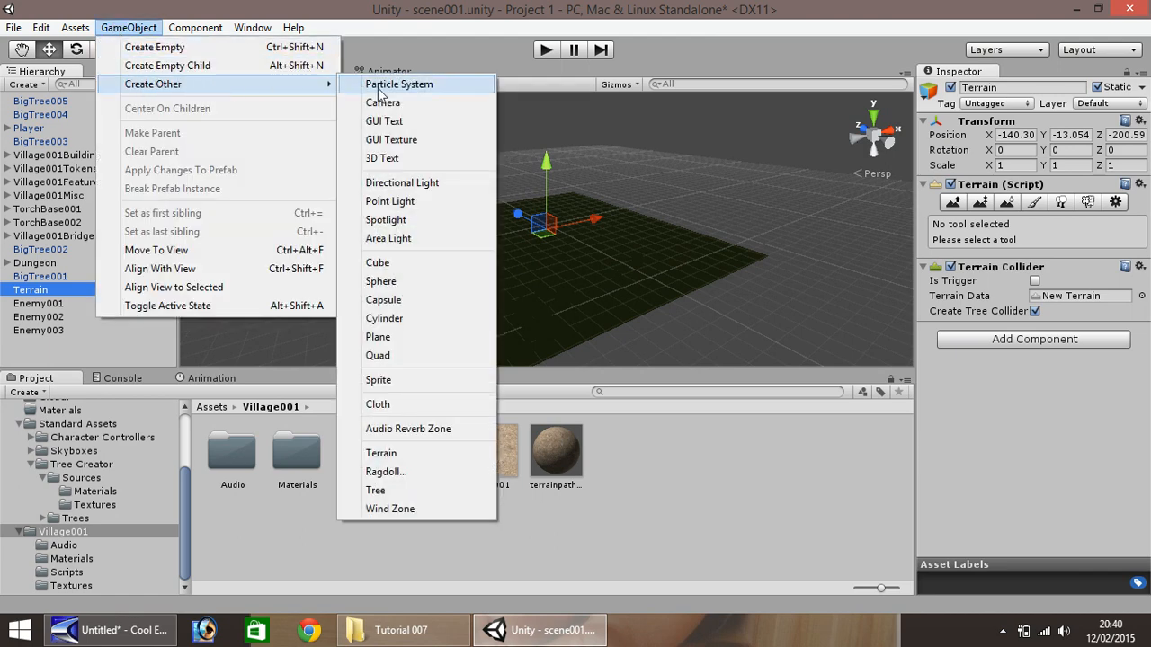
left_click(405, 200)
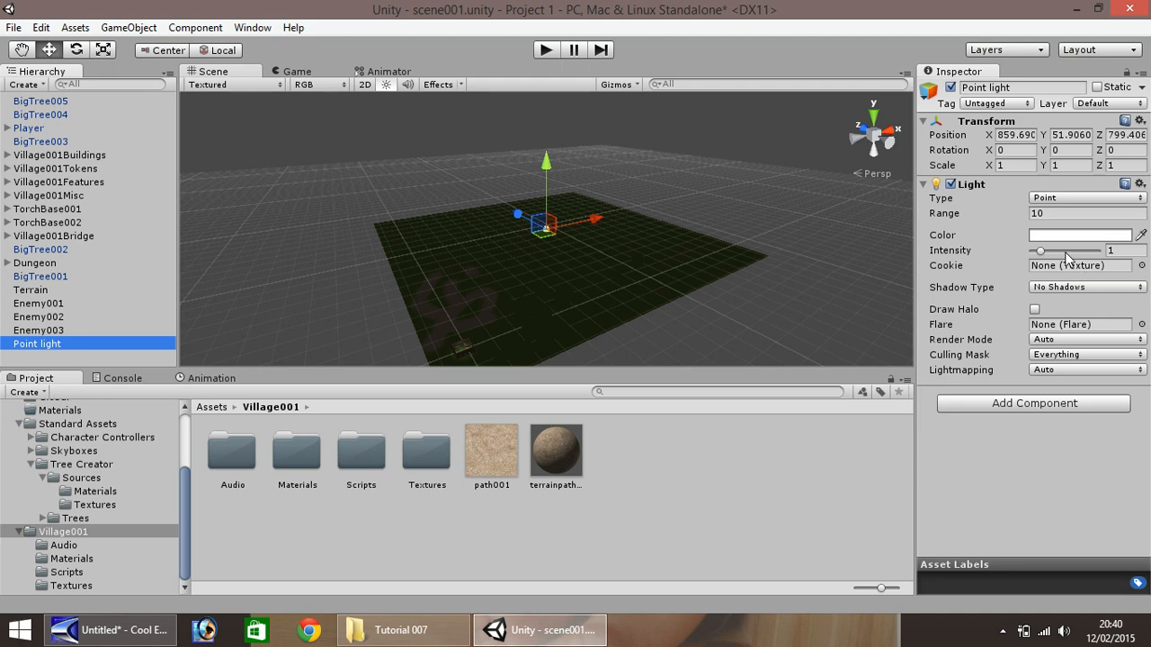
- Set the point light's range to 1000 and raise it above the terrain to about Y 348
left_click(1056, 213)
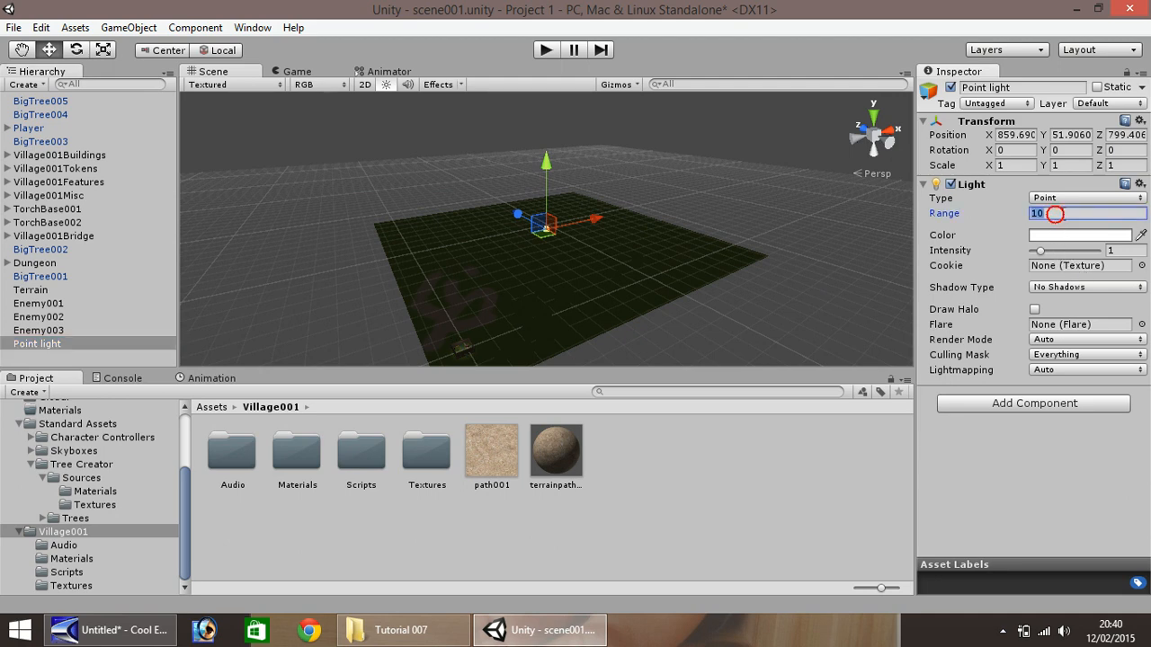
type("0")
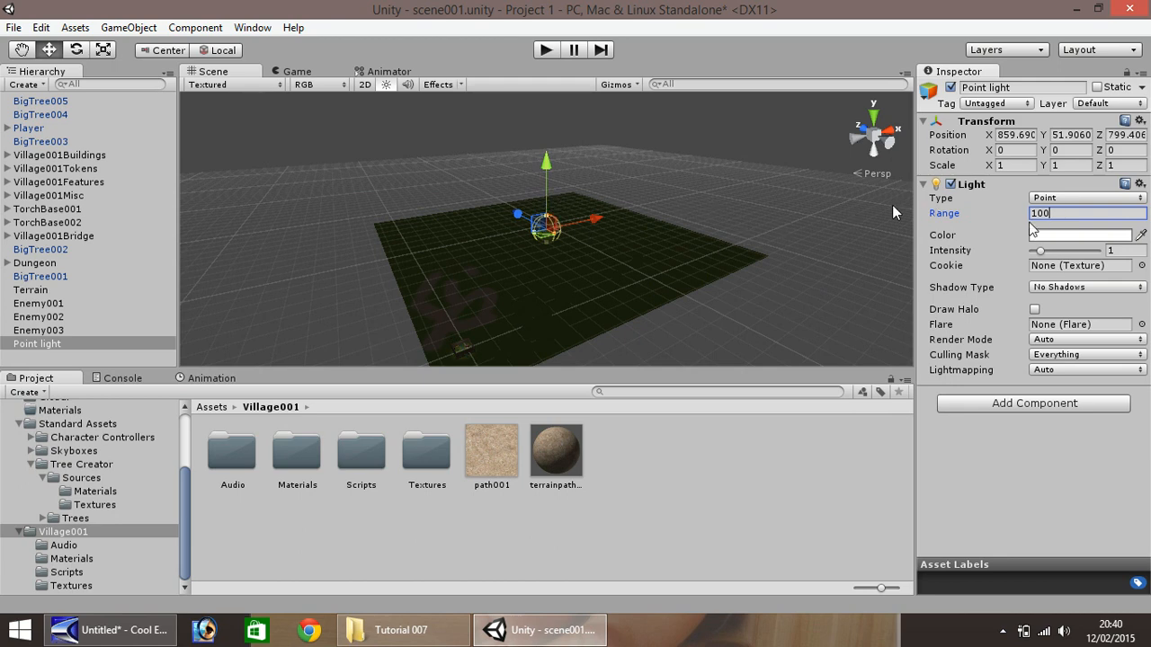
type("0")
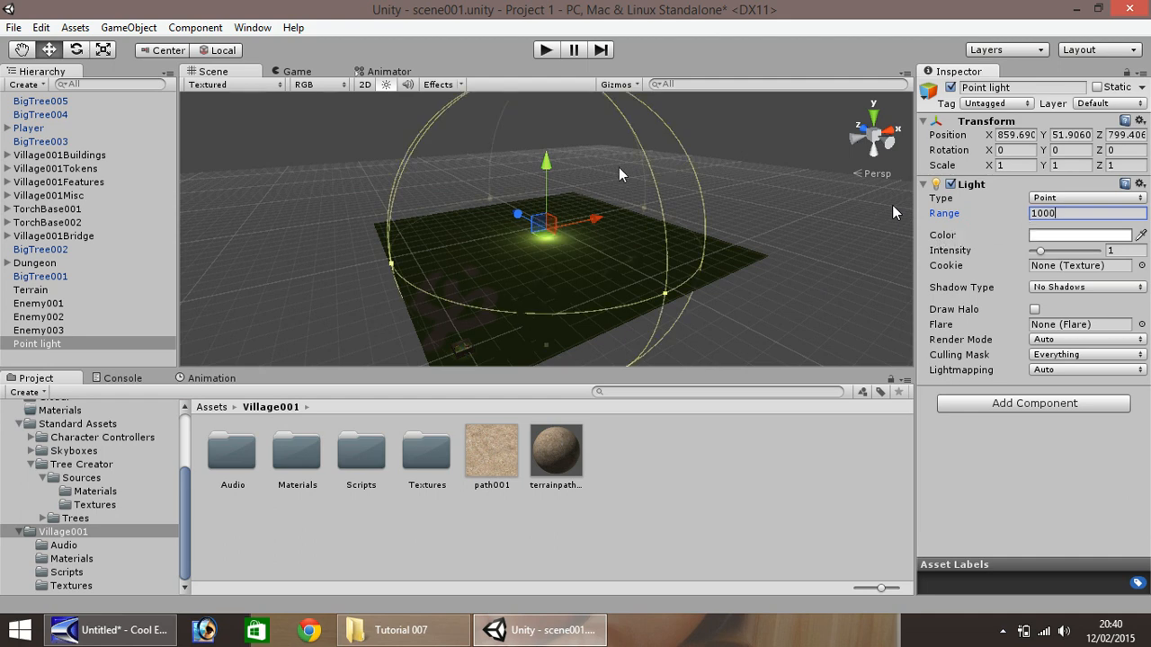
left_click_drag(546, 184, 532, 129)
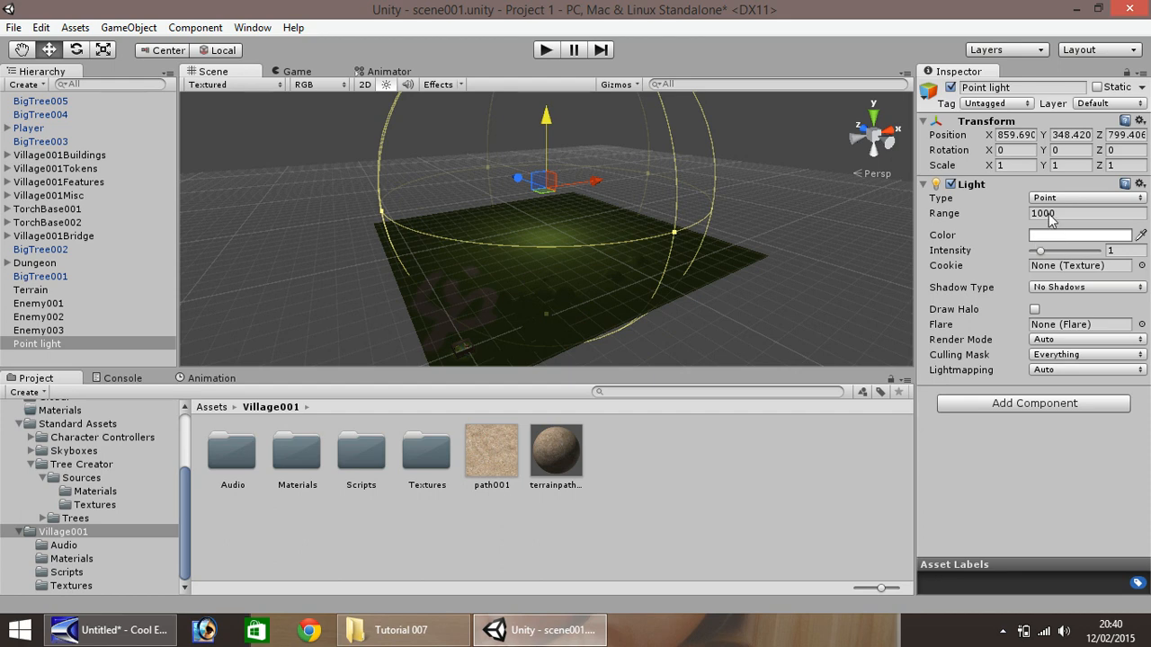
- Set the point light's range to 2000 and raise it higher above the terrain to about Y 526
left_click(1037, 213)
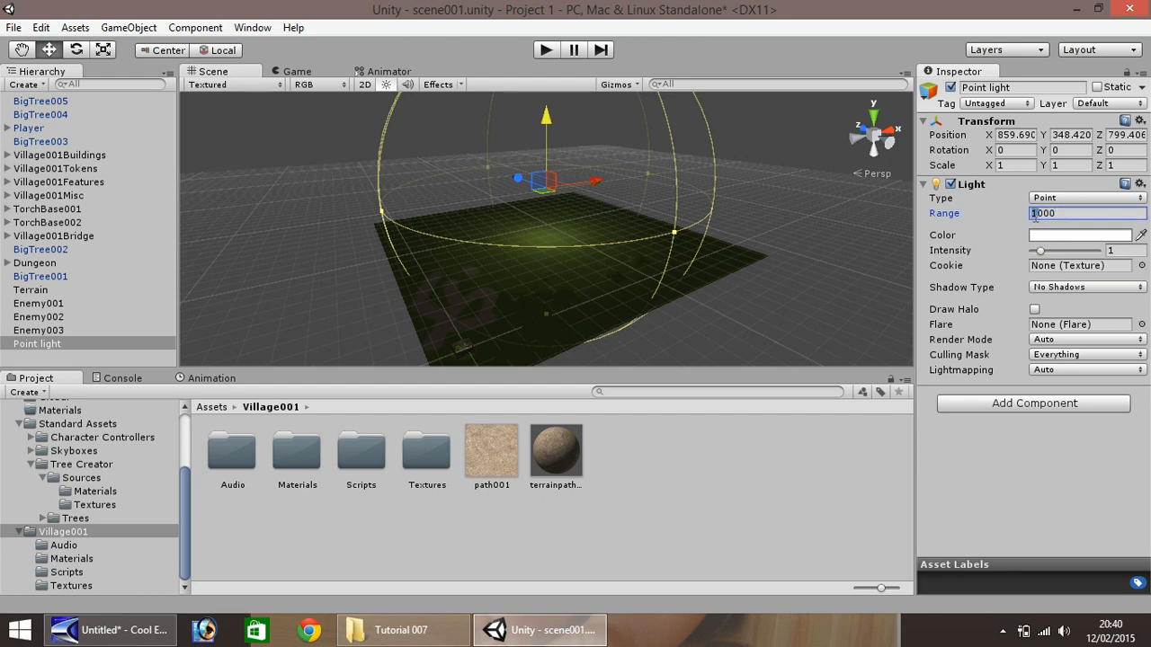
key("BackSpace")
type("2")
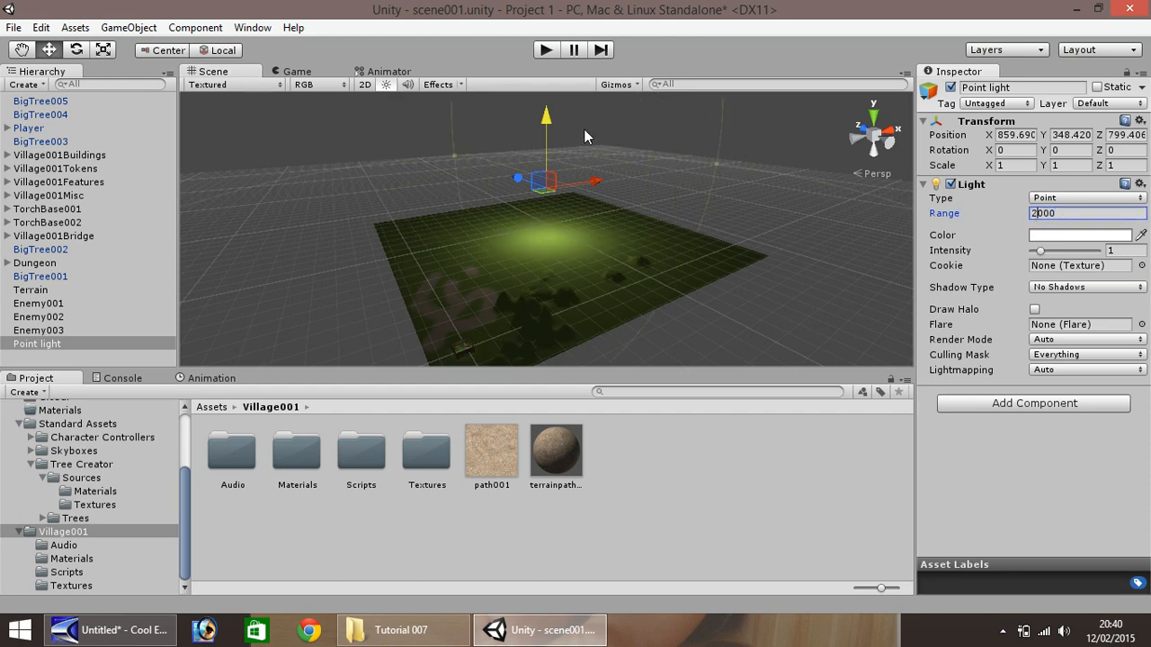
left_click_drag(544, 118, 538, 96)
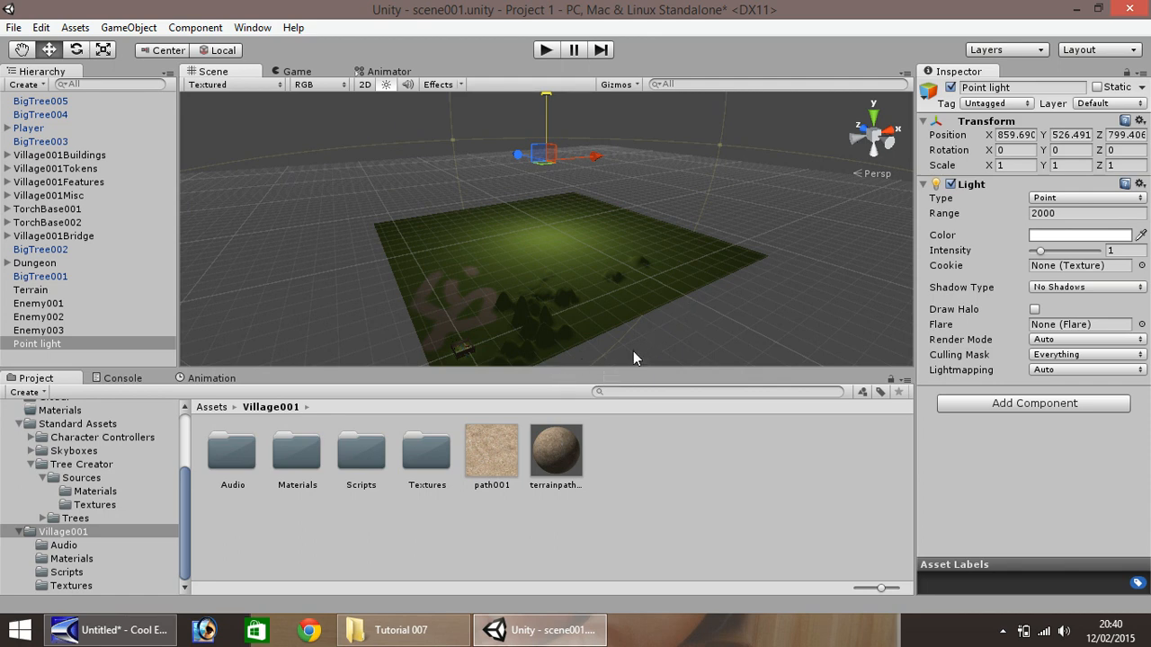
left_click_drag(633, 351, 685, 325, "alt")
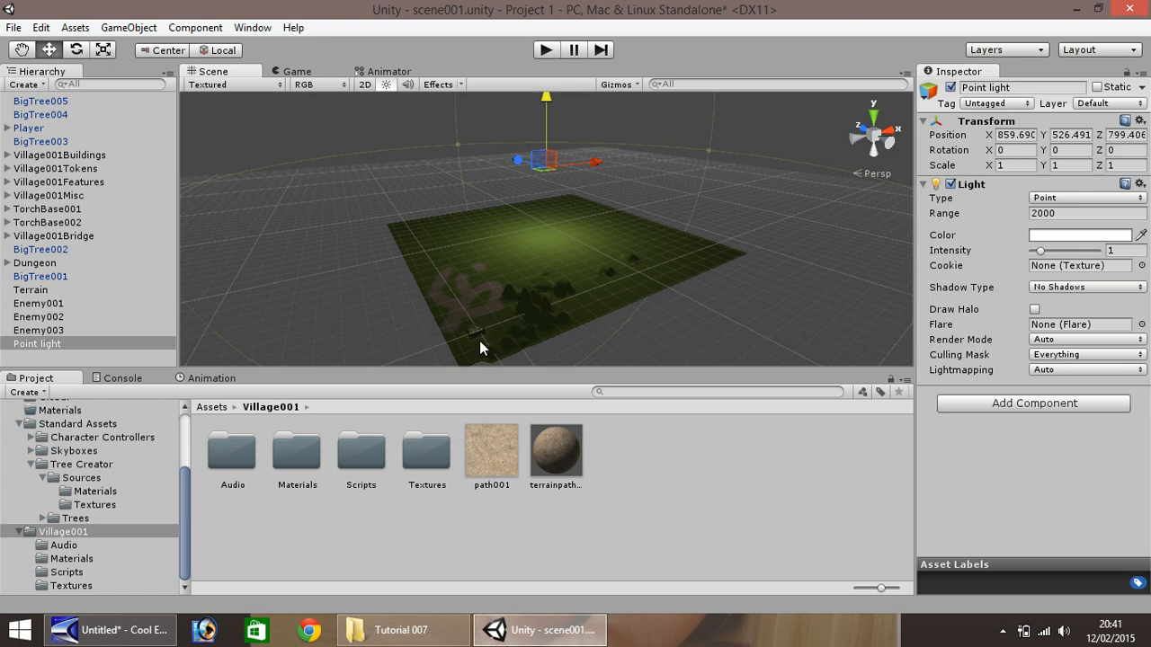
scroll(477, 337, "up", 2)
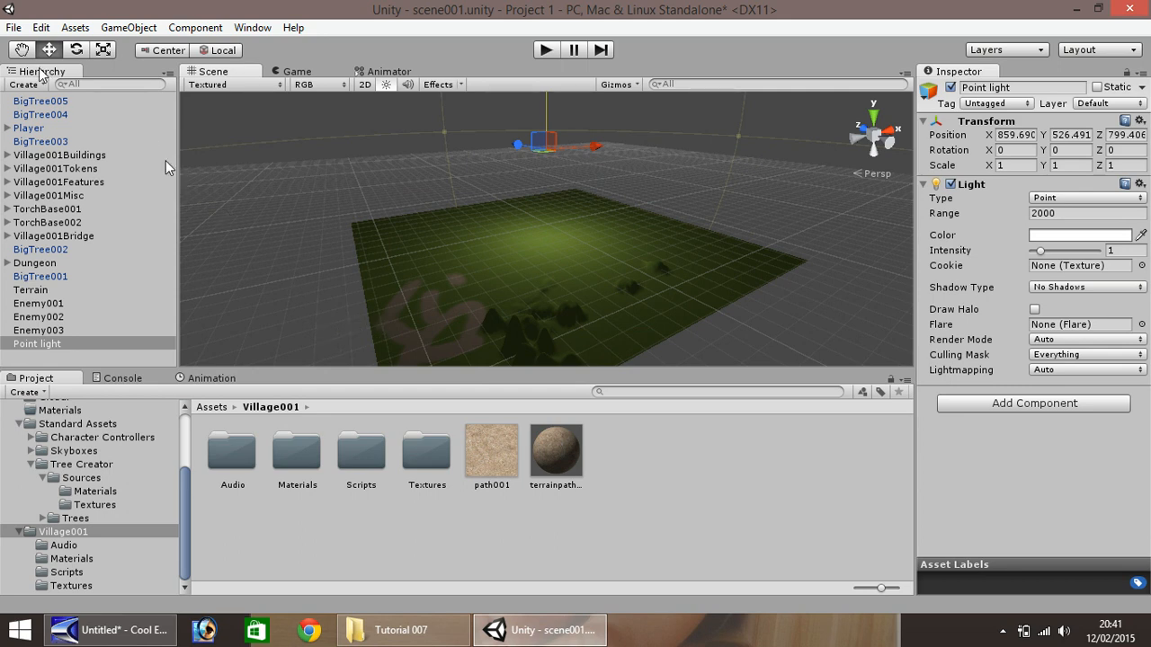
key("q")
left_click_drag(330, 273, 333, 236)
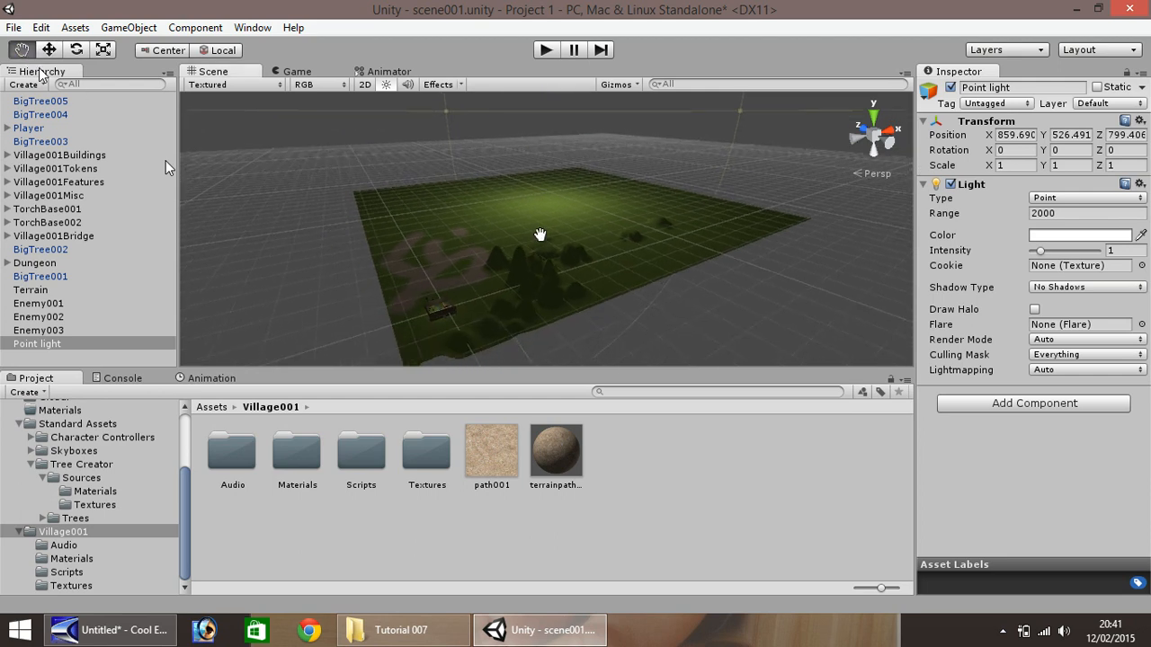
left_click(52, 50)
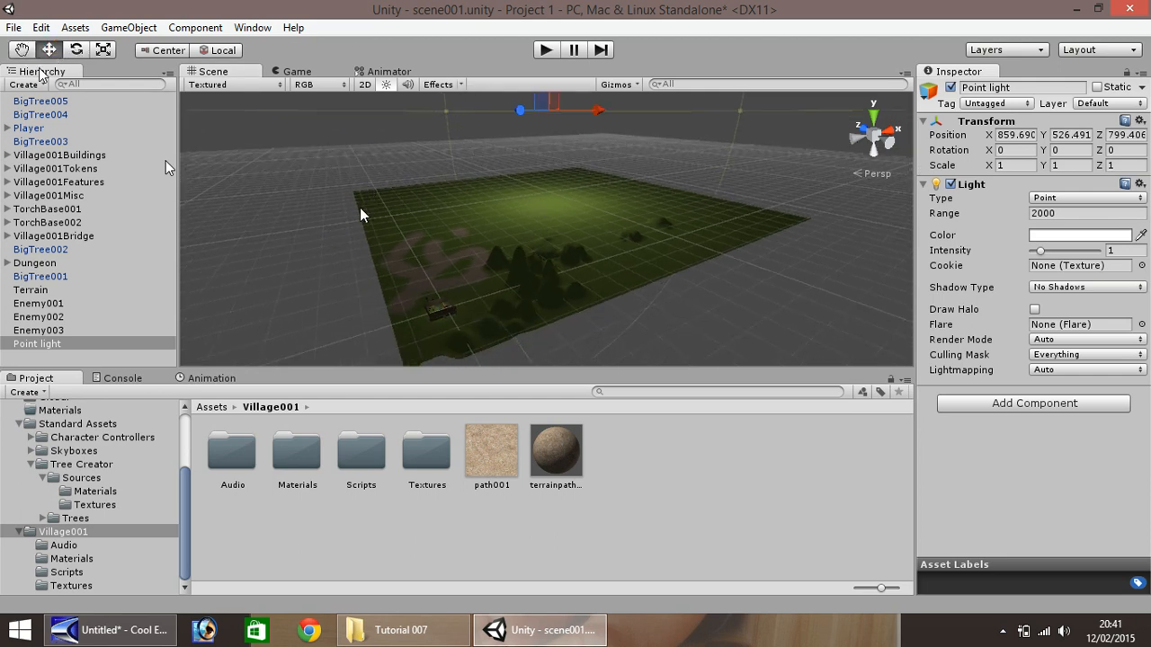